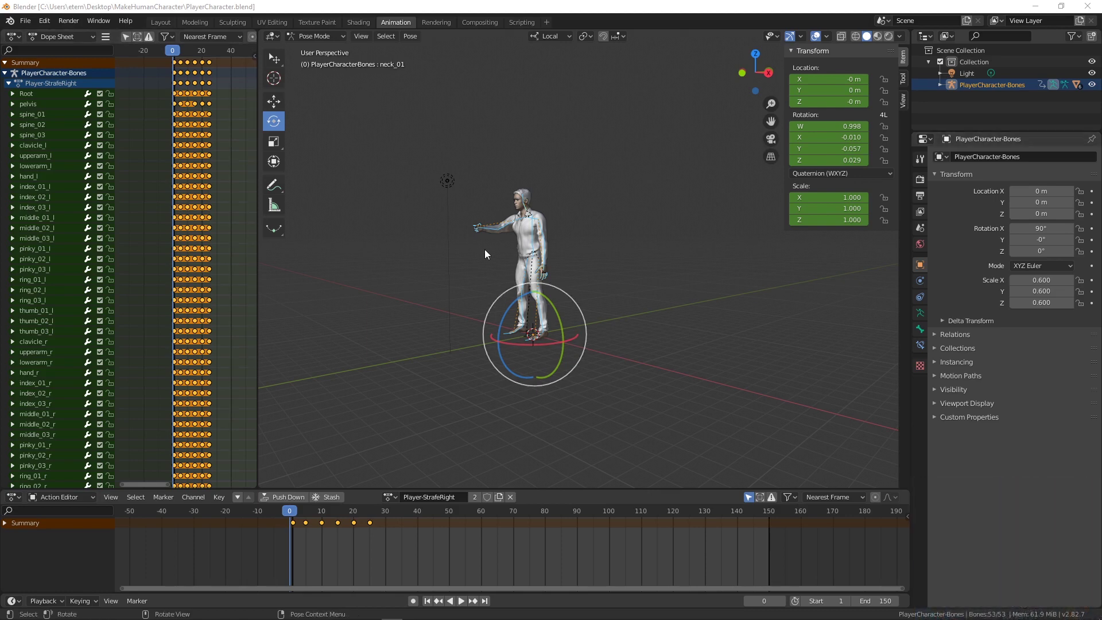
Step: Load the Player-AimingDown action on the character's armature and preview the motion up to frame 30
middle_click_drag(521, 264, 577, 249)
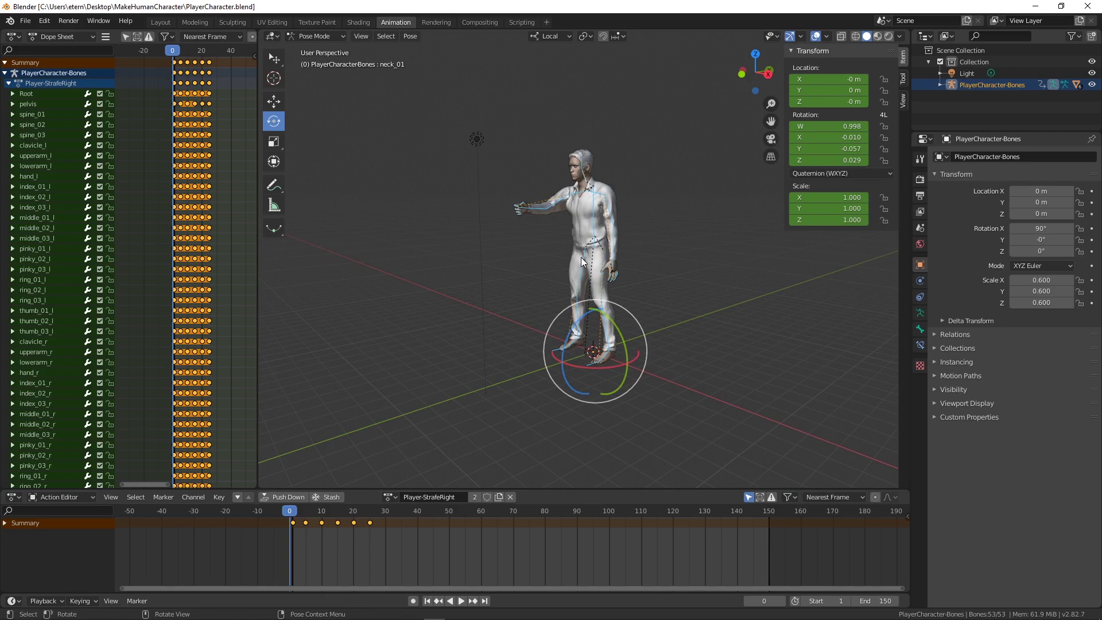
left_click(390, 497)
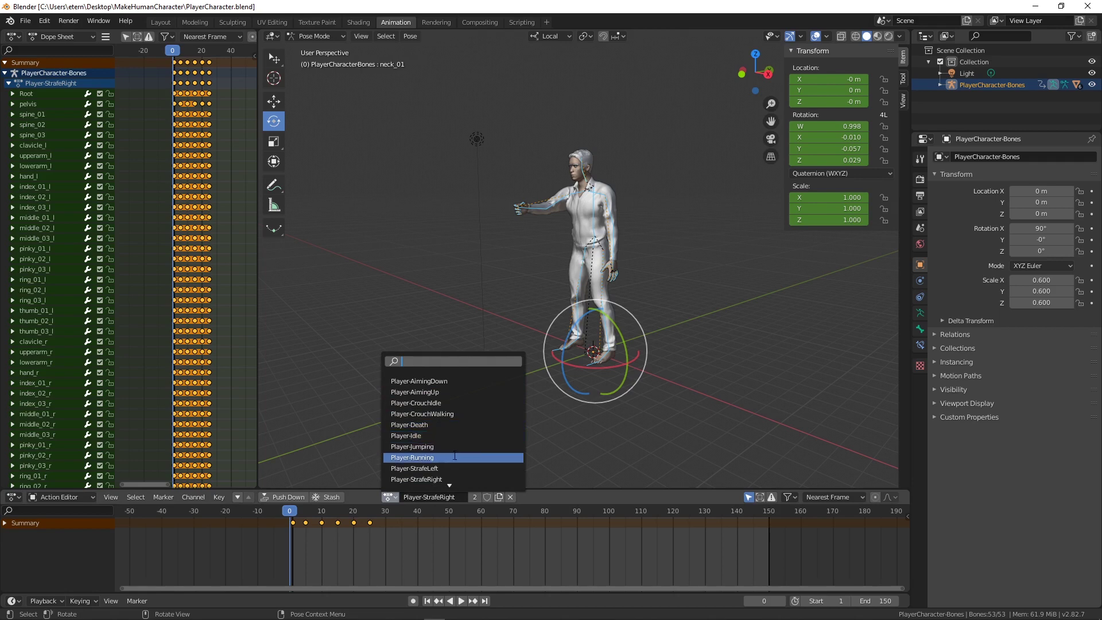
scroll(451, 469, "down", 2)
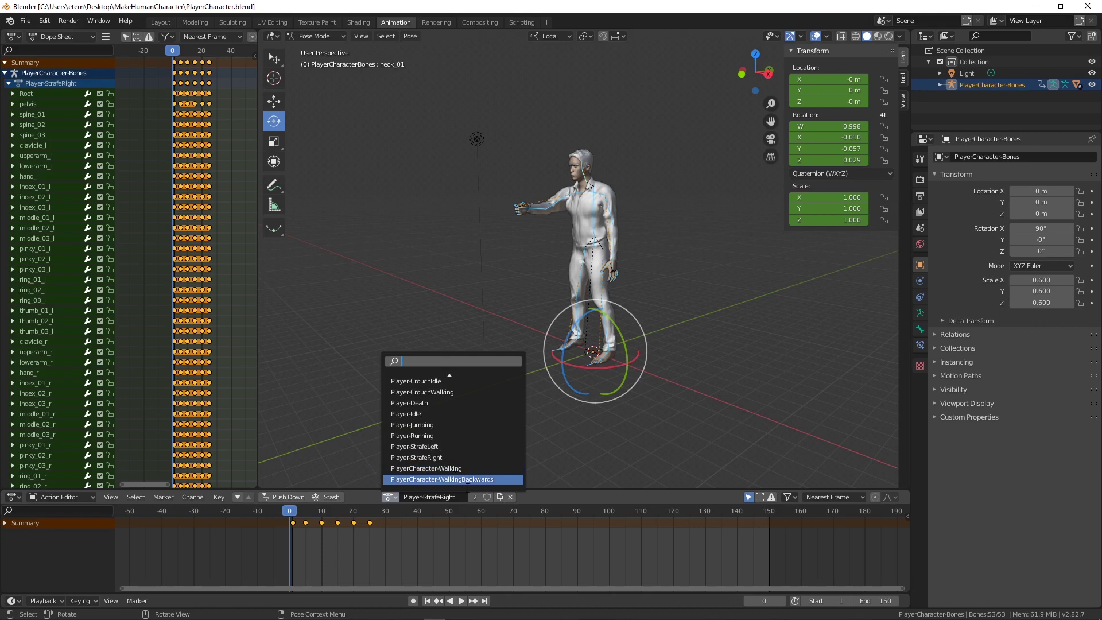
scroll(455, 405, "up", 2)
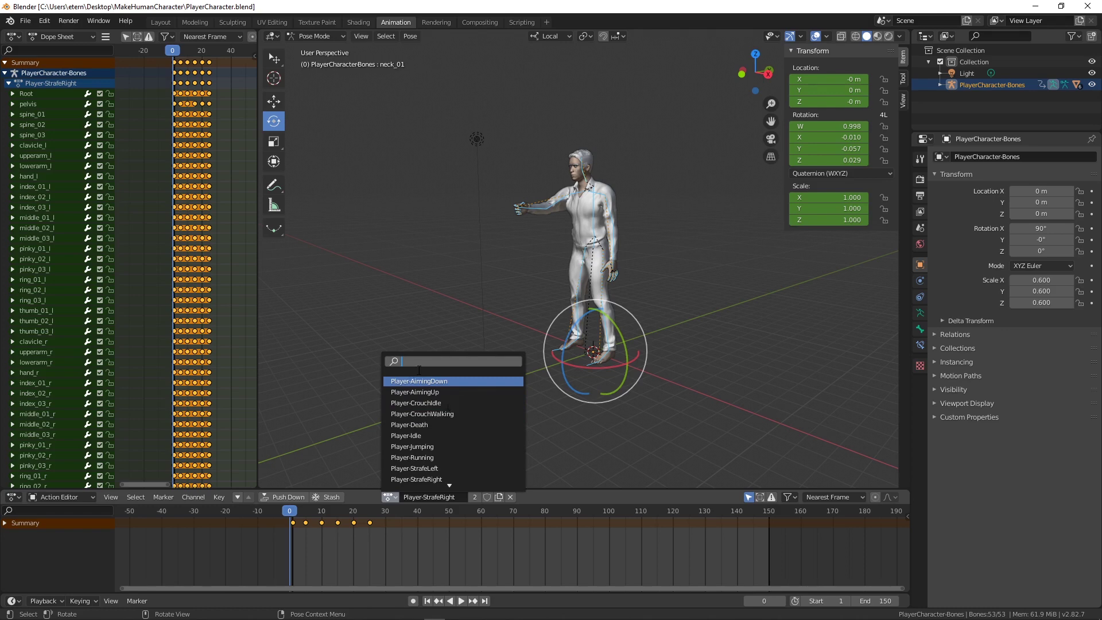
left_click(403, 382)
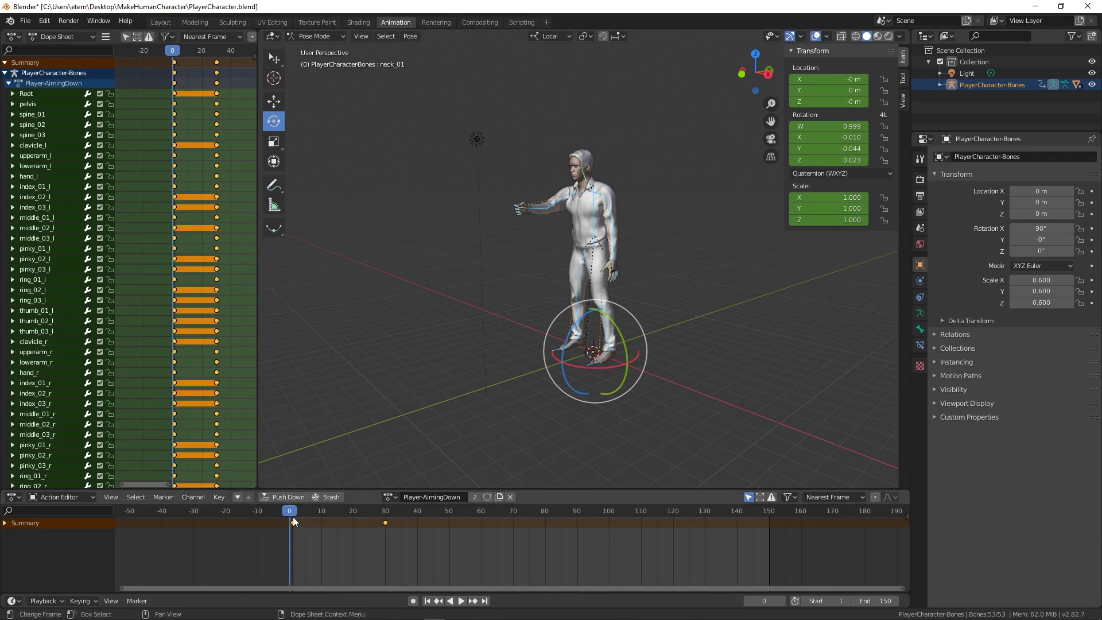
key("space")
key("space")
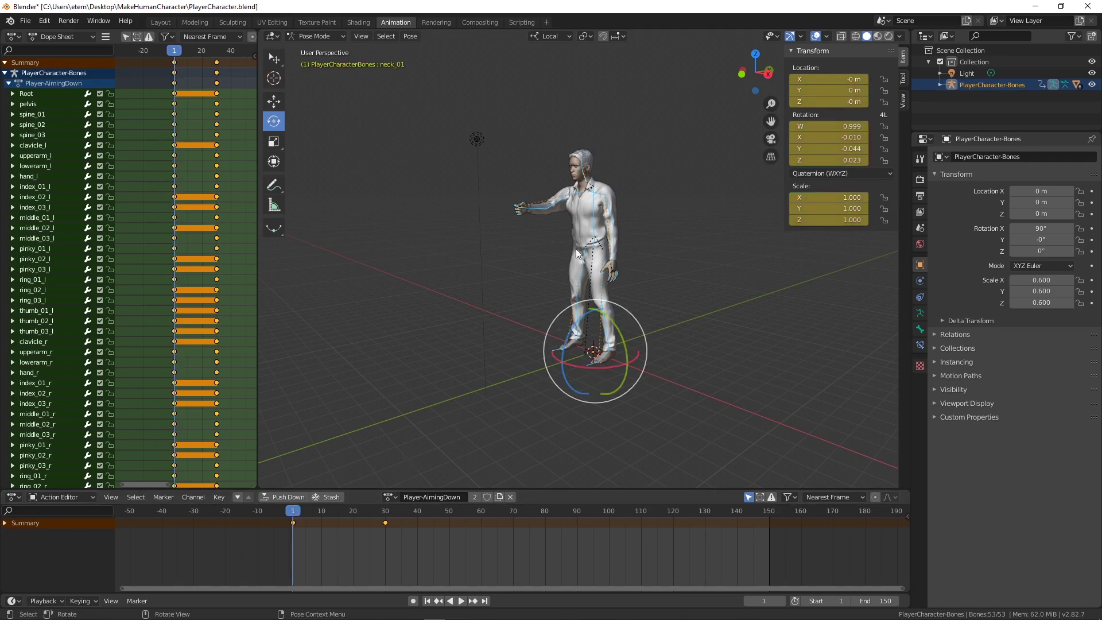
left_click_drag(293, 511, 385, 515)
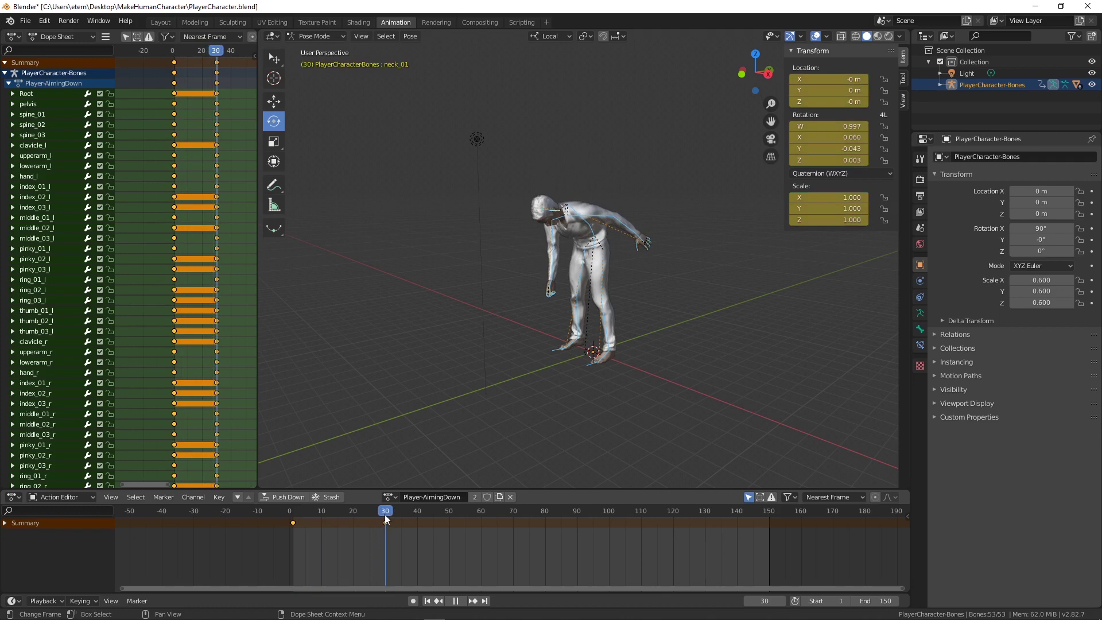
middle_click_drag(561, 416, 557, 353)
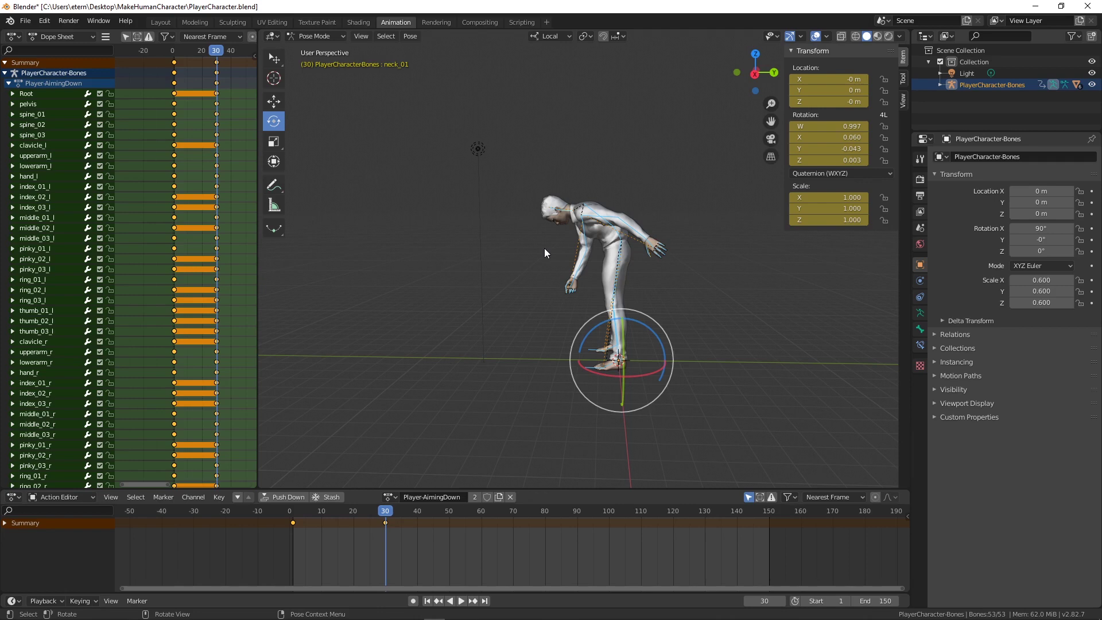
mouse_move(315, 514)
left_mouse_down()
mouse_move(378, 512)
mouse_move(296, 511)
left_mouse_up()
key("space")
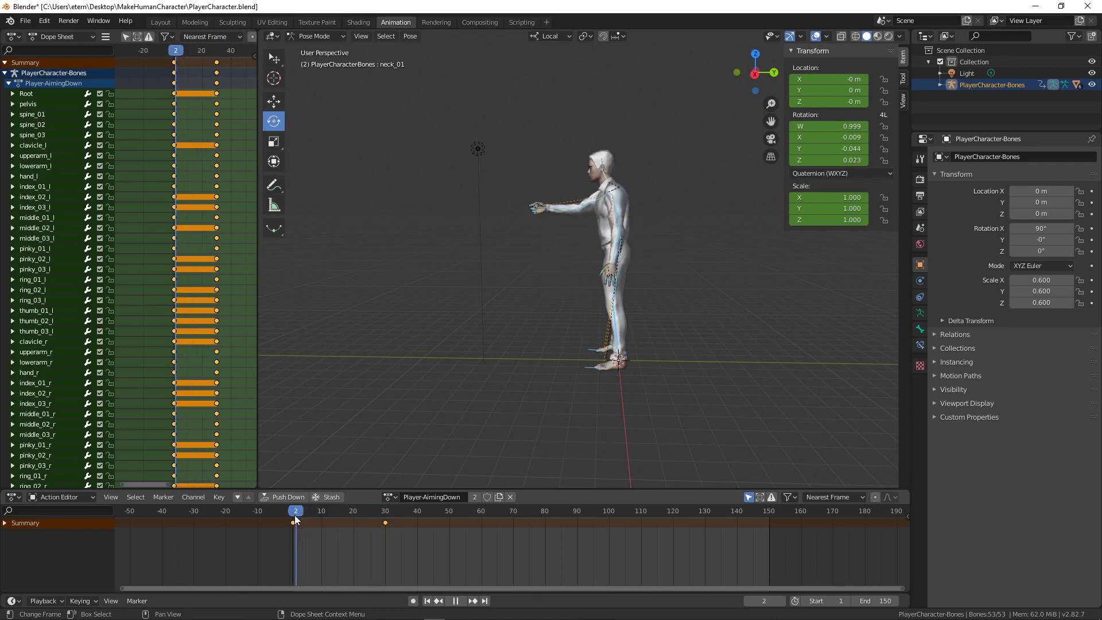
Step: Switch the armature to the Player-AimingUp action and scrub through its first frames
left_click(388, 497)
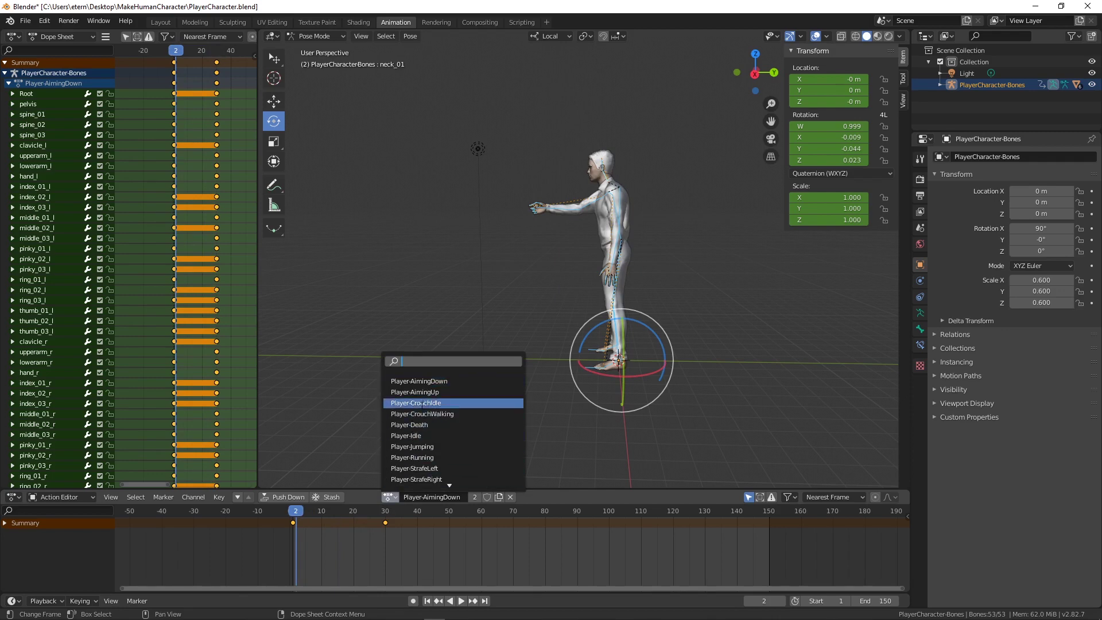
left_click(436, 390)
mouse_move(299, 511)
left_mouse_down()
mouse_move(370, 519)
mouse_move(312, 525)
left_mouse_up()
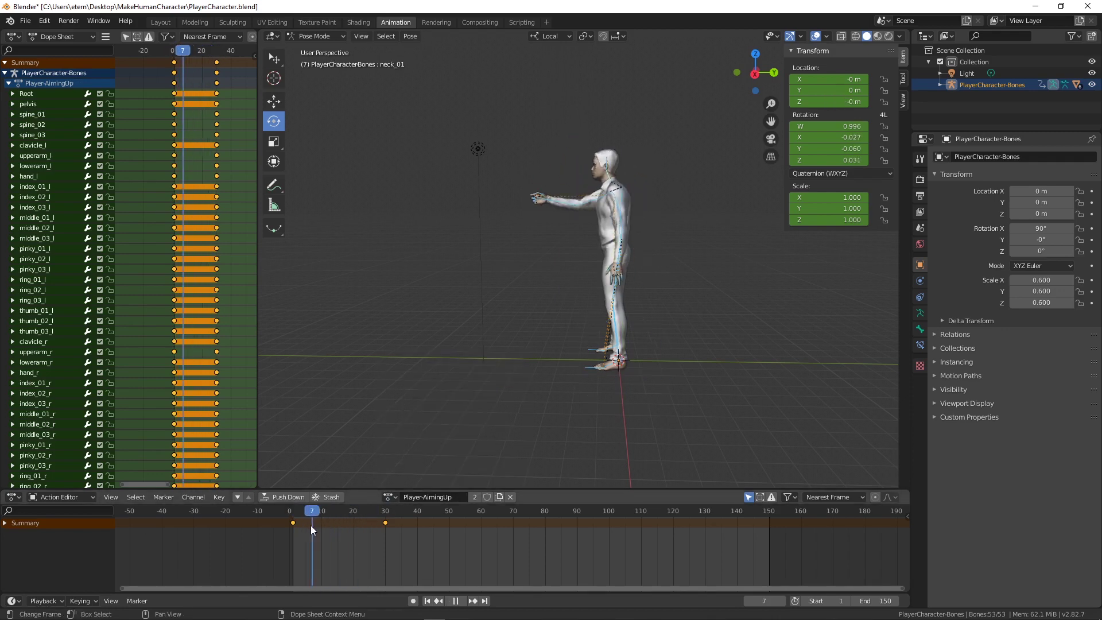
Step: Switch the armature to the Player-CrouchIdle action and preview the crouching pose in playback
left_click(389, 497)
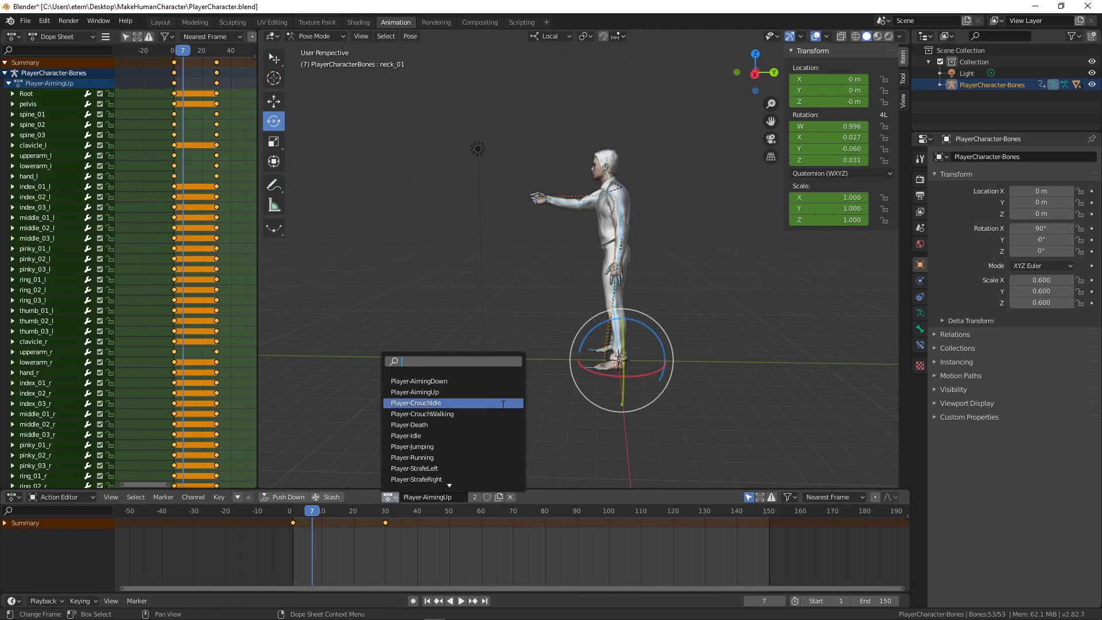
left_click(416, 403)
key("space")
left_click_drag(321, 511, 291, 539)
key("space")
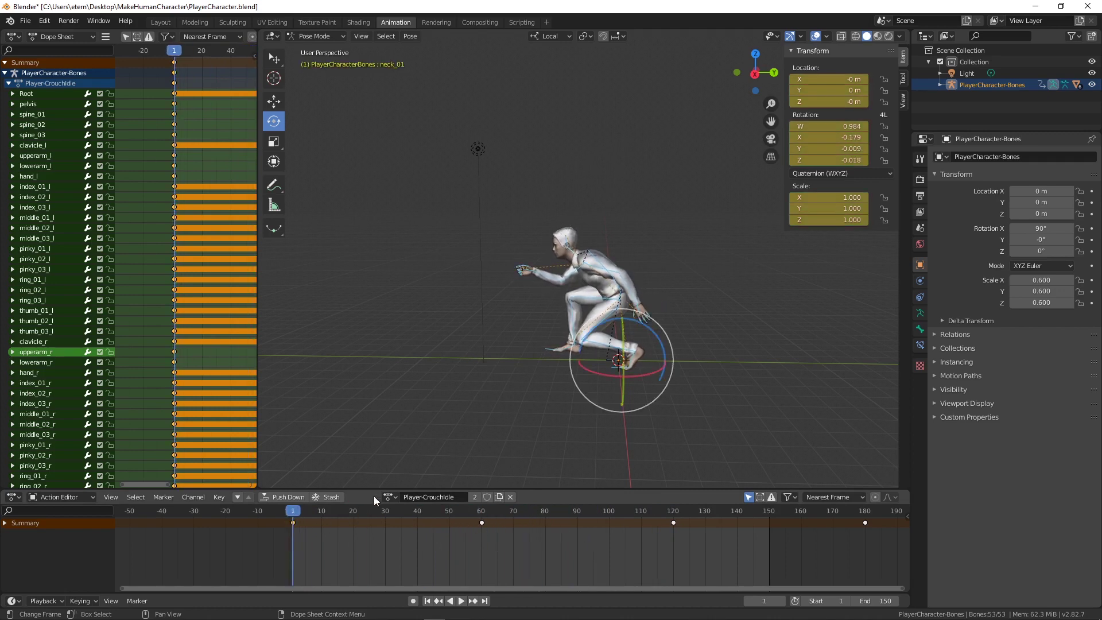
Step: Switch the armature to the Player-CrouchWalking action and play through its walk cycle up to frame 40
left_click(390, 498)
left_click(422, 414)
key("space")
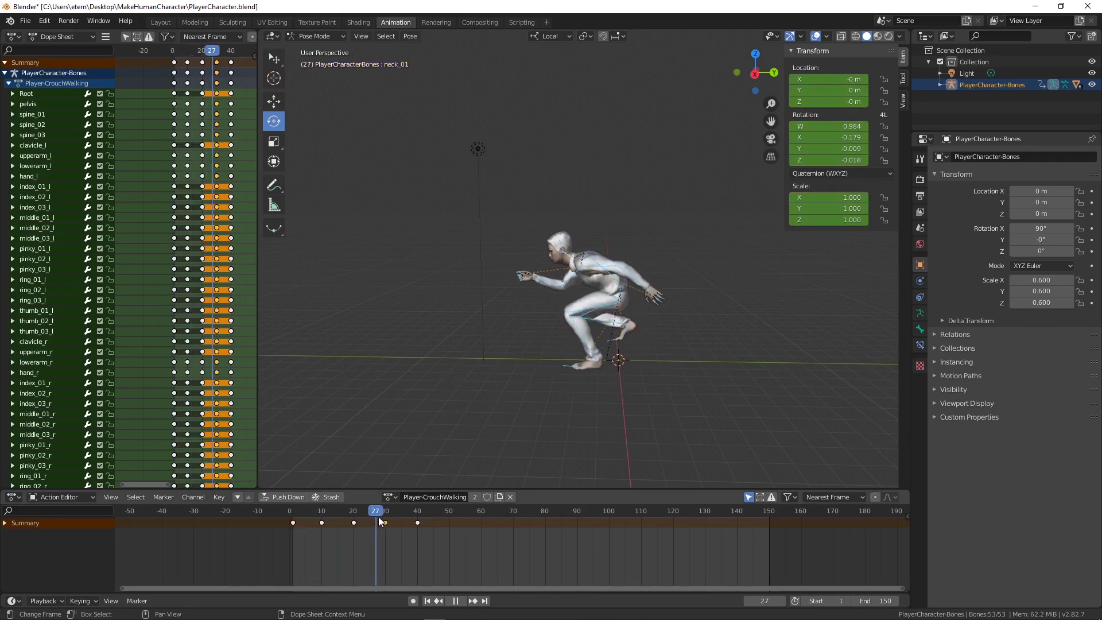
left_click_drag(460, 519, 417, 524)
key("space")
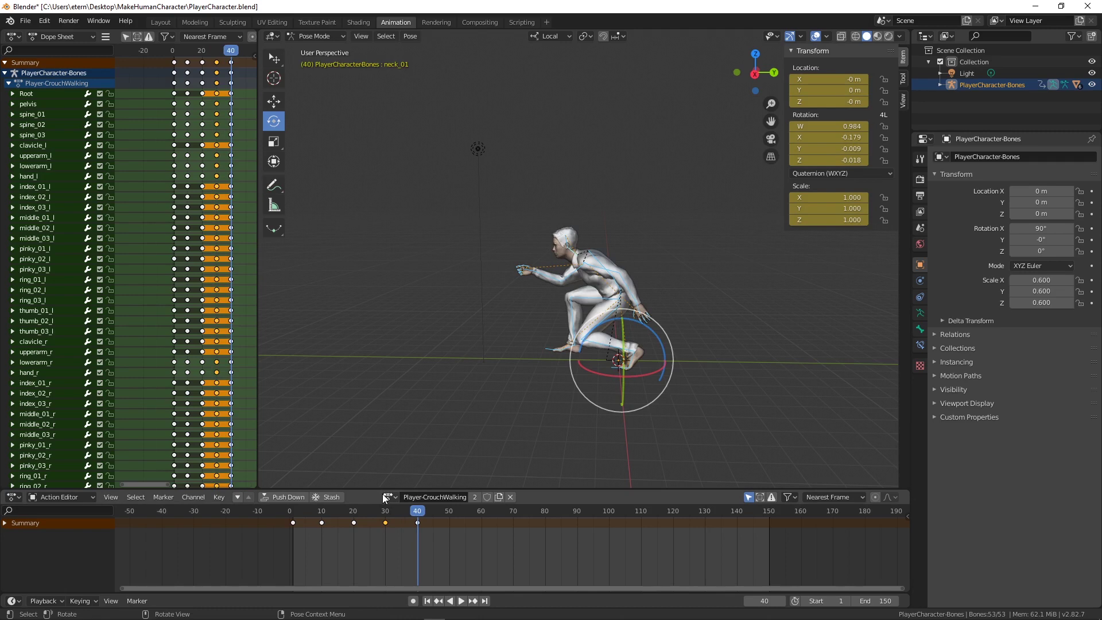
Step: Switch the armature to the Player-Death action, scrub through it and return to frame 1
left_click(389, 497)
left_click(416, 426)
left_click_drag(345, 520, 294, 540)
key("space")
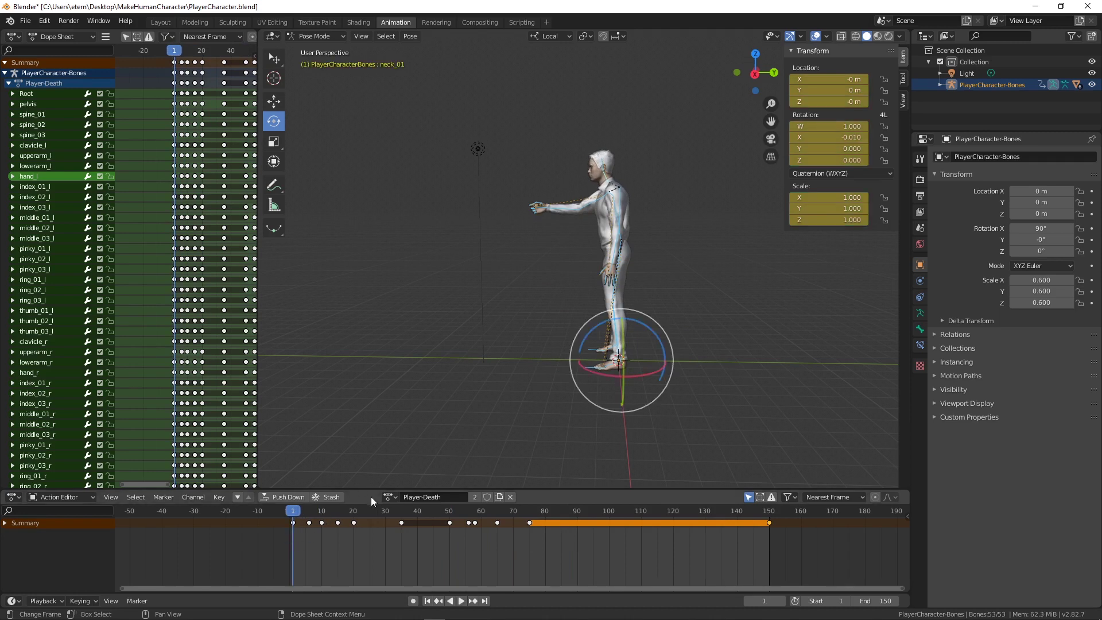
Step: Switch the armature to the Player-Idle action and play it back from an angled front view of the character
left_click(393, 500)
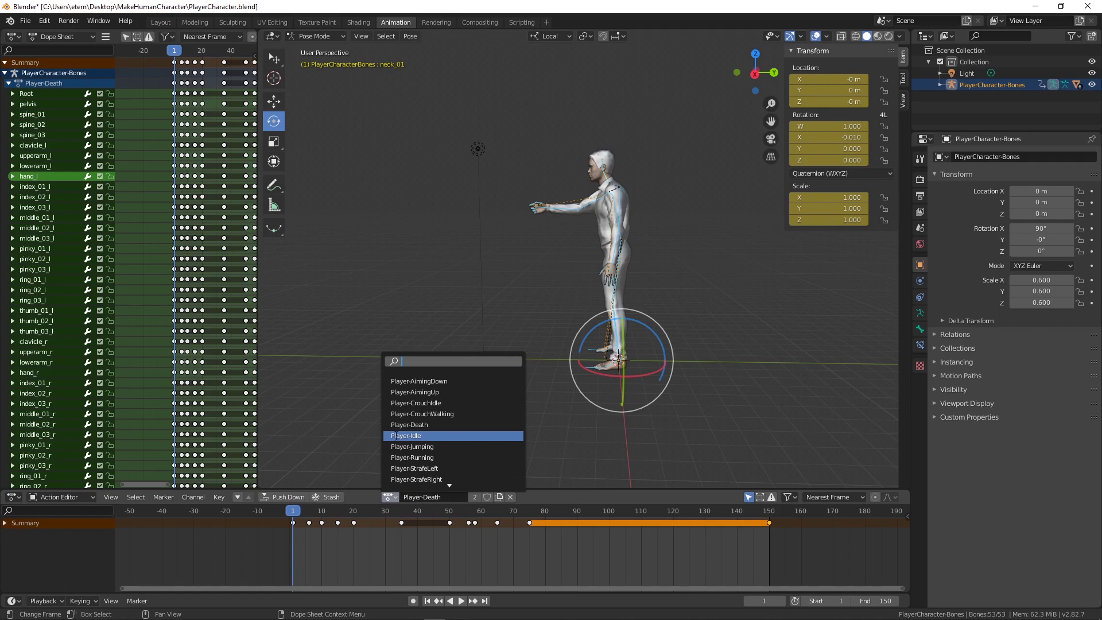
left_click(397, 436)
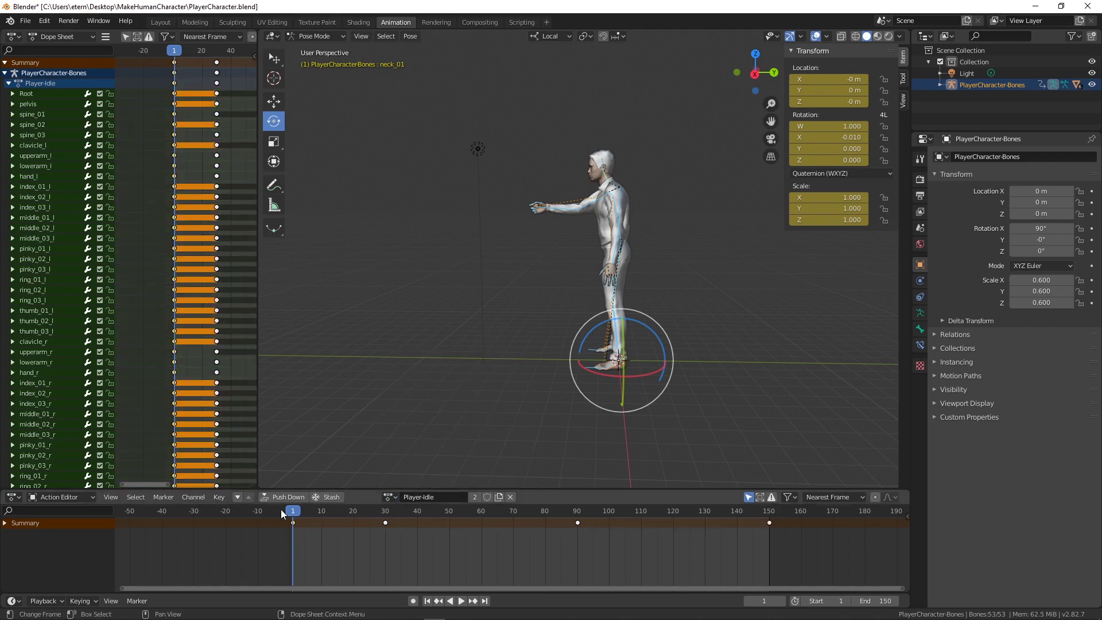
key("space")
middle_click_drag(518, 314, 602, 339)
key("shift+Left")
key("space")
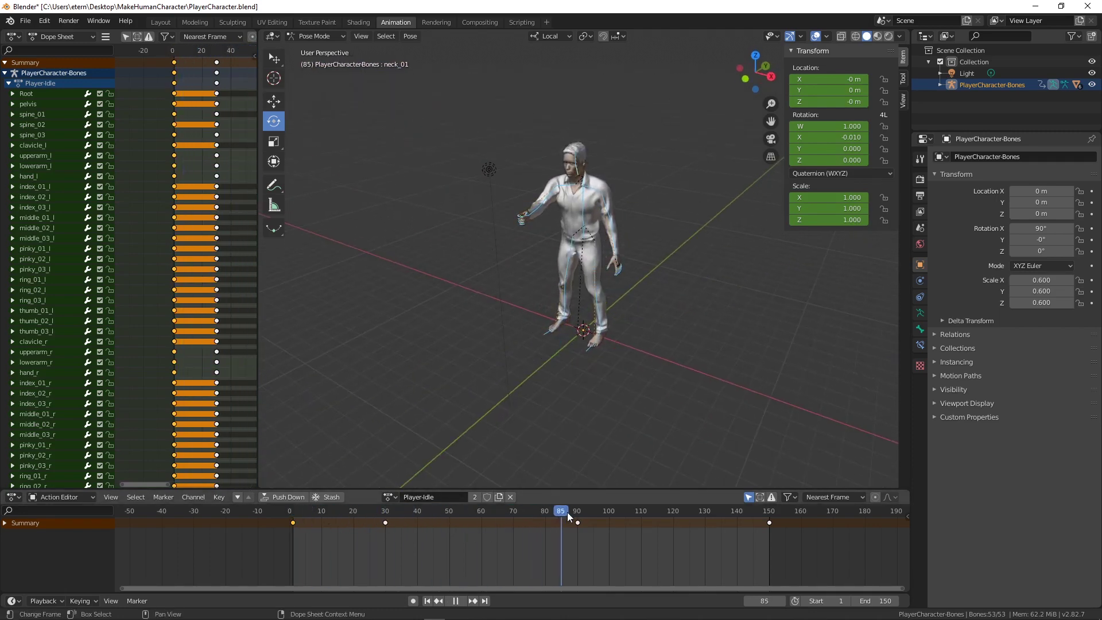
key("Escape")
Step: Switch the armature to the Player-Jumping action and inspect its pose at frame 1
left_click(396, 497)
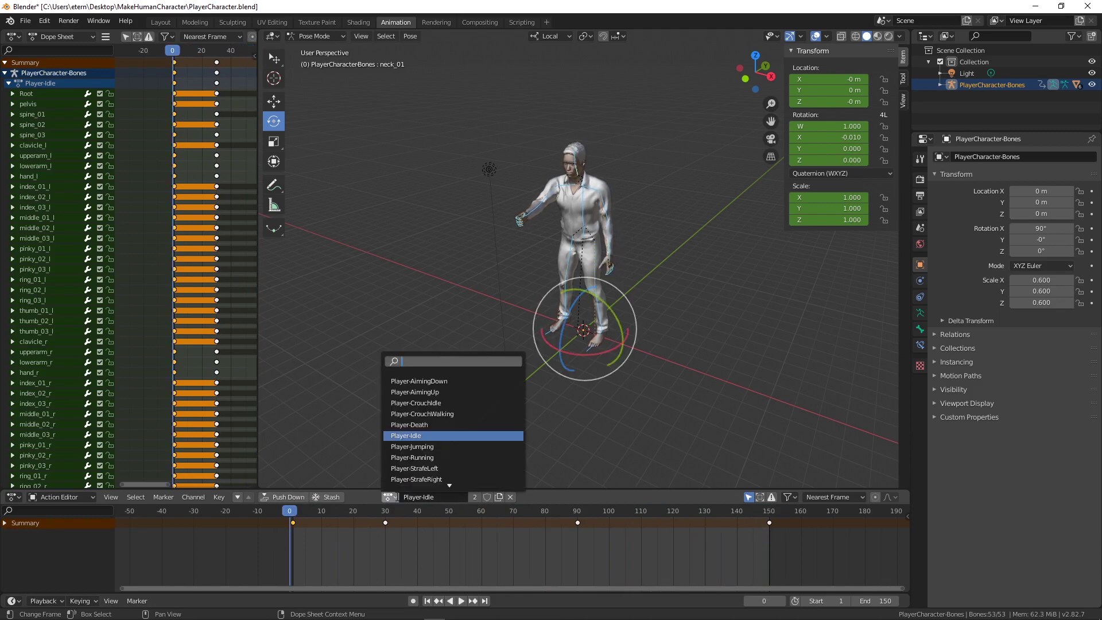
left_click(424, 446)
left_click_drag(298, 514, 294, 510)
middle_click_drag(576, 327, 546, 327)
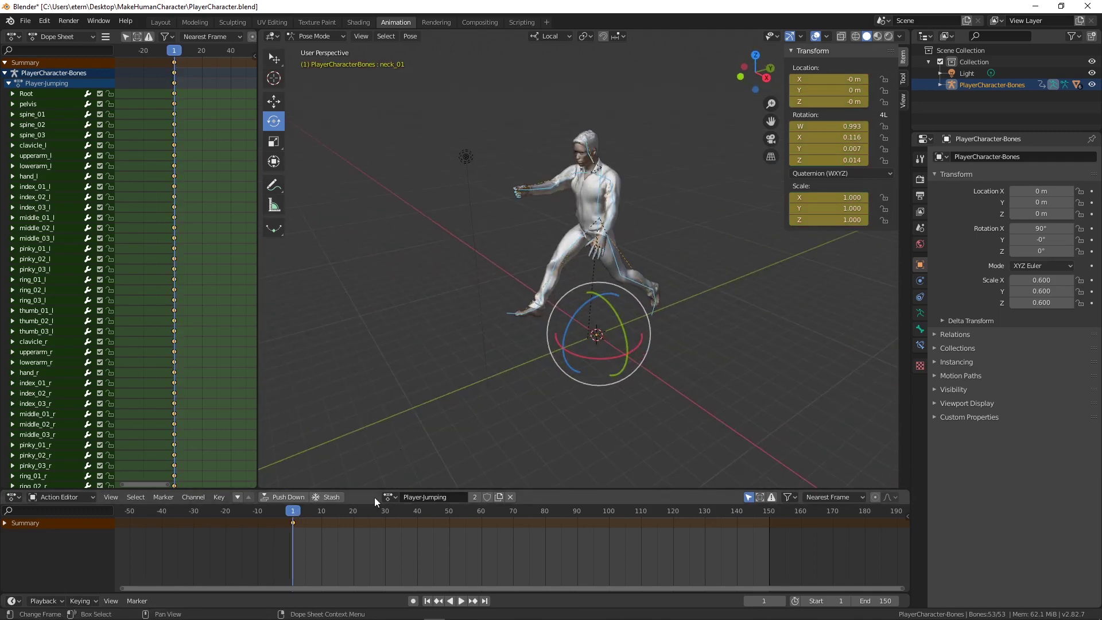
Step: Switch the armature to the Player-Running action, preview the run cycle and return to frame 0
left_click(391, 497)
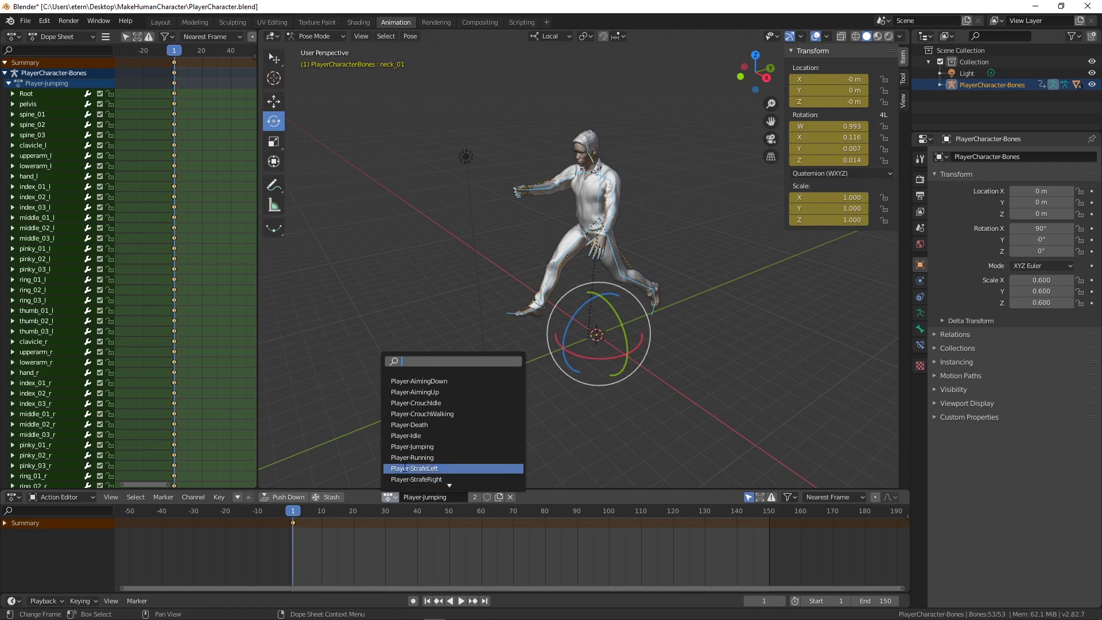
left_click(405, 457)
key("space")
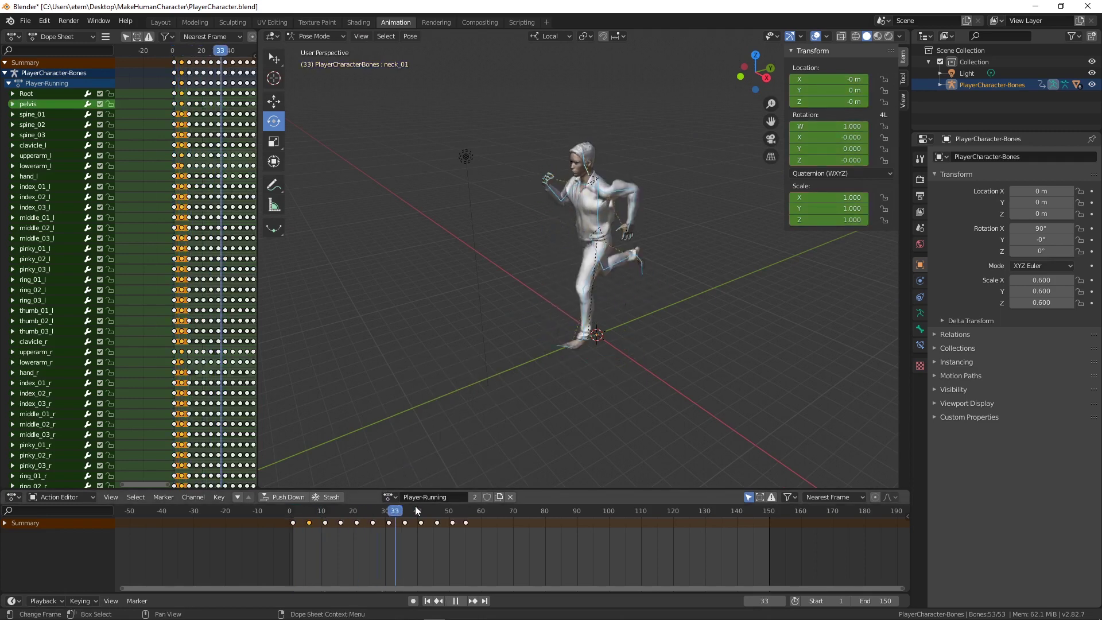
left_click_drag(345, 511, 290, 508)
Step: Switch the armature to the Player-StrafeLeft action and preview the sidestep from the front, returning to frame 0
left_click(389, 497)
left_click(404, 465)
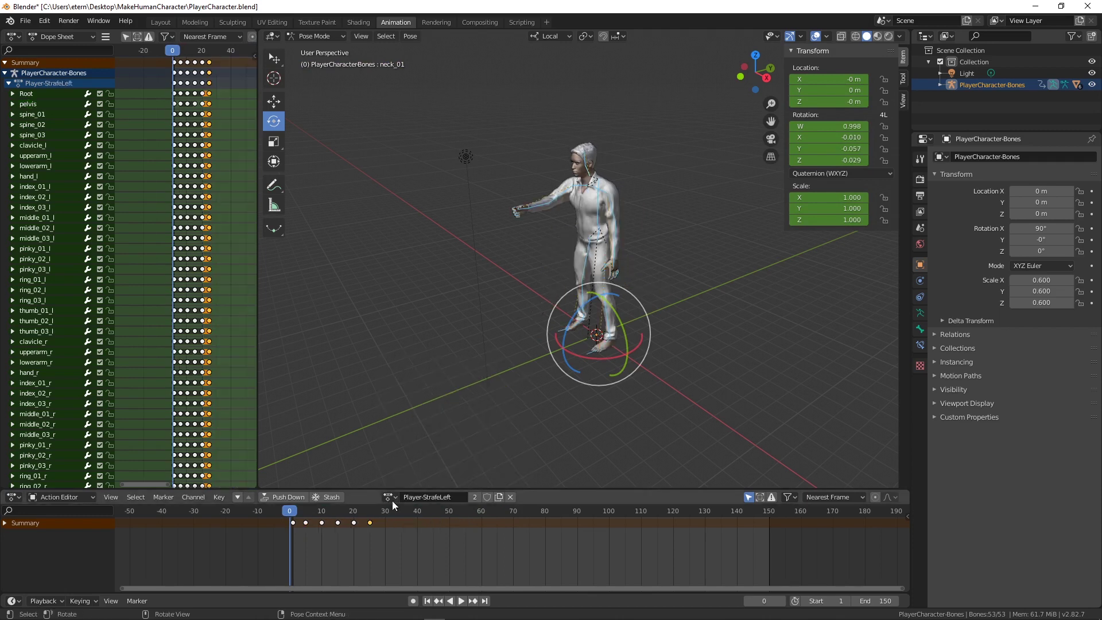
middle_click_drag(539, 357, 597, 357)
key("space")
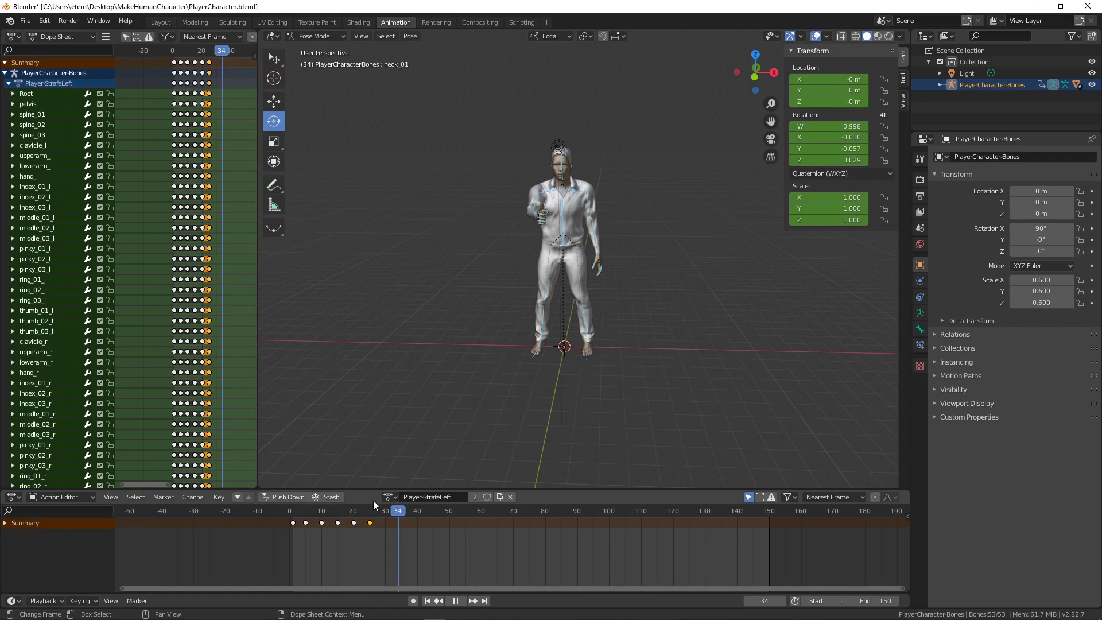
left_click(319, 508)
left_click(288, 510)
mouse_move(288, 510)
left_mouse_down()
mouse_move(390, 511)
mouse_move(293, 521)
left_mouse_up()
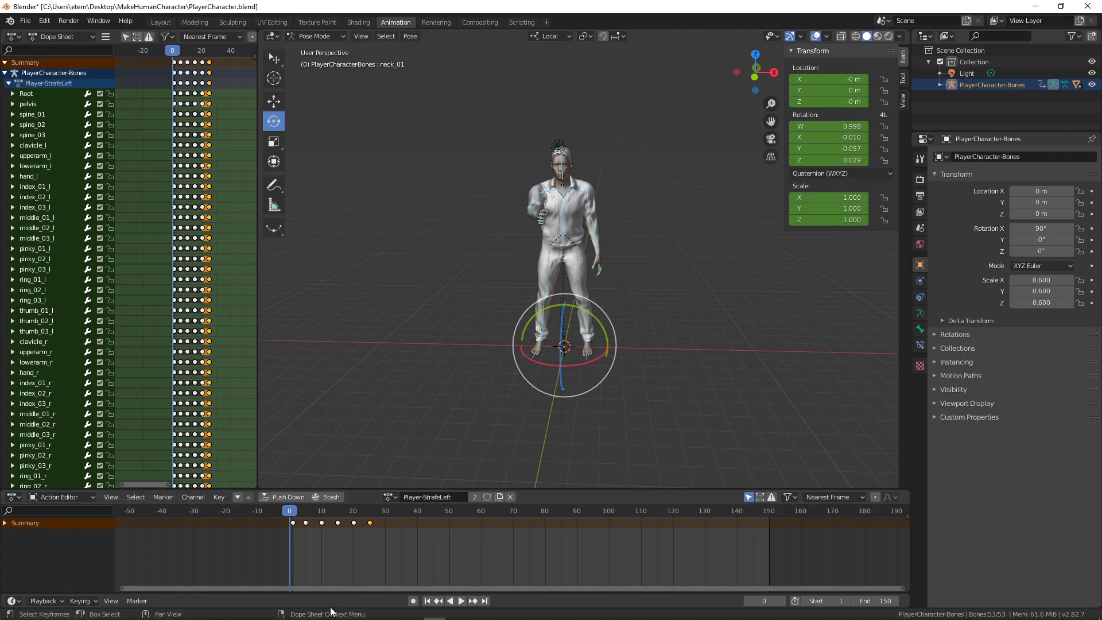
Step: Switch the armature to the Player-StrafeRight action and preview the sidestep in playback
left_click(391, 498)
left_click(416, 480)
key("space")
left_click_drag(294, 512, 263, 513)
key("space")
Step: Switch the armature to the PlayerCharacter-Walking action and preview the walk cycle from the front and at an angle
left_click(390, 497)
scroll(459, 473, "down", 2)
left_click(468, 468)
key("space")
left_click_drag(293, 512, 430, 512)
key("space")
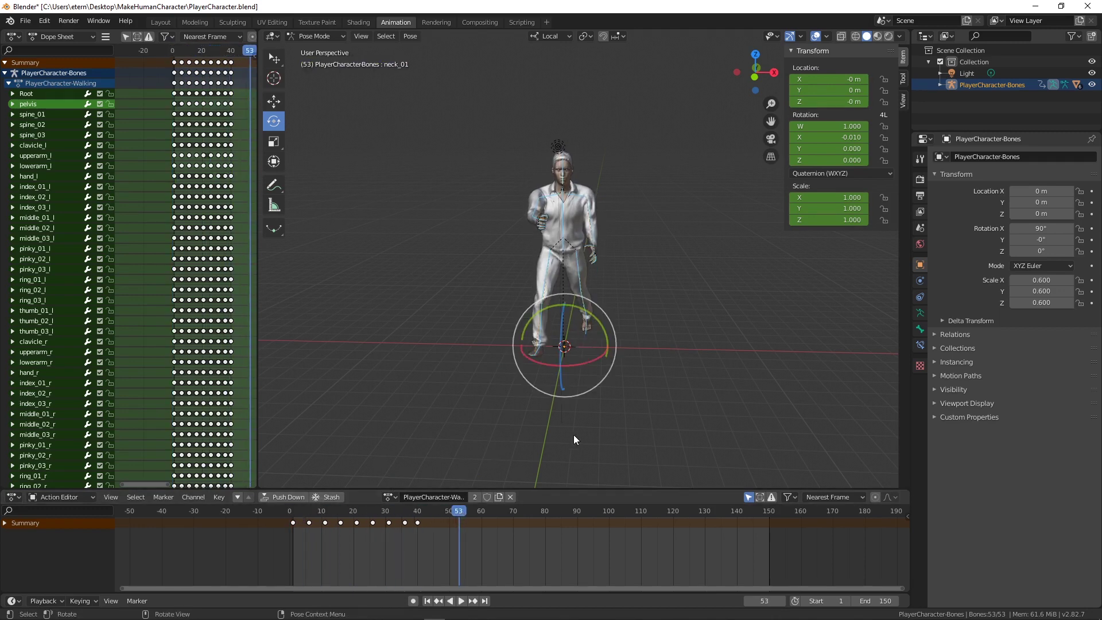
middle_click_drag(597, 329, 546, 322)
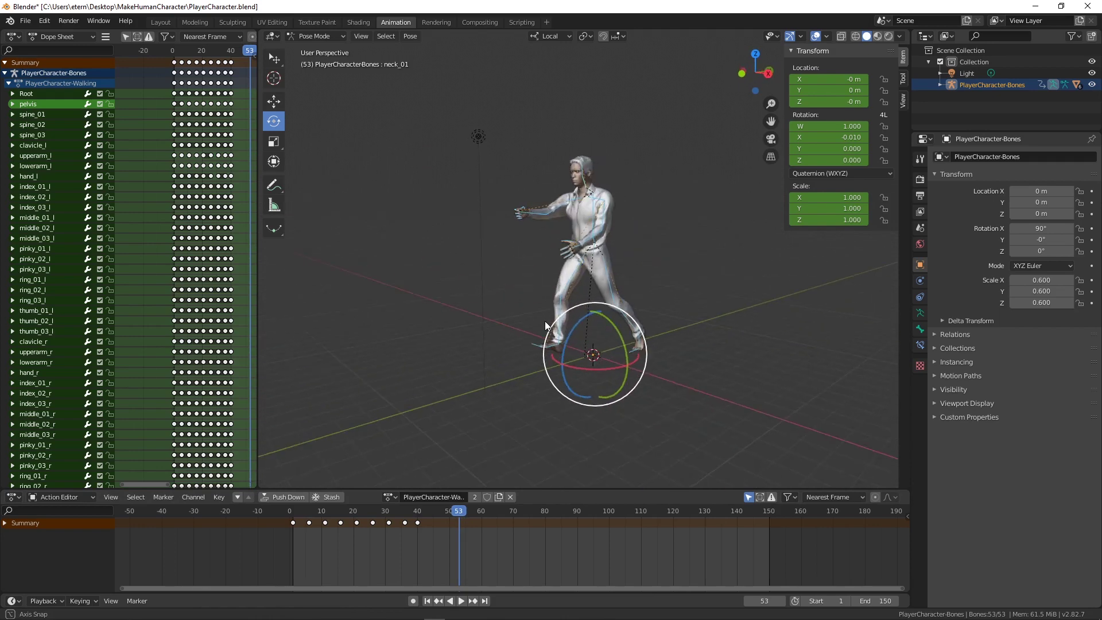
Step: Switch the armature to the PlayerCharacter-WalkingBackwards action and review its motion repeatedly from the side and at an angle
left_click(391, 497)
left_click(442, 479)
key("shift+Left")
key("space")
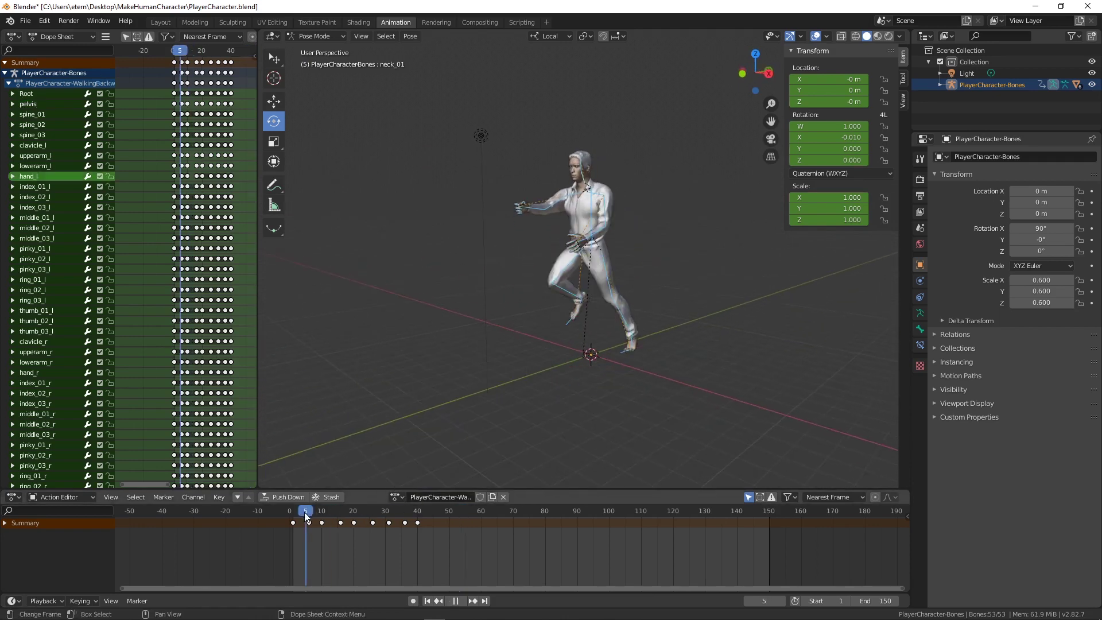
left_click_drag(371, 514, 294, 519)
middle_click_drag(604, 363, 352, 488)
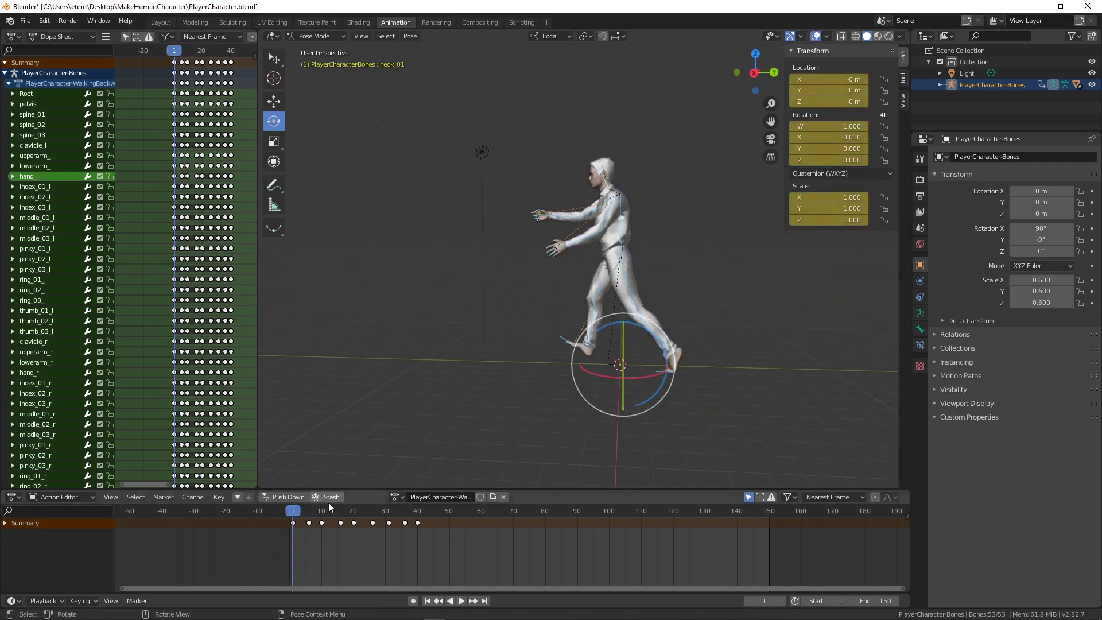
key("space")
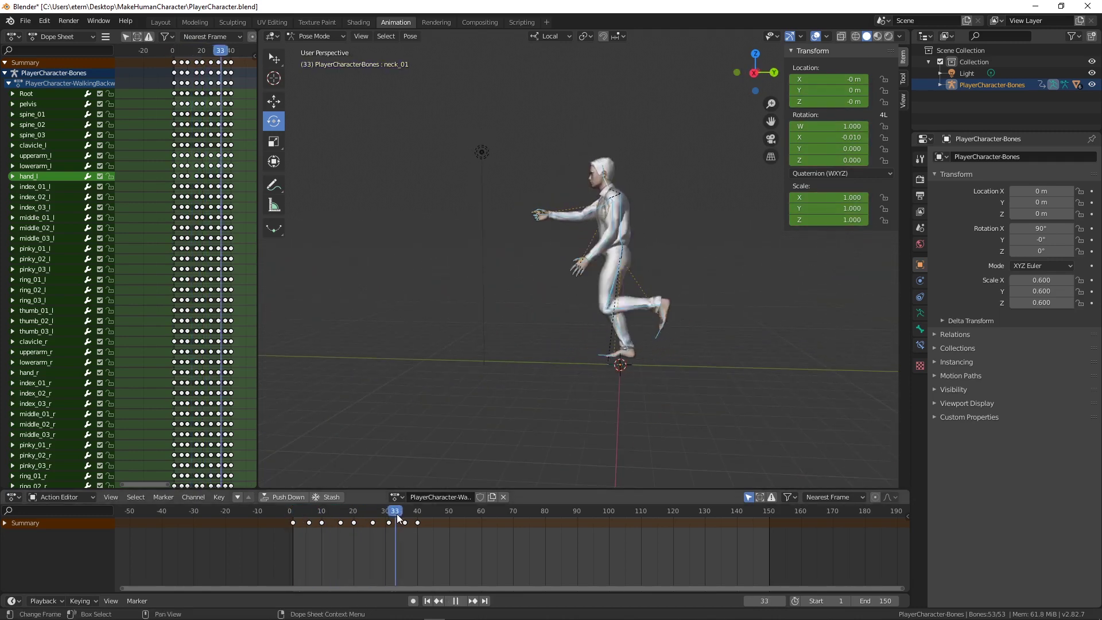
left_click_drag(412, 515, 294, 522)
key("Escape")
key("space")
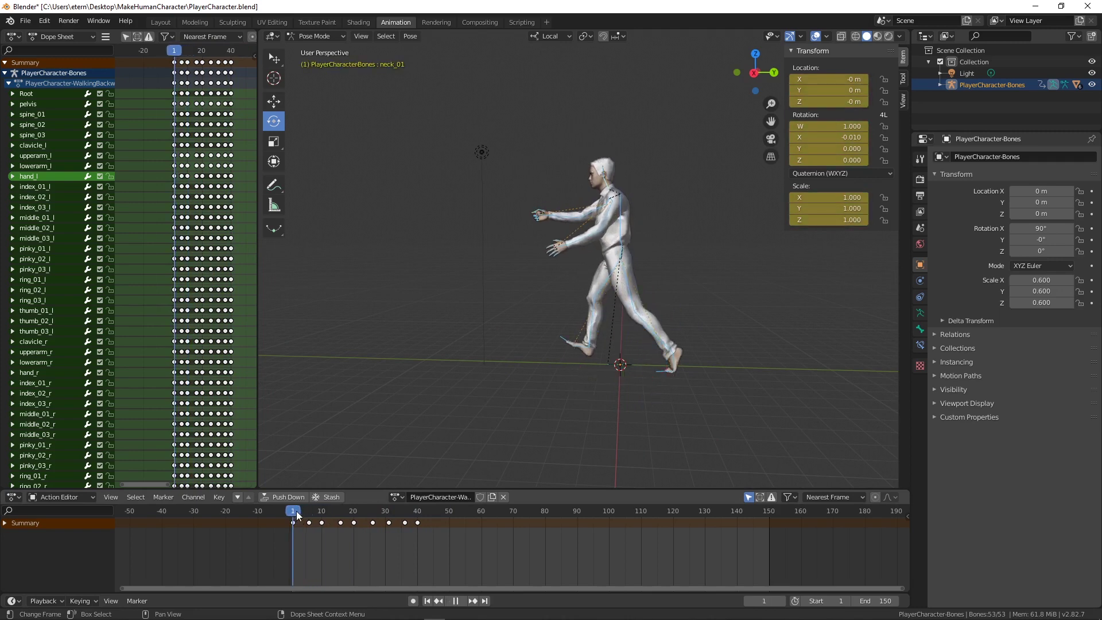
key("space")
middle_click_drag(574, 258, 606, 252)
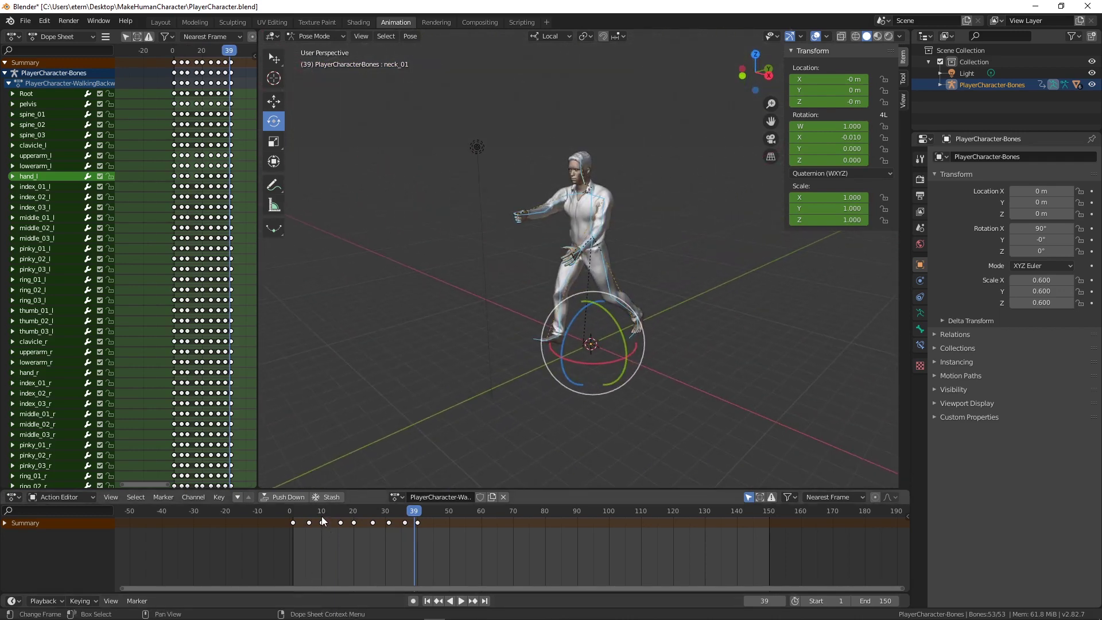
Step: Save PlayerCharacter.blend and close Blender to go to the Character Demo Game project in Unity
key("ctrl+s")
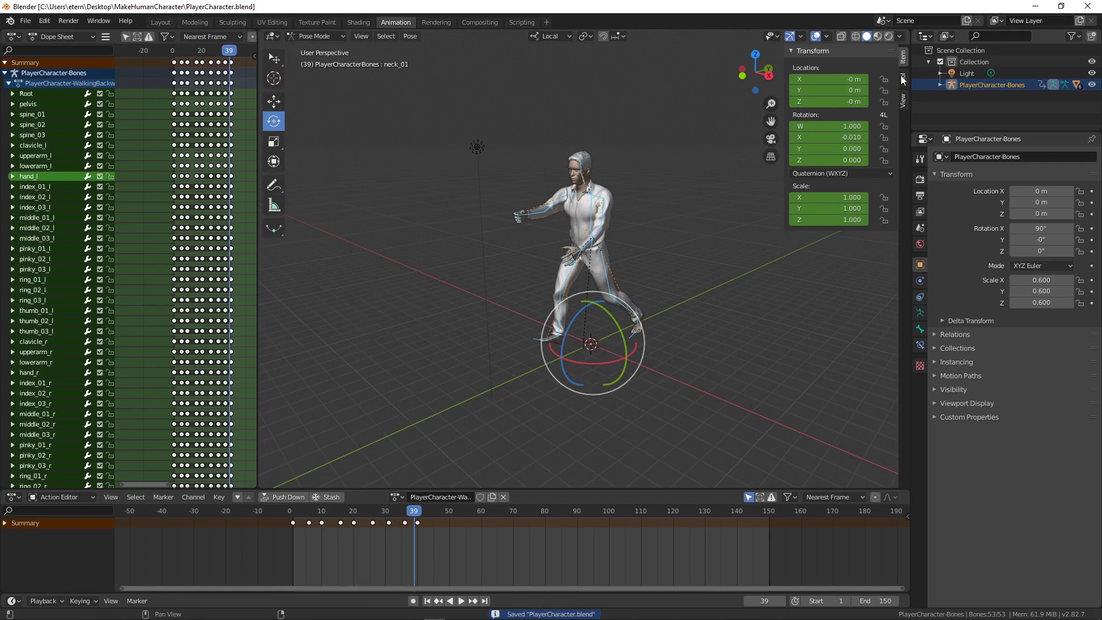
left_click(1083, 8)
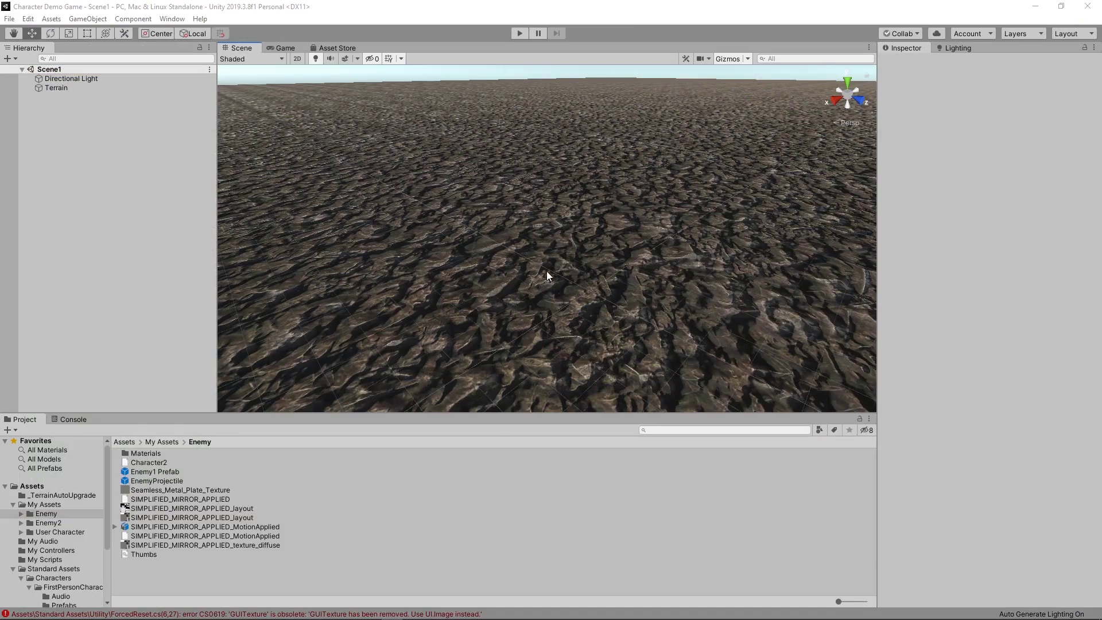
Step: Create a folder named NewPlayer inside My Assets
left_click(162, 442)
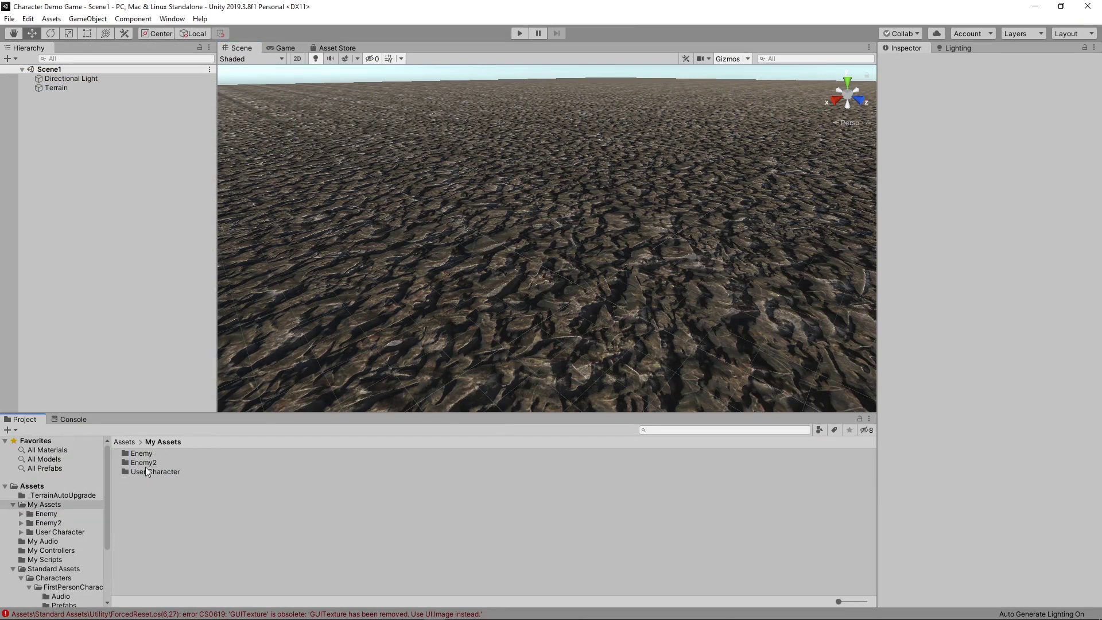
double_click(178, 473)
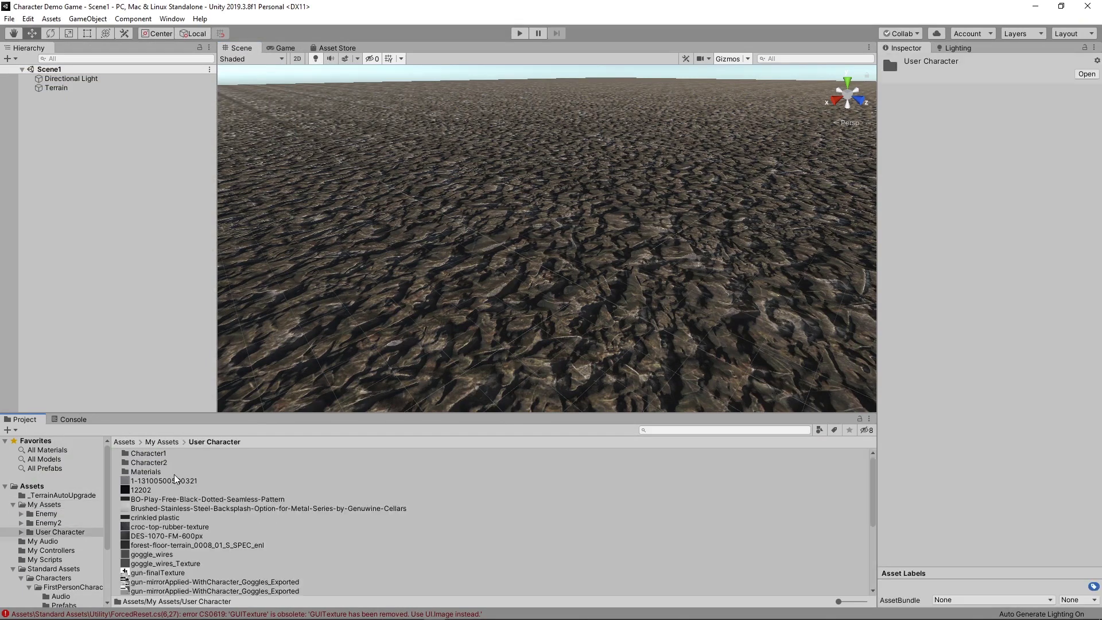
left_click(164, 443)
left_click(198, 516)
right_click(152, 526)
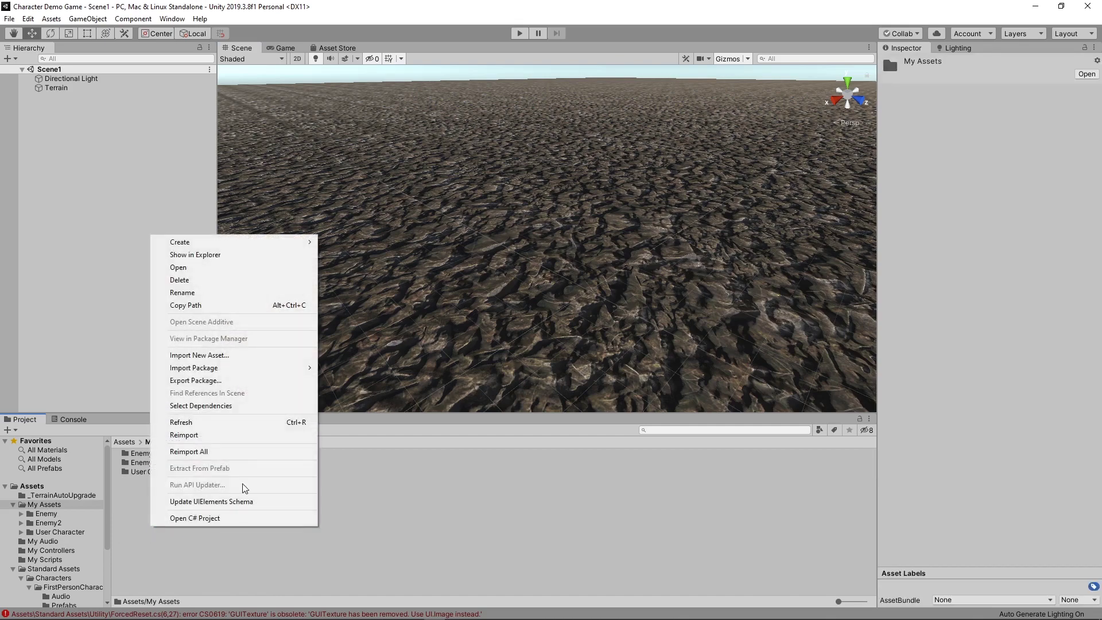
mouse_move(239, 243)
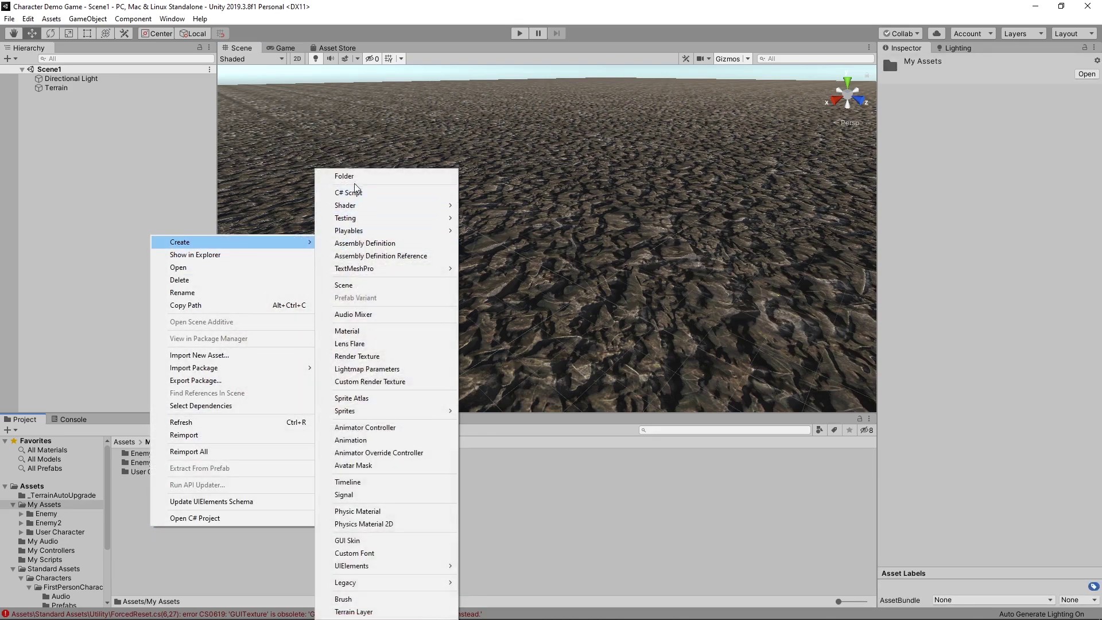
left_click(356, 176)
type("NewPlayer")
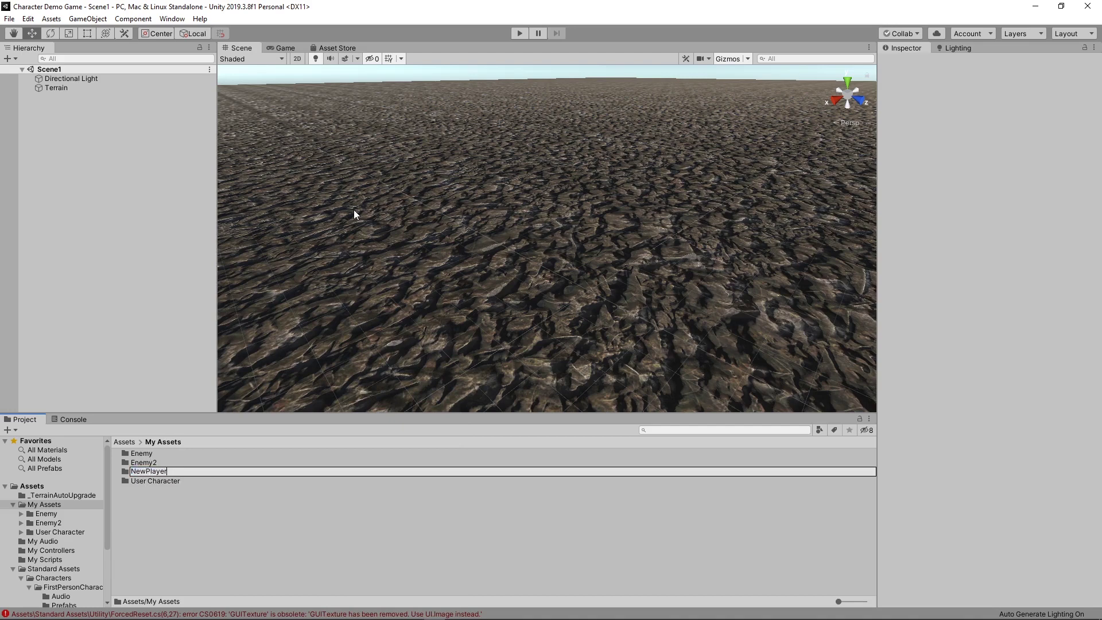
key("Return")
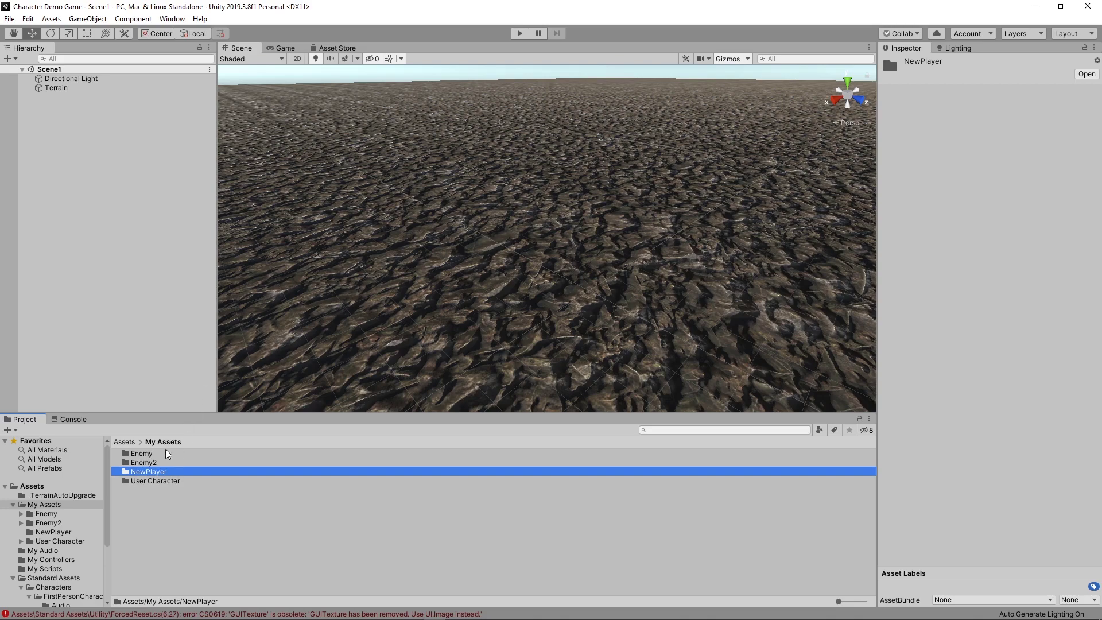
Step: Show the NewPlayer folder in File Explorer and open it, making room beside its window for the source folder
right_click(157, 471)
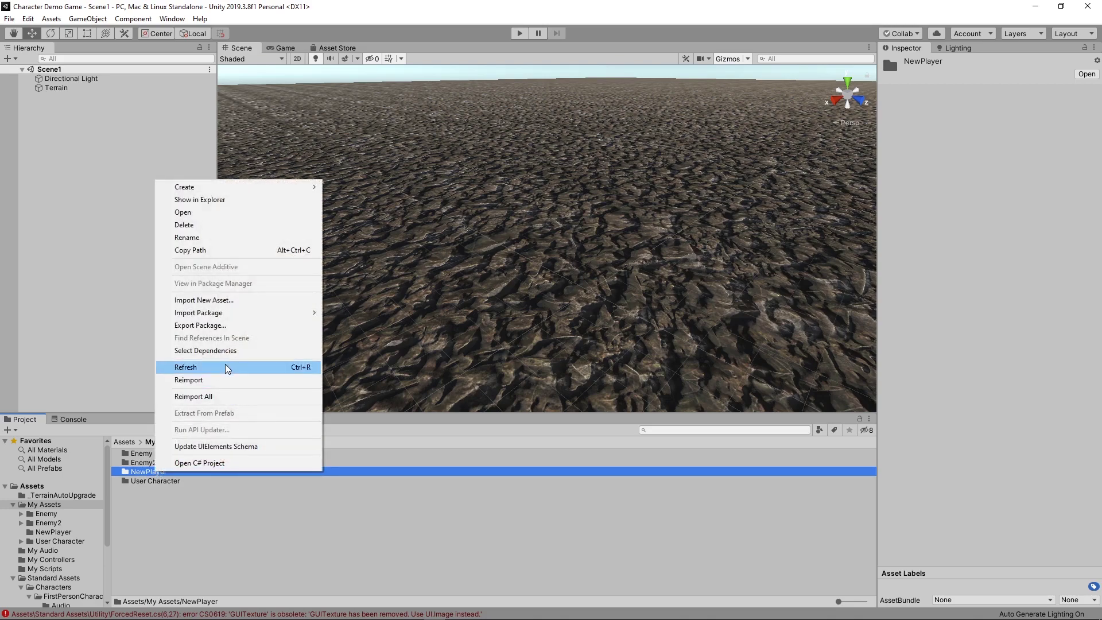
left_click(234, 199)
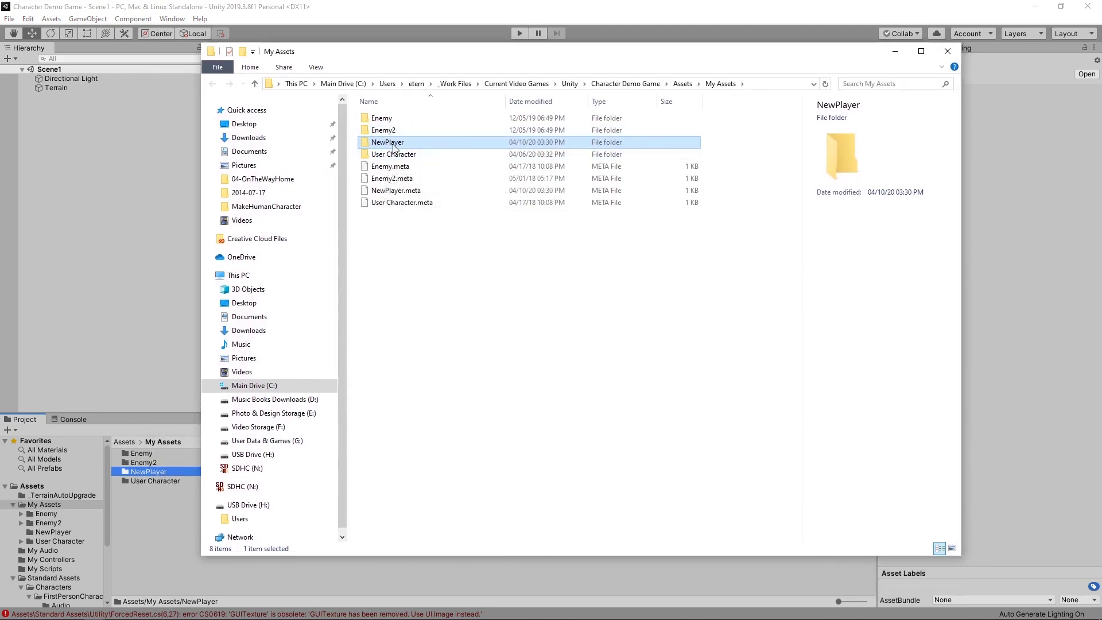
double_click(393, 143)
left_click_drag(644, 59, 543, 59)
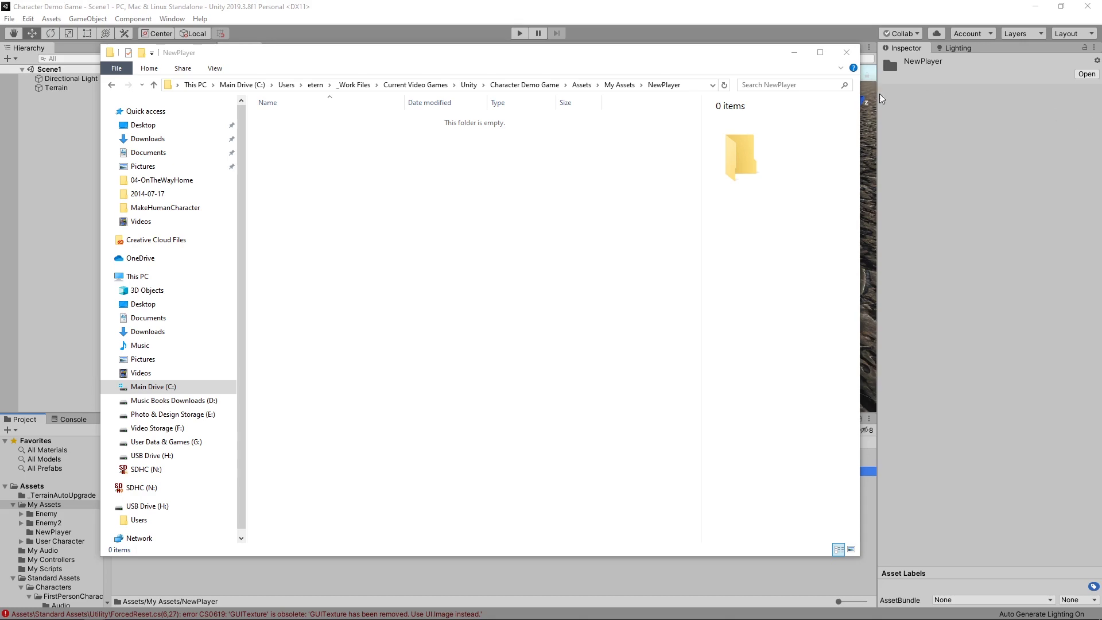
Step: Move all files and the textures folder from the desktop's MakeHumanCharacter folder into the project's NewPlayer folder
left_click_drag(1101, 128, 925, 135)
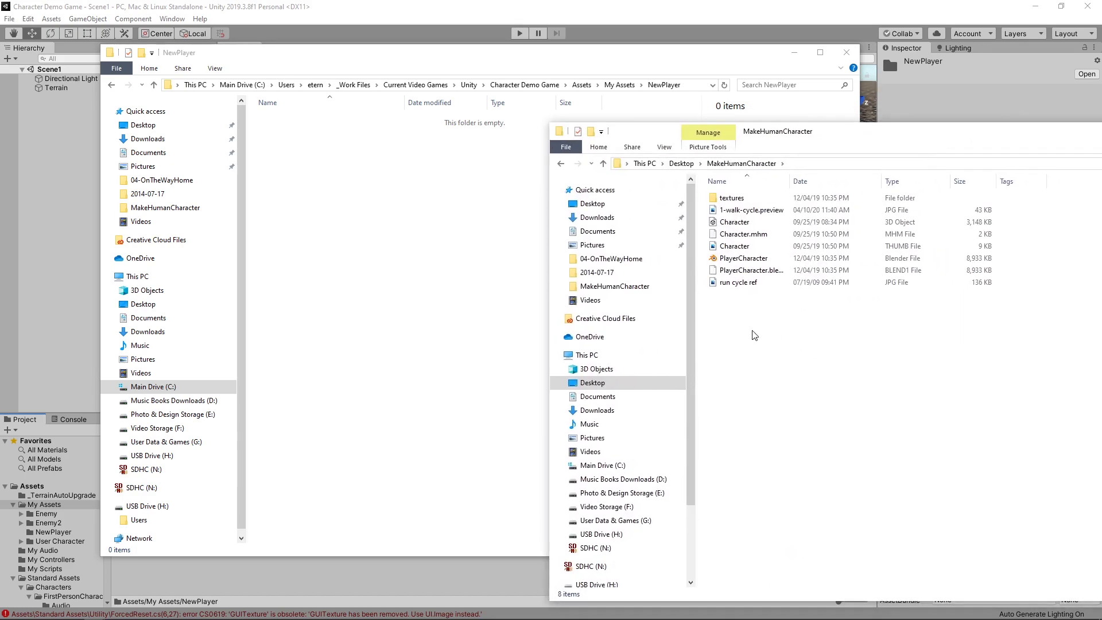
left_click_drag(752, 331, 710, 163)
left_click_drag(736, 204, 380, 250)
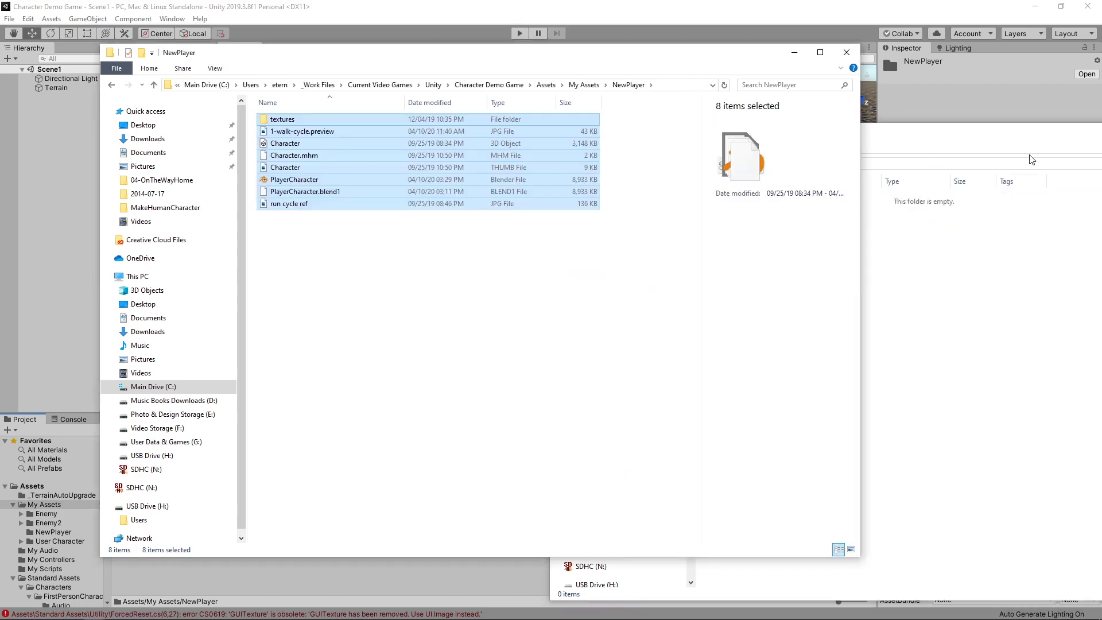
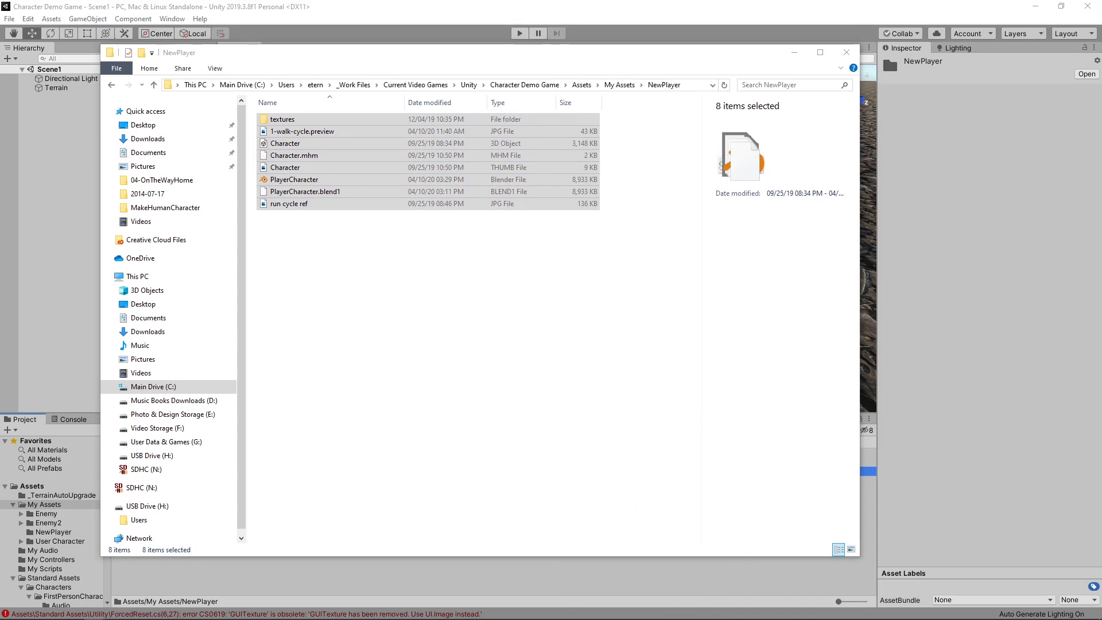
left_click(524, 302)
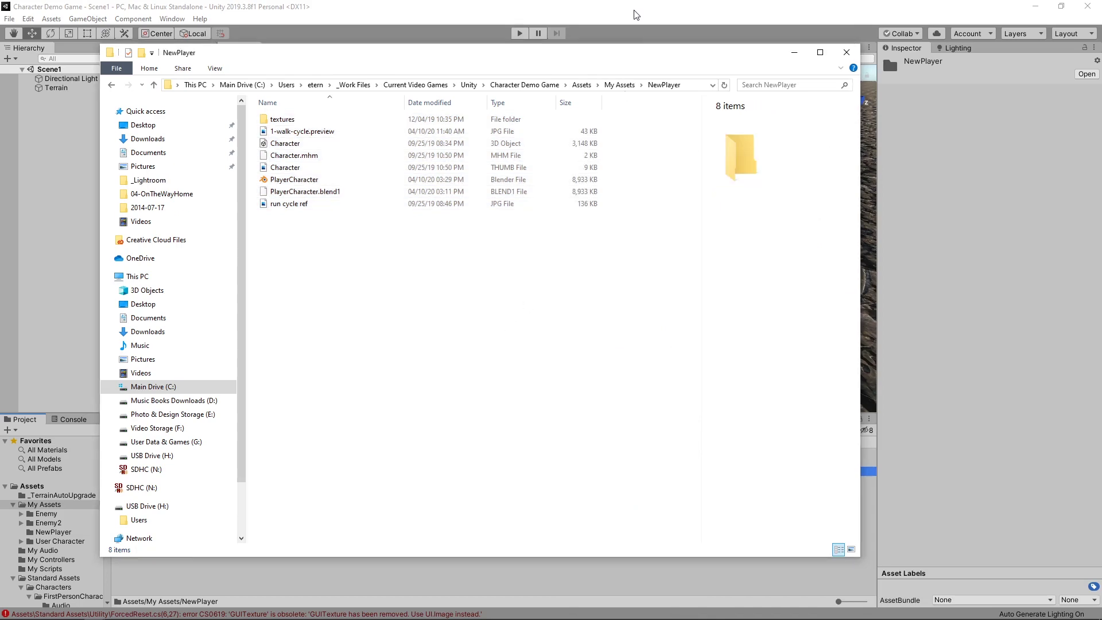
Step: Return to Unity to import the files and fix the male_casualsuit01_normal texture so it is marked as a normal map
left_click(636, 15)
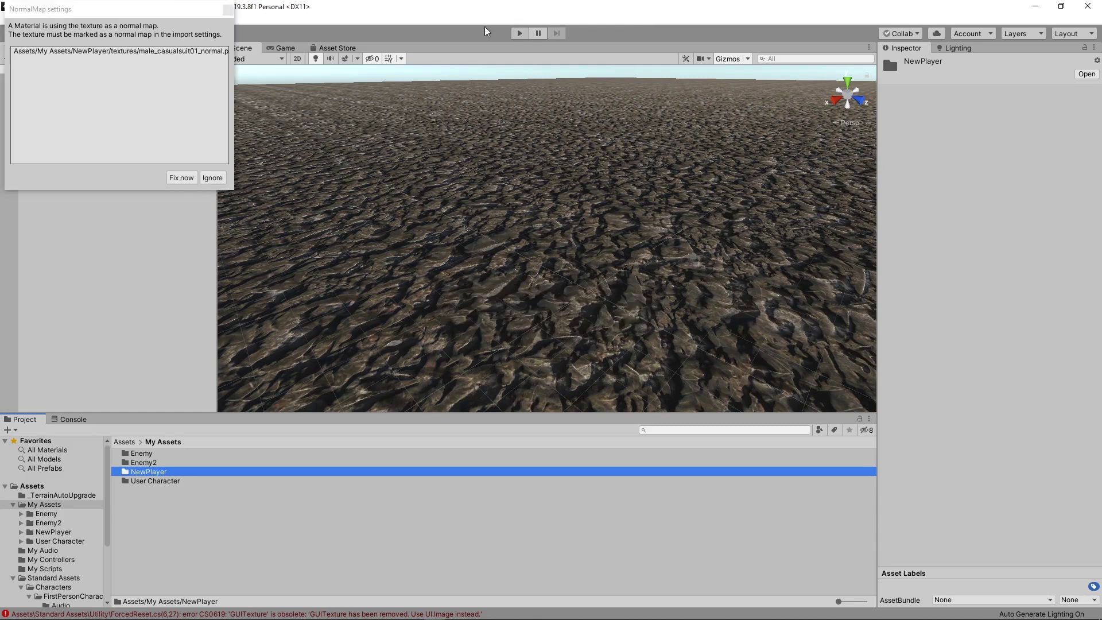
left_click_drag(143, 17, 387, 84)
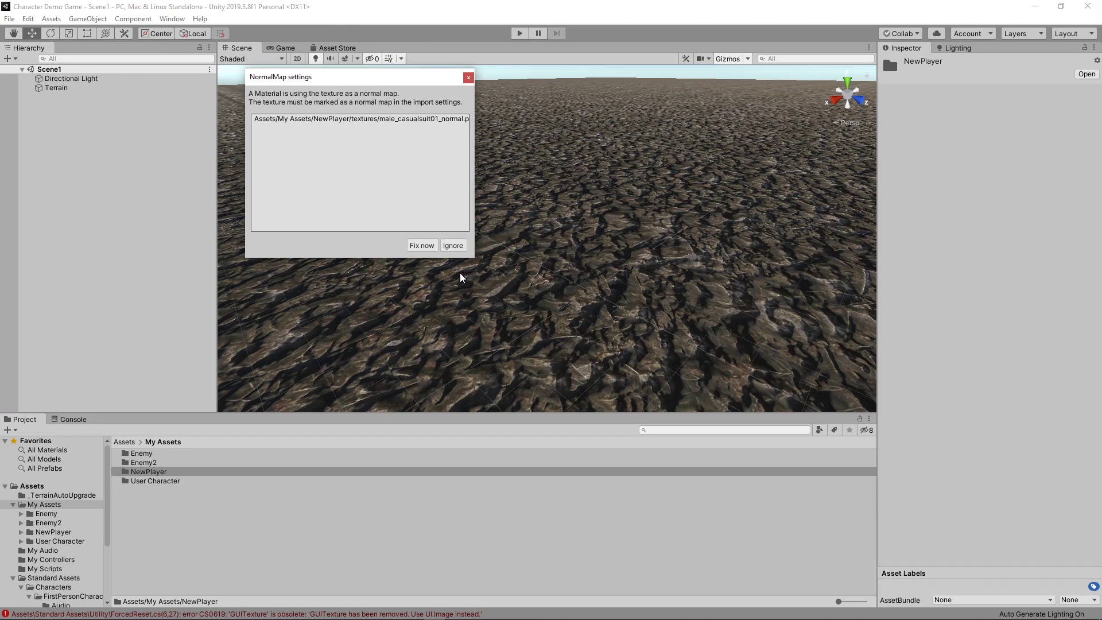
left_click(426, 250)
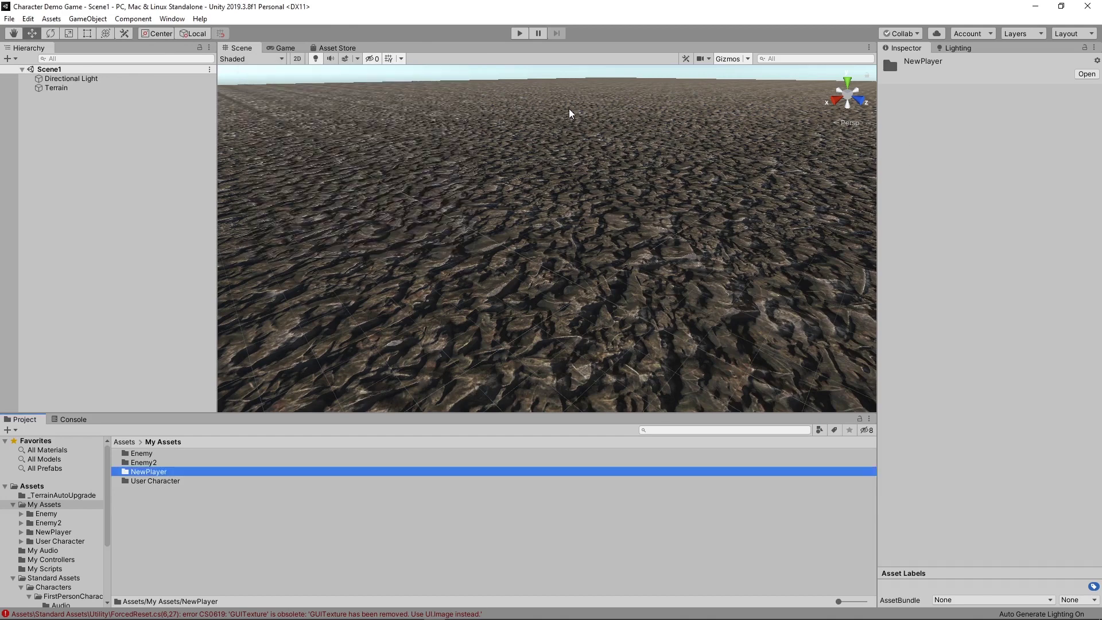
Step: Open the NewPlayer folder and compare the PlayerCharacter and Character models in an enlarged preview
double_click(151, 472)
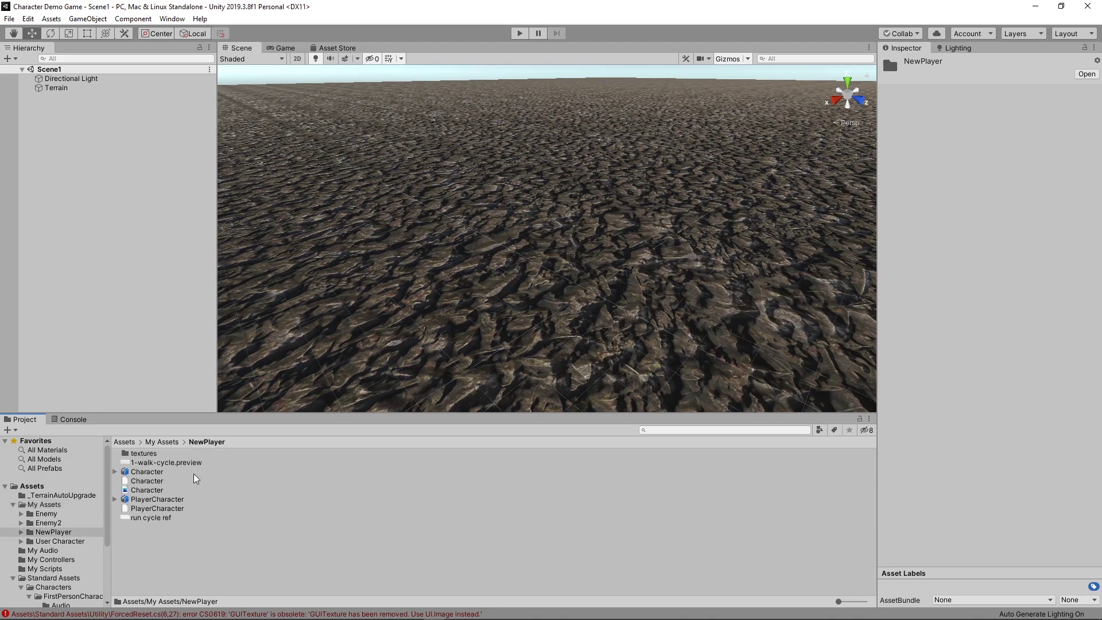
left_click(164, 501)
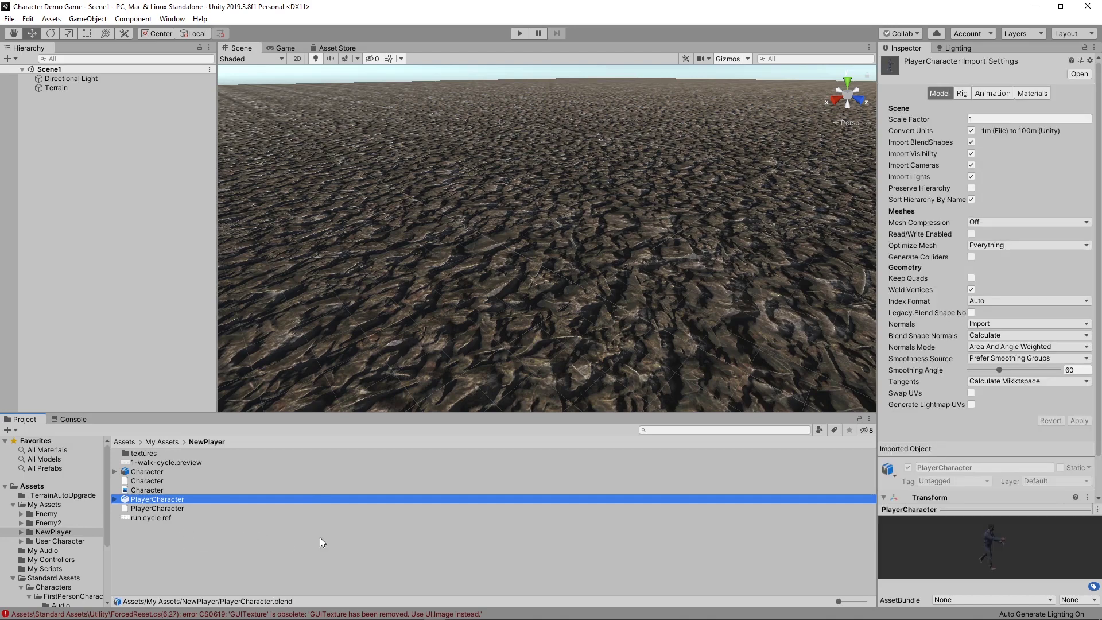
left_click_drag(952, 509, 951, 347)
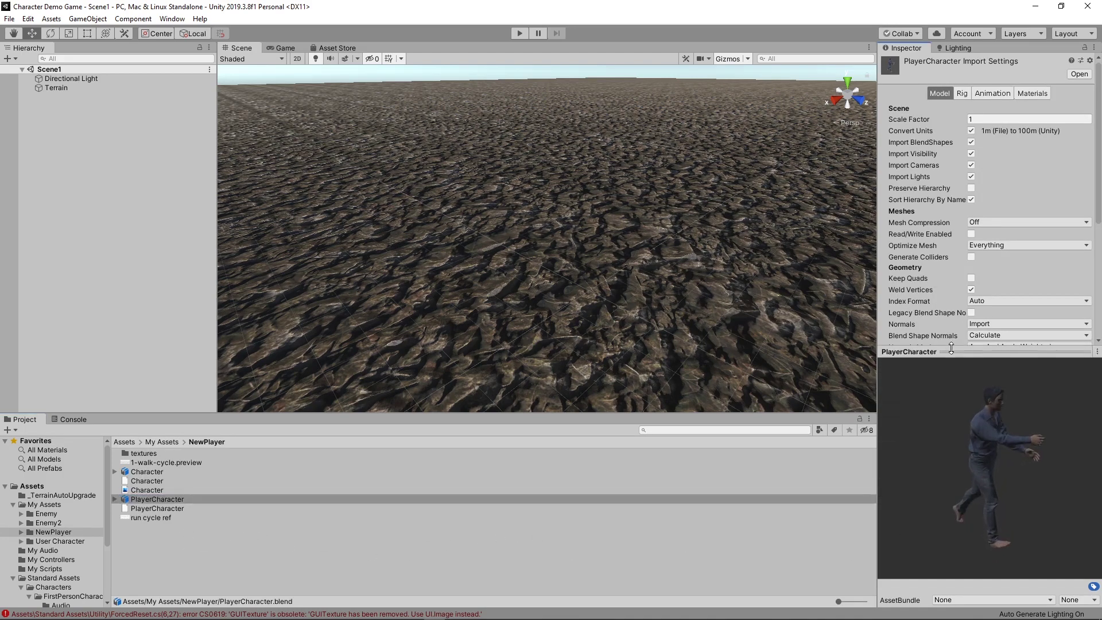
left_click(147, 472)
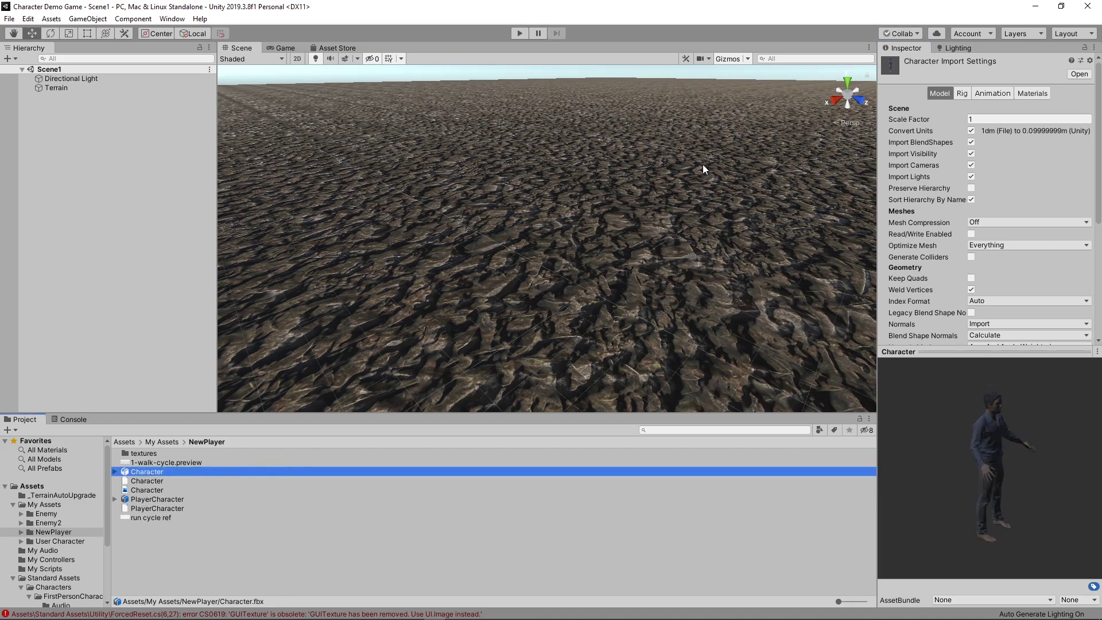
Step: Check the Character model's file type in the NewPlayer folder in File Explorer, and return to Unity
key("alt+Tab")
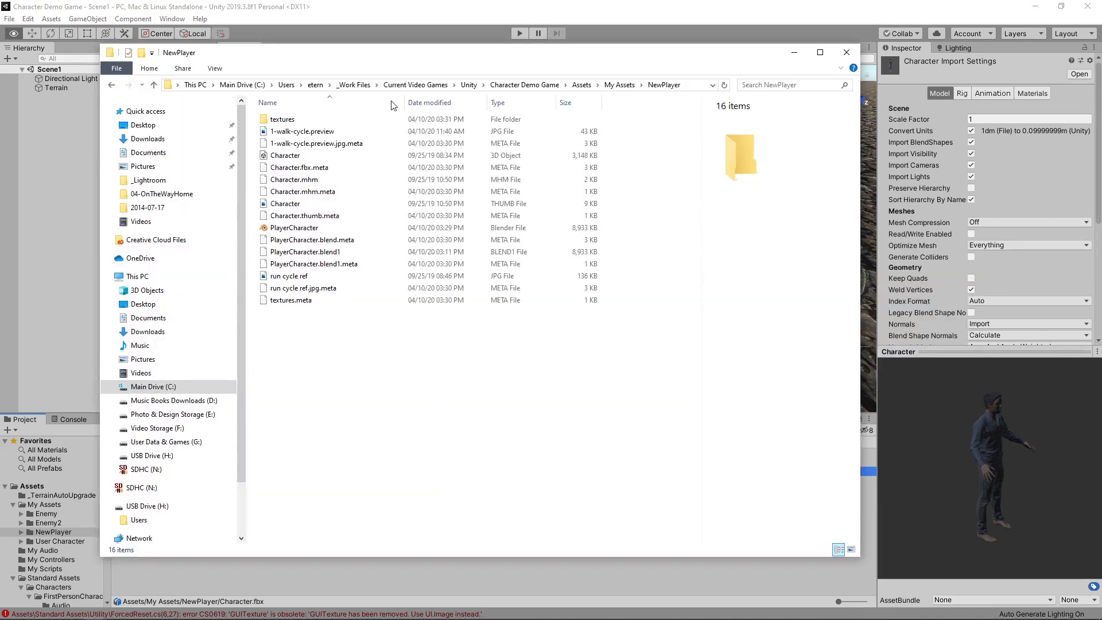
left_click_drag(450, 55, 739, 78)
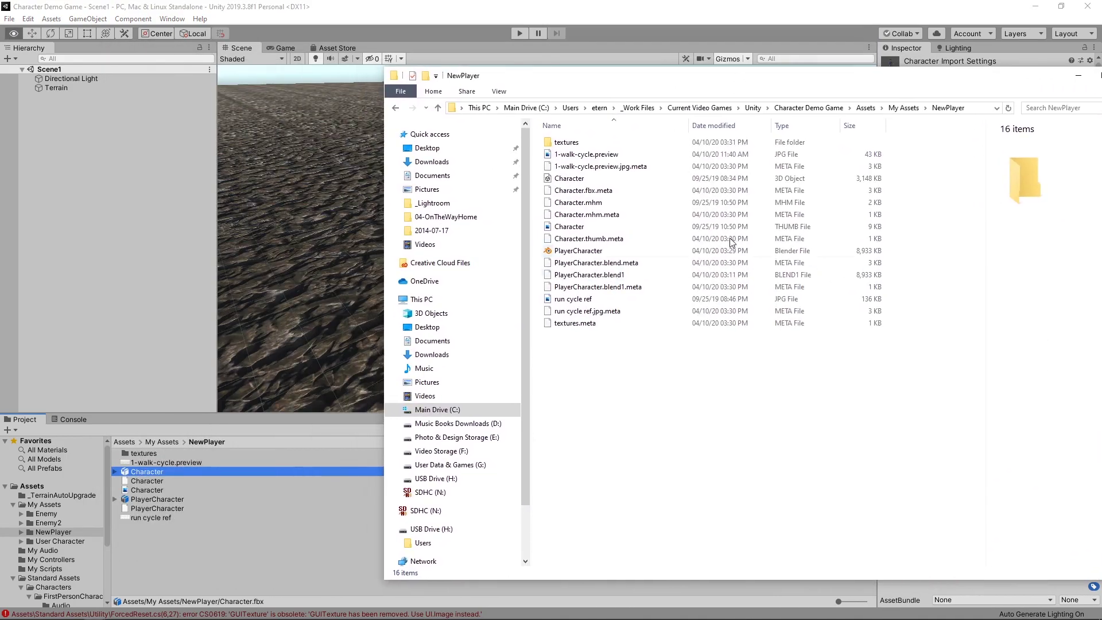
left_click(631, 181)
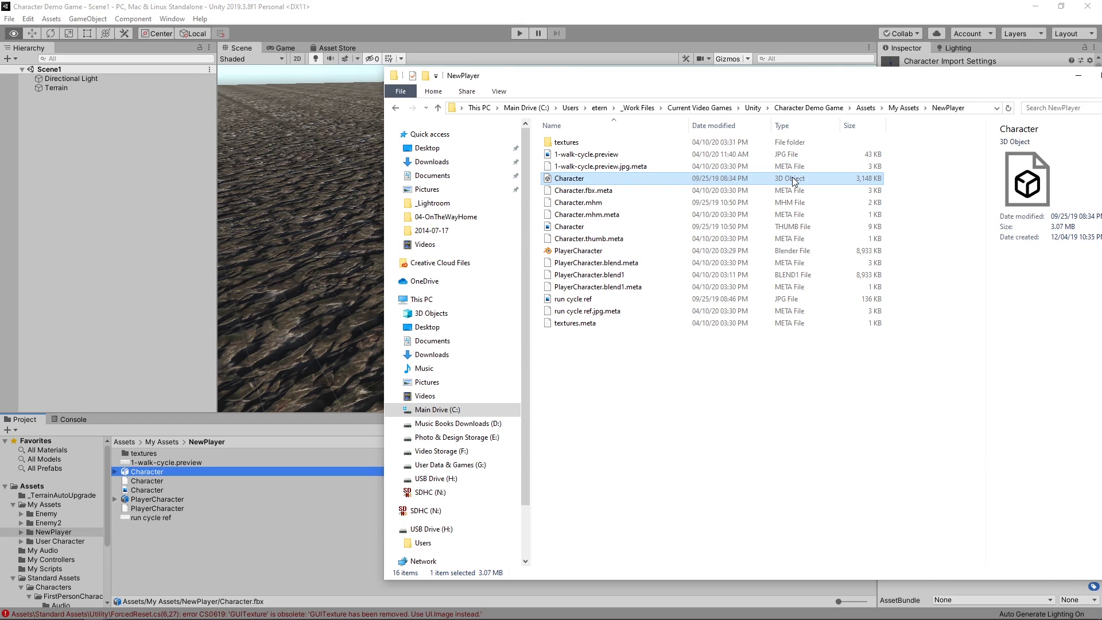
left_click(437, 21)
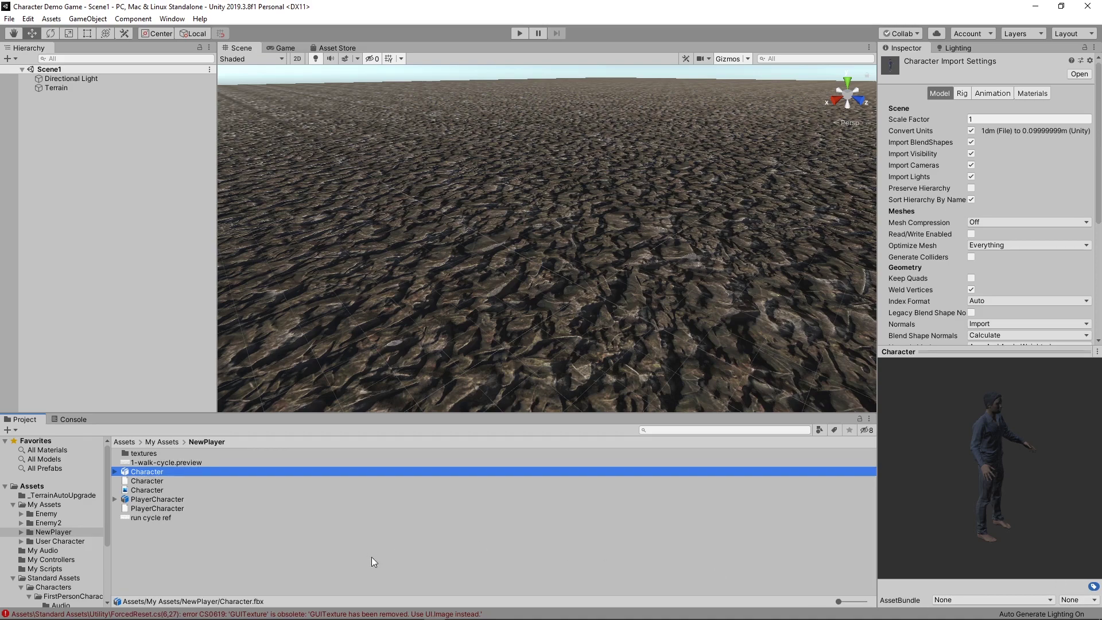
Step: Inspect the Character thumbnail file and Character.mhm among the NewPlayer assets
left_click(196, 542)
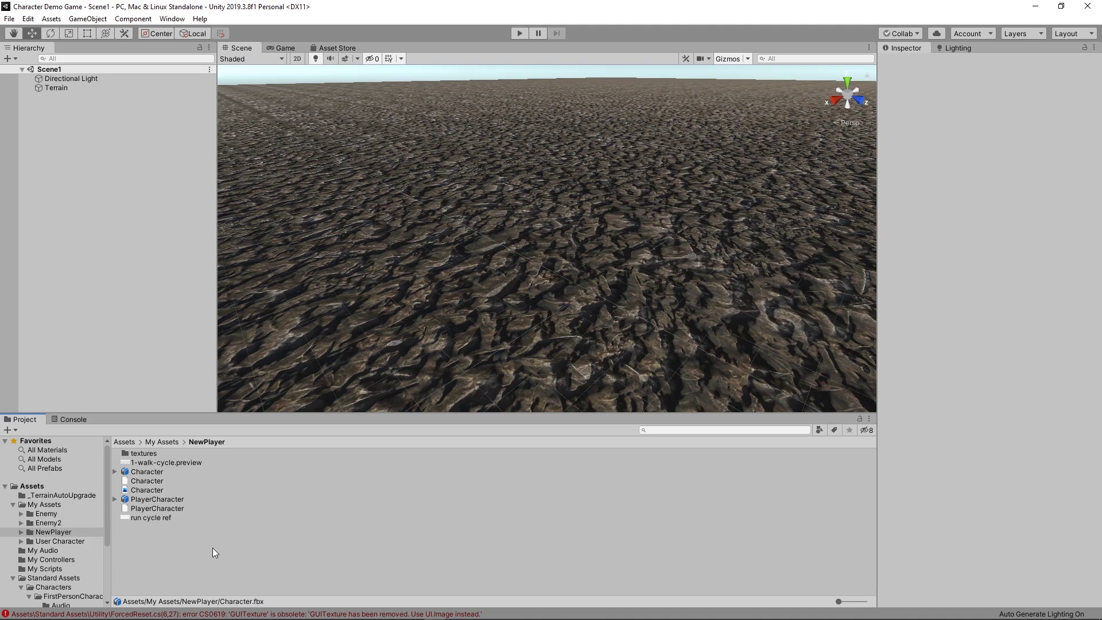
left_click(162, 490)
left_click(167, 481)
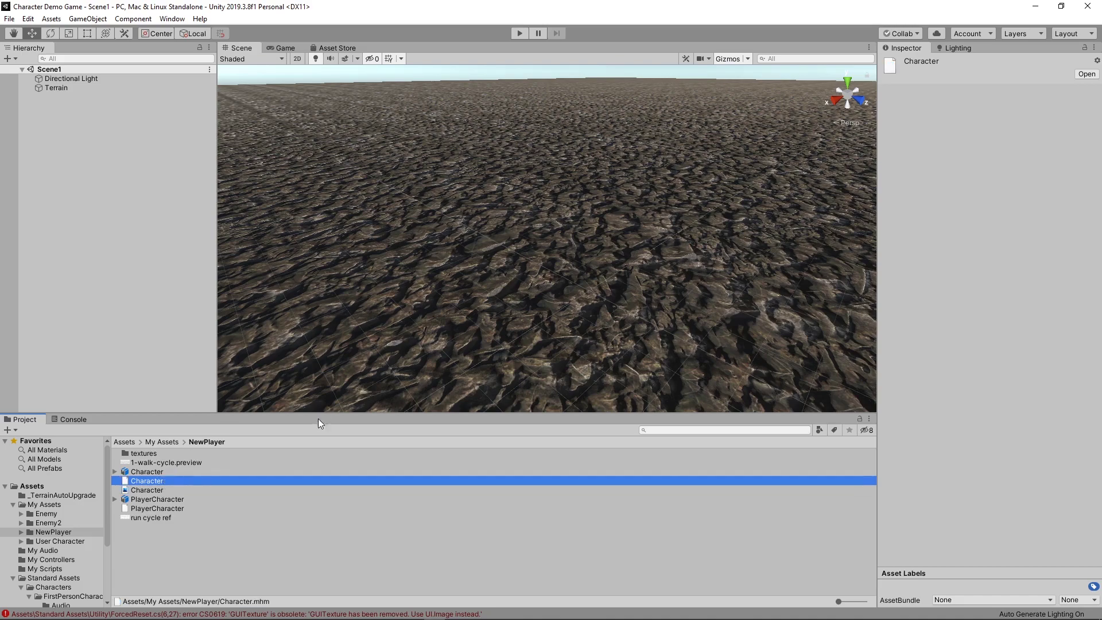
Step: Set the PlayerCharacter model's rig animation type to Humanoid with the avatar created from this model, and apply it
left_click(172, 499)
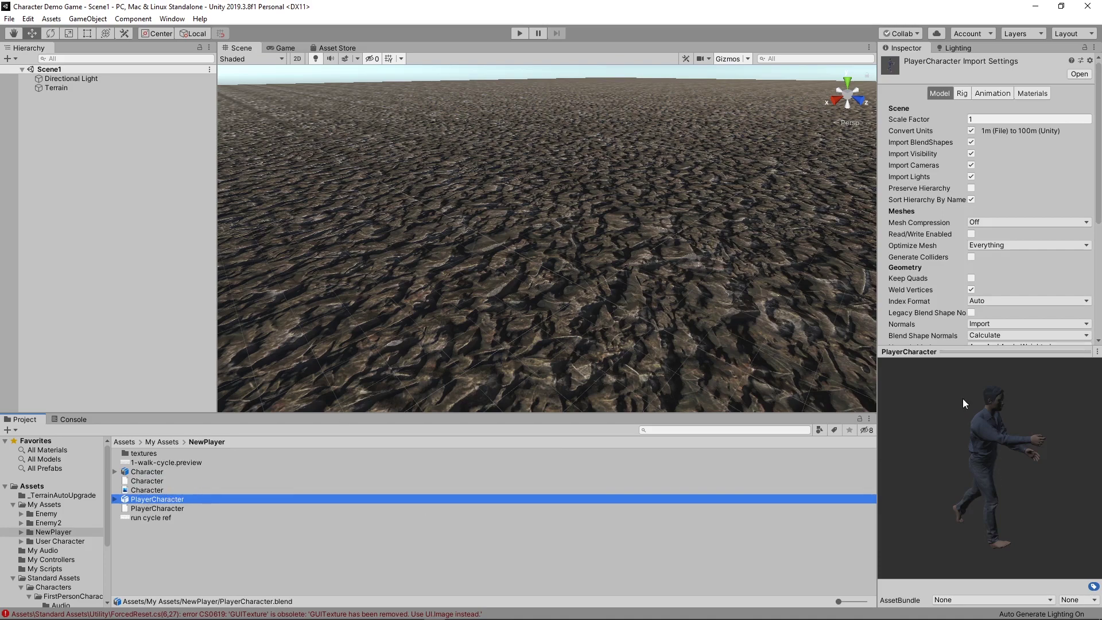
left_click_drag(960, 354, 961, 430)
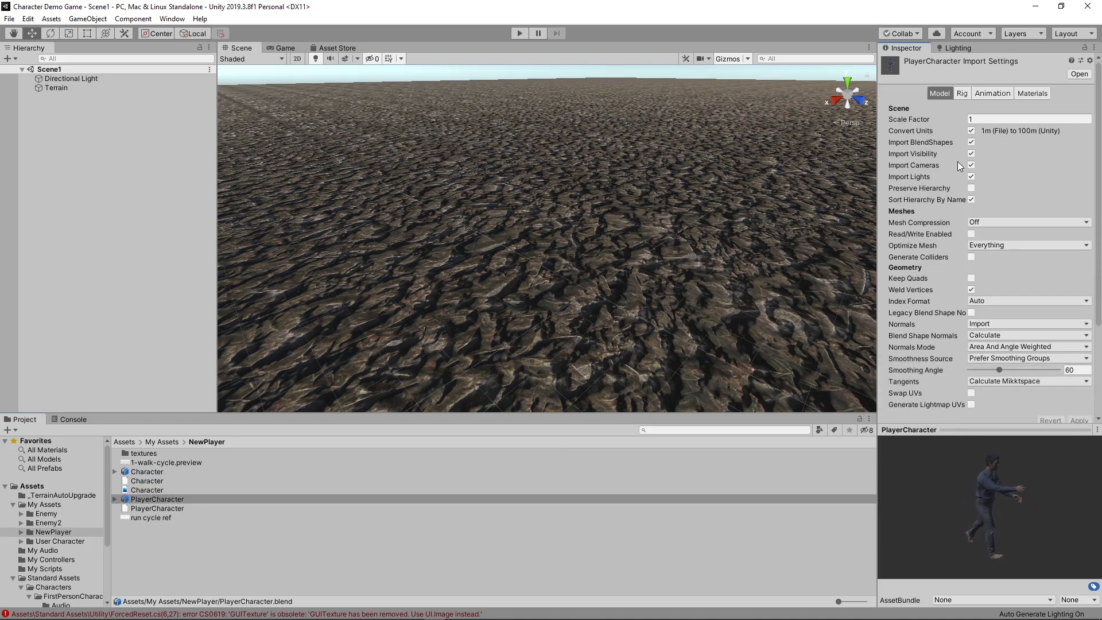
left_click(963, 93)
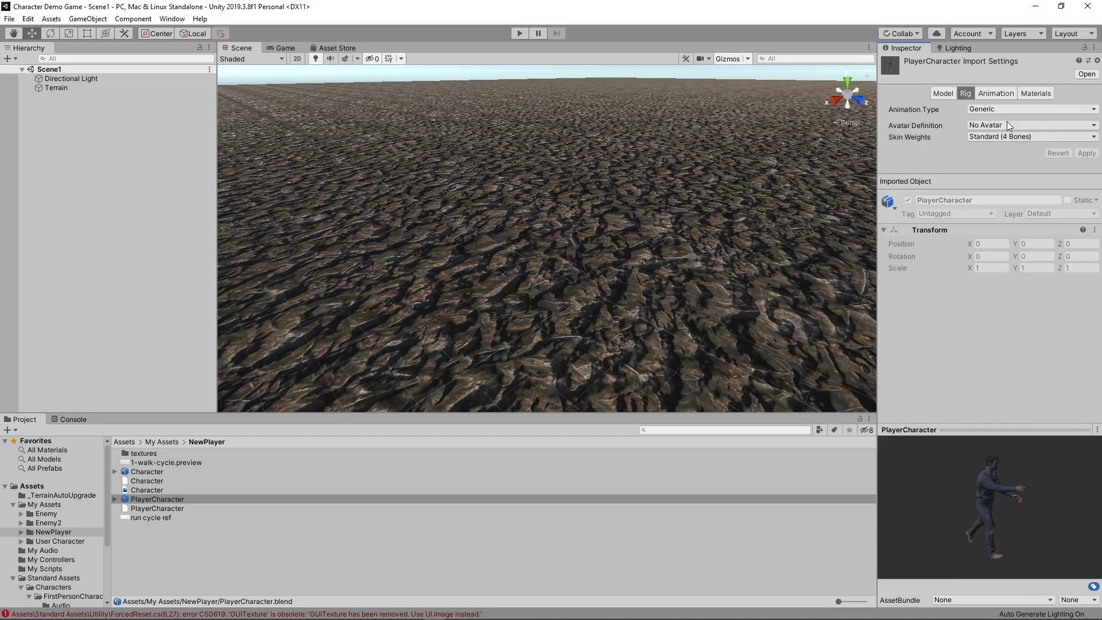
left_click(995, 94)
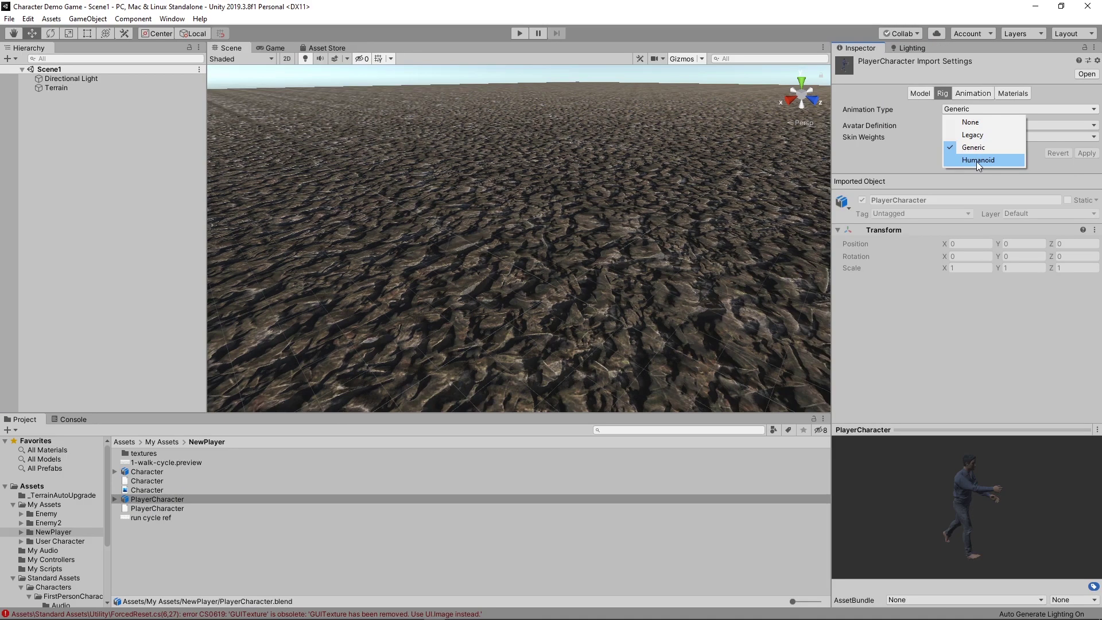
left_click(977, 162)
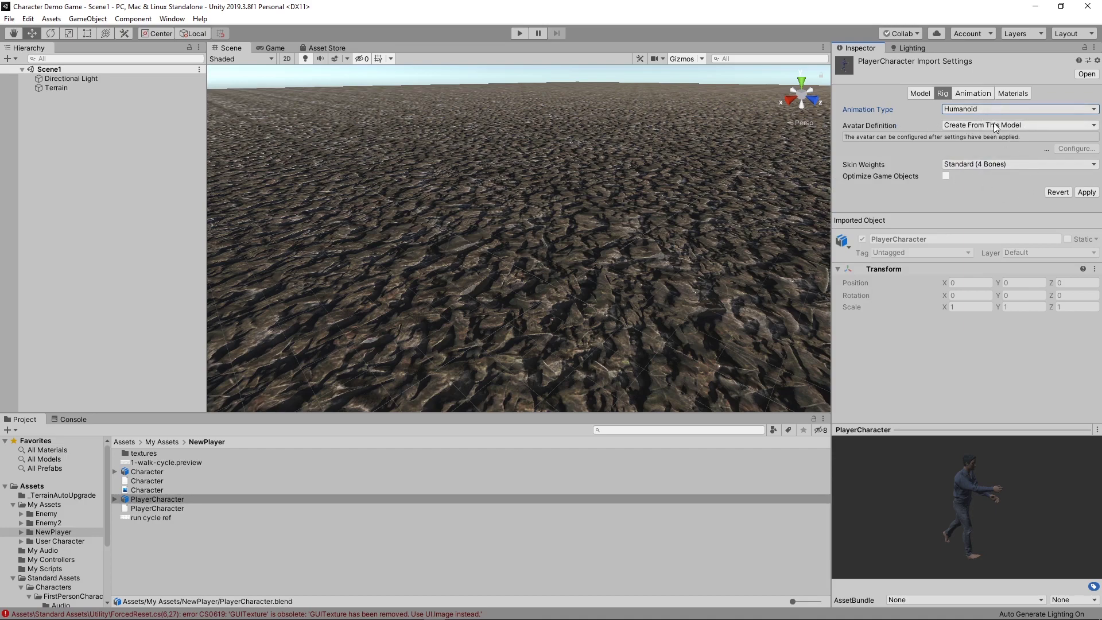
left_click(1086, 196)
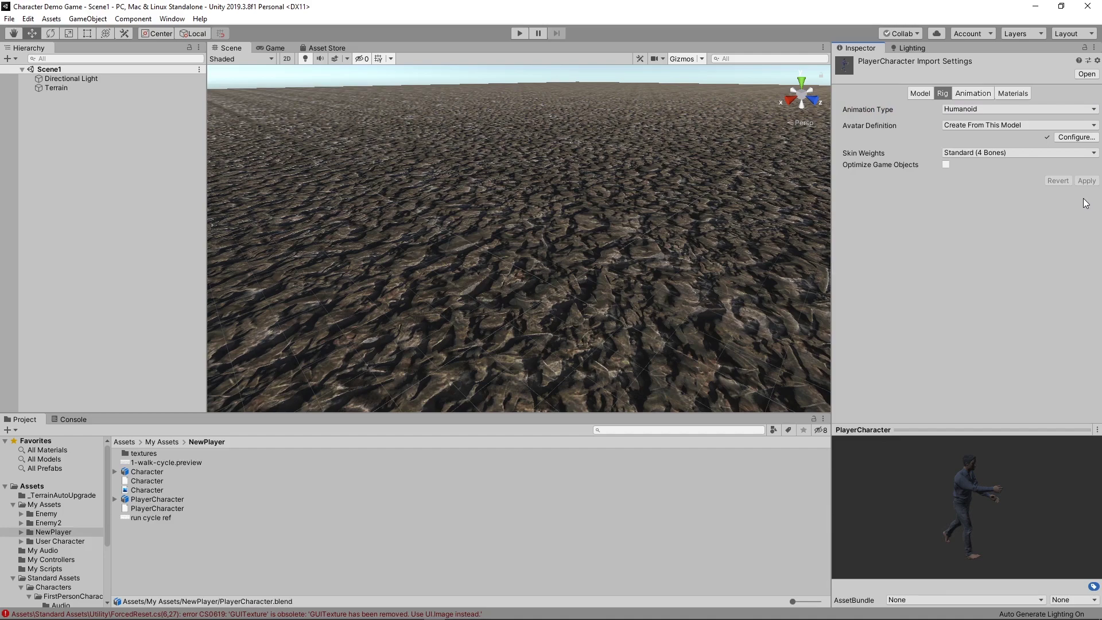
Step: Open the PlayerCharacter avatar configuration and examine the skeleton and its body, arm and leg bone mapping
left_click(1068, 137)
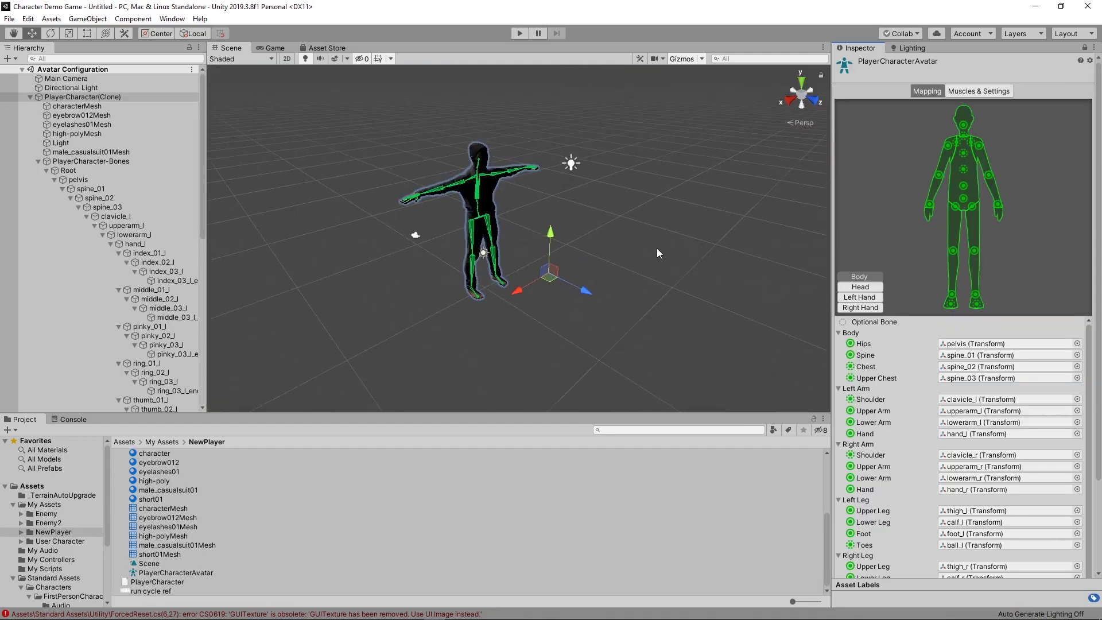
left_click_drag(535, 243, 587, 217, "alt")
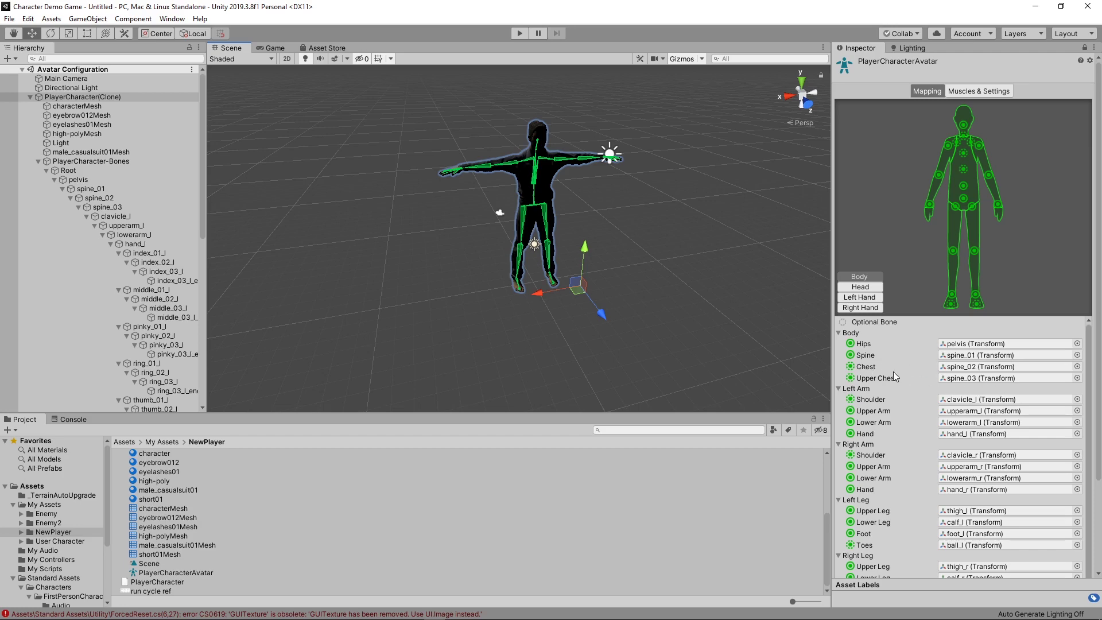
scroll(976, 396, "down", 1)
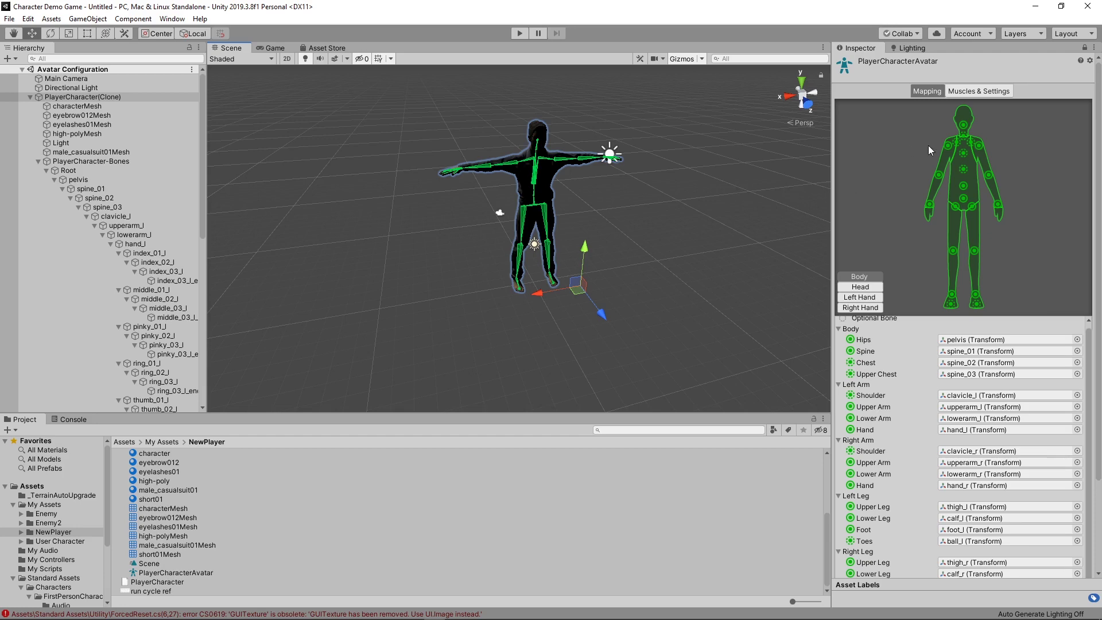
Step: Check the transforms available for the Hips bone, keep the existing mapping, and finish the avatar configuration
scroll(937, 342, "down", 3)
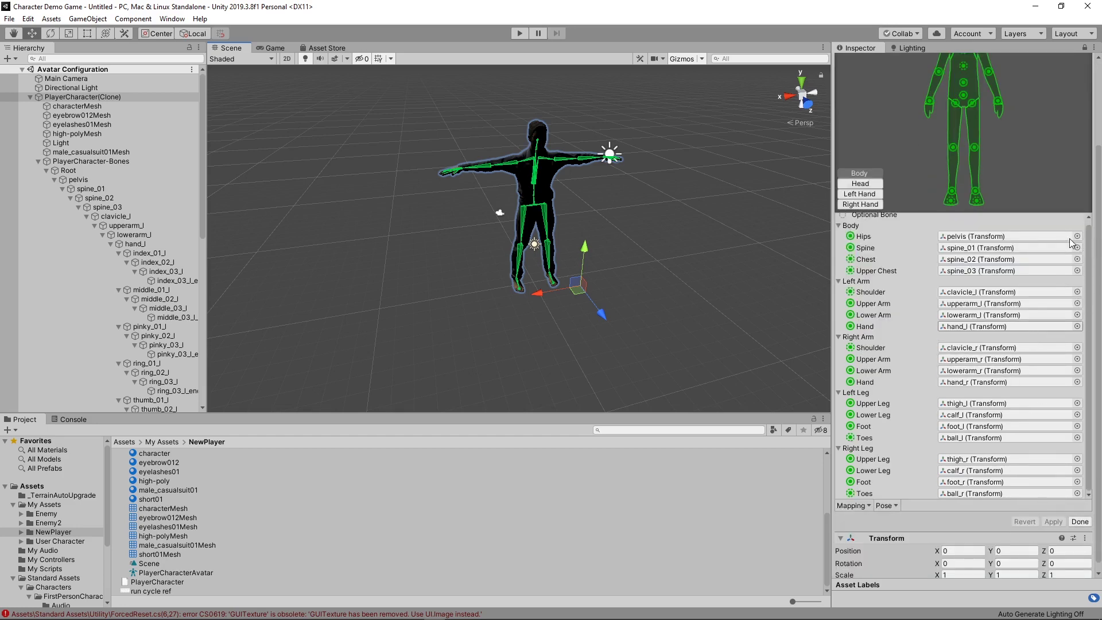
scroll(1073, 248, "up", 1)
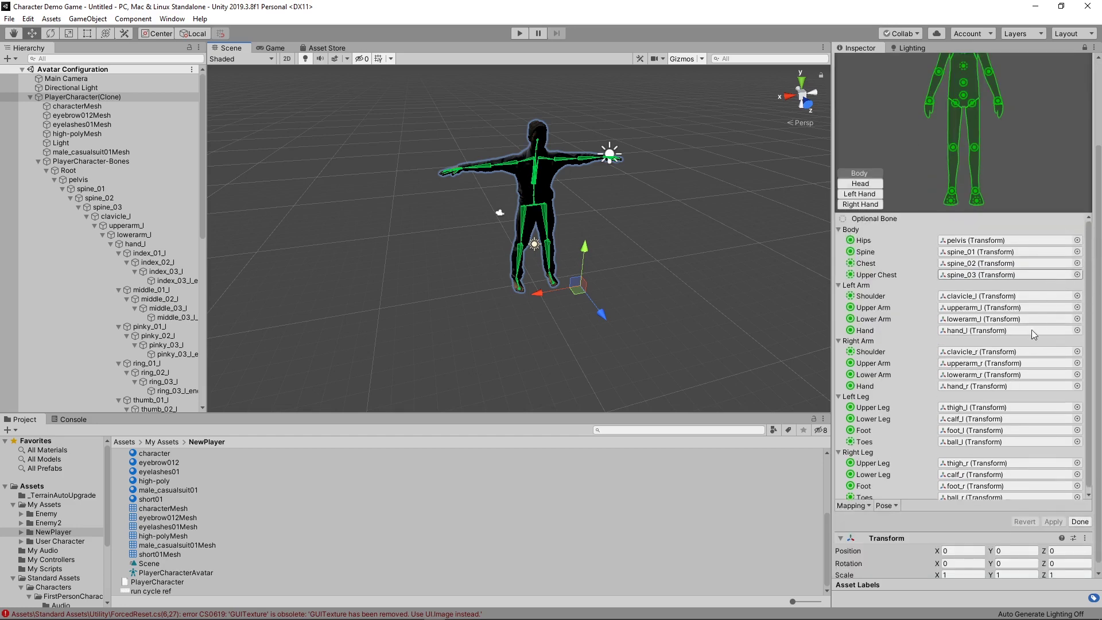
left_click(1078, 241)
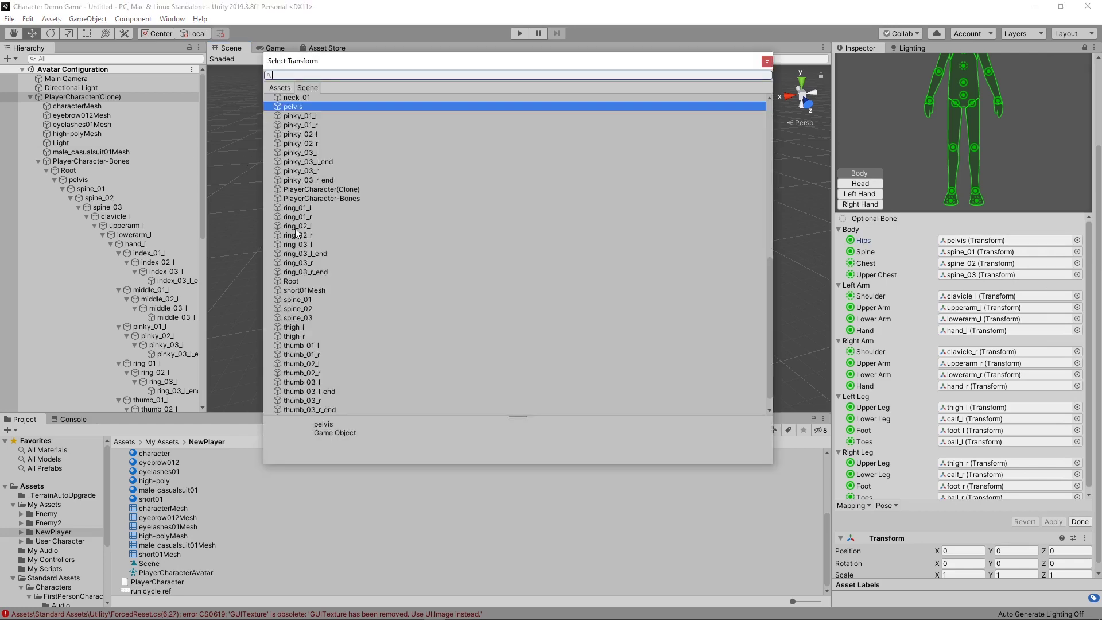
left_click(766, 62)
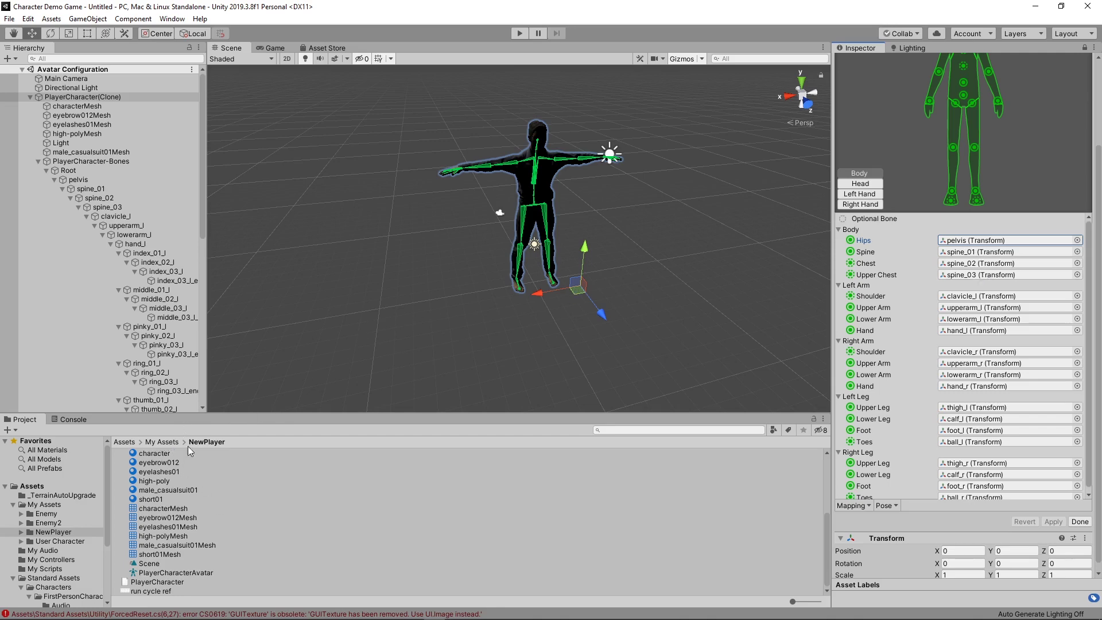
left_click(1080, 521)
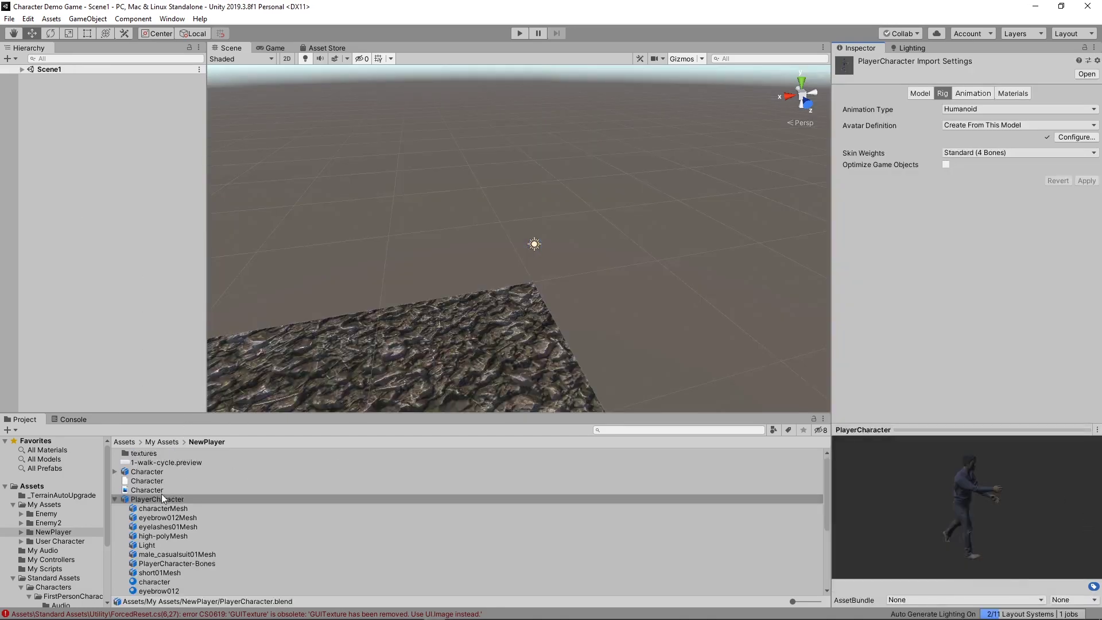
Step: Open the PlayerCharacter model from the NewPlayer folder in Blender and expand the PlayerCharacter-Bones armature
left_click(132, 501)
double_click(132, 501)
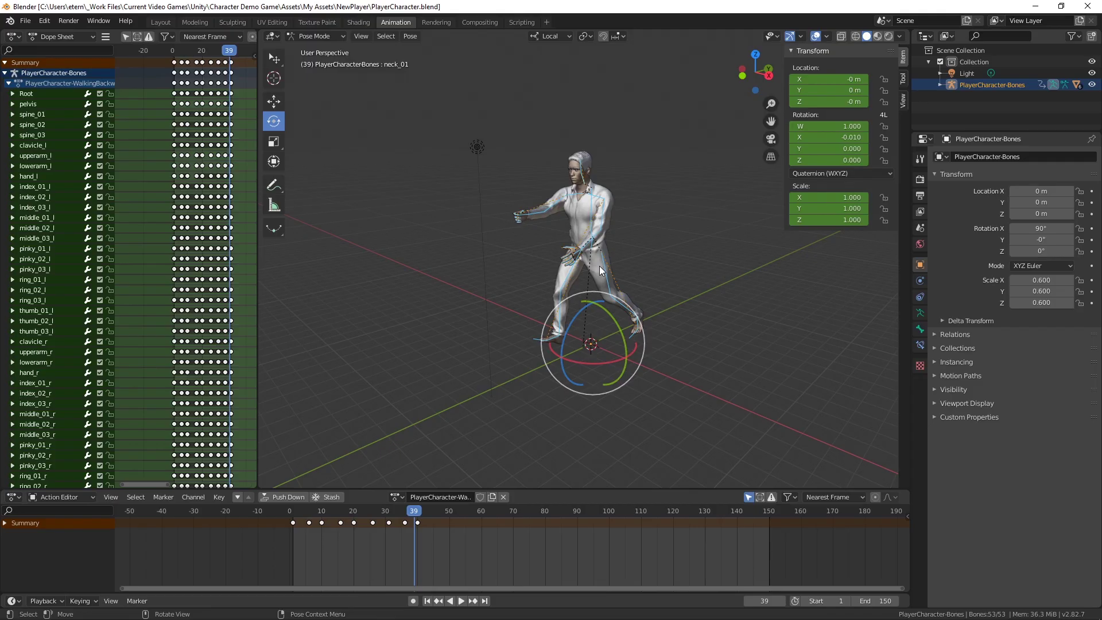
left_click(941, 84)
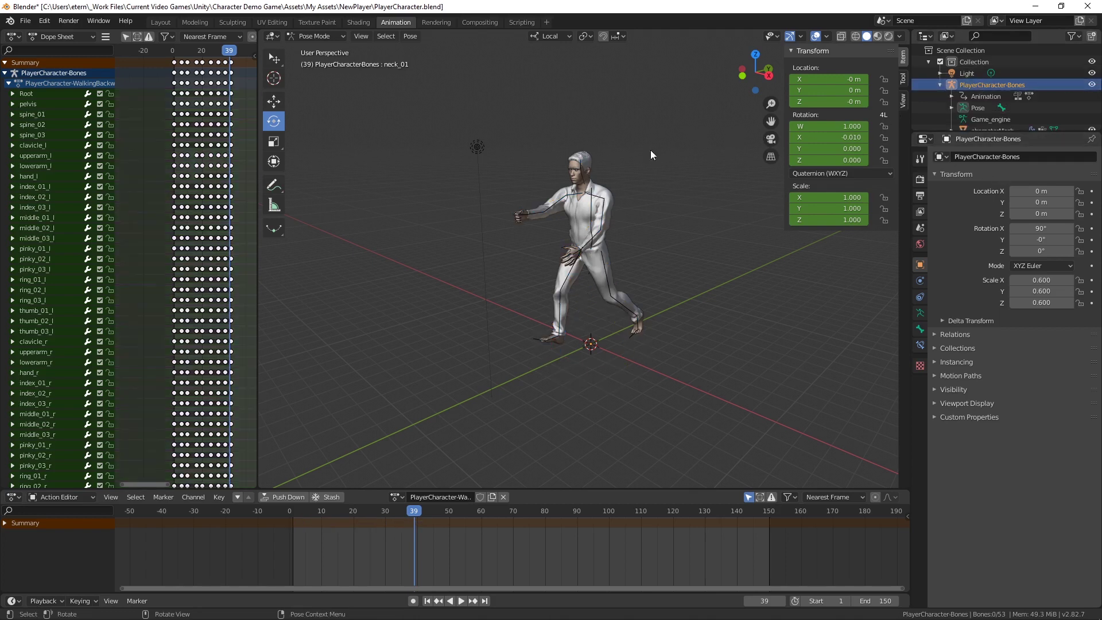
Step: Rename the left thigh bone to player-thigh_l, copying the player- prefix for reuse
left_click(602, 256)
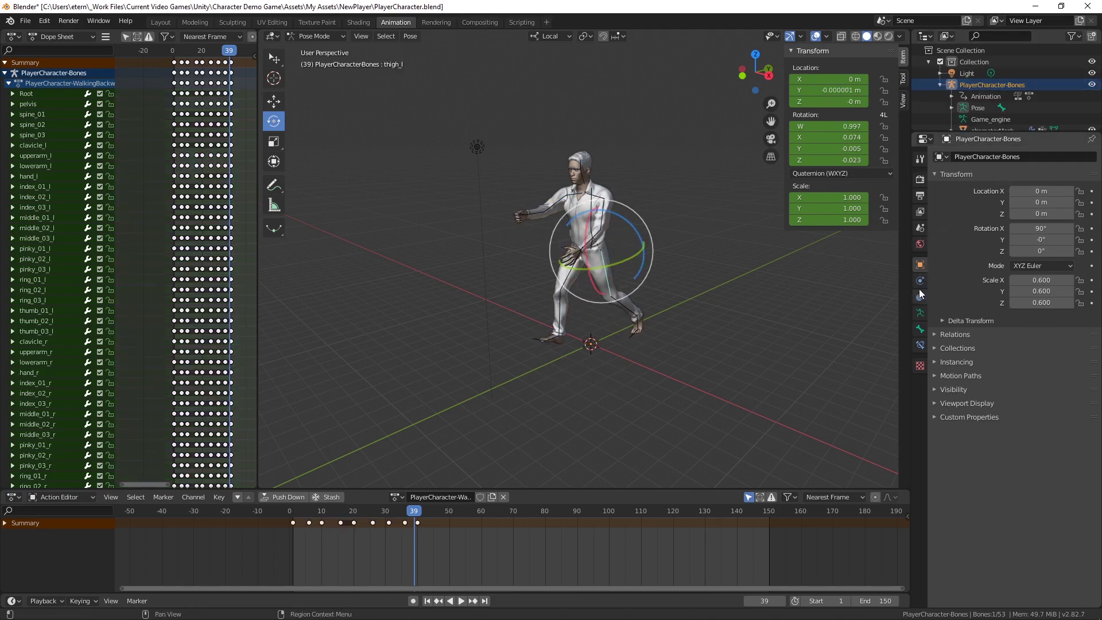
left_click(919, 328)
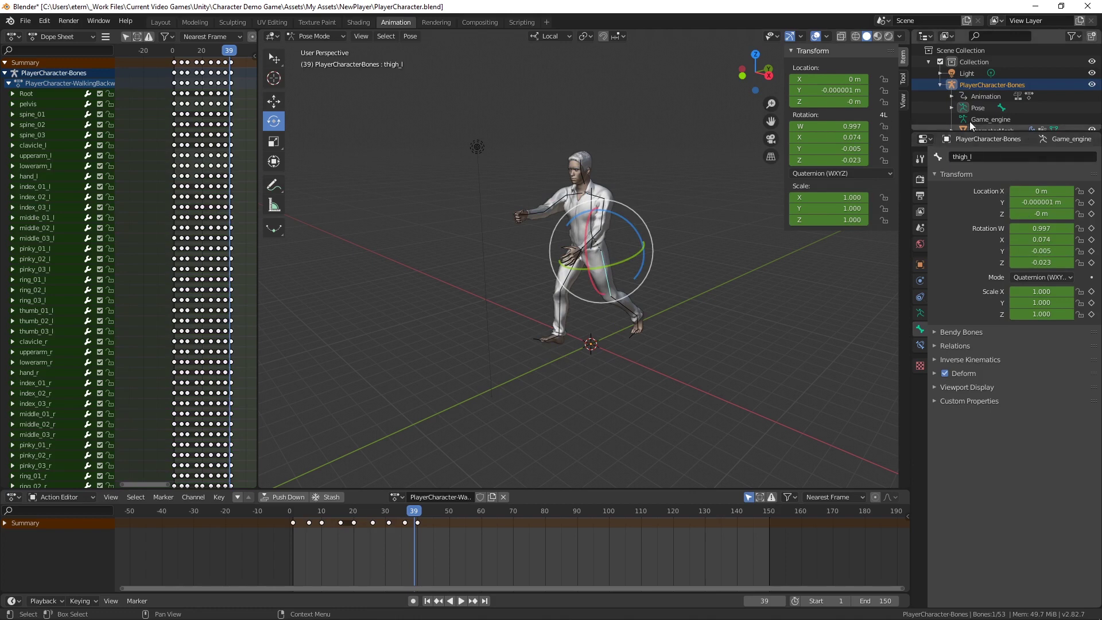
left_click(956, 159)
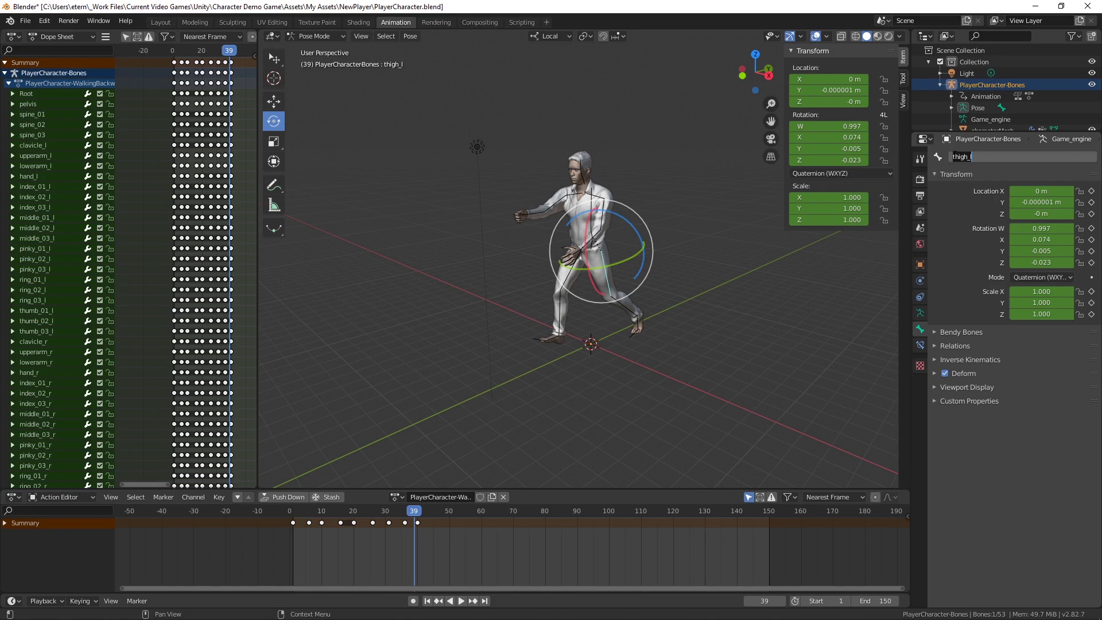
left_click(953, 156)
type("player-")
left_click_drag(970, 157, 947, 158)
key("ctrl+c")
key("Return")
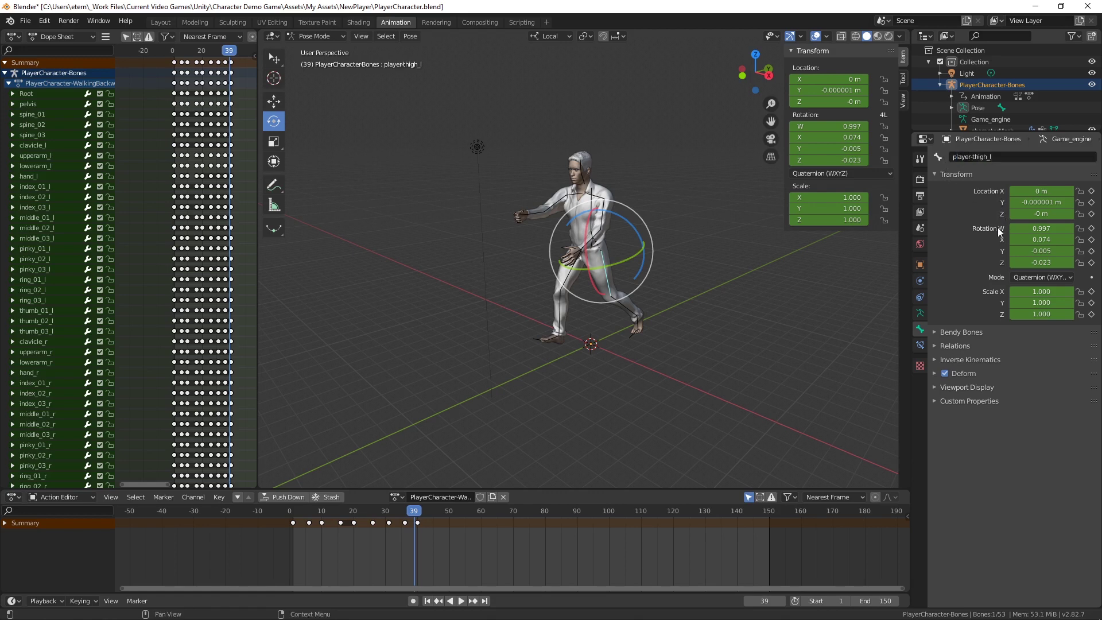
Step: Rename the left calf bone to player-calf_l
left_click(630, 309)
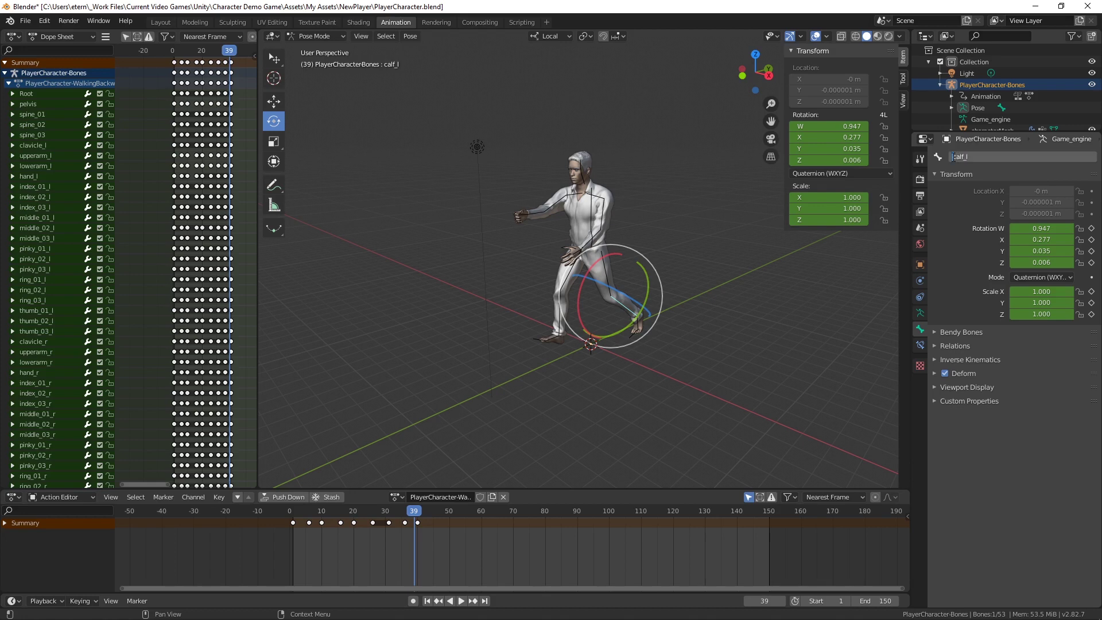
key("ctrl+v")
key("Return")
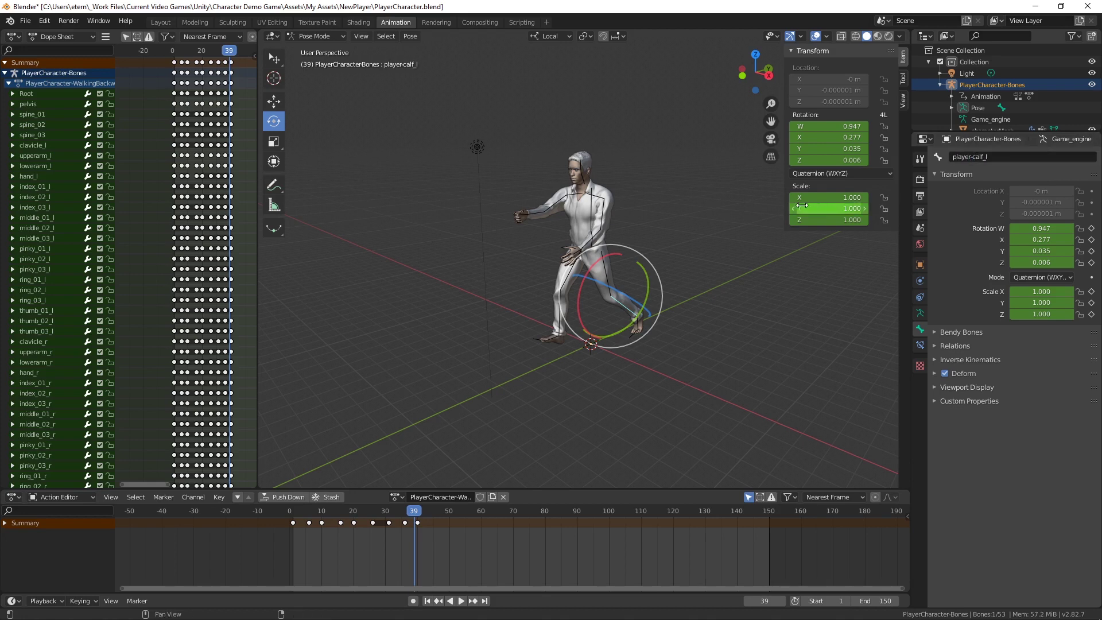
Step: Rename the right thigh bone to player-thigh_r
scroll(640, 322, "up", 5)
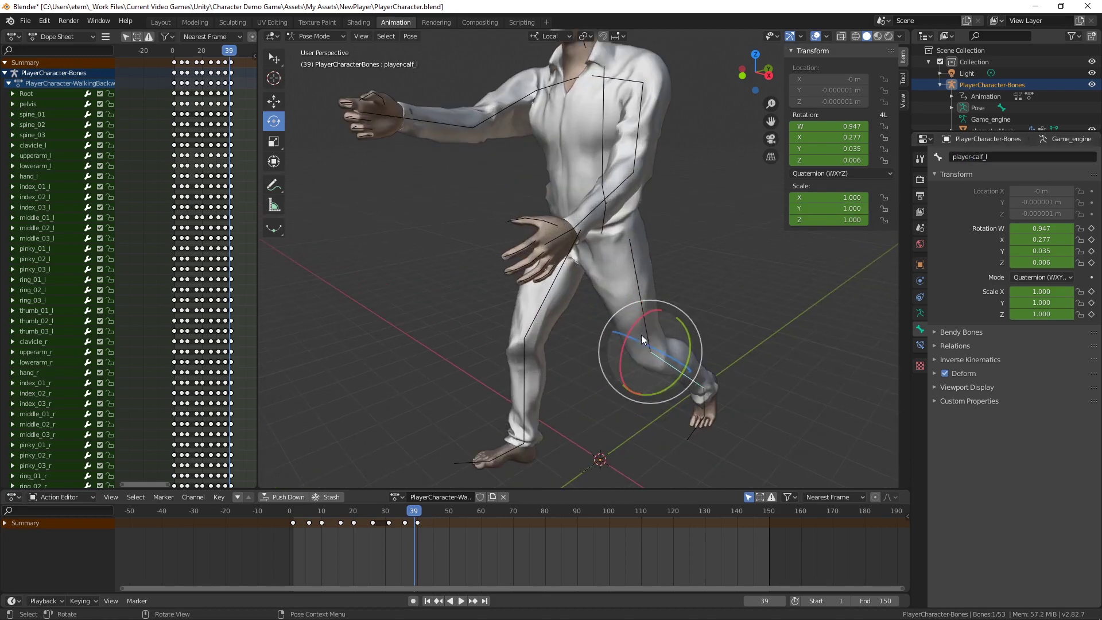
left_click(546, 298)
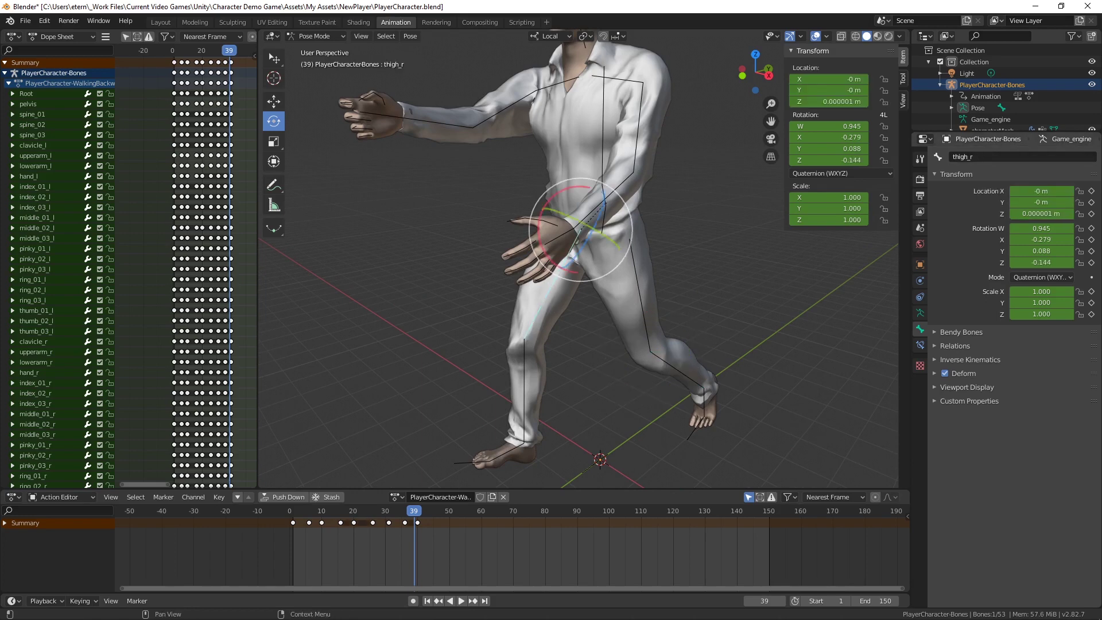
left_click(967, 155)
key("Home")
type("player-")
key("Return")
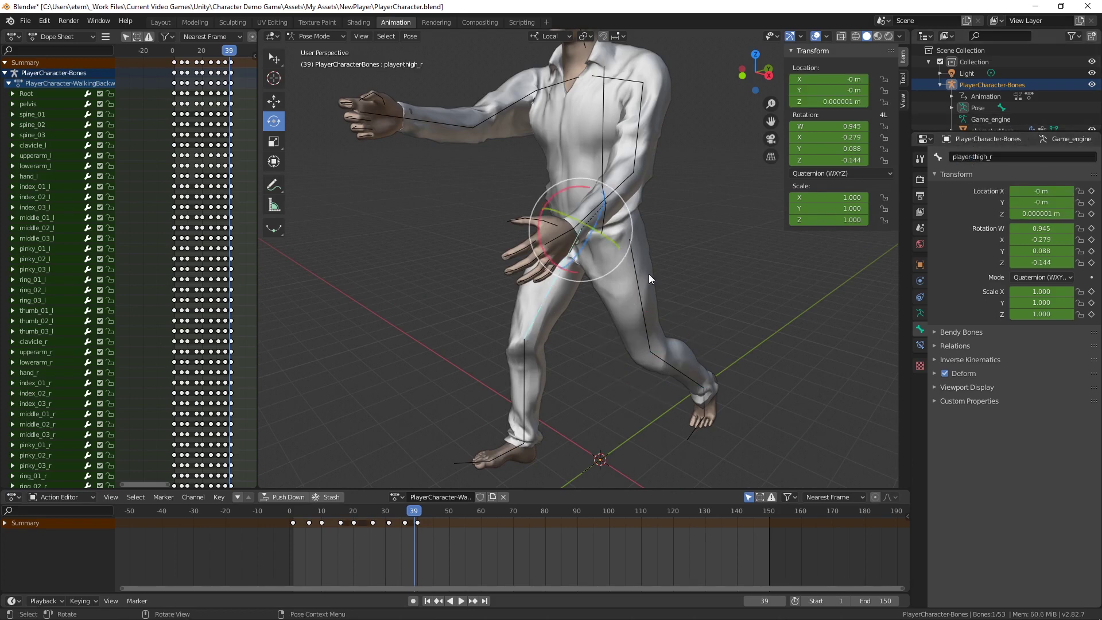
Step: Rename the right calf bone to player-calf_r
left_click(523, 377)
left_click(956, 158)
key("Home")
type("player-")
key("Return")
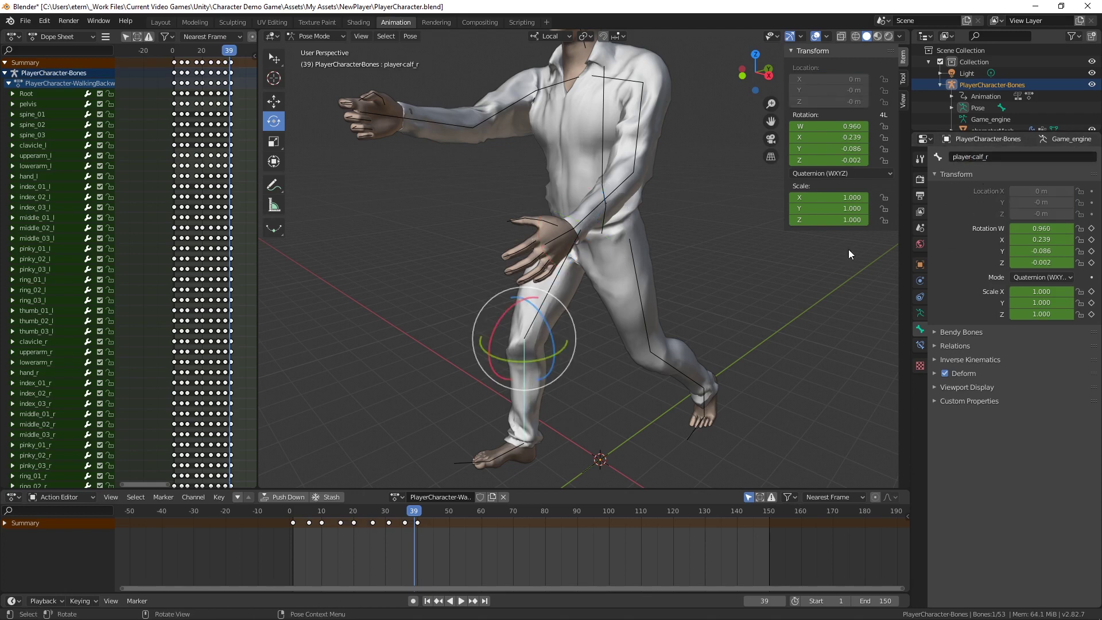
Step: Rename the right foot bone to player-foot_r
left_click(504, 457)
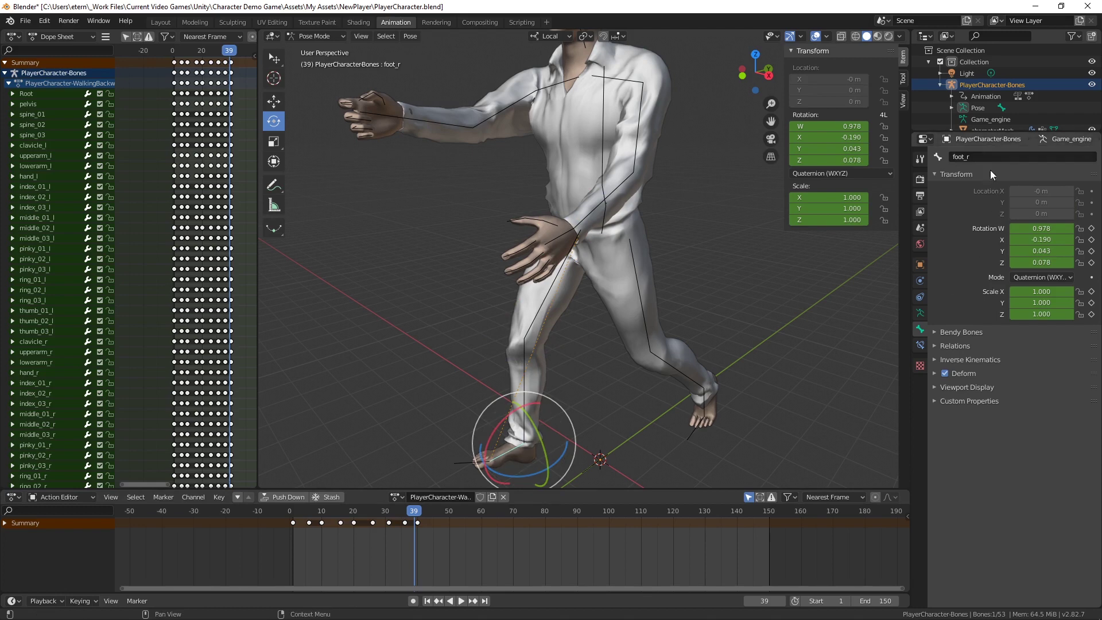
left_click(955, 157)
key("Home")
type("player-")
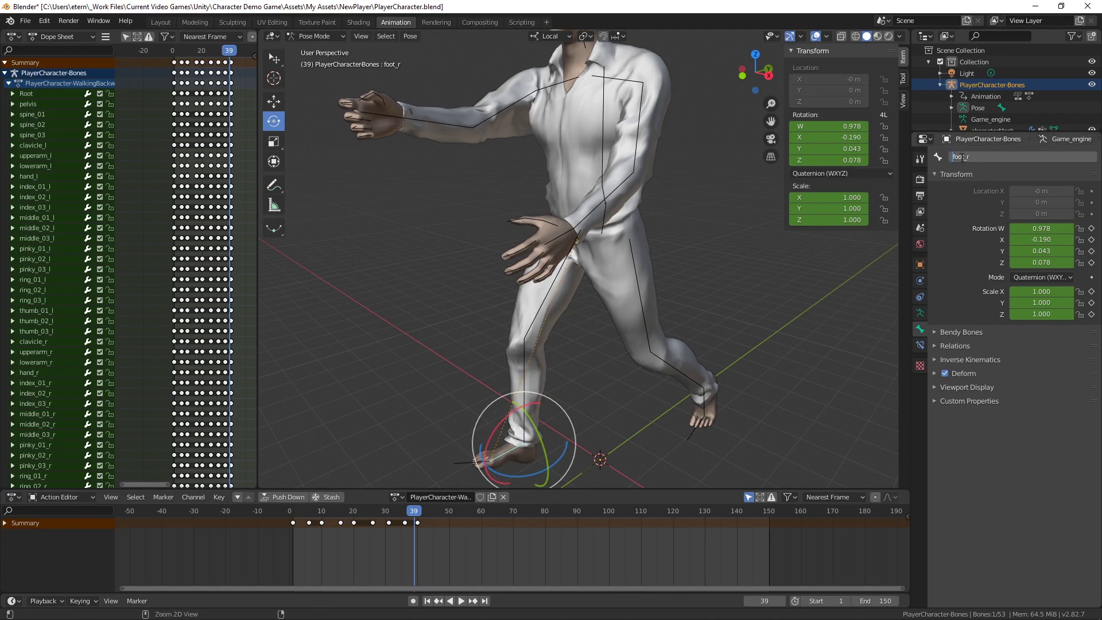
key("Return")
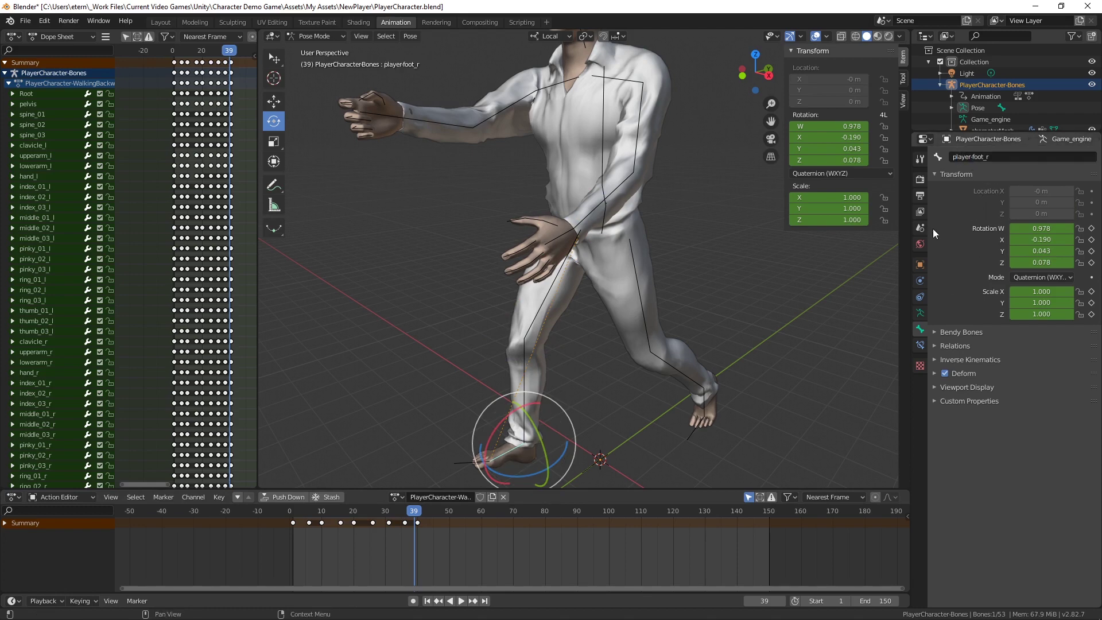
Step: Rename the ball bone of the right foot to player-ball_r
left_click(462, 462)
left_click(952, 159)
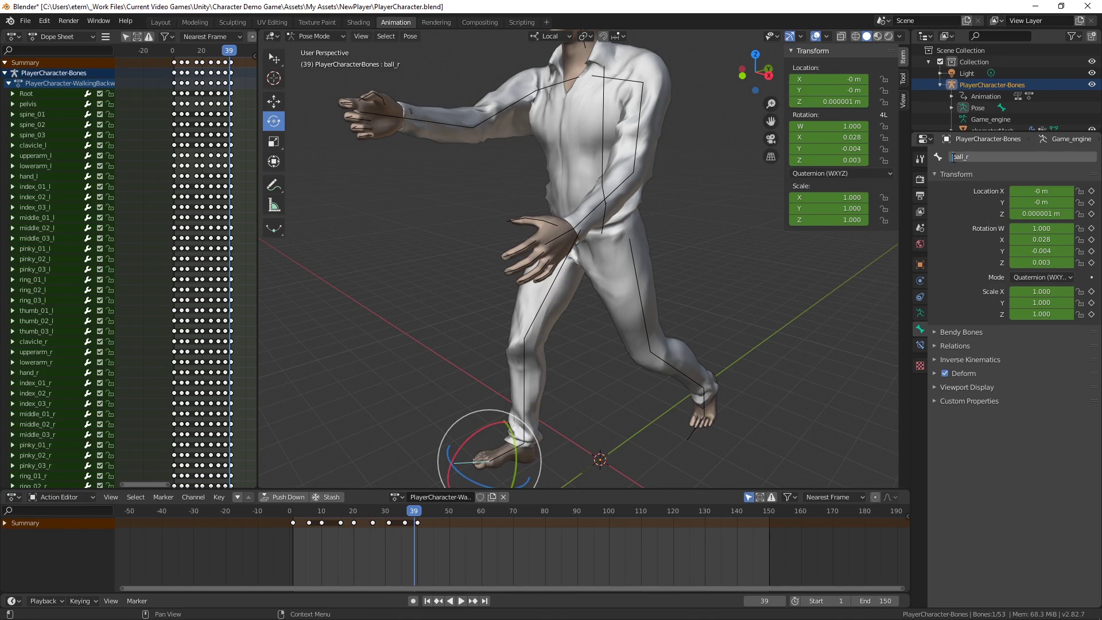
key("Home")
type("player-")
key("Return")
Step: Rename the ball bone of the left foot to player-ball_l
left_click(700, 426)
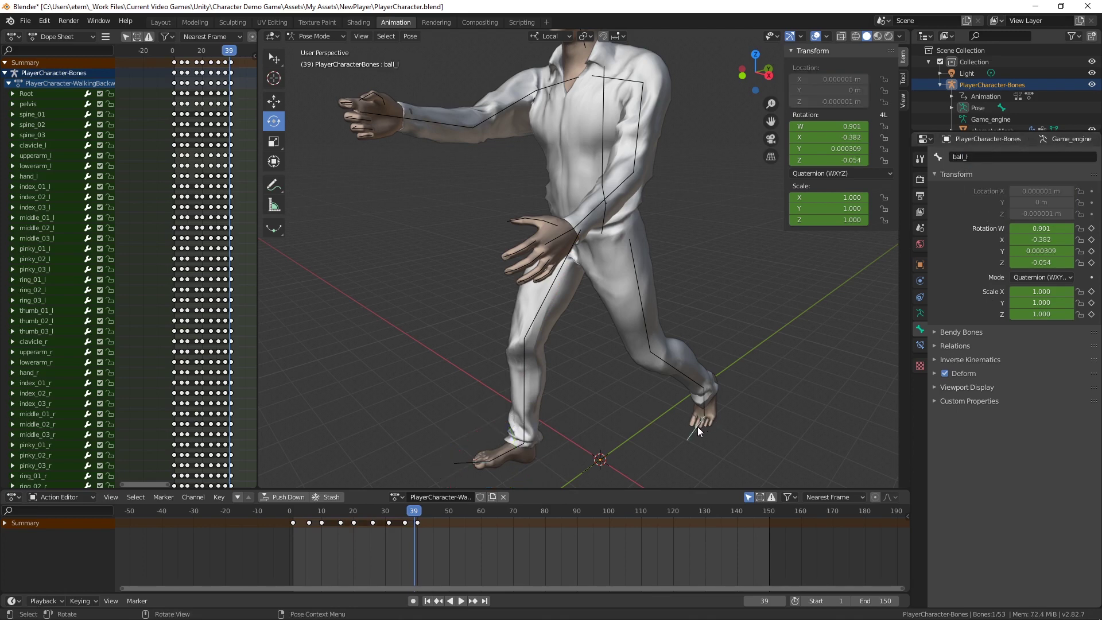
left_click(957, 156)
key("Home")
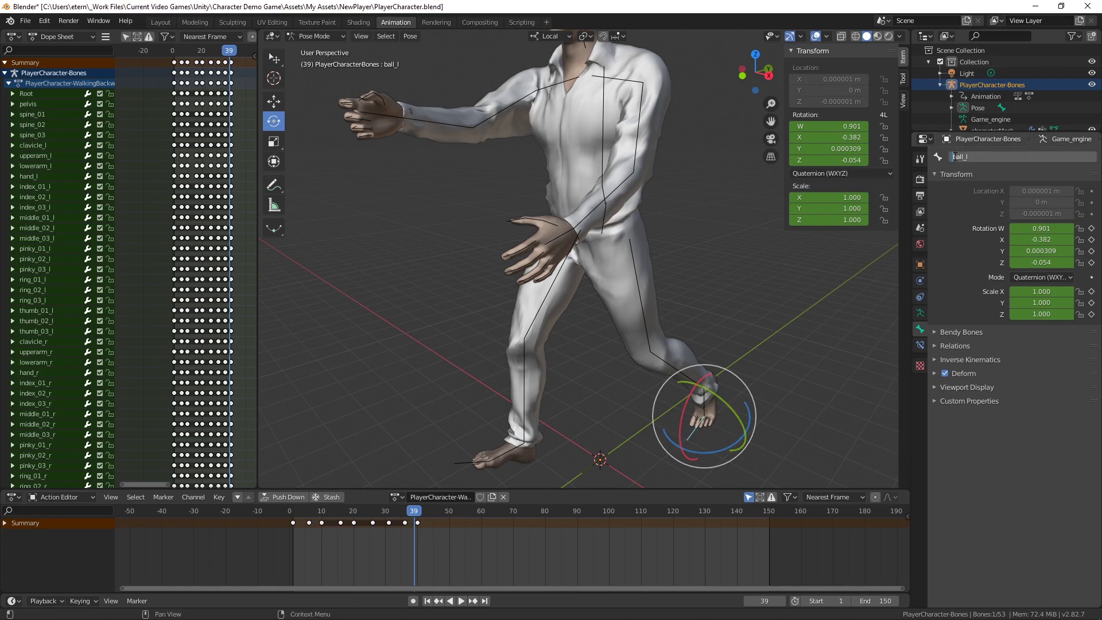
type("player-")
key("Return")
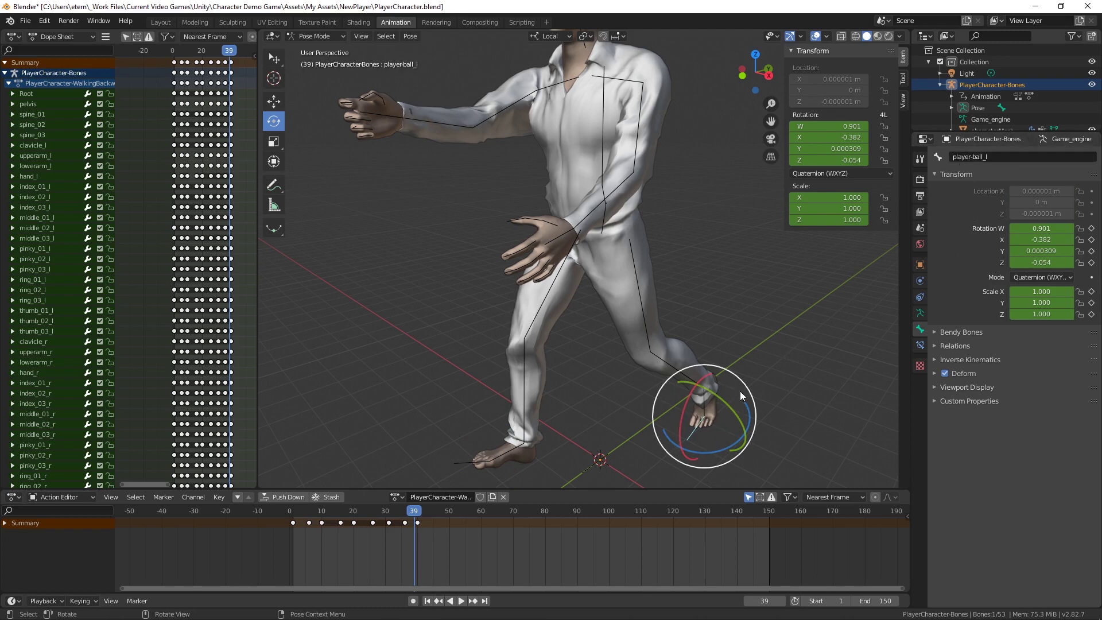
Step: Rename the left foot bone to player-foot_l
left_click(705, 404)
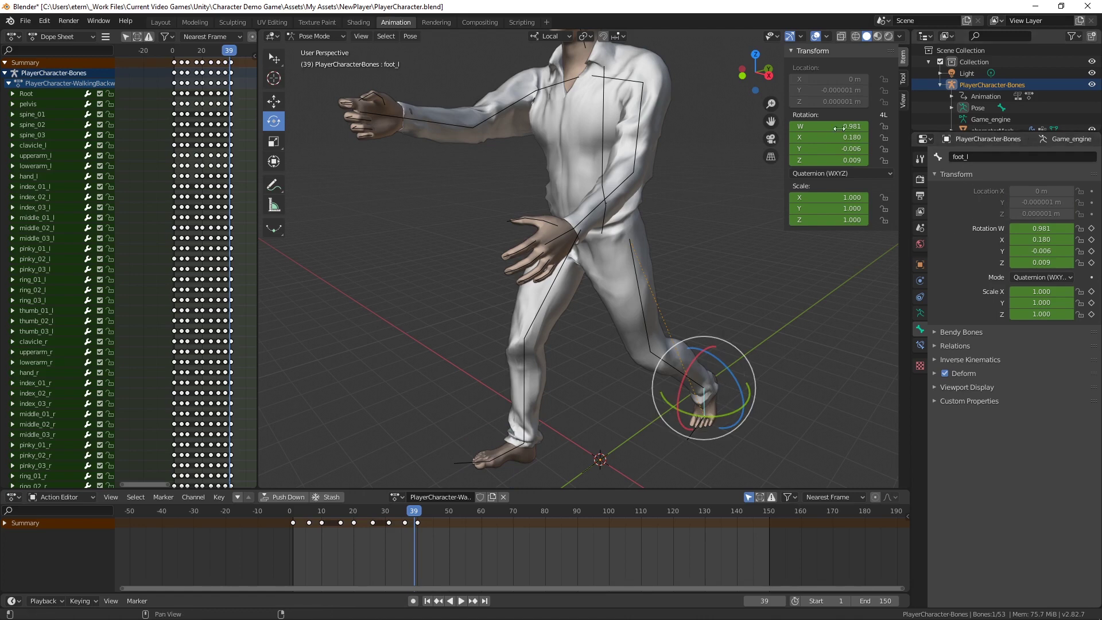
left_click(952, 158)
key("Home")
type("player-")
key("Return")
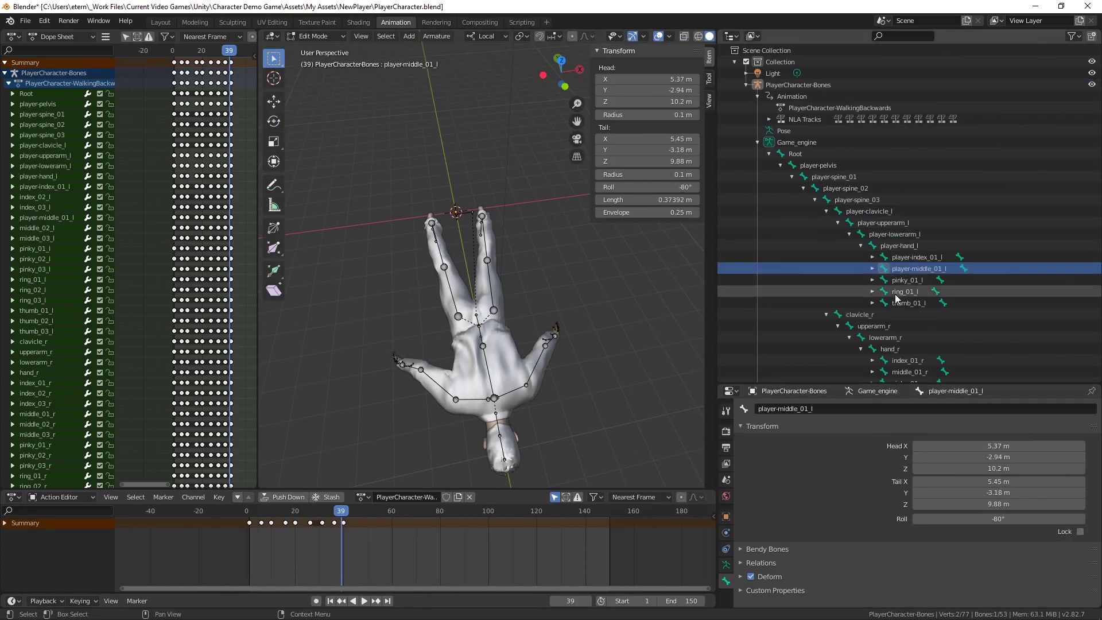
Step: Add the player- prefix to the remaining finger bone names, such as player-pinky_01_r for the right pinky
left_click(779, 409)
key("Home")
type("player-")
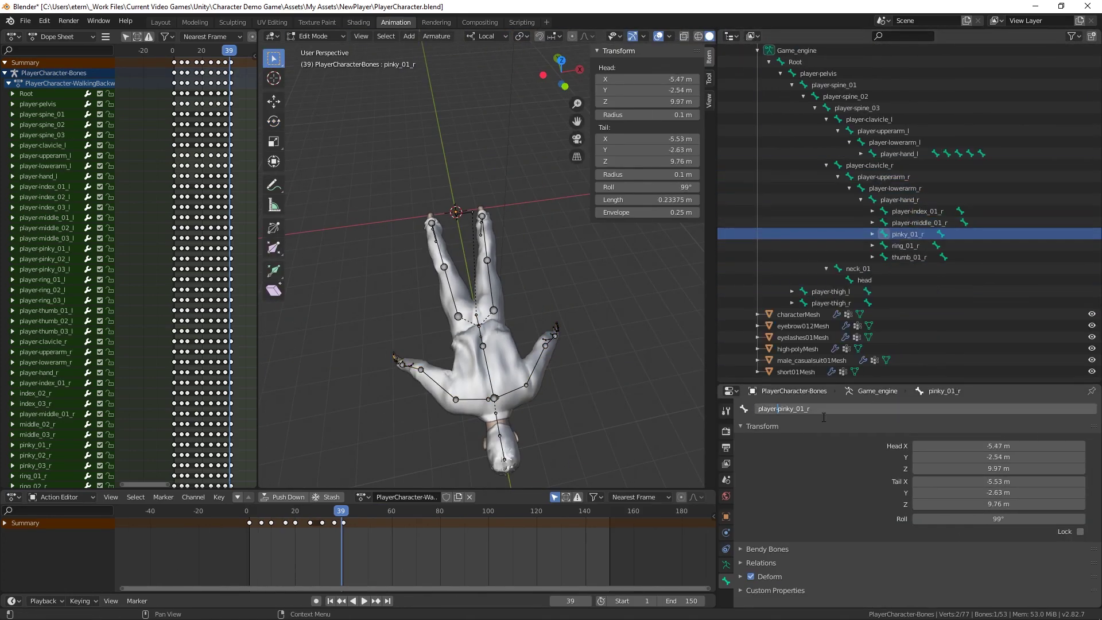
left_click(792, 409)
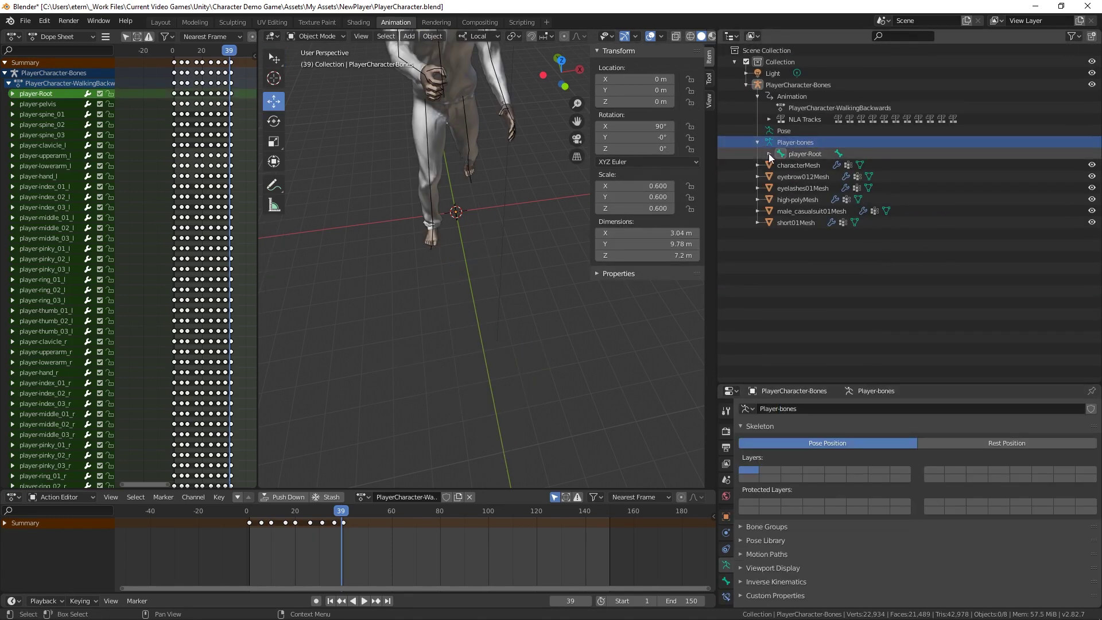
Step: Expand the Player-bones hierarchy through the spine and leg branches to check that the bone names carry the player- prefix
left_click(769, 153)
left_click(781, 165)
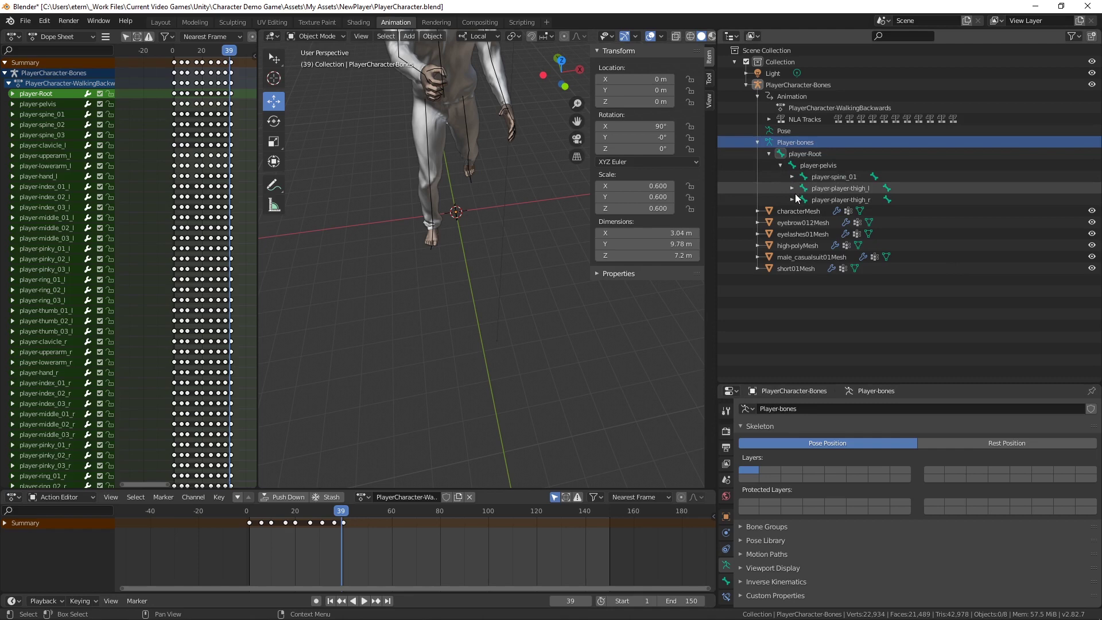
left_click(792, 176)
left_click(792, 211)
left_click(792, 200)
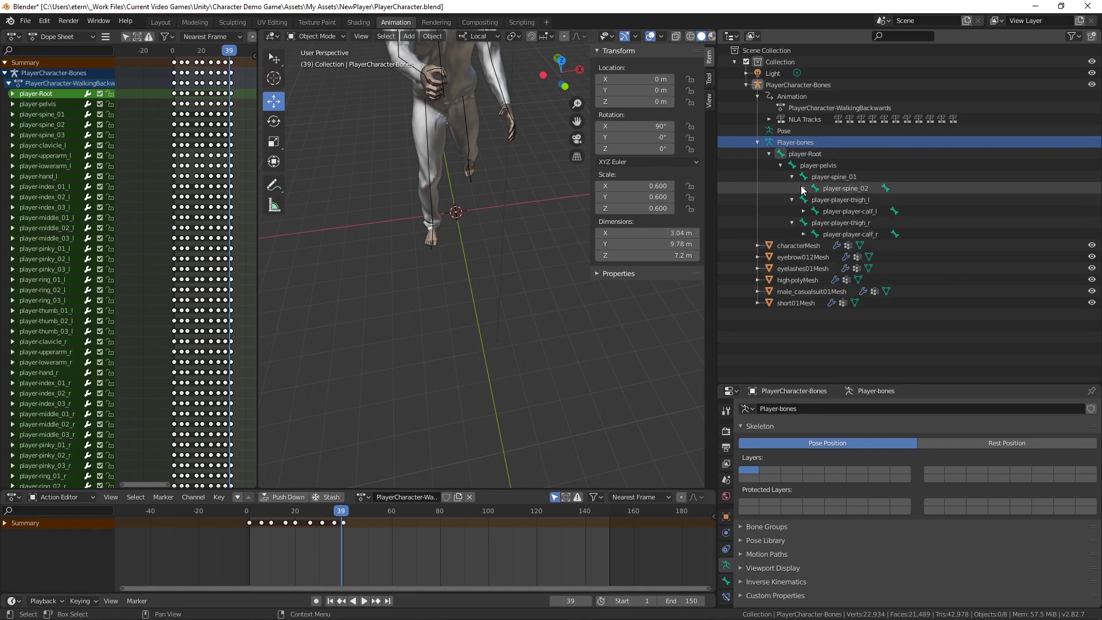
left_click(803, 189)
left_click(804, 222)
left_click(816, 199)
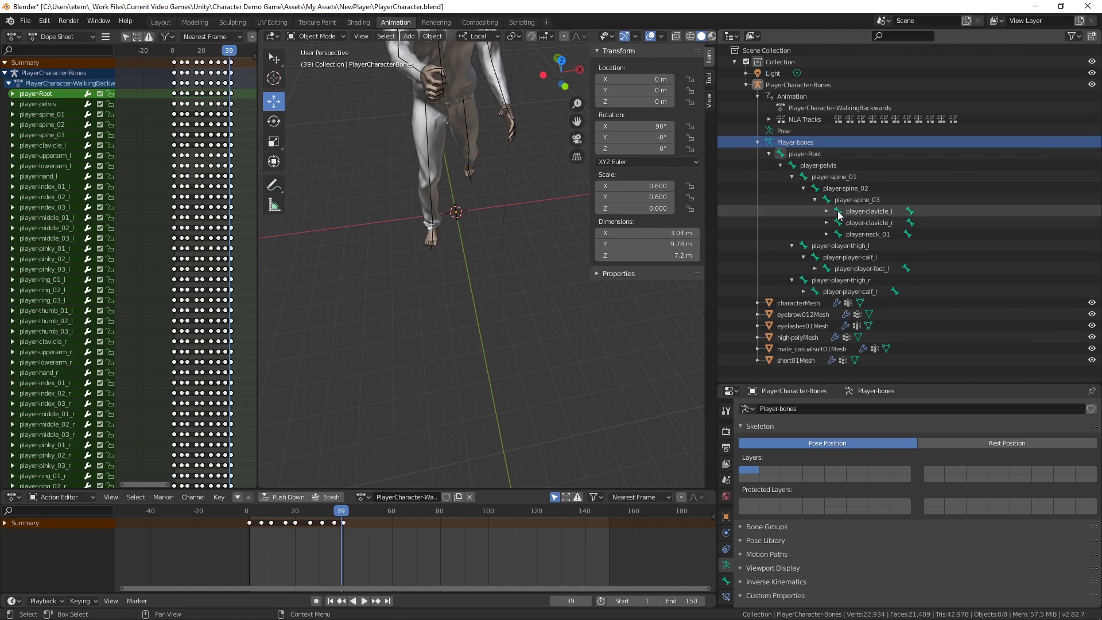
Step: Save PlayerCharacter.blend, collapse the Player-bones hierarchy, and return to the Unity project
key("ctrl+s")
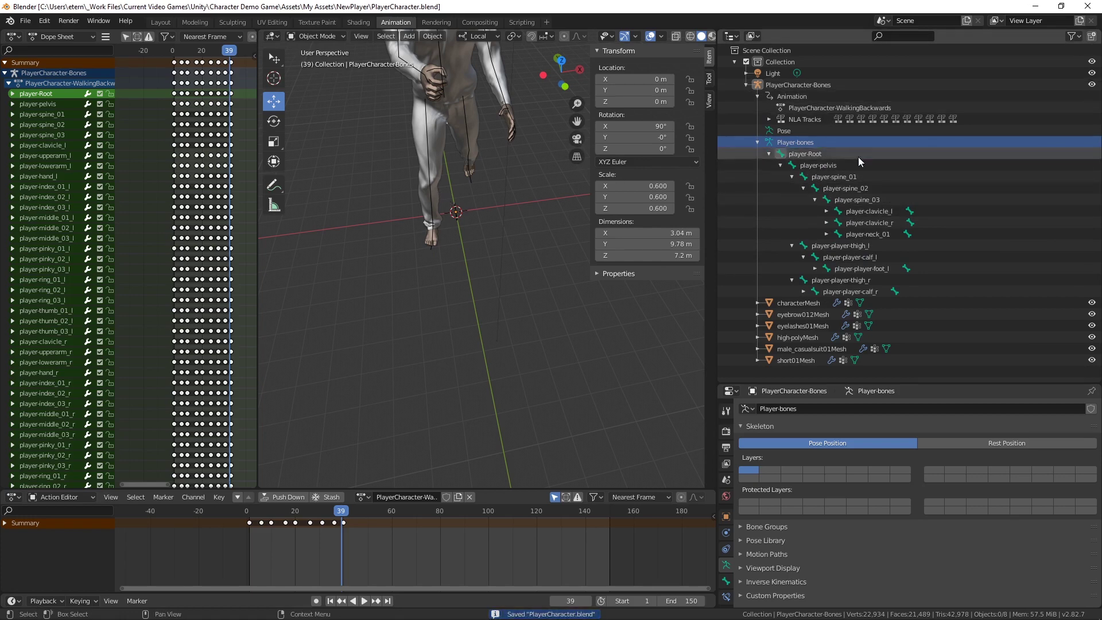
left_click(764, 141)
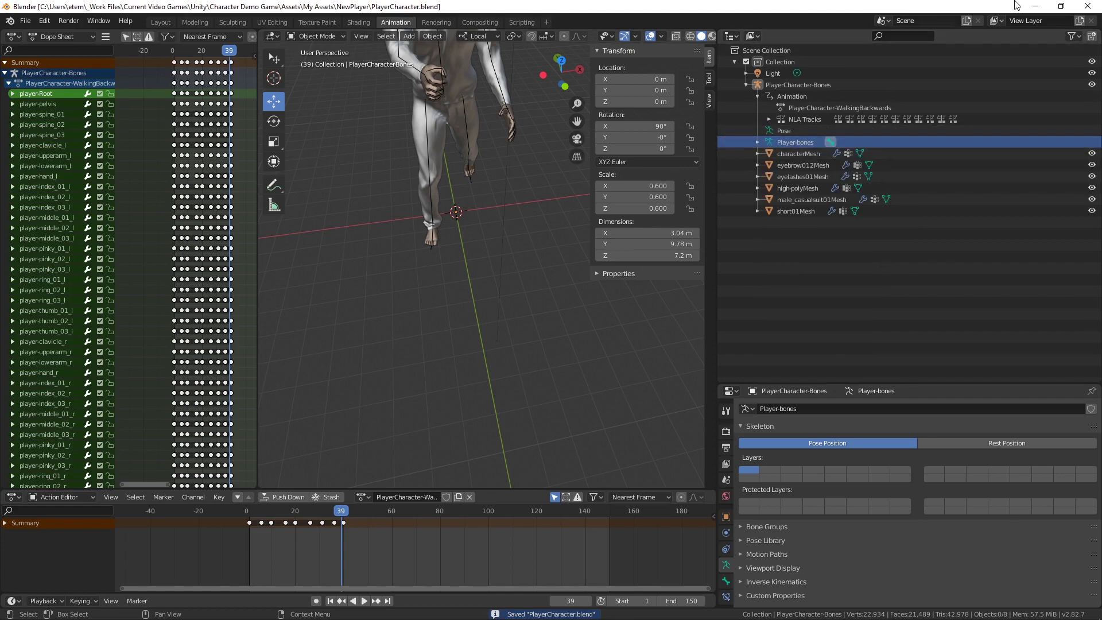
left_click(1036, 5)
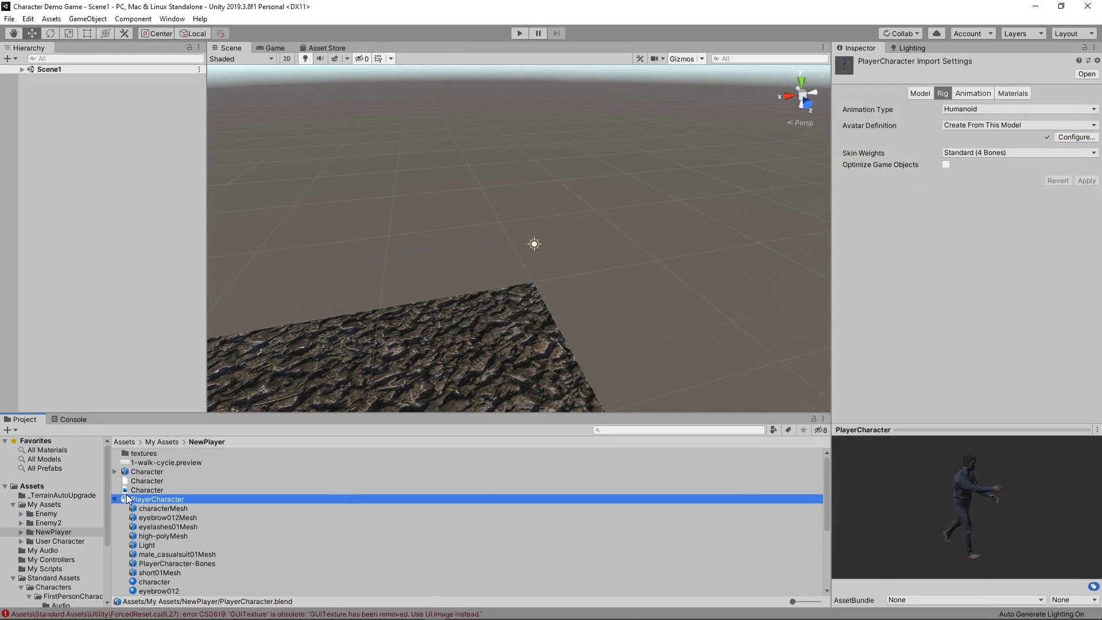
left_click(454, 337)
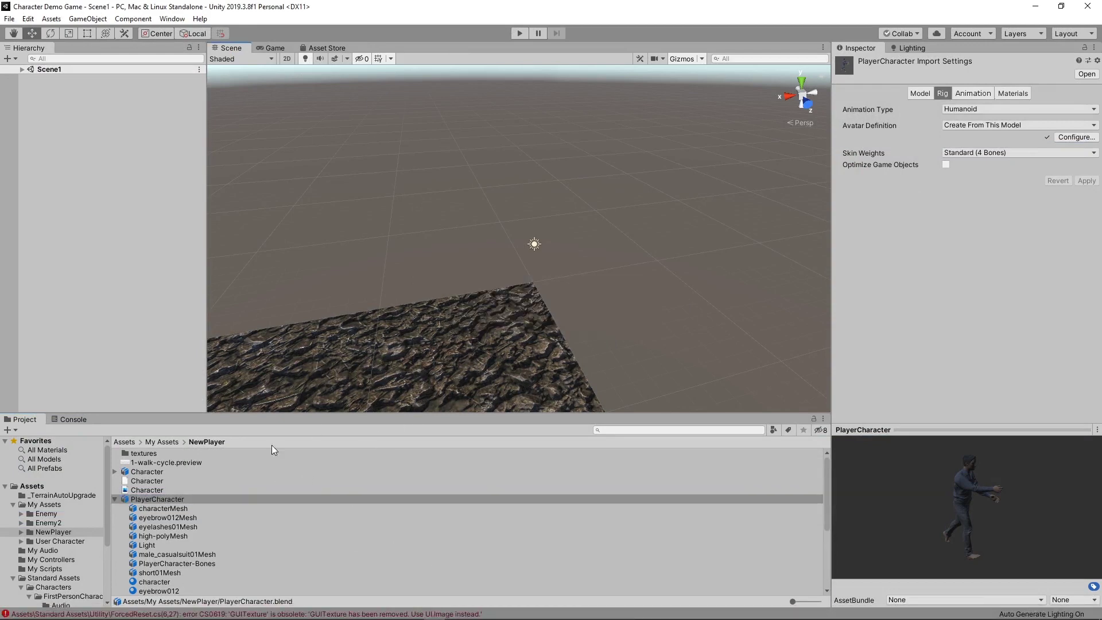
Step: Open the PlayerCharacter avatar configuration and examine the scene transforms offered for the Hips bone
left_click(177, 498)
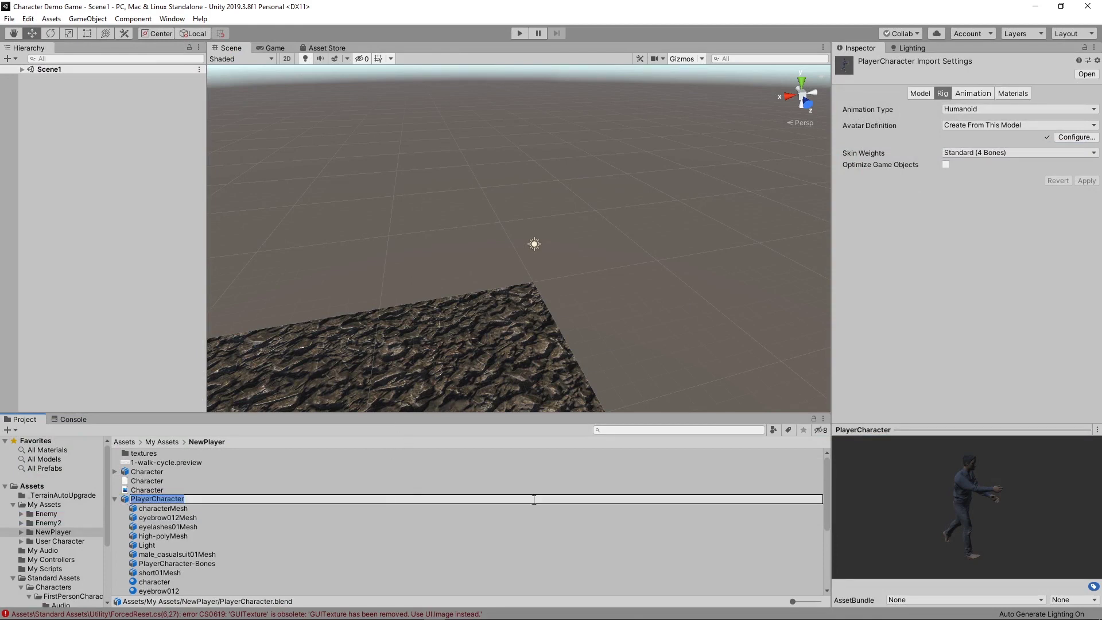
left_click(1079, 138)
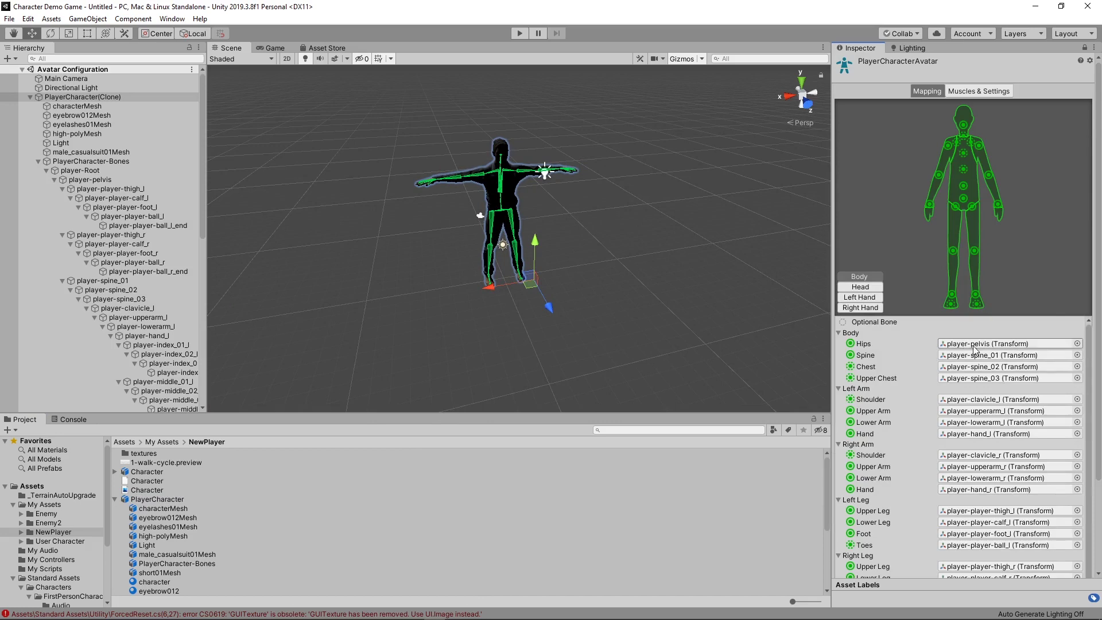
left_click(1077, 343)
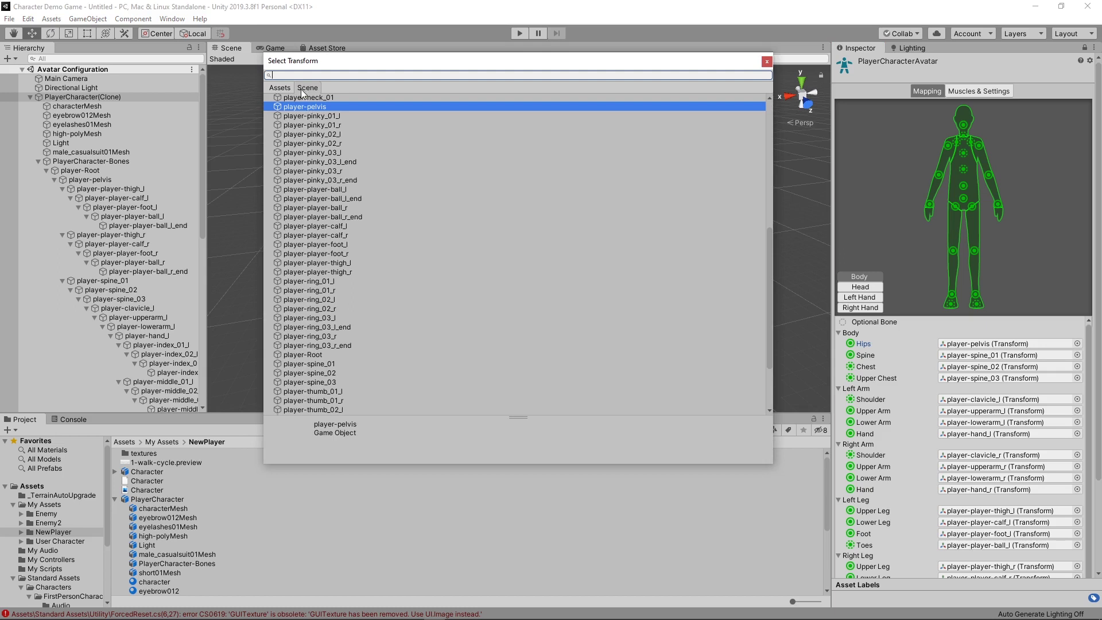
scroll(331, 289, "up", 6)
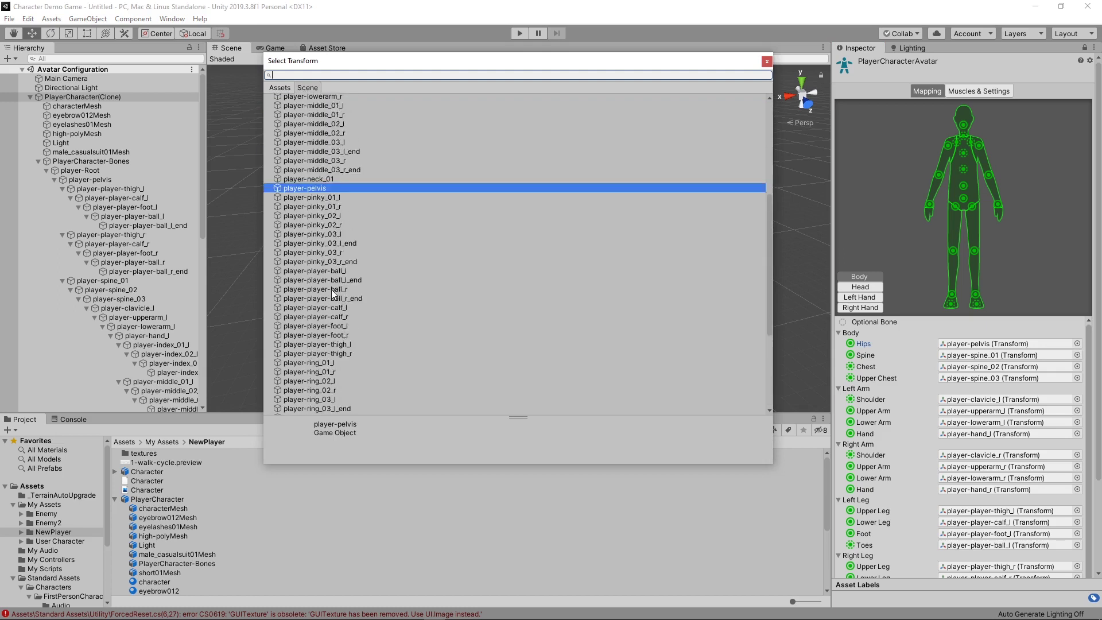
scroll(334, 284, "up", 3)
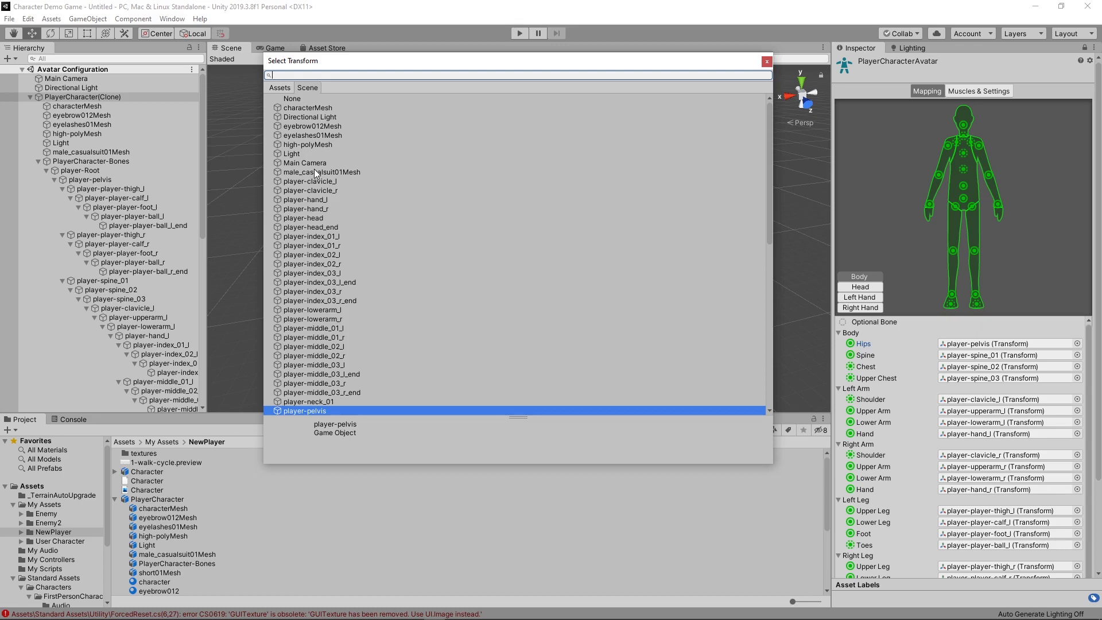
scroll(371, 216, "down", 6)
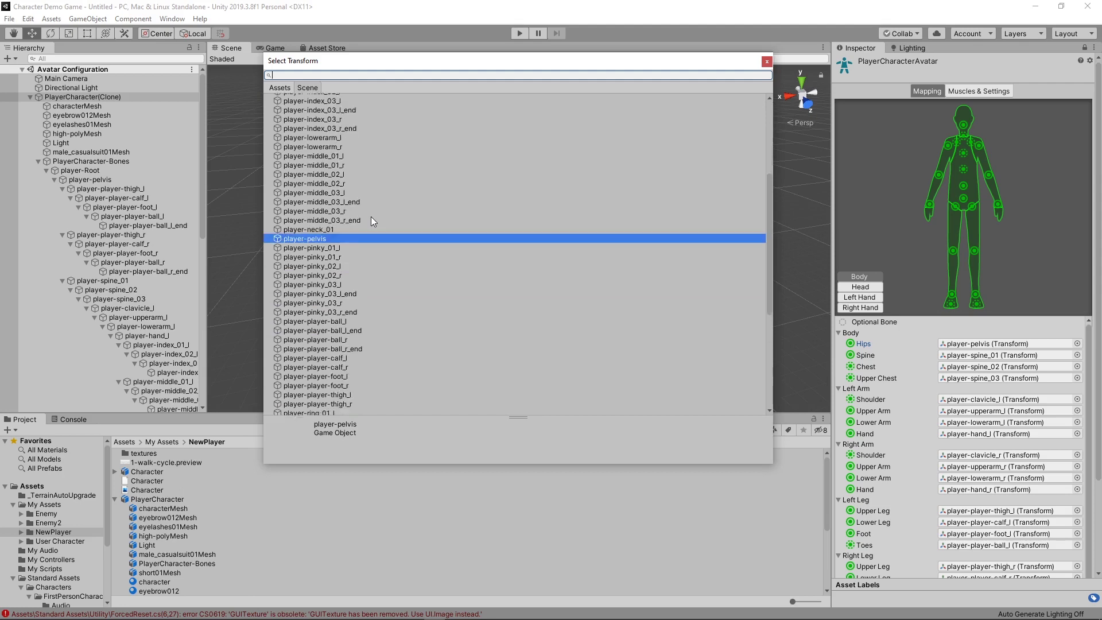
scroll(370, 216, "down", 6)
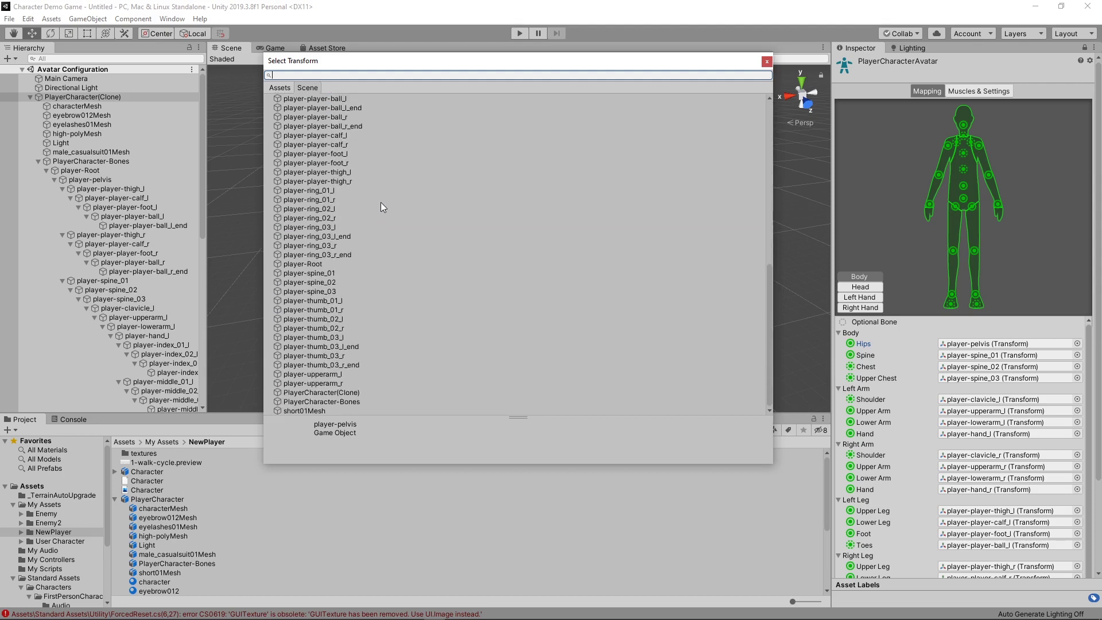
left_click(768, 60)
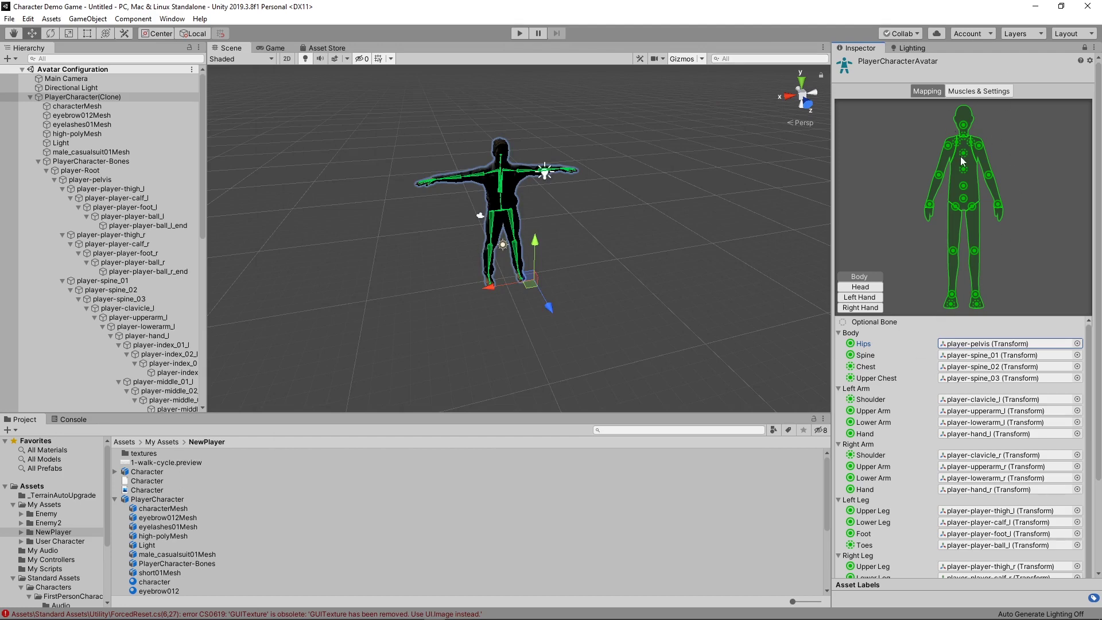
Step: Check the remaining body bone mappings of PlayerCharacterAvatar and leave the avatar configuration
scroll(970, 367, "down", 1)
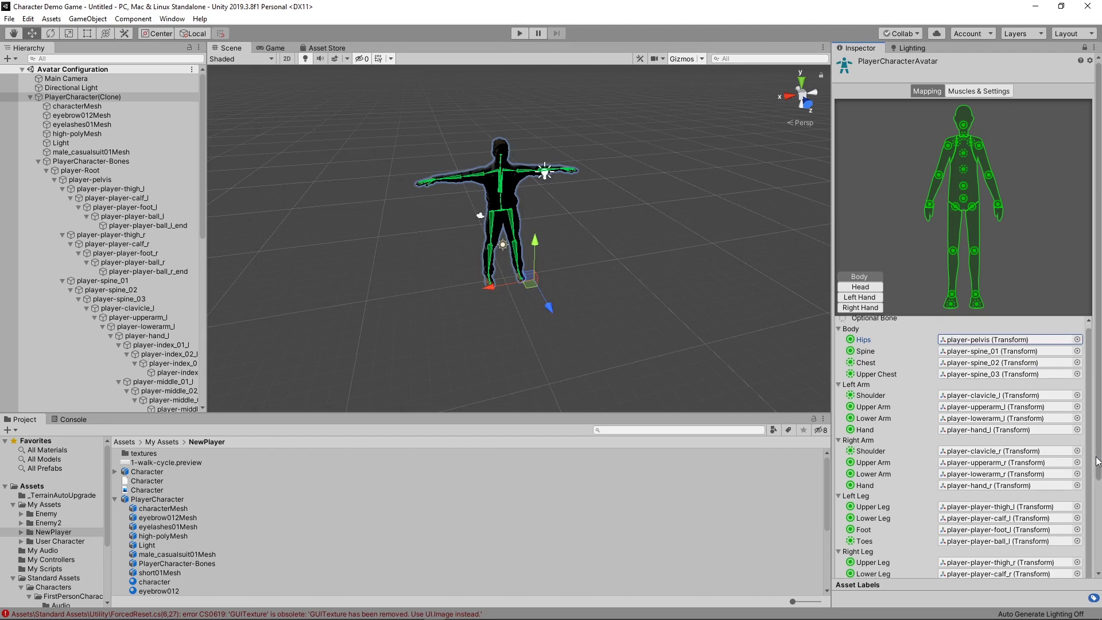
scroll(1098, 462, "down", 5)
left_click(1082, 591)
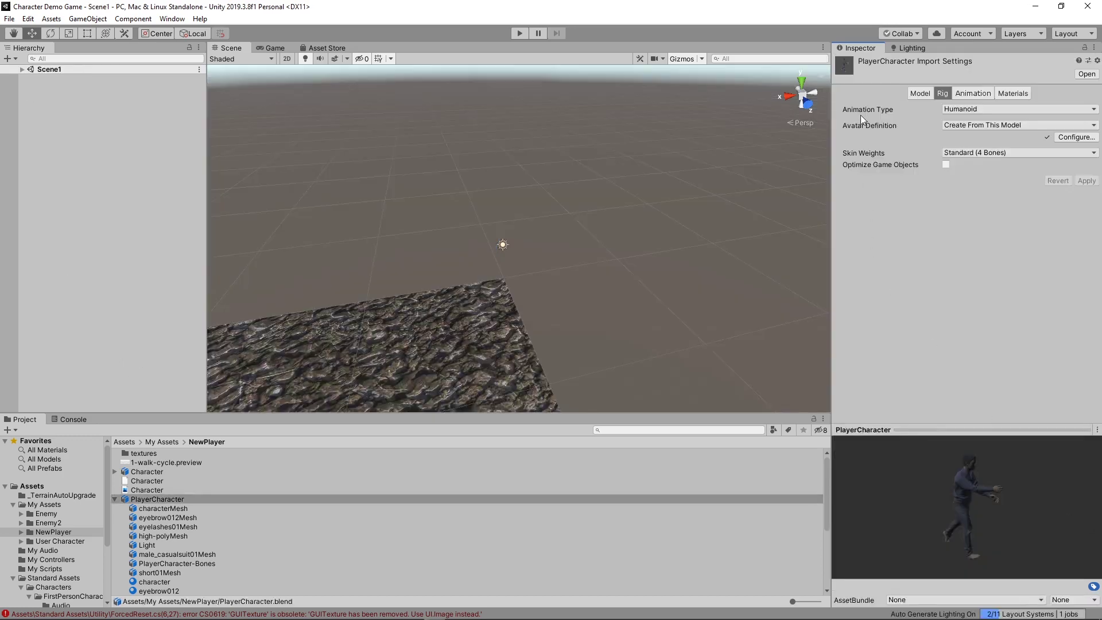
Step: Show PlayerCharacter's animation import settings, collapse its asset contents, and inspect the model in the animation preview
left_click(974, 93)
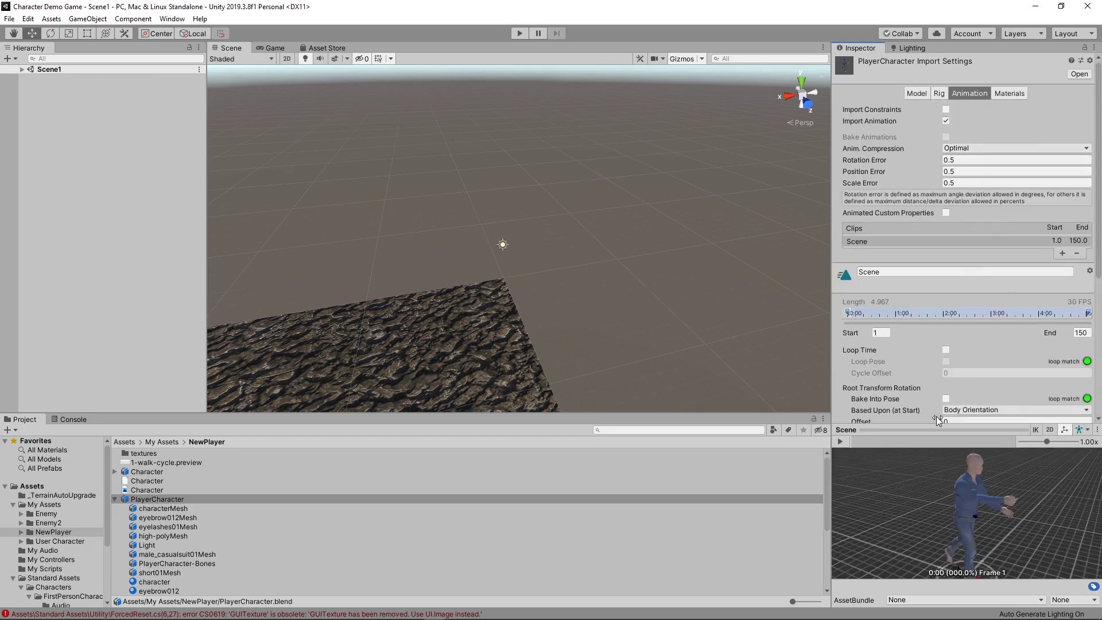
scroll(970, 522, "down", 1)
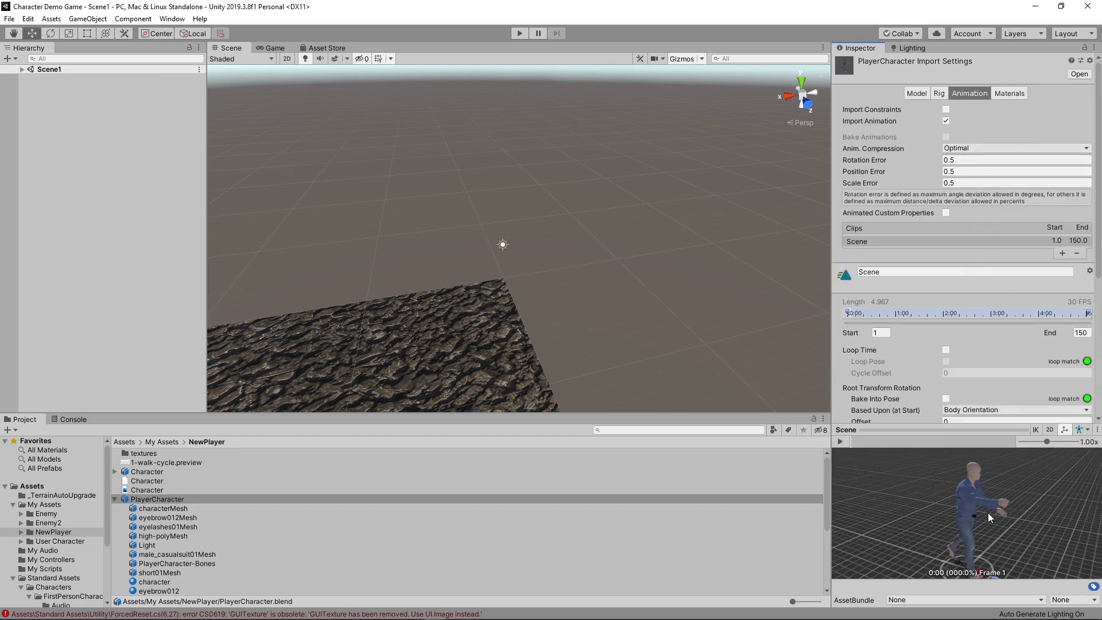
left_click(116, 499)
left_click(170, 500)
scroll(868, 518, "down", 2)
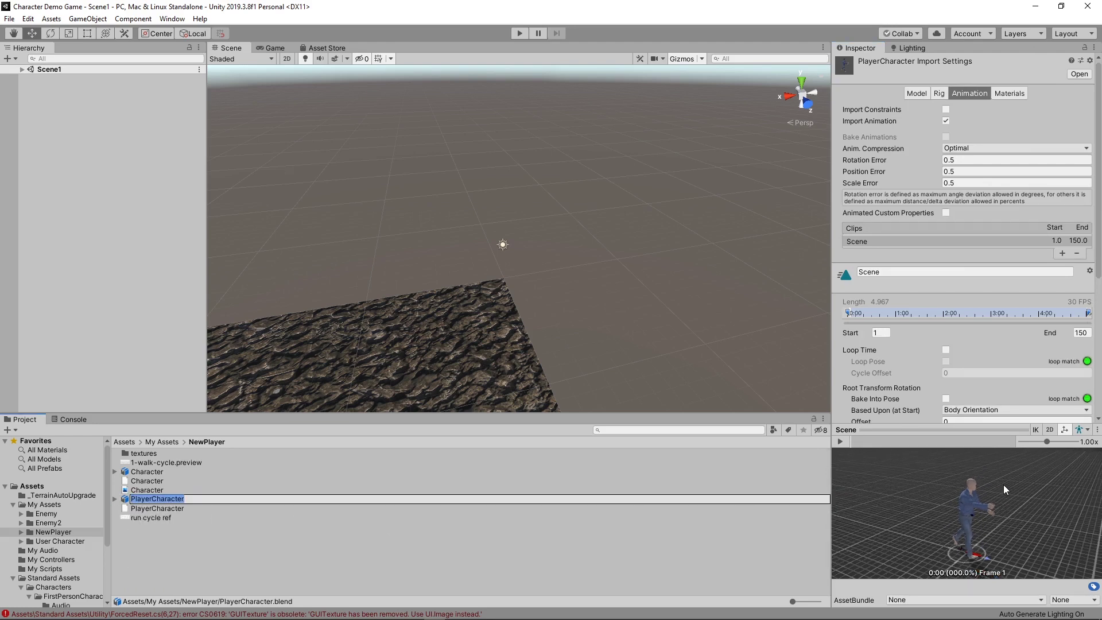
left_click_drag(984, 498, 983, 508)
scroll(982, 504, "up", 5)
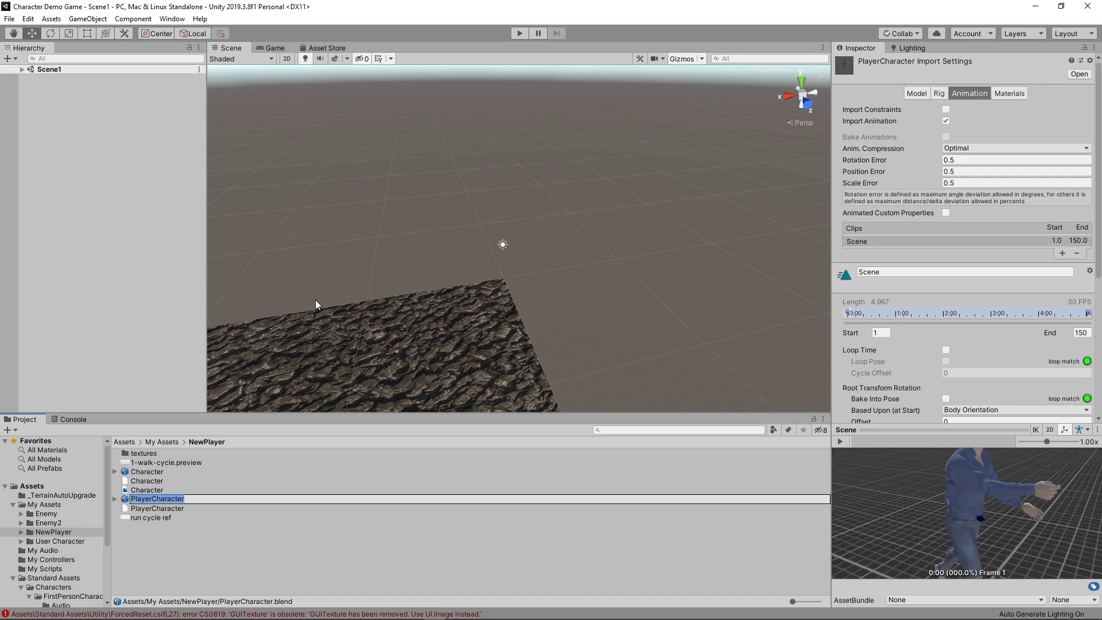
Step: Expand Scene1 in the hierarchy and frame the whole Terrain in the scene view
right_click_drag(425, 342, 537, 274)
scroll(538, 279, "down", 5)
scroll(528, 288, "up", 3)
scroll(546, 274, "down", 3)
scroll(543, 279, "down", 5)
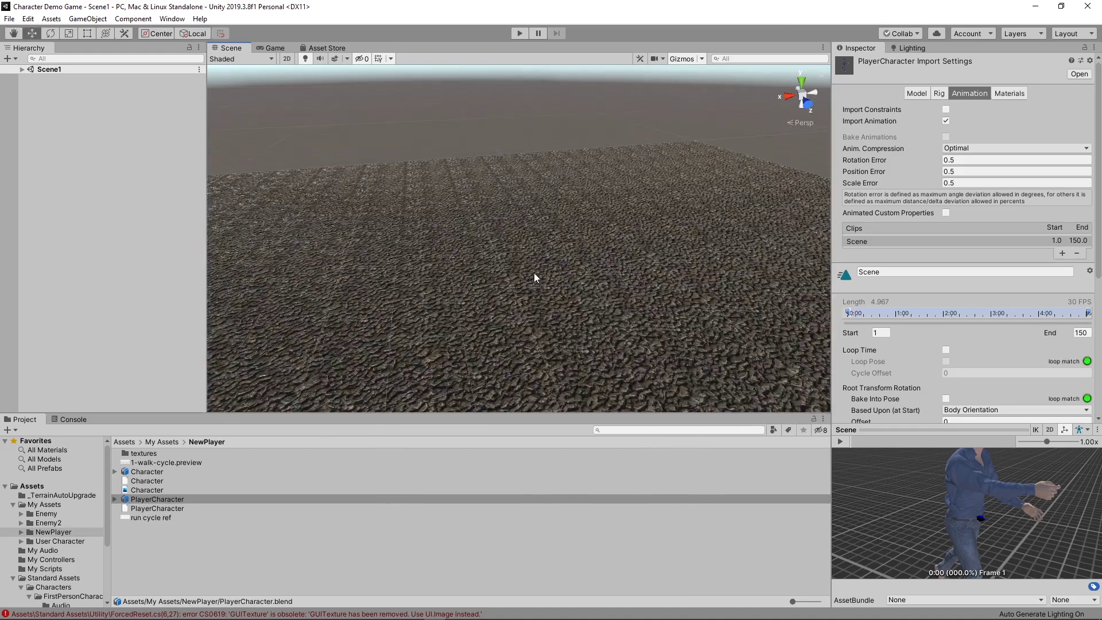
scroll(517, 281, "down", 5)
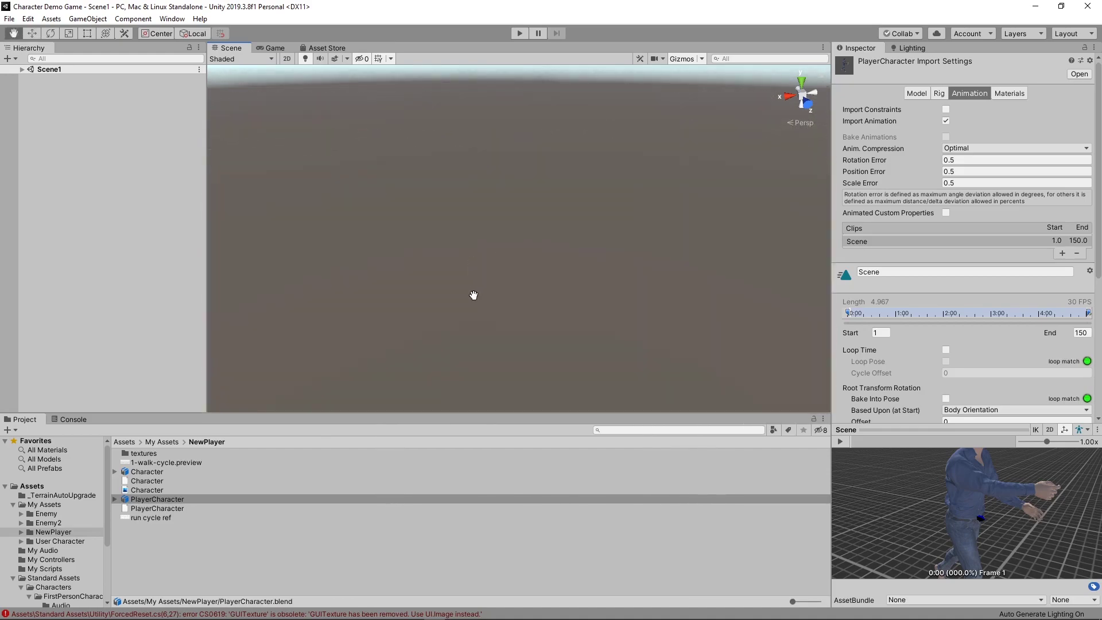
left_click(546, 202)
left_click(21, 69)
left_click(46, 87)
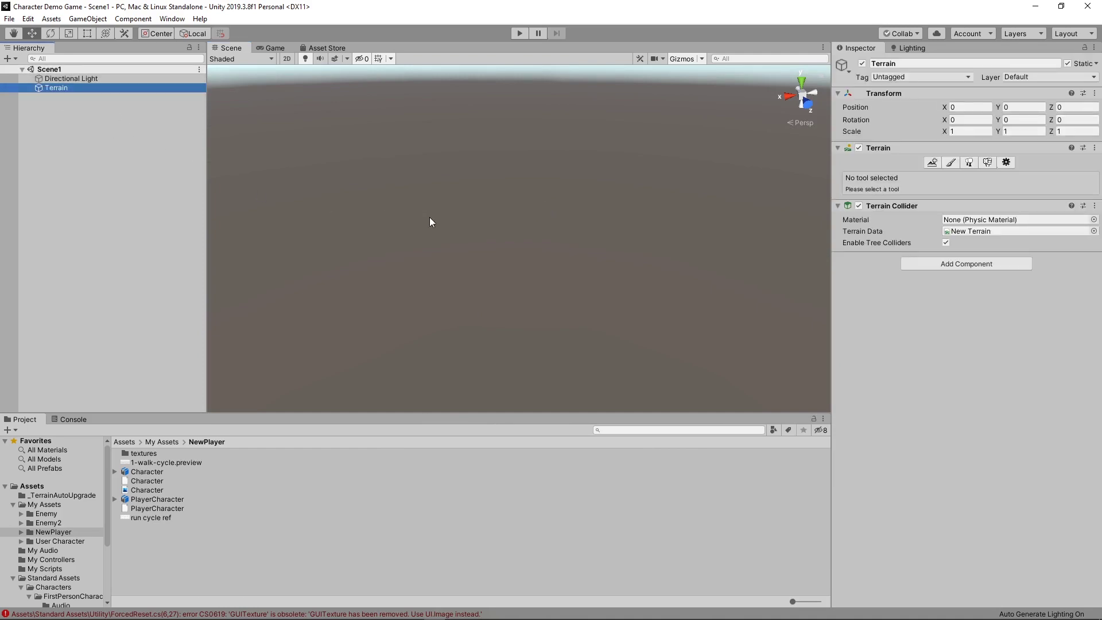
key("f")
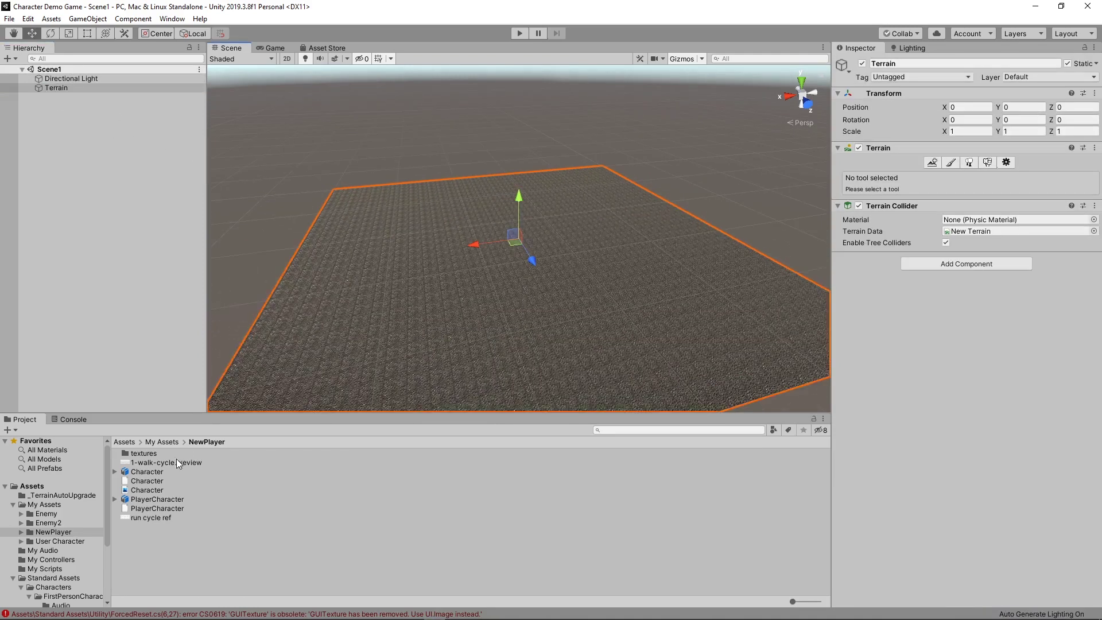
Step: Place the PlayerCharacter model near the middle of the Terrain and frame it for a close view
left_click_drag(140, 500, 507, 263)
key("f")
middle_click_drag(513, 346, 536, 268)
mouse_move(536, 268)
left_mouse_down("alt")
mouse_move(559, 269)
mouse_move(469, 288)
mouse_move(550, 268)
left_mouse_up("alt")
scroll(550, 268, "up", 5)
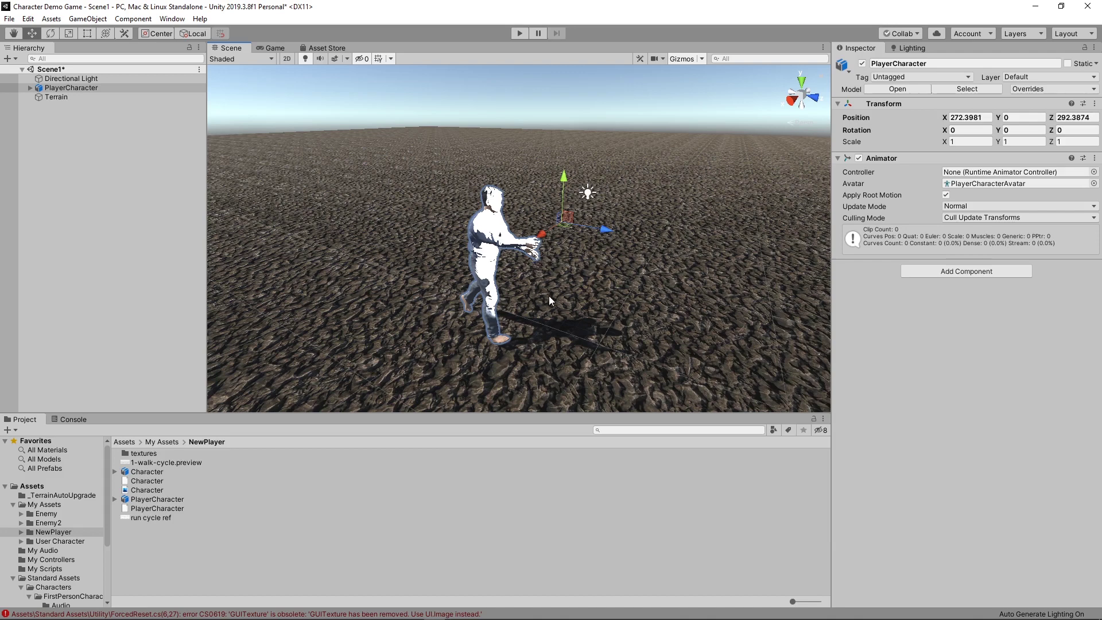
Step: Open PlayerCharacter.blend in Blender and collapse the PlayerCharacter-Bones hierarchy
left_click(161, 498)
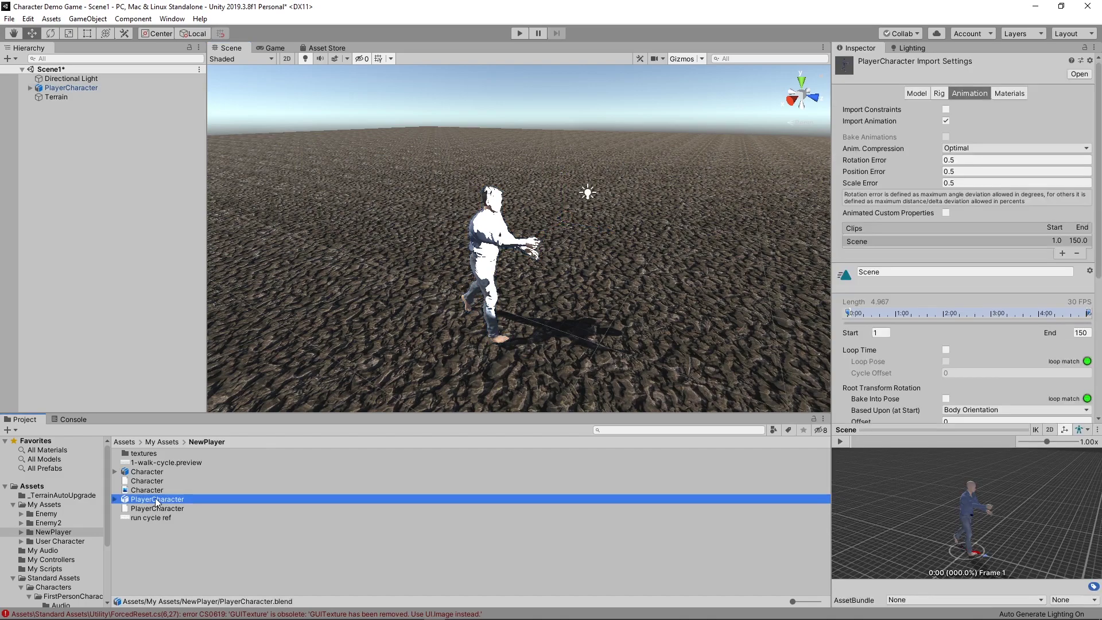
double_click(133, 499)
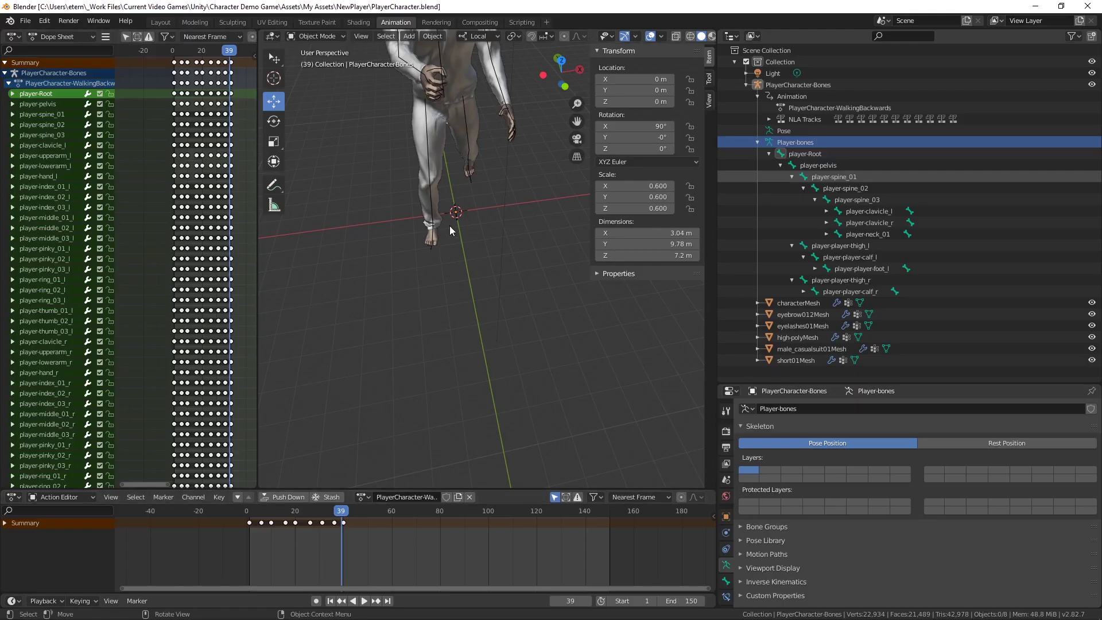
left_click(758, 142)
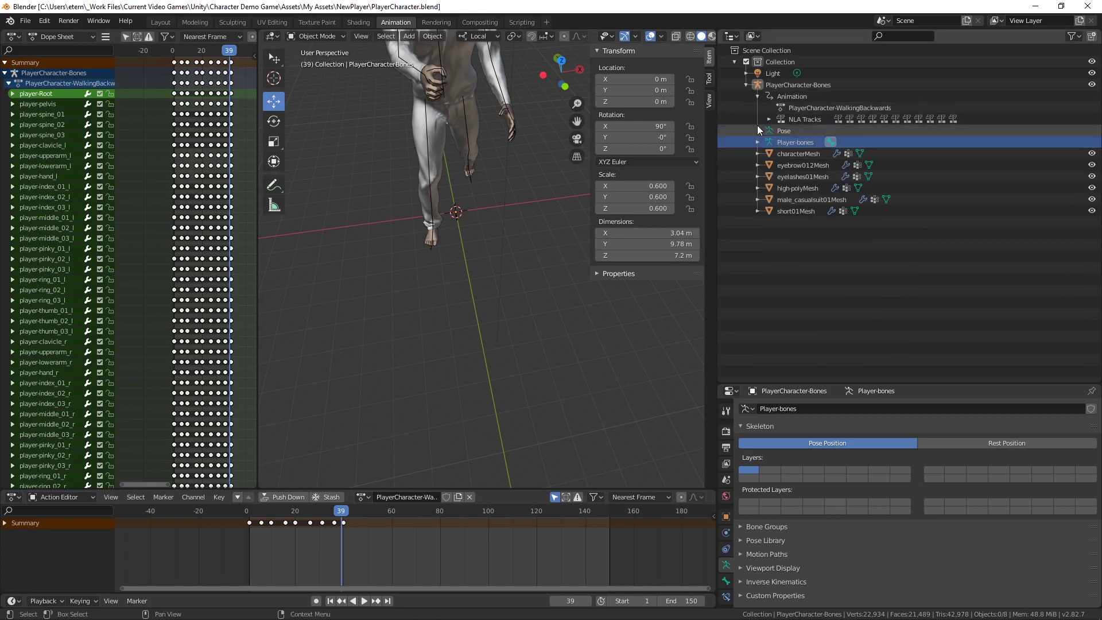
left_click(746, 84)
Step: Delete the Light object from the collection, save PlayerCharacter.blend, and return to the Unity scene
left_click(773, 74)
right_click(775, 75)
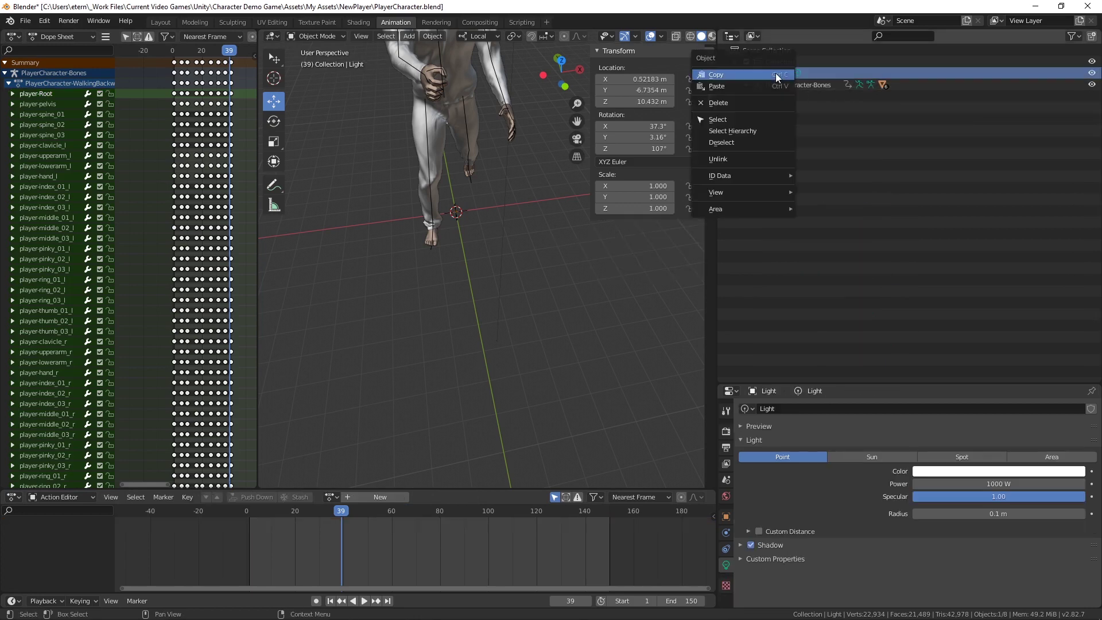
middle_click_drag(539, 136, 512, 273)
scroll(515, 269, "down", 4)
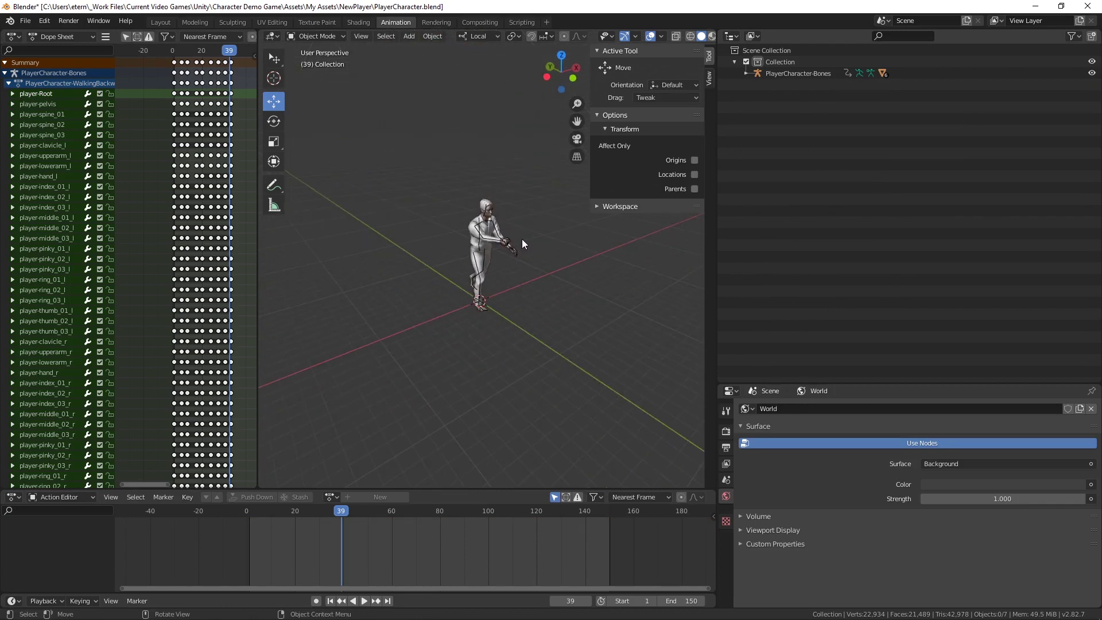
left_click(1035, 6)
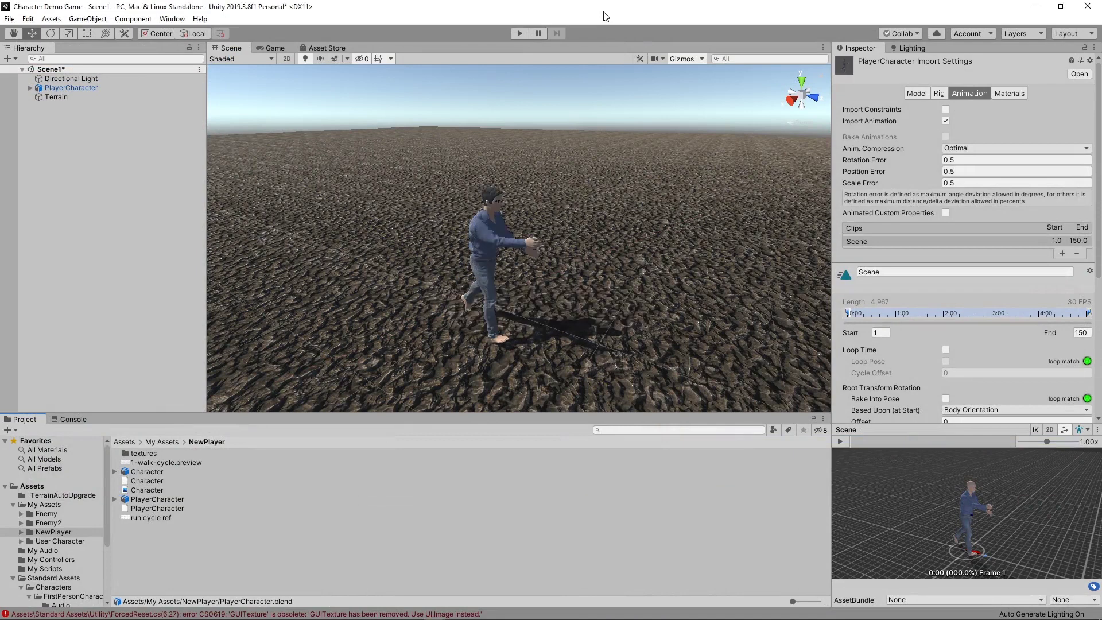
Step: Examine the PlayerCharacter on the terrain from several angles to check its materials and lighting
scroll(505, 240, "up", 5)
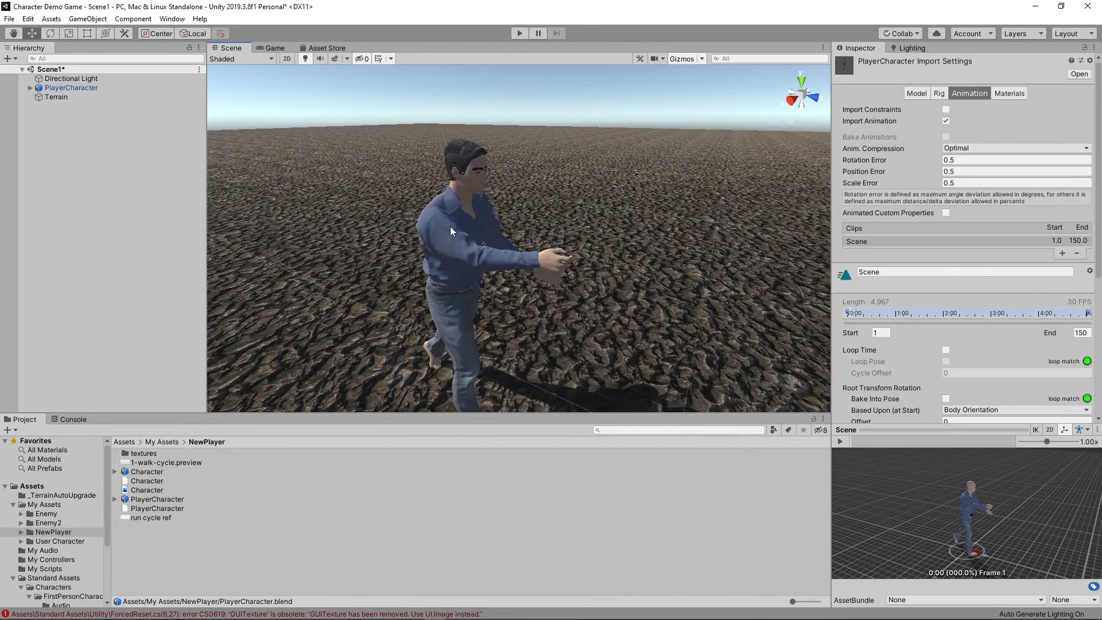
left_click(475, 235)
scroll(481, 242, "down", 4)
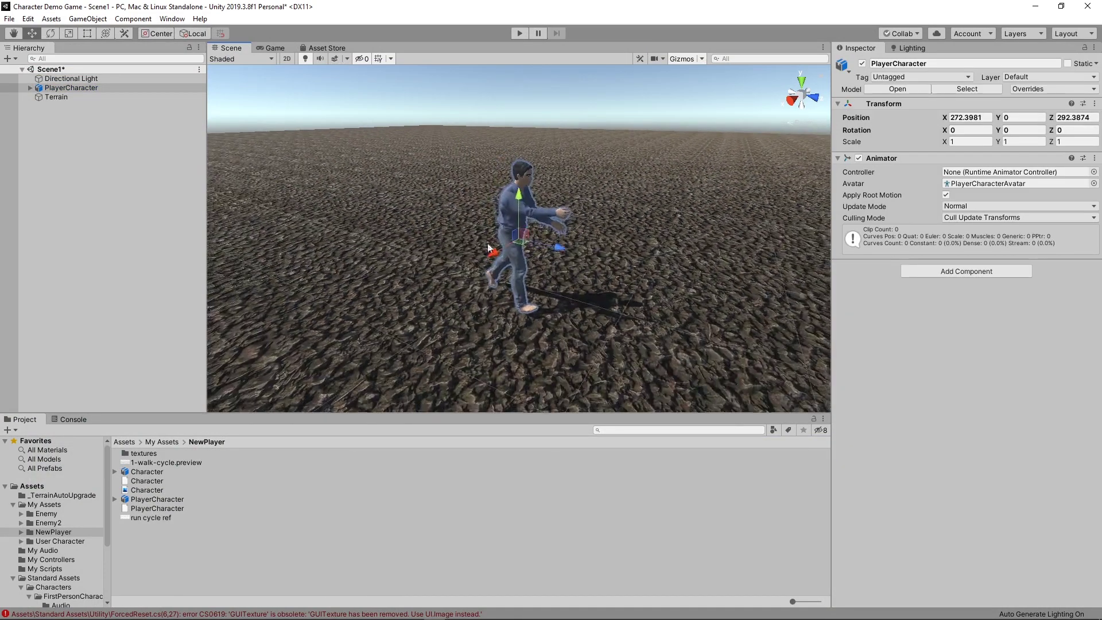
scroll(539, 251, "up", 4)
mouse_move(539, 251)
middle_mouse_down()
mouse_move(654, 248)
mouse_move(504, 245)
mouse_move(499, 267)
mouse_move(473, 262)
mouse_move(540, 263)
middle_mouse_up()
left_click_drag(539, 263, 645, 300, "alt")
middle_click_drag(646, 299, 566, 275)
left_click_drag(594, 267, 656, 229, "alt")
middle_click_drag(656, 228, 625, 215)
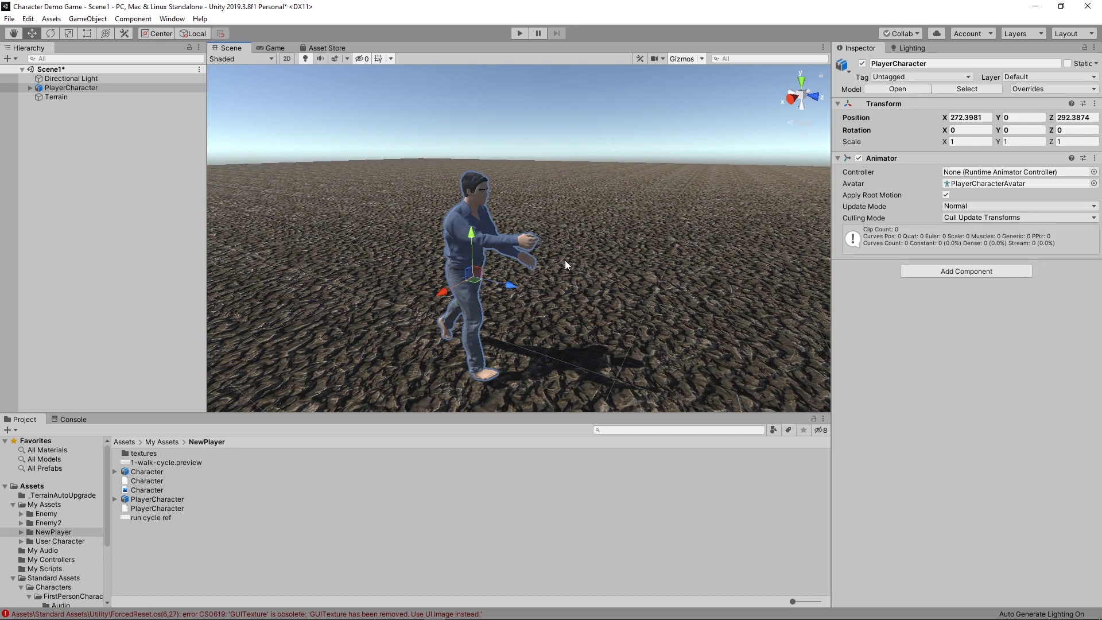
Step: Try adding a second clip to PlayerCharacter's animation clips, and remove the added clip
left_click(181, 499)
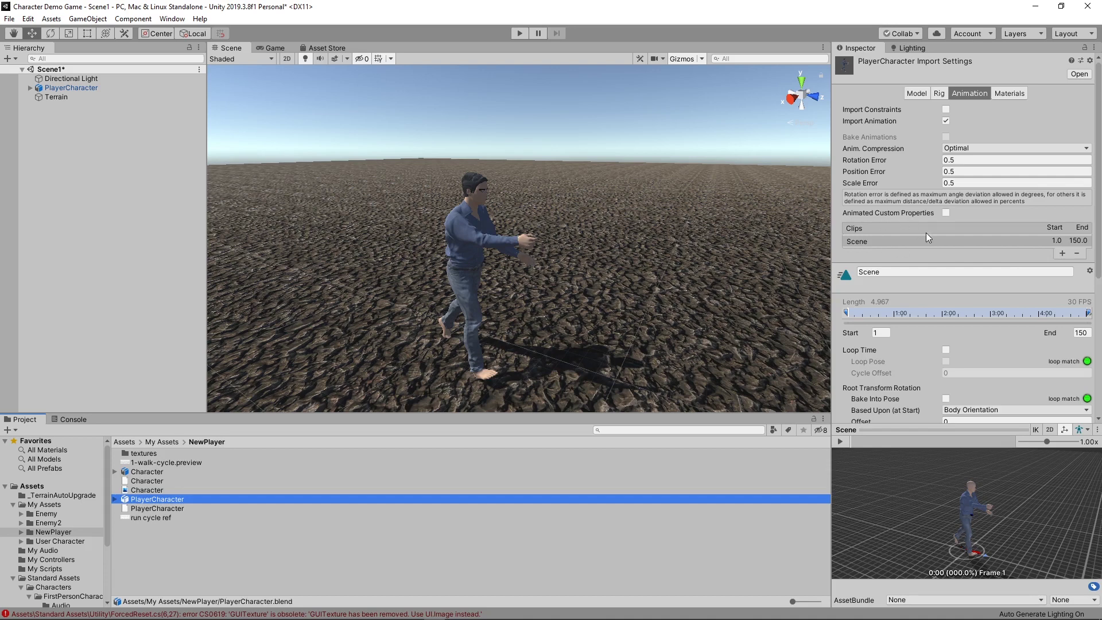
left_click(875, 243)
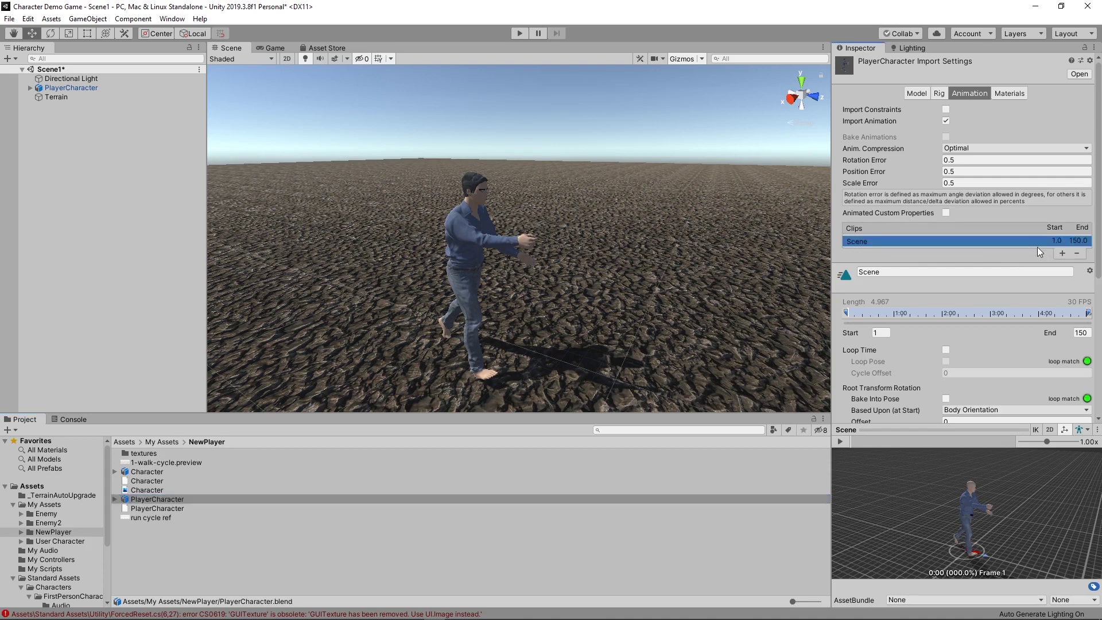
left_click(1062, 253)
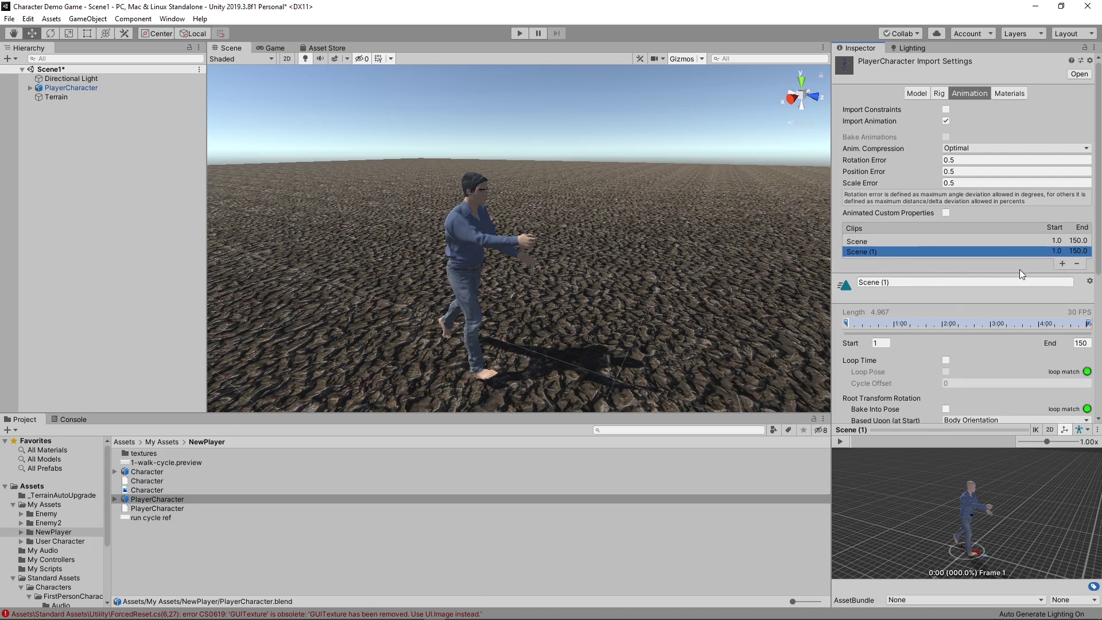
left_click(1076, 264)
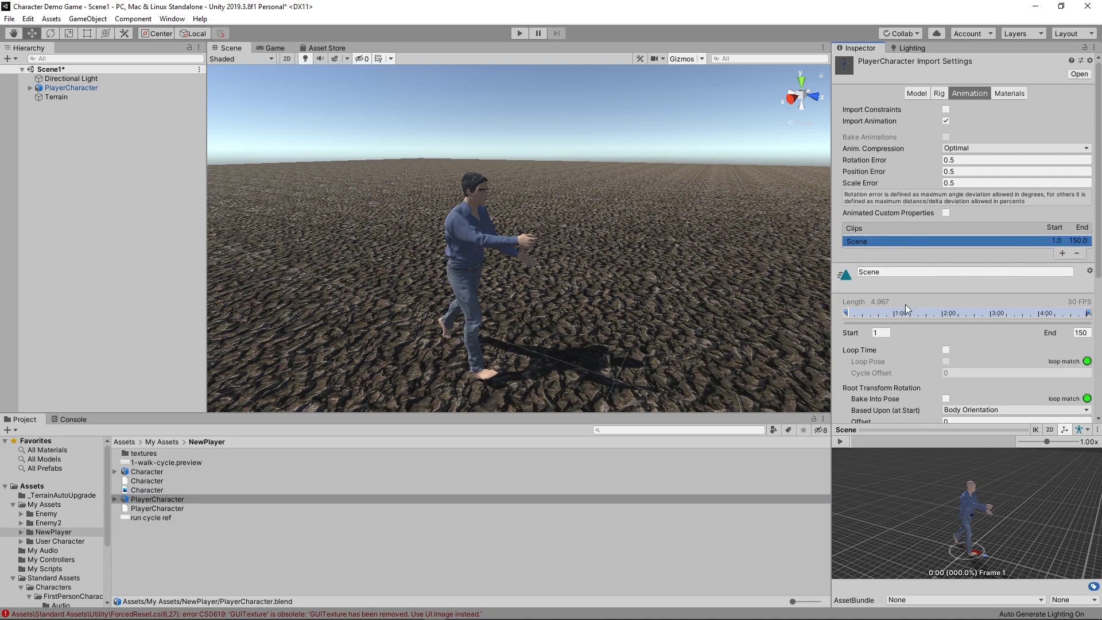
Step: Review the Scene clip's loop and root transform settings in PlayerCharacter's animation import settings
left_click(994, 276)
scroll(947, 304, "down", 5)
scroll(896, 316, "up", 3)
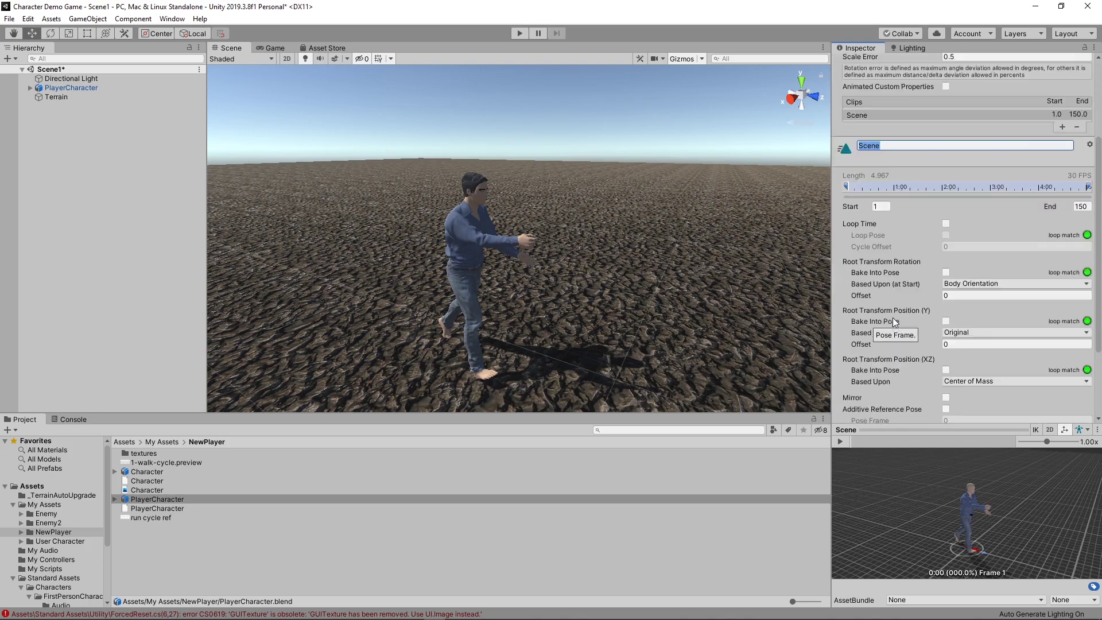
scroll(893, 318, "down", 3)
scroll(918, 267, "up", 6)
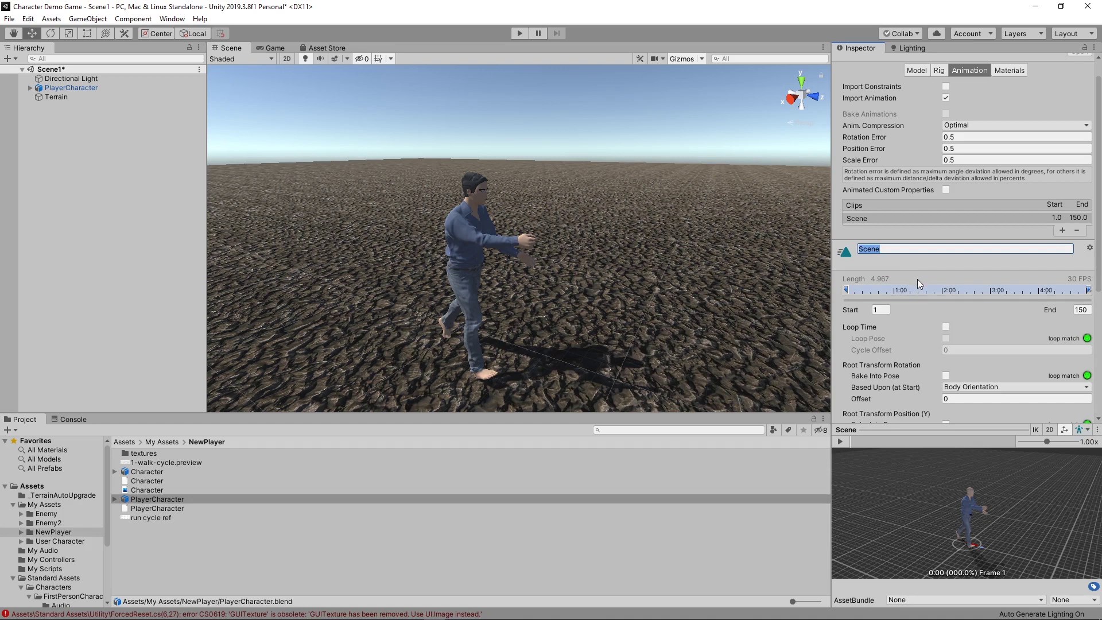
scroll(898, 319, "up", 1)
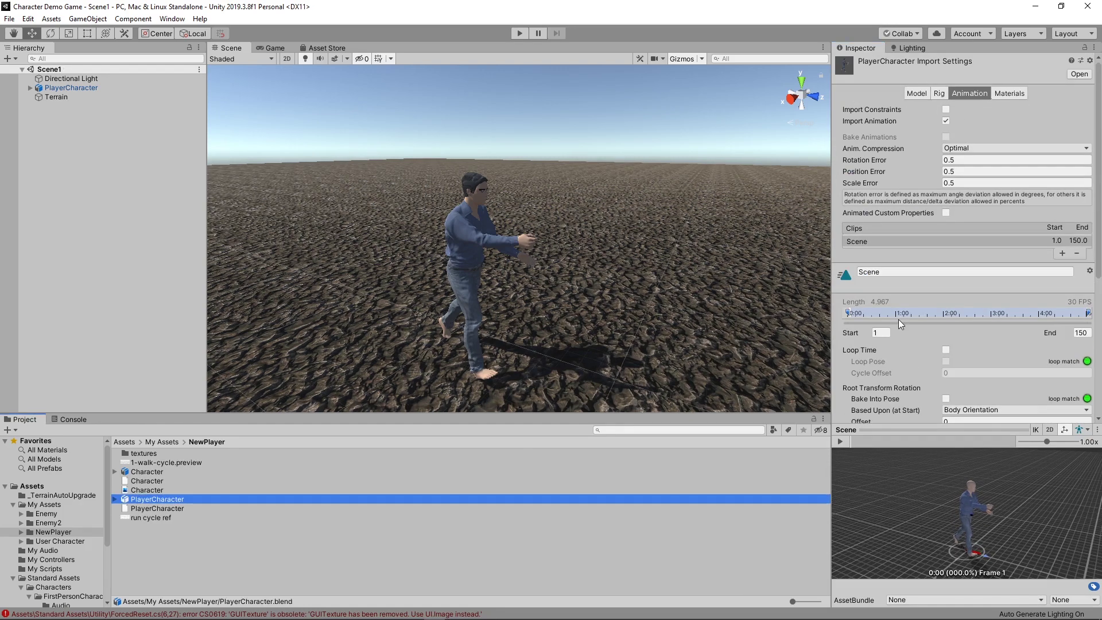
Step: Open PlayerCharacter.blend in Blender, examine the list of available actions in the Action Editor, and return to Unity
left_click(894, 275)
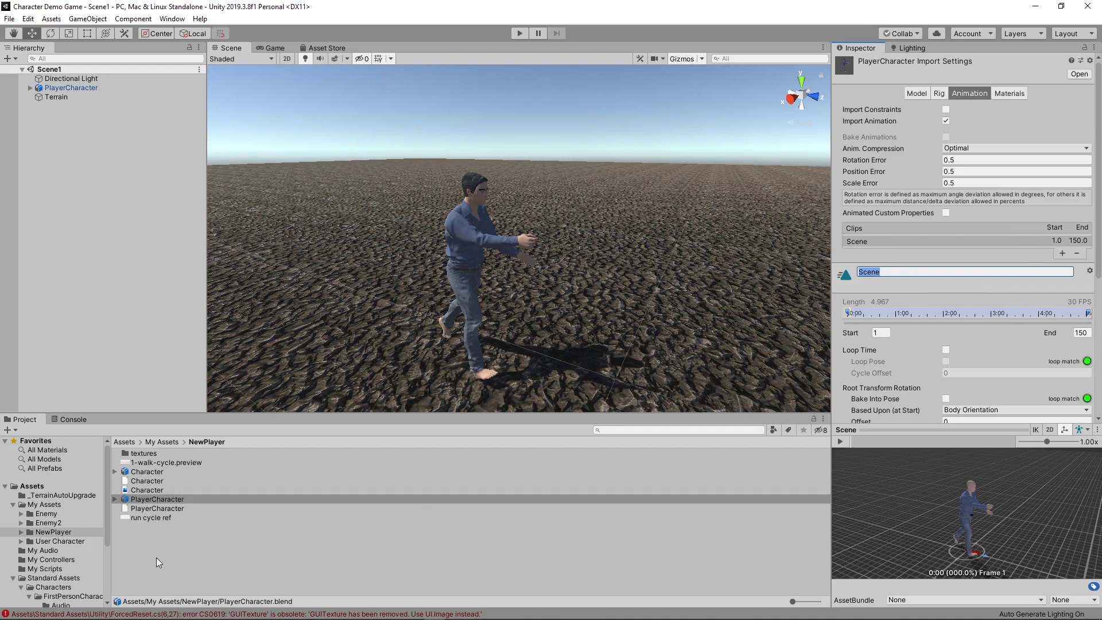
double_click(150, 500)
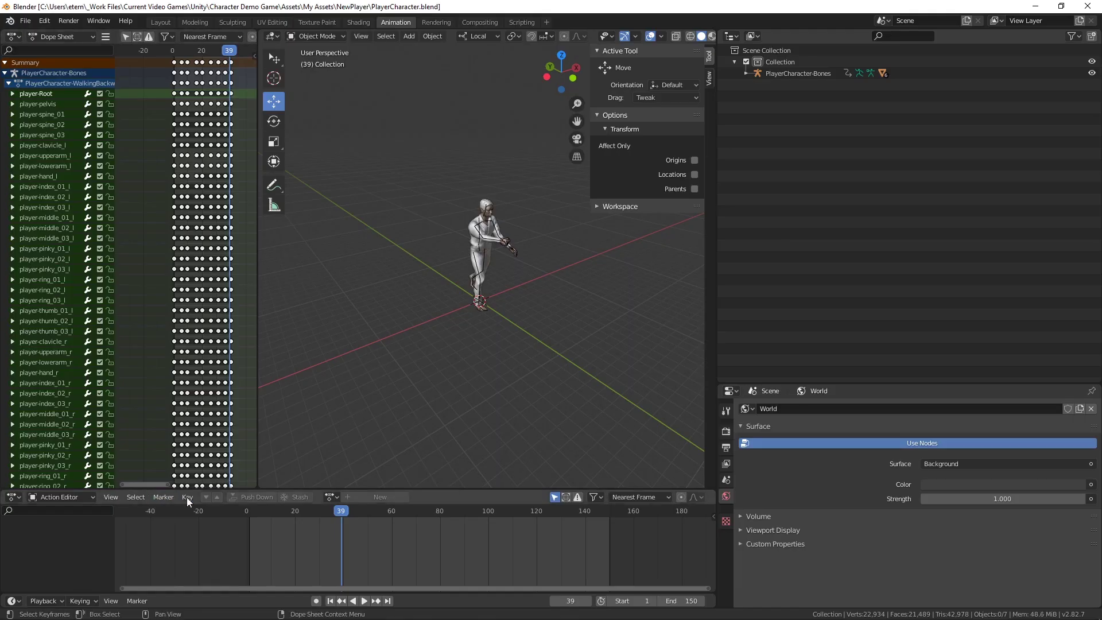
left_click(86, 497)
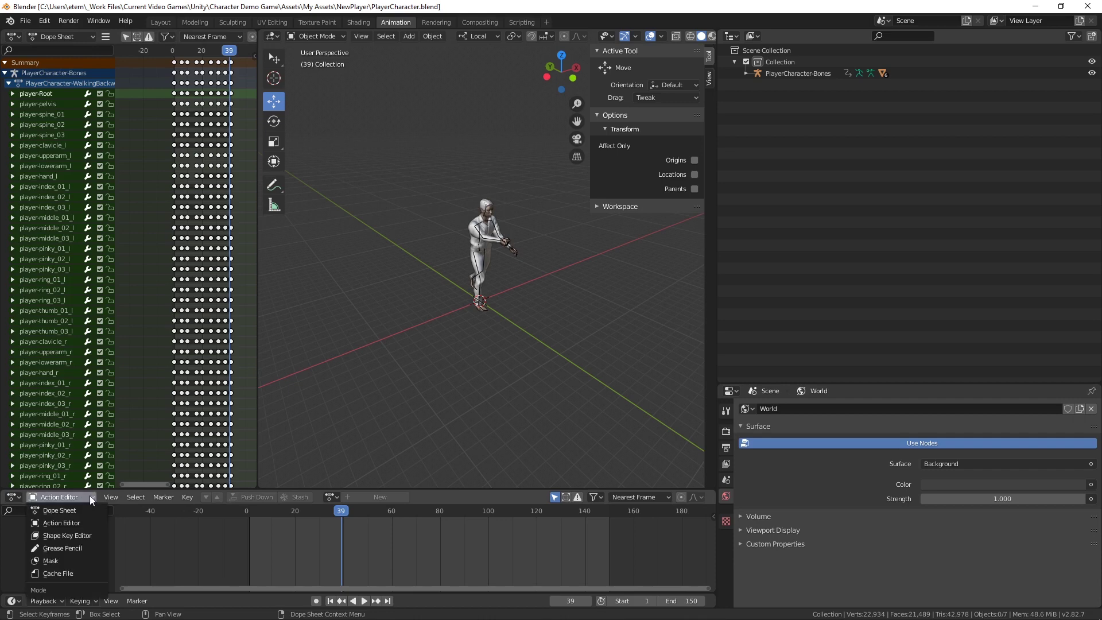
left_click(90, 497)
left_click(332, 497)
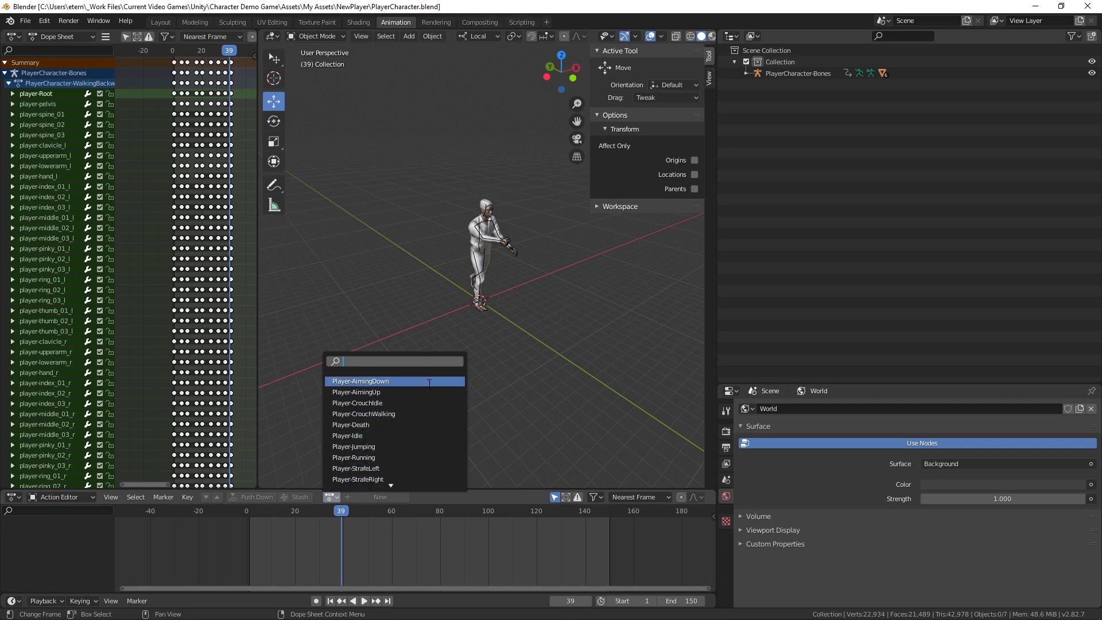
key("alt+Tab")
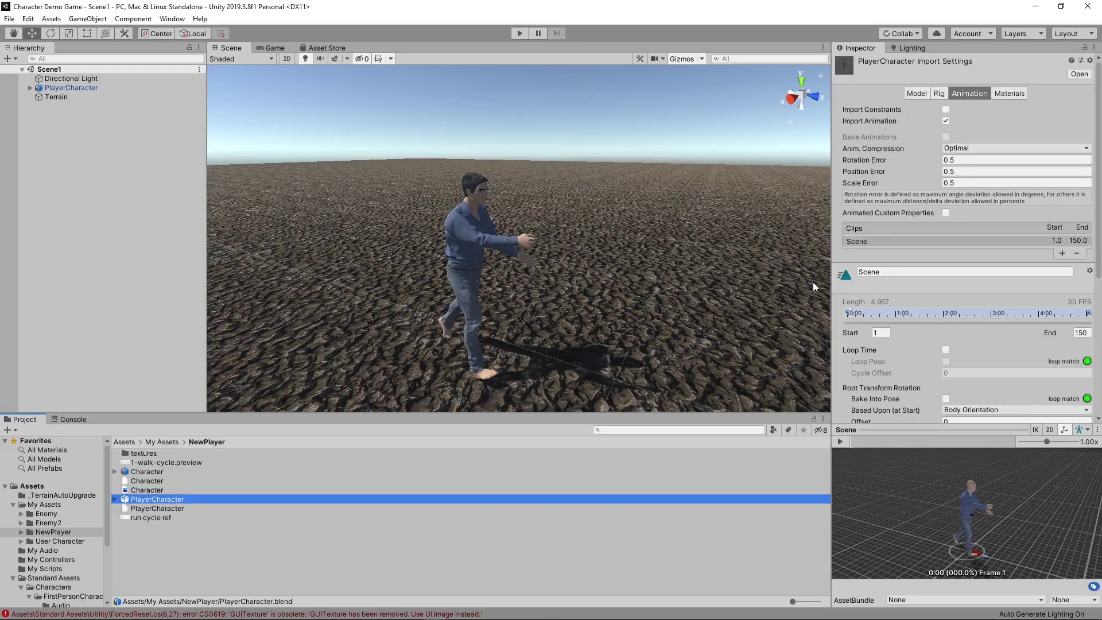
Step: Remove the duplicate player-walking (1) clip from the animation clips of PlayerCharacter.blend
left_click(947, 120)
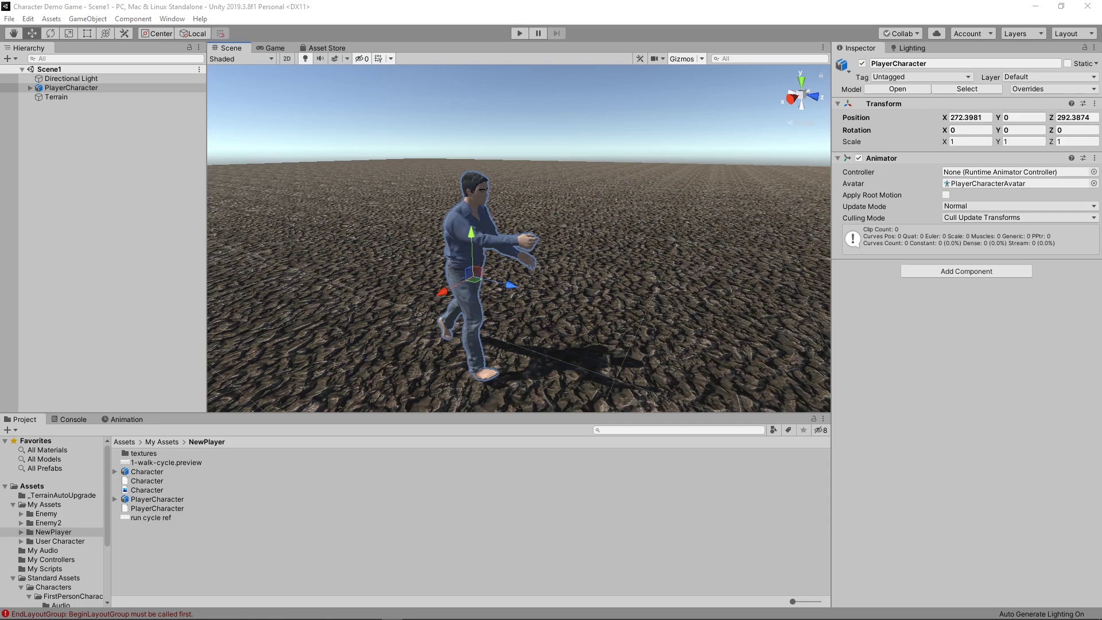
left_click(166, 499)
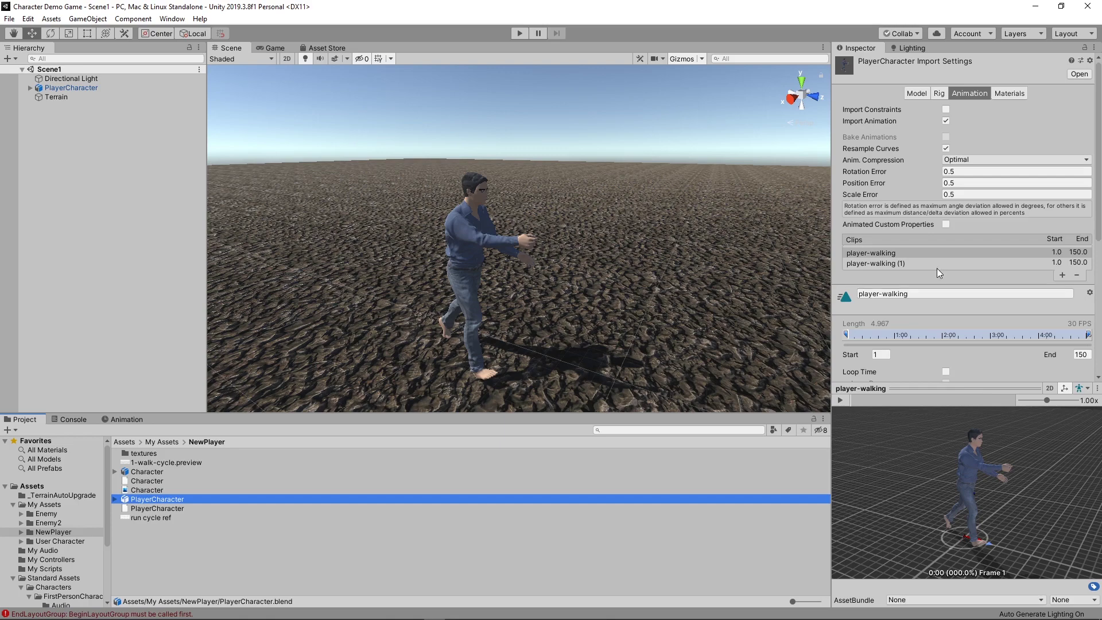
left_click(1077, 275)
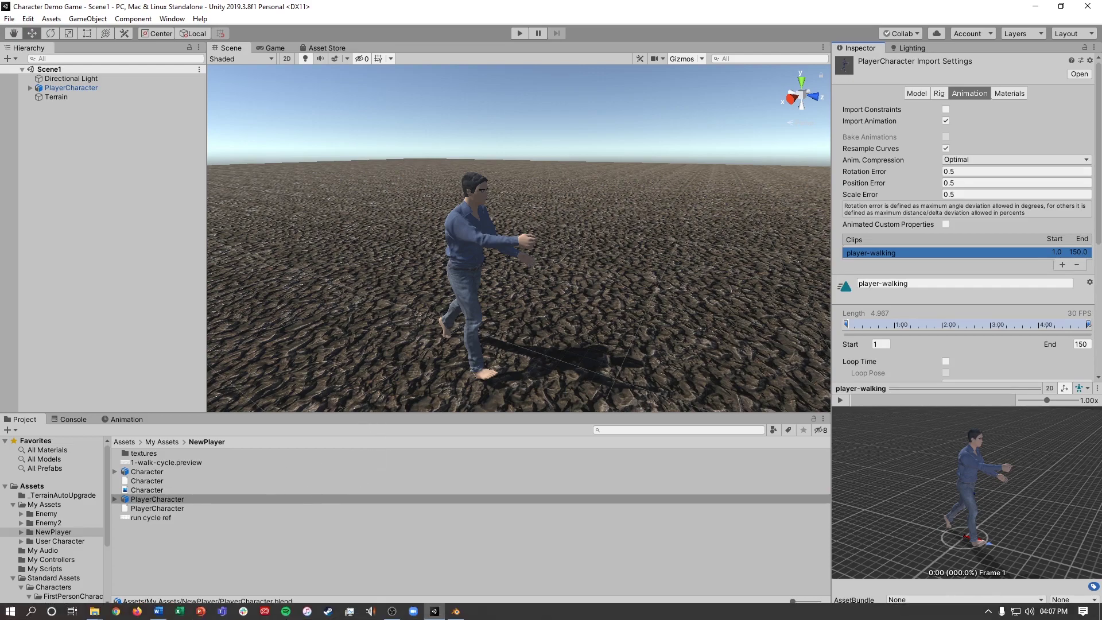
Step: Switch to Blender and set up an FBX export into the NewPlayer folder with the file name PlayerCharacter.fbx
left_click(455, 612)
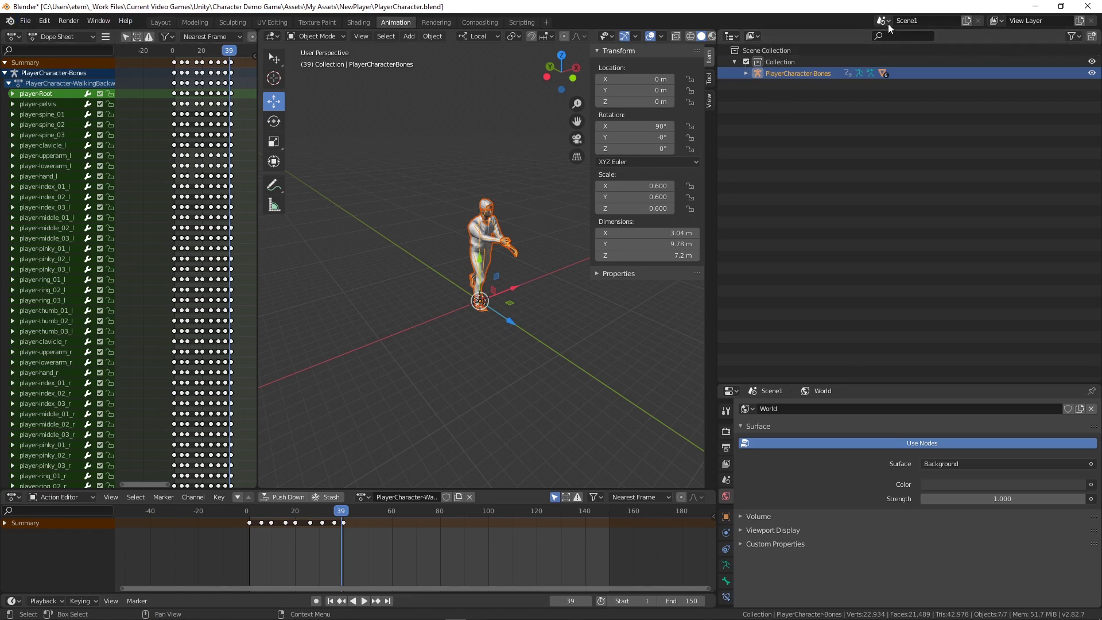
left_click(25, 22)
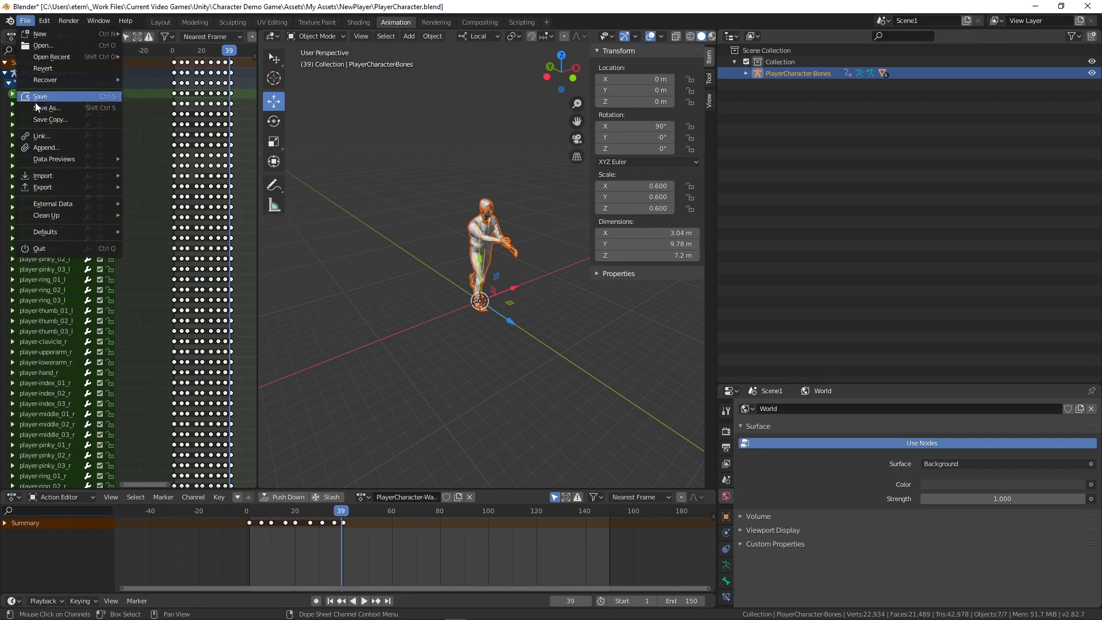
mouse_move(48, 190)
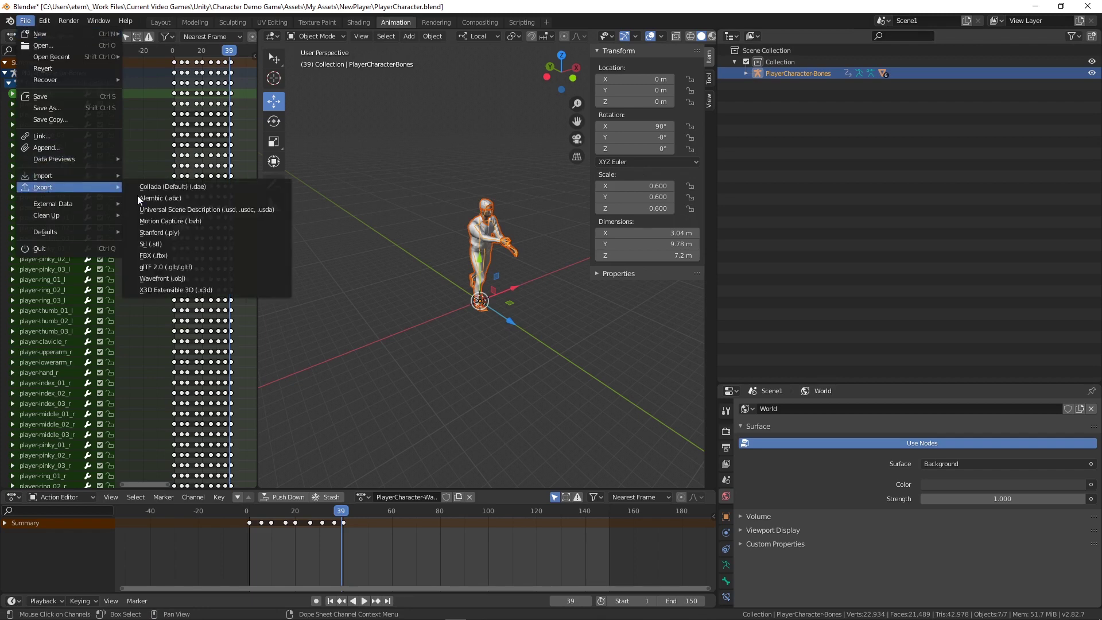
left_click(191, 255)
left_click_drag(571, 112, 588, 84)
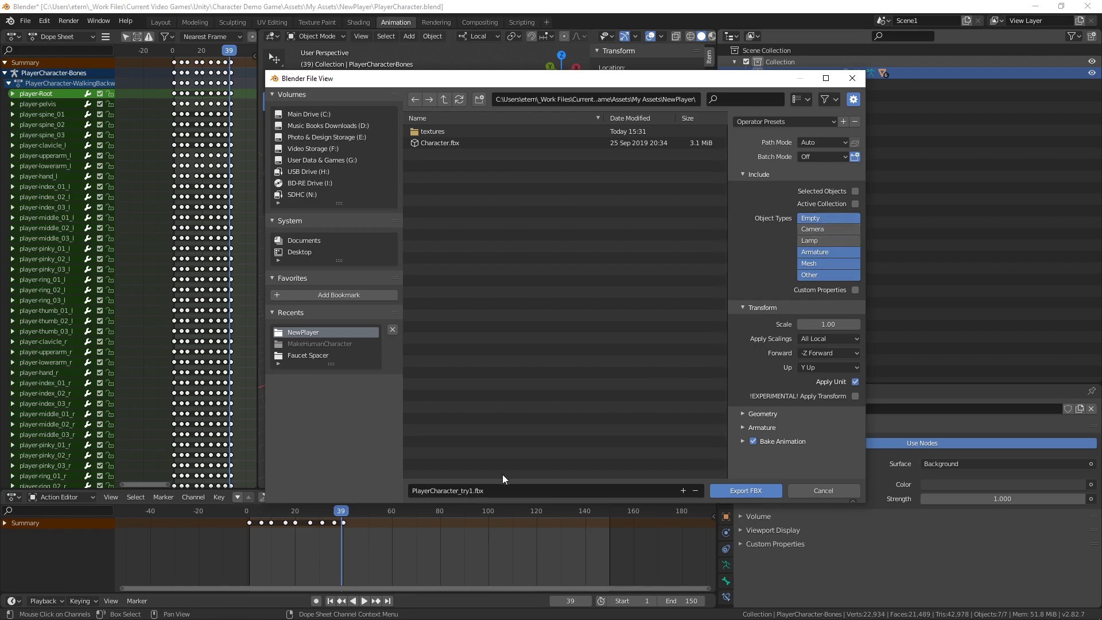
left_click(472, 491)
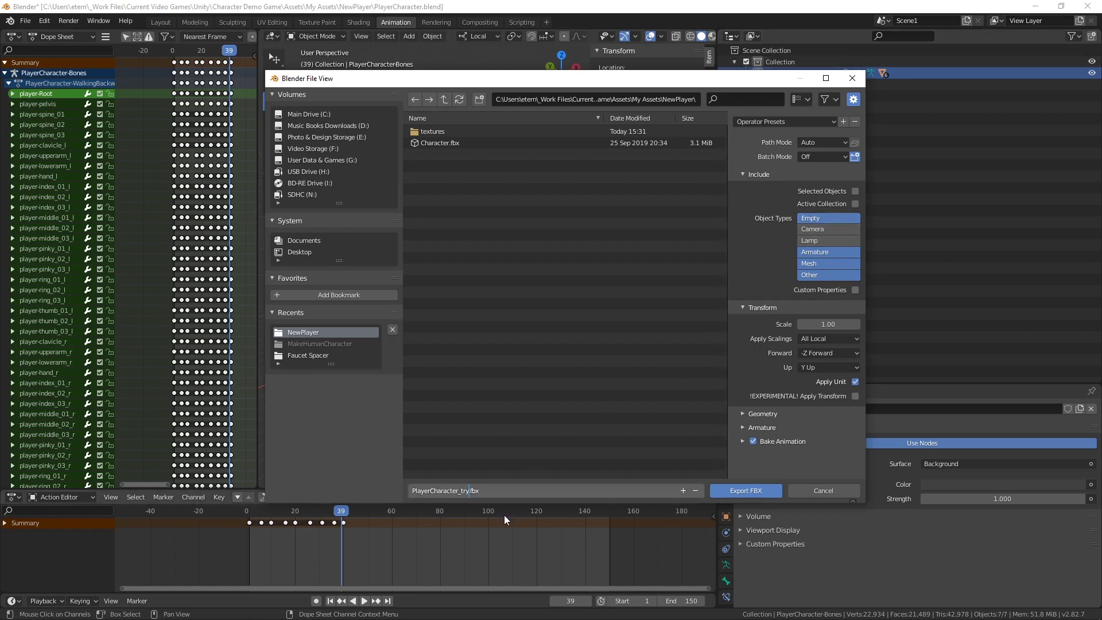
key("BackSpace")
key("BackSpace")
key("BackSpace")
key("BackSpace")
left_click_drag(866, 502, 915, 567)
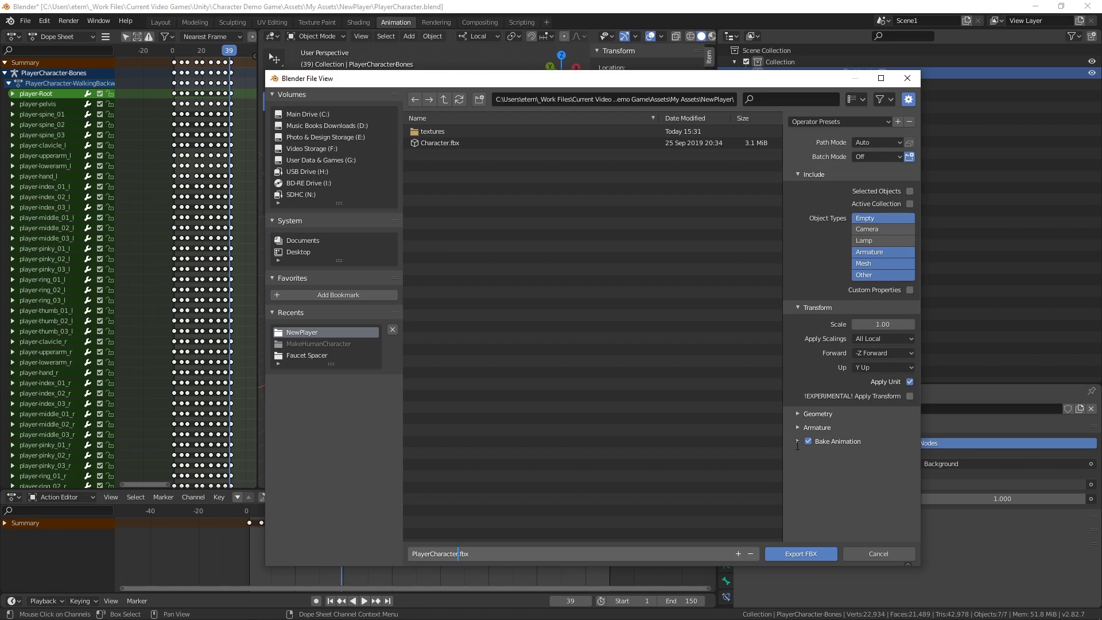
Step: Check the Armature and Bake Animation export options, keeping NLA Strips and All Actions enabled, and export the FBX
left_click(798, 427)
left_click(798, 426)
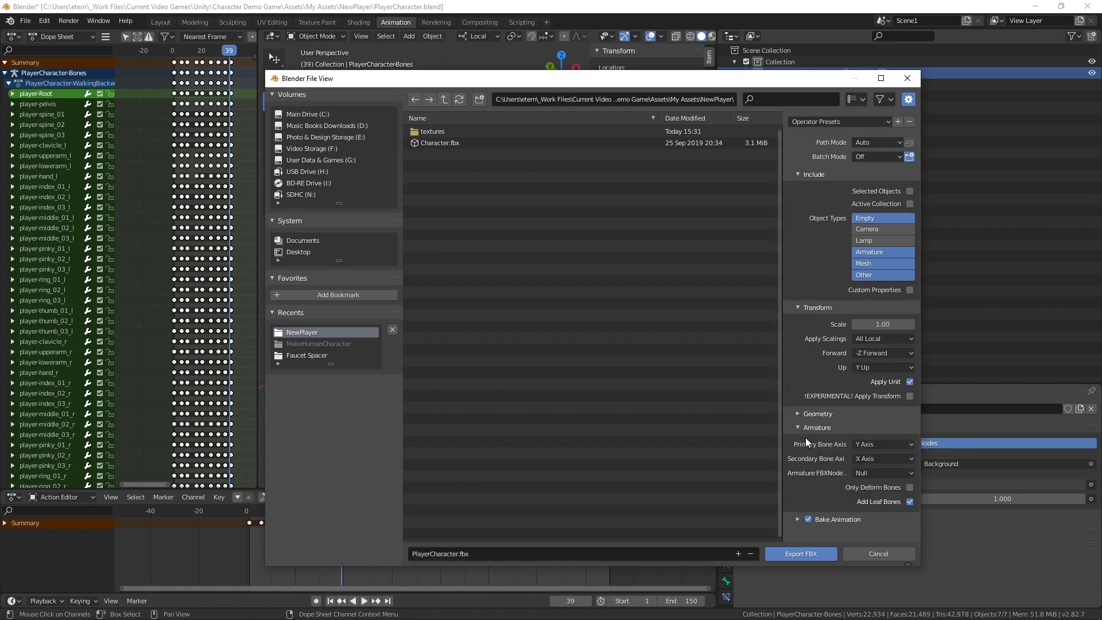
left_click(798, 520)
scroll(824, 471, "down", 3)
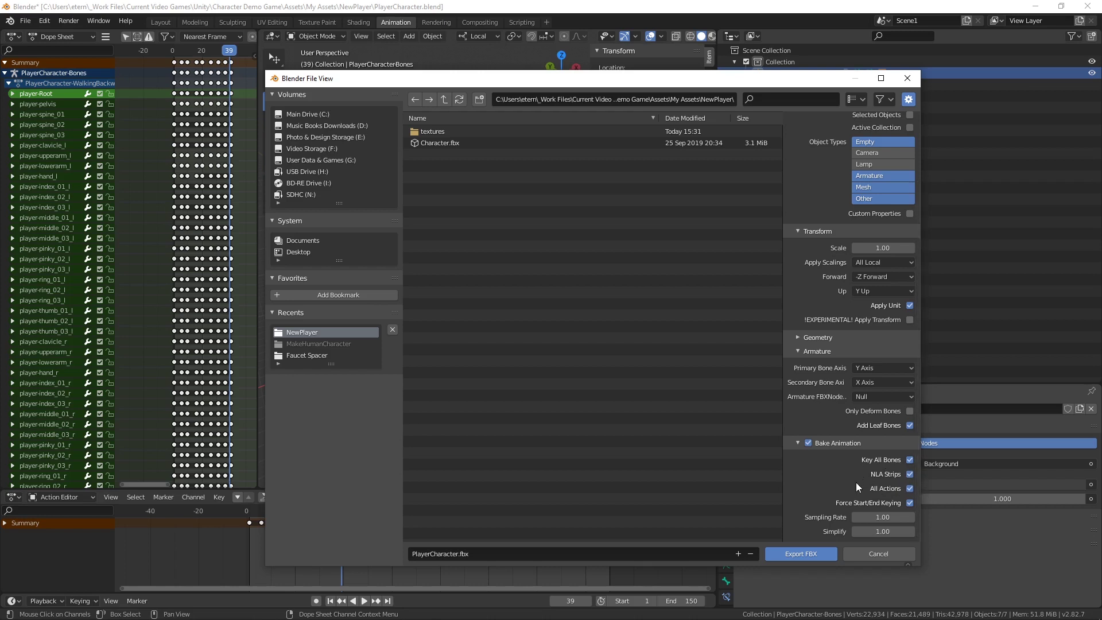
left_click(812, 555)
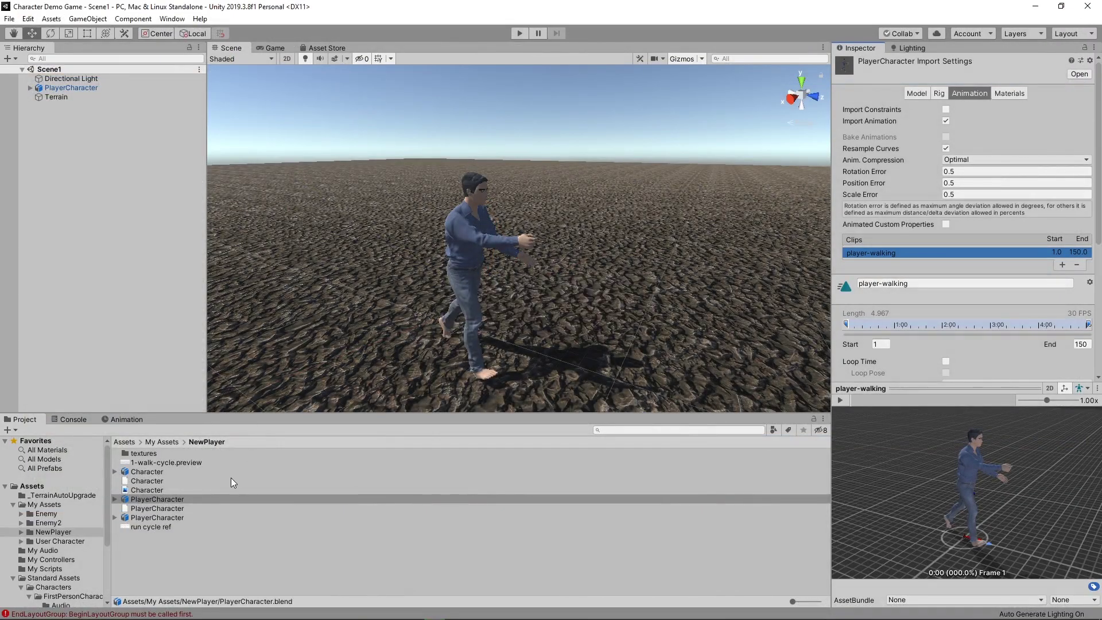
Step: Apply the pending import settings of PlayerCharacter.blend and open the animation import settings of PlayerCharacter.fbx in Unity
left_click(189, 518)
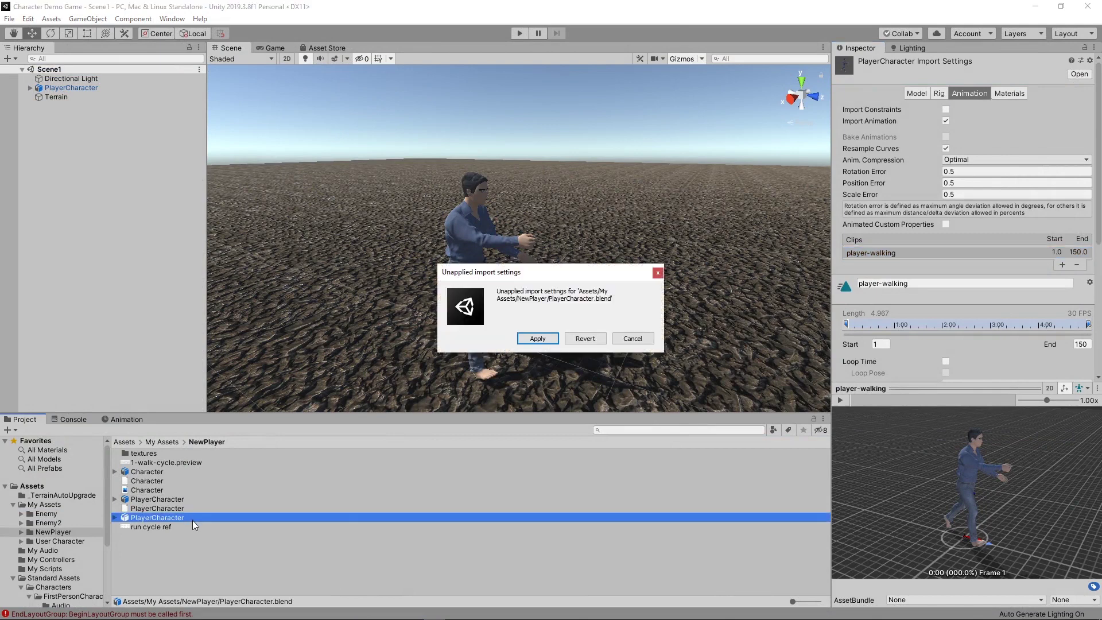
left_click(540, 339)
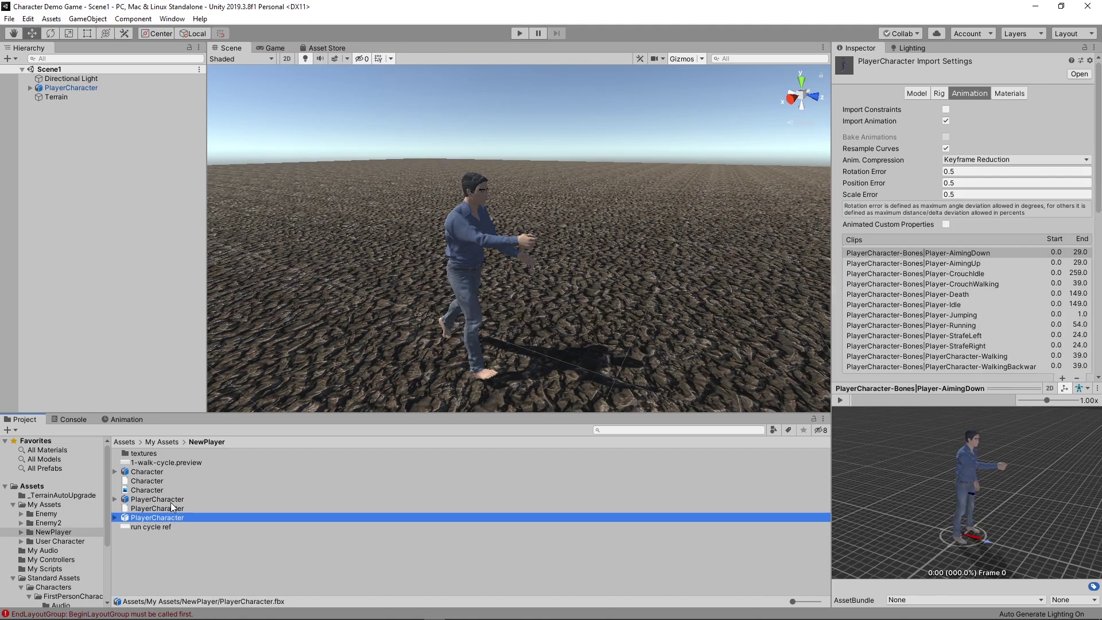
left_click(176, 521)
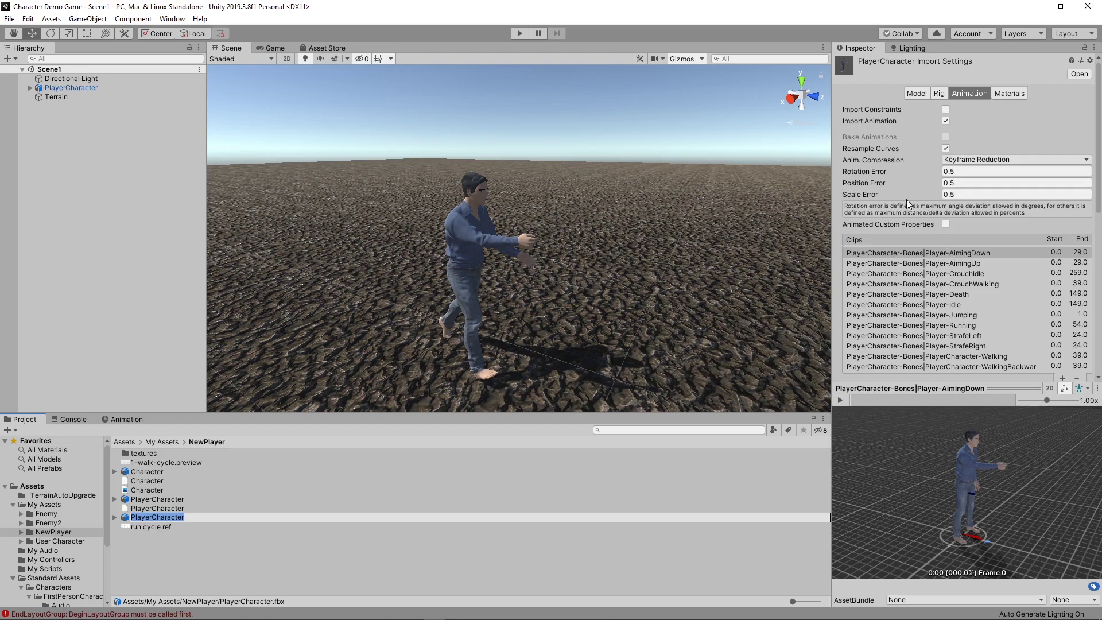
left_click_drag(951, 389, 952, 409)
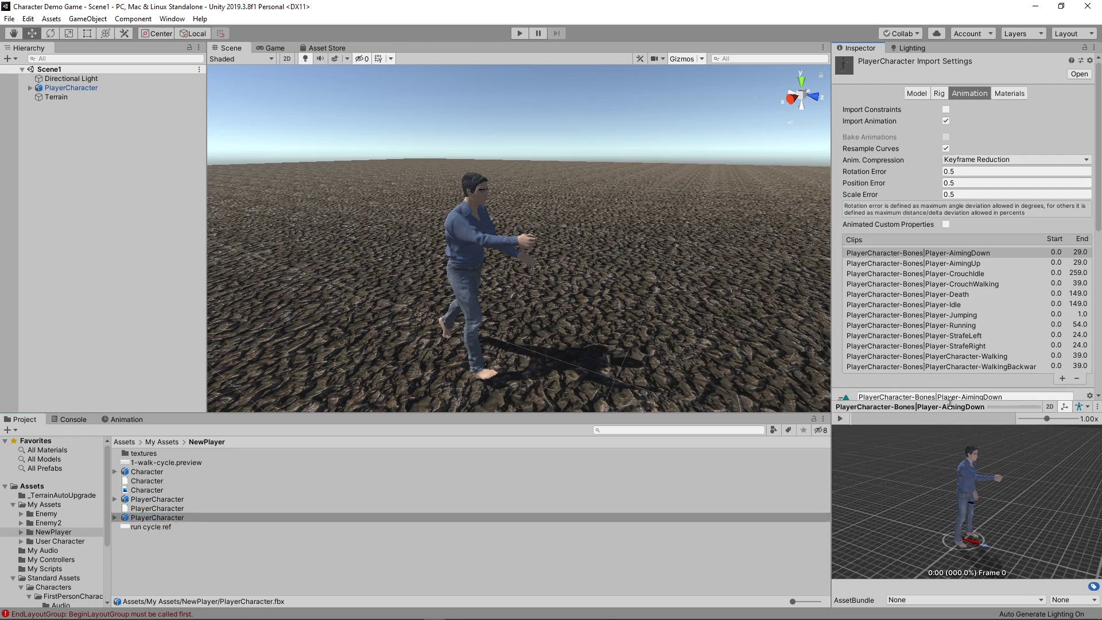
Step: Preview the Player-AimingDown, Player-AimingUp and Player-CrouchIdle animation clips of PlayerCharacter.fbx
left_click(958, 272)
left_click(963, 253)
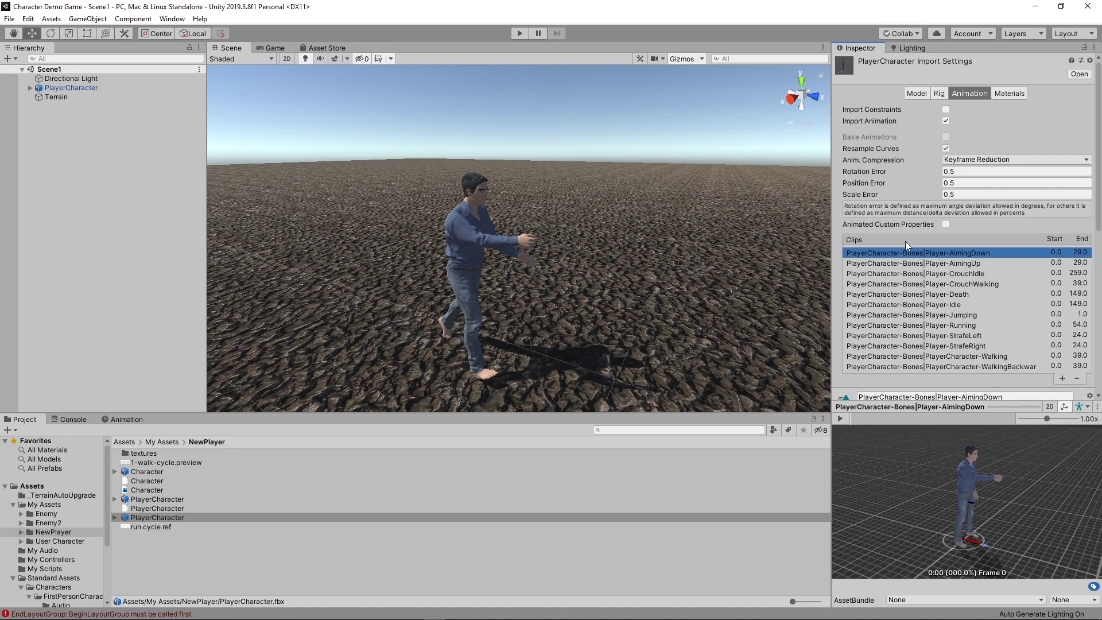
left_click(844, 419)
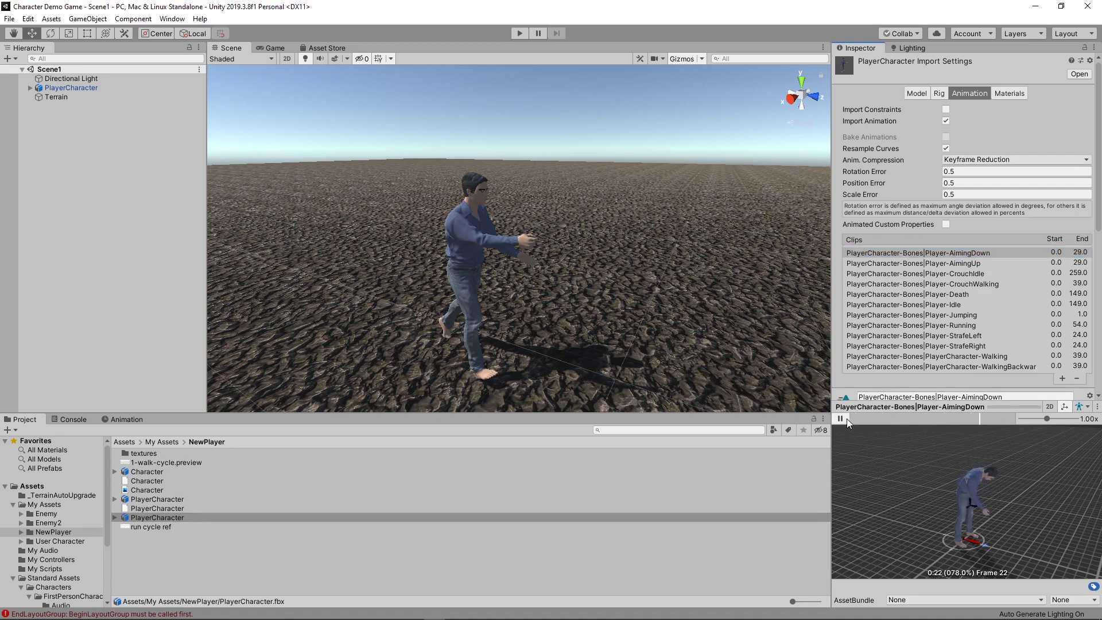
left_click(846, 418)
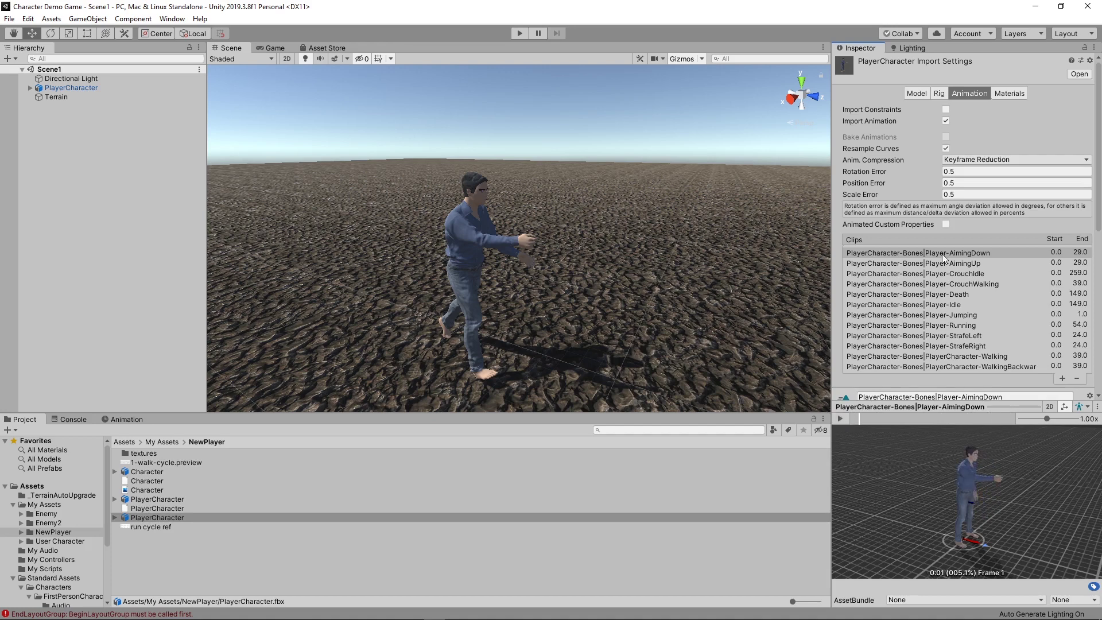
left_click(942, 263)
left_click(840, 419)
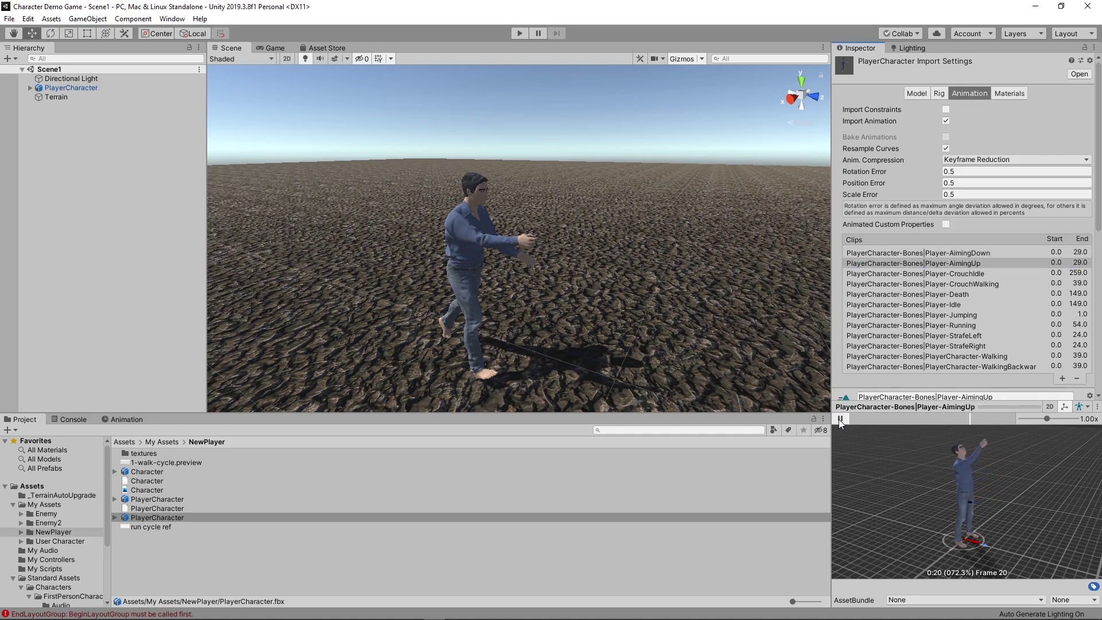
left_click(839, 418)
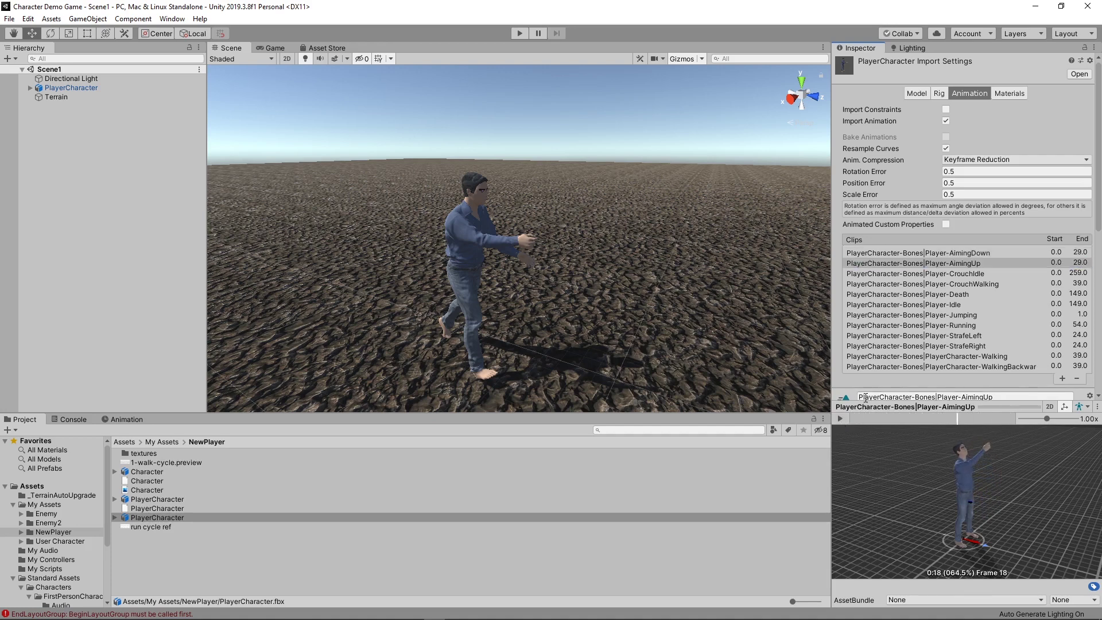
left_click(952, 273)
left_click(840, 419)
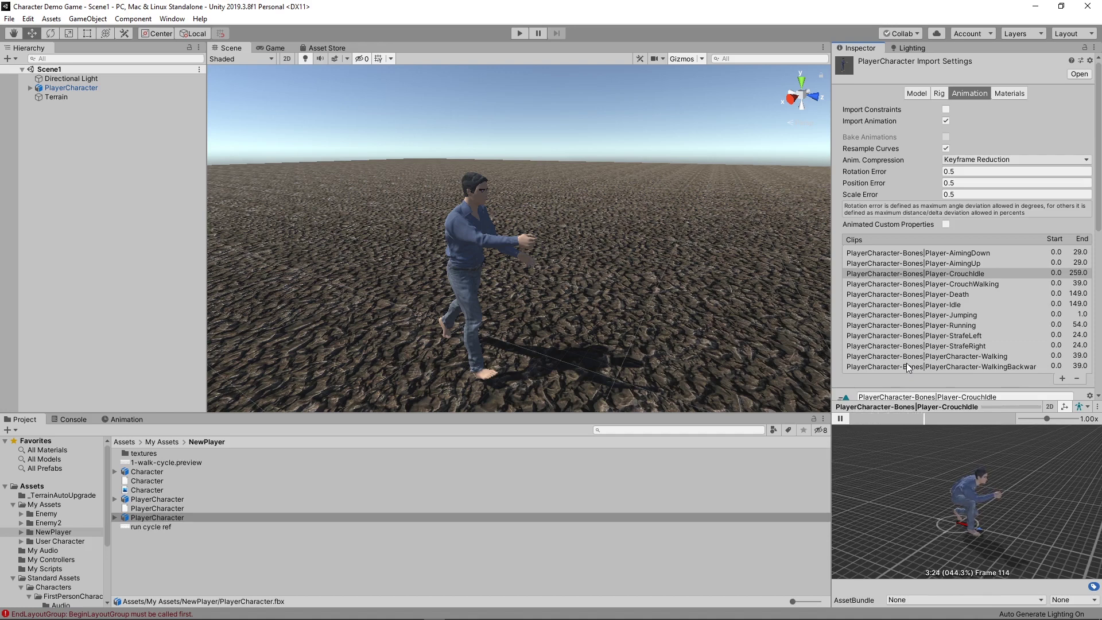
Step: Preview the Player-Jumping, Player-Running, PlayerCharacter-WalkingBackwards and PlayerCharacter-Walking animation clips
left_click(913, 315)
left_click(840, 419)
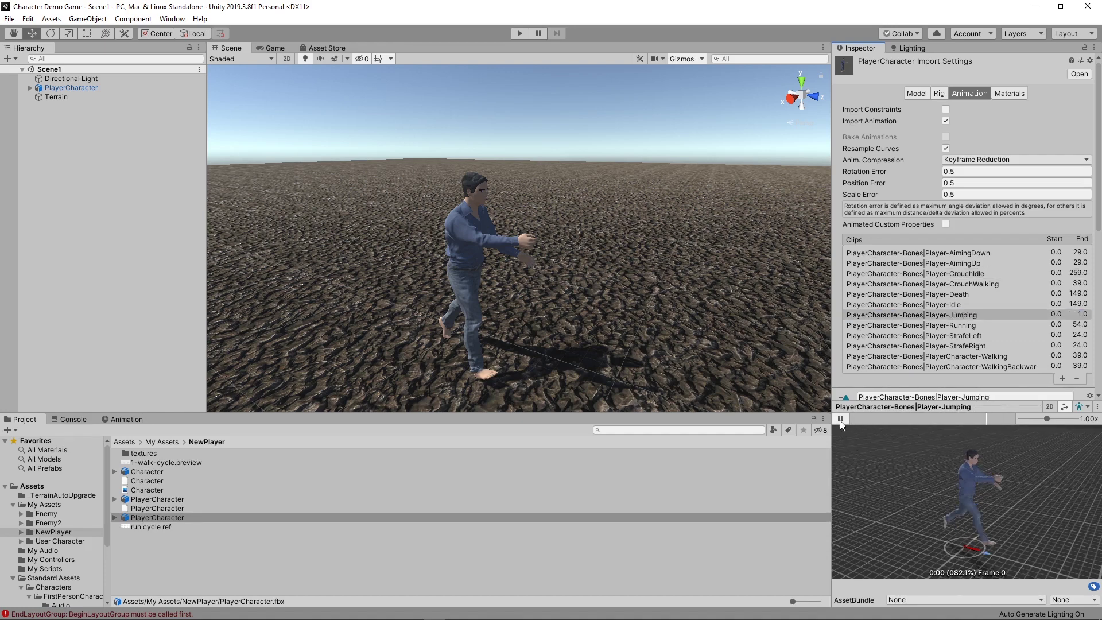
left_click(981, 327)
left_click(841, 419)
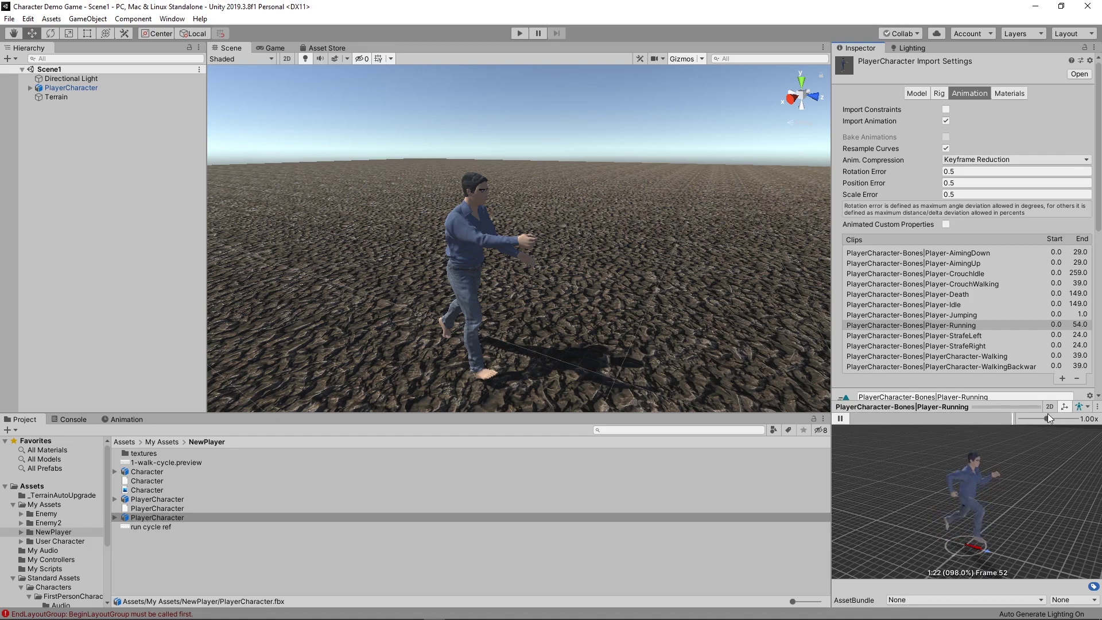
left_click(962, 367)
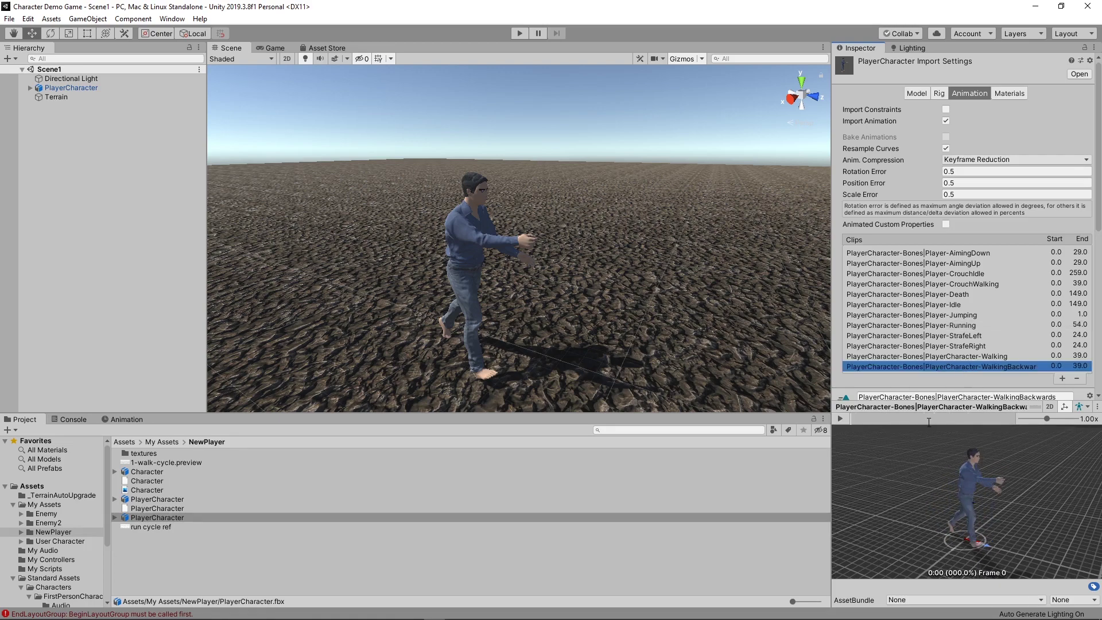
left_click(841, 419)
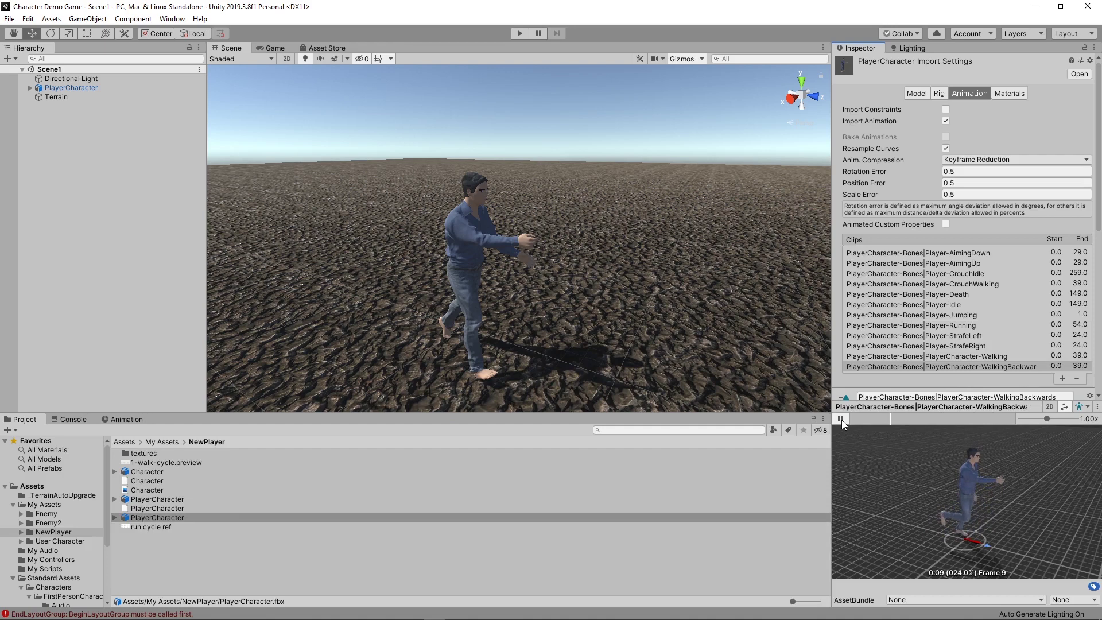
left_click(855, 357)
left_click(841, 419)
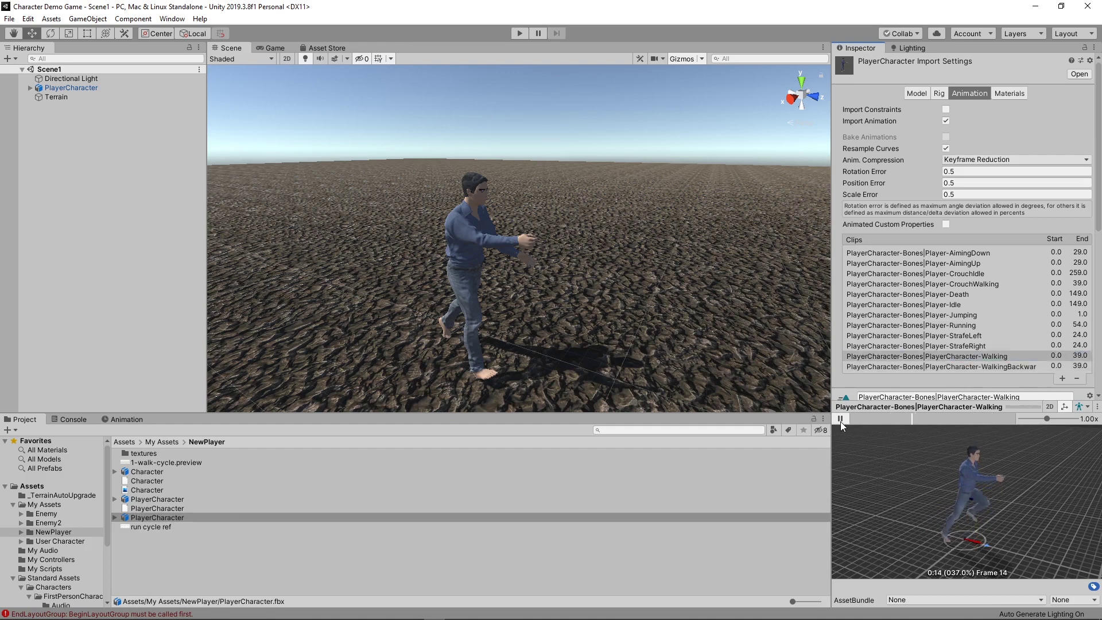
Step: Collapse the animation preview and show the full clip settings of Player-AimingDown
scroll(926, 321, "down", 3)
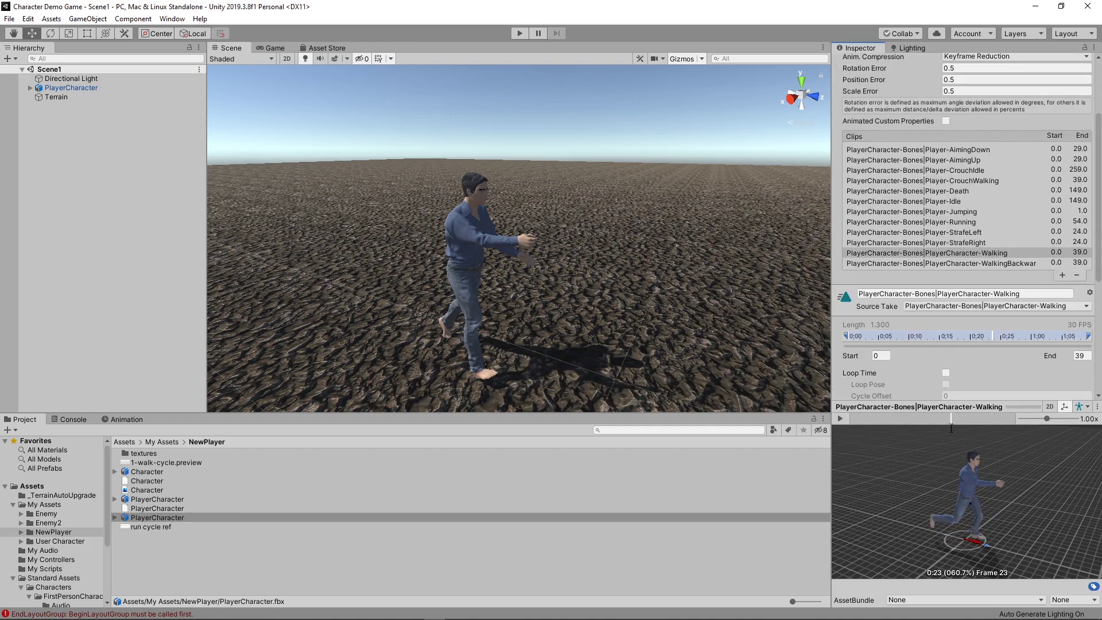
left_click_drag(965, 407, 966, 574)
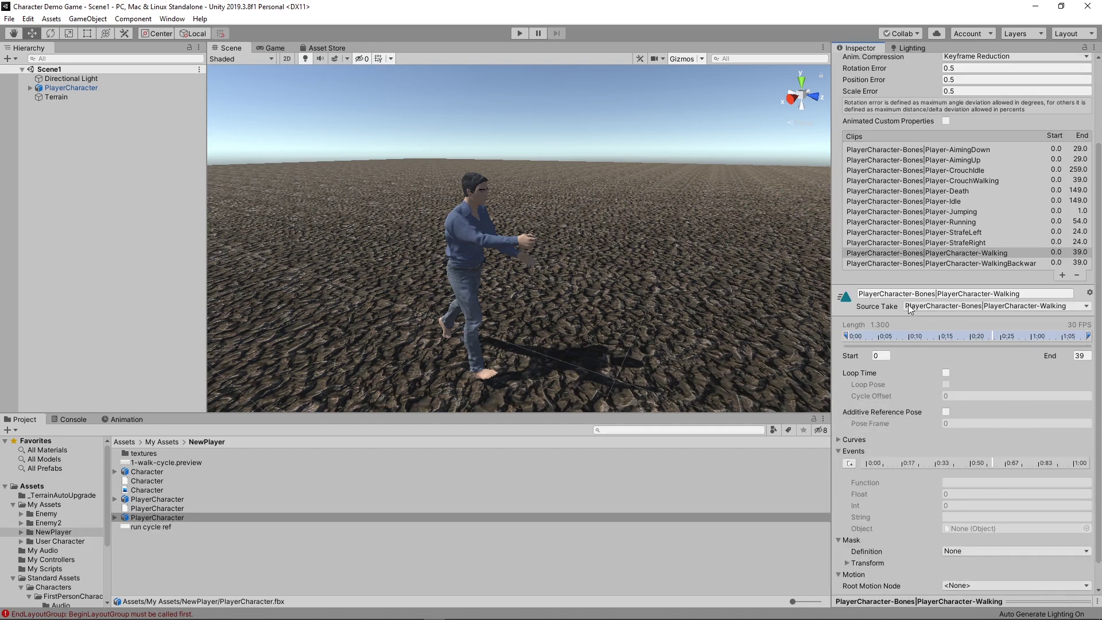
left_click(935, 150)
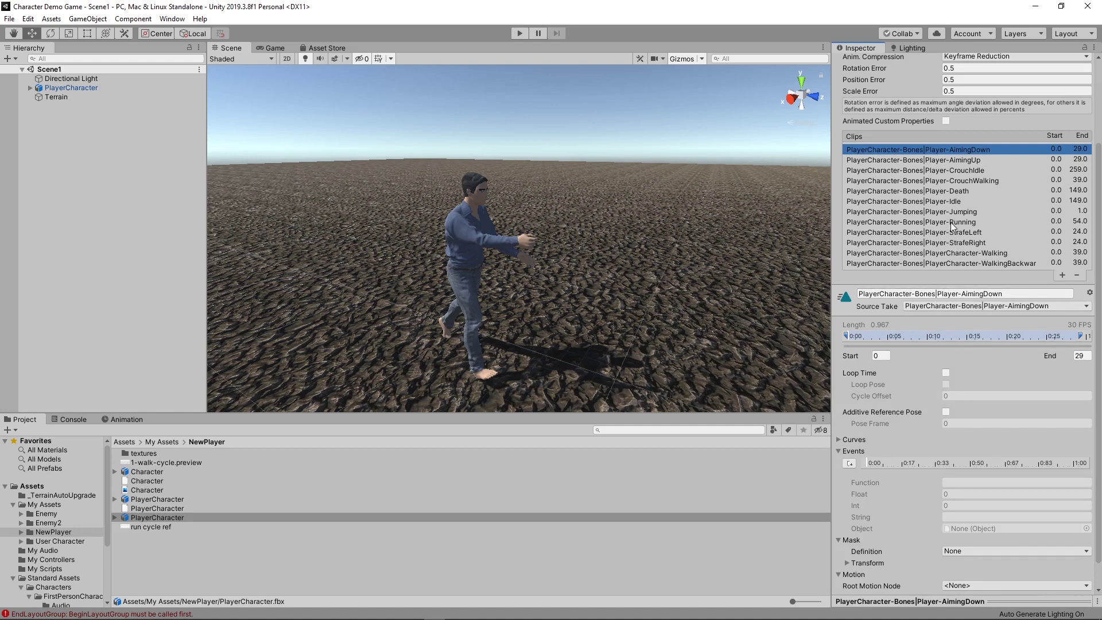
Step: Enable Loop Time for the Player-CrouchIdle and Player-CrouchWalking clips of PlayerCharacter.fbx
left_click(970, 159)
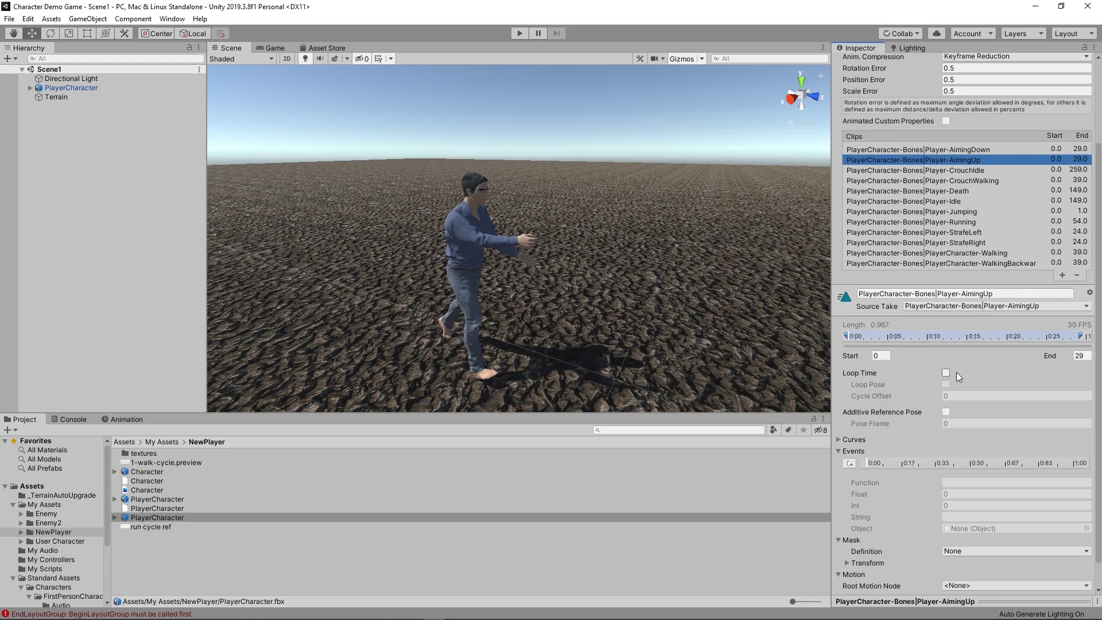
left_click(983, 171)
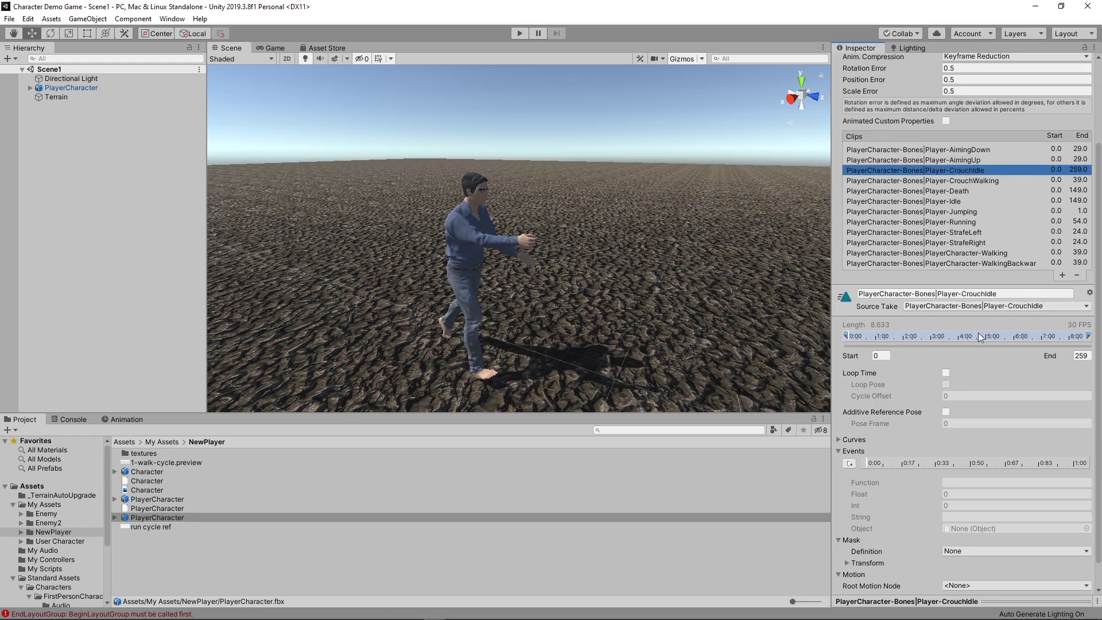
left_click(946, 373)
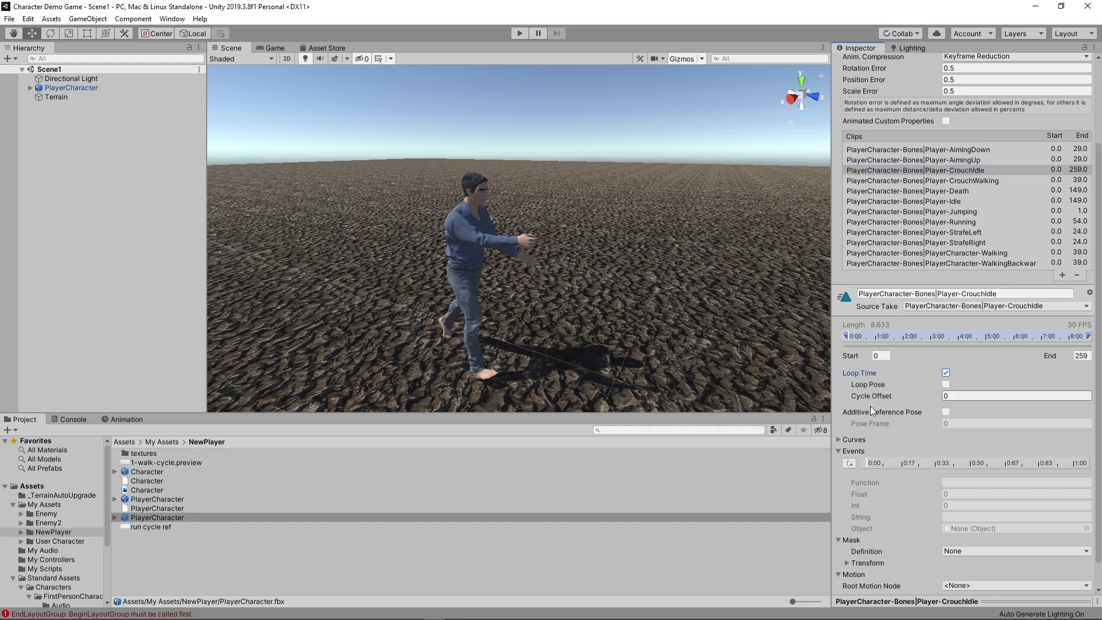
scroll(882, 407, "down", 2)
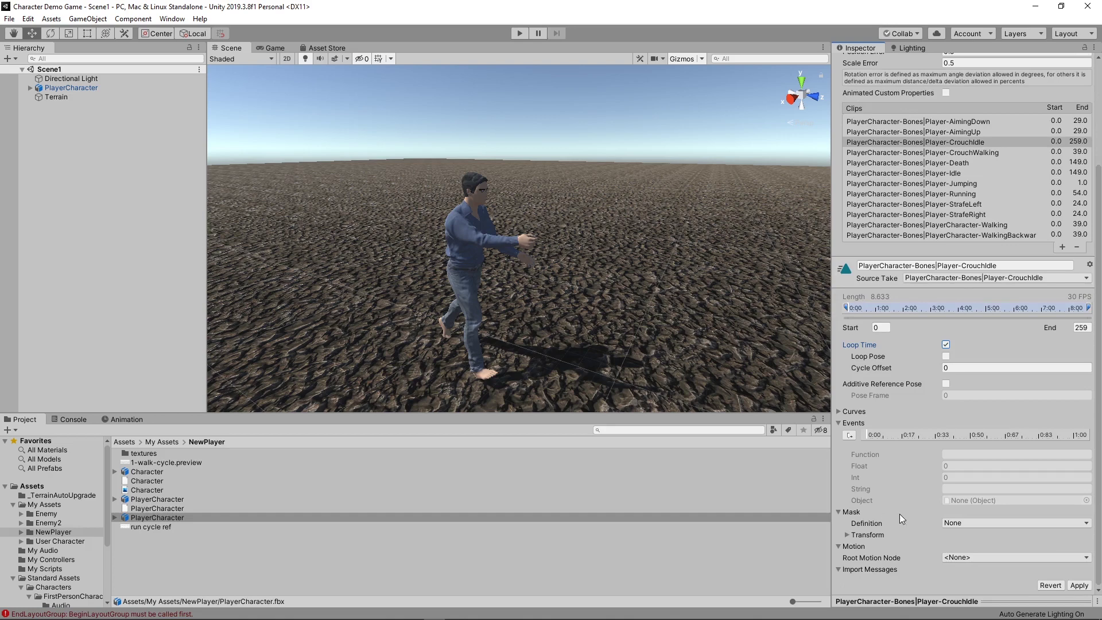
scroll(931, 419, "up", 5)
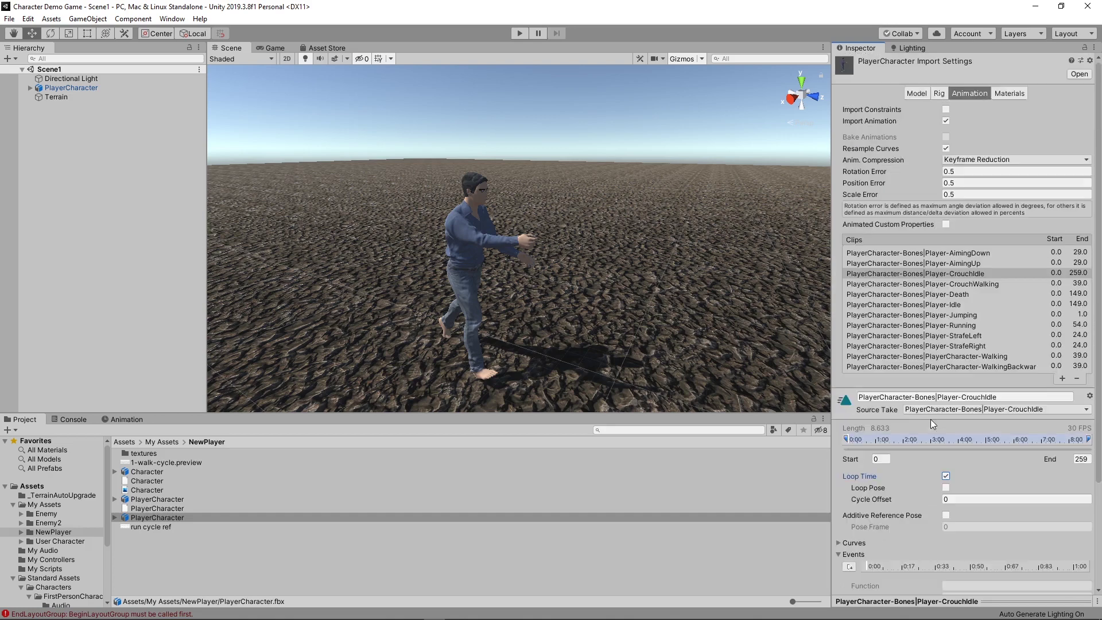
left_click(946, 283)
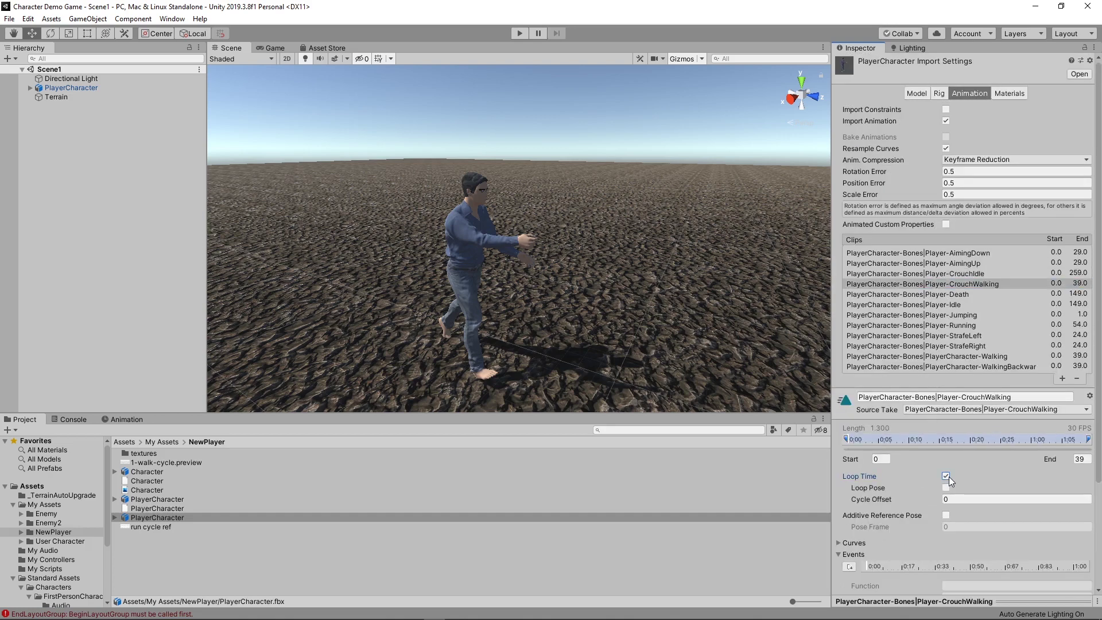
scroll(924, 458, "down", 5)
left_click(946, 356)
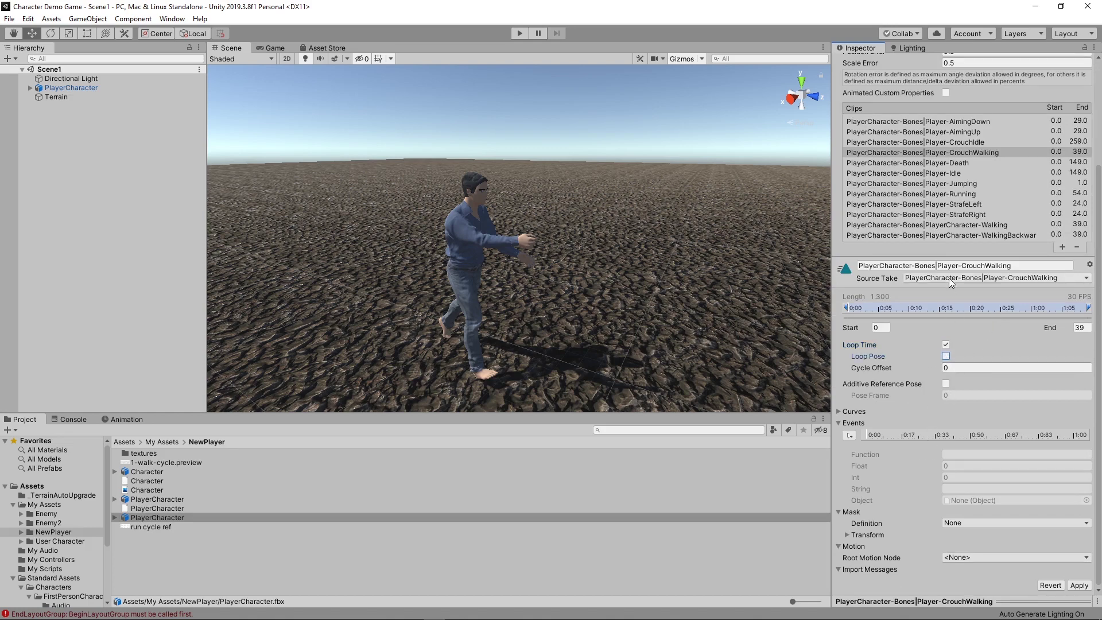
scroll(956, 173, "up", 2)
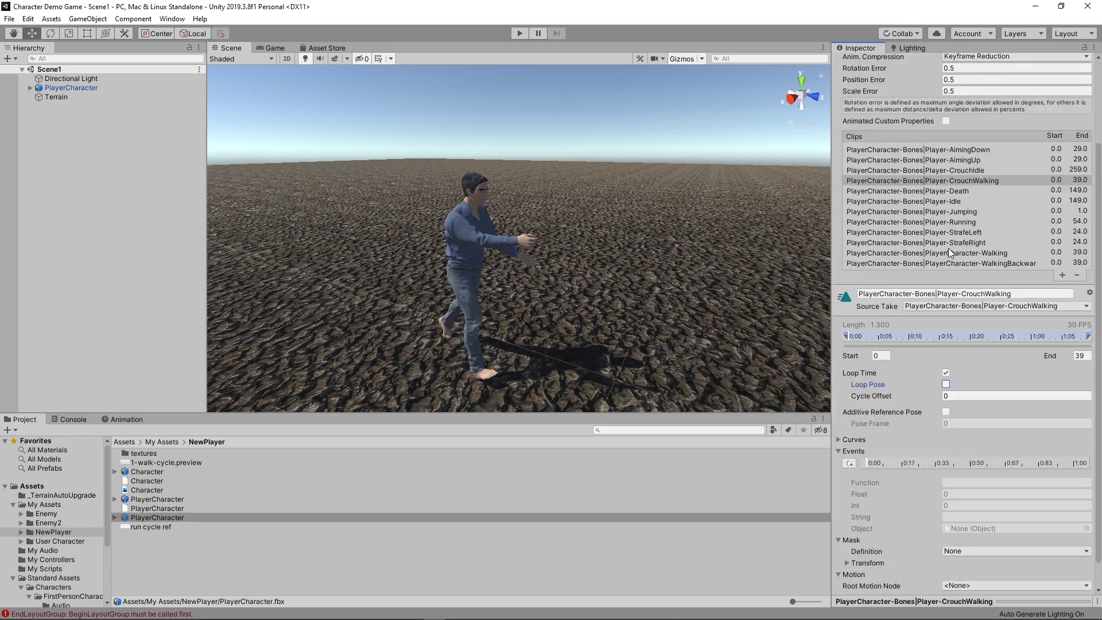
Step: Enable Loop Time for the Player-Idle and Player-Running clips, skipping Player-Death and Player-Jumping
left_click(969, 190)
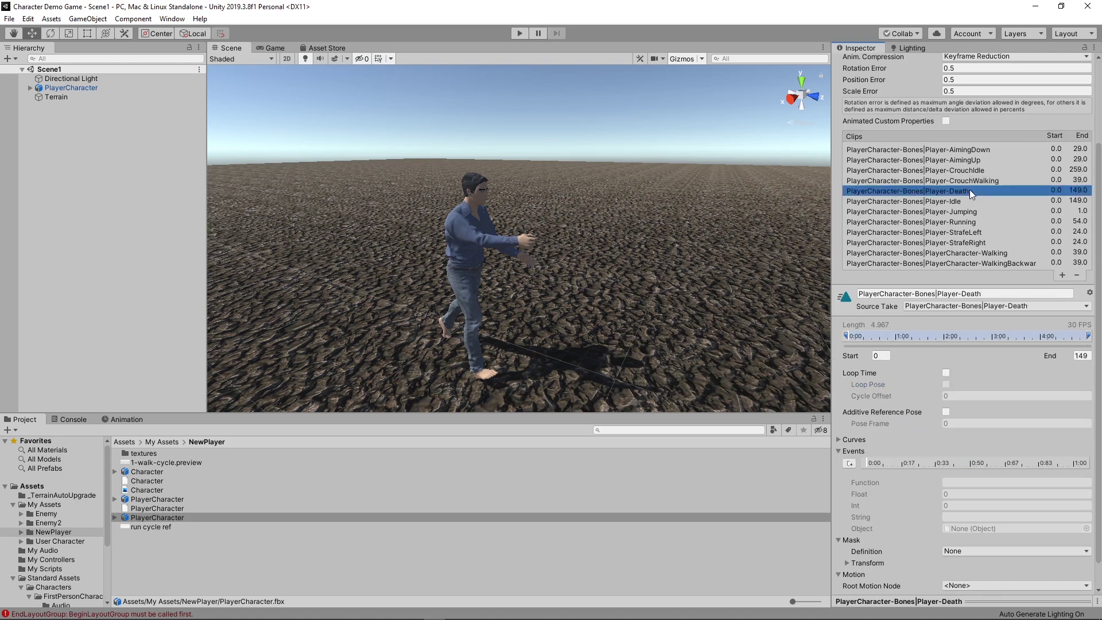
left_click(956, 198)
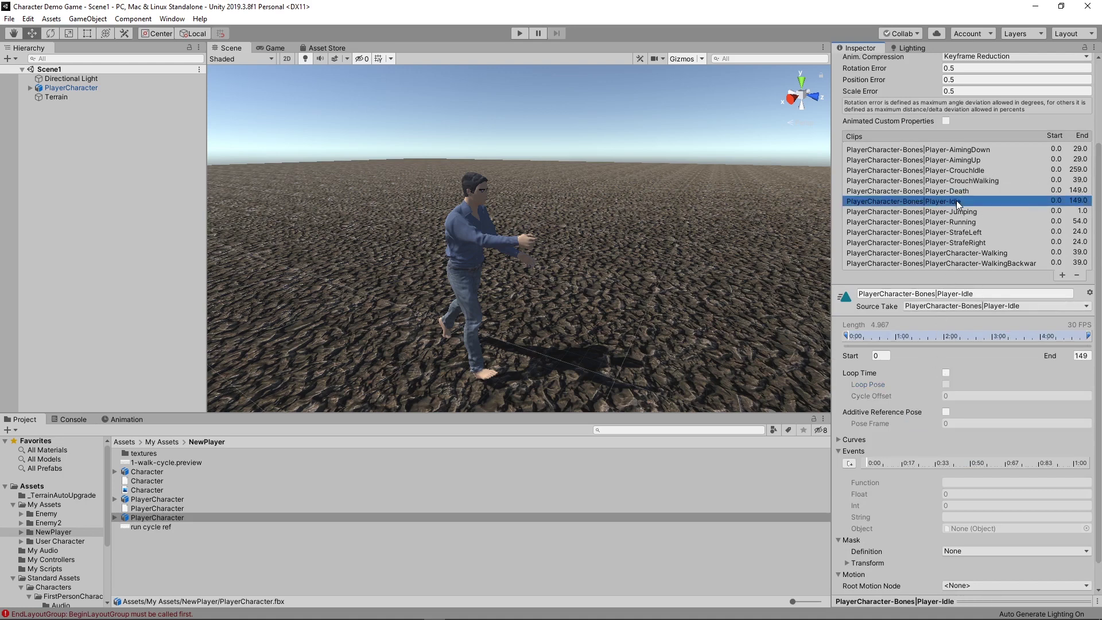
left_click(946, 373)
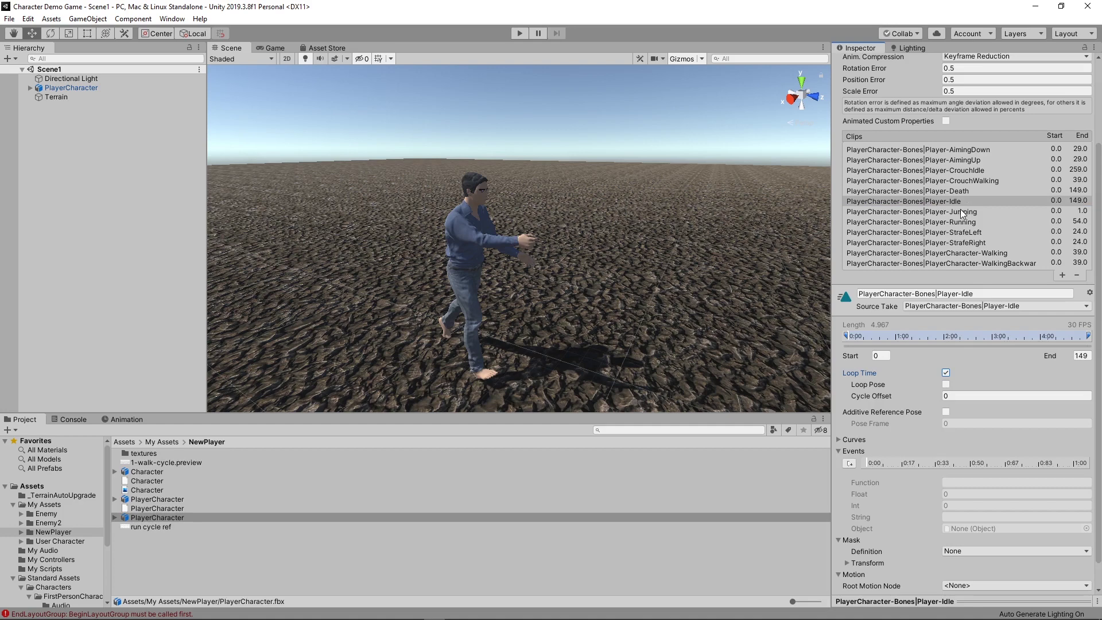
left_click(959, 222)
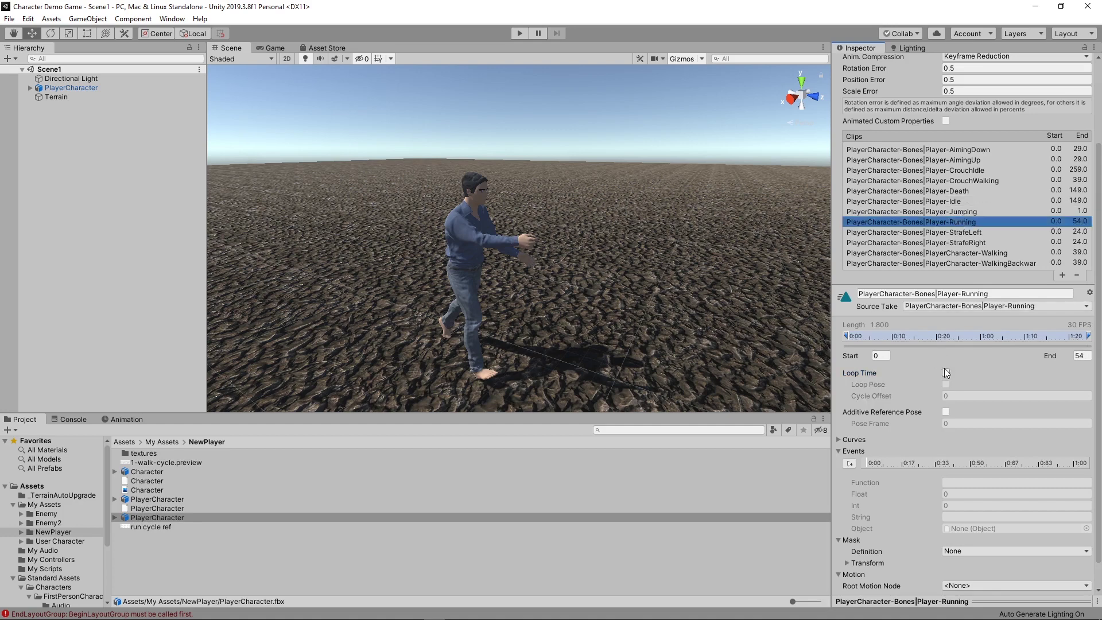
left_click(946, 372)
Step: Enable Loop Time for the Player-StrafeLeft and Player-StrafeRight clips
left_click(968, 233)
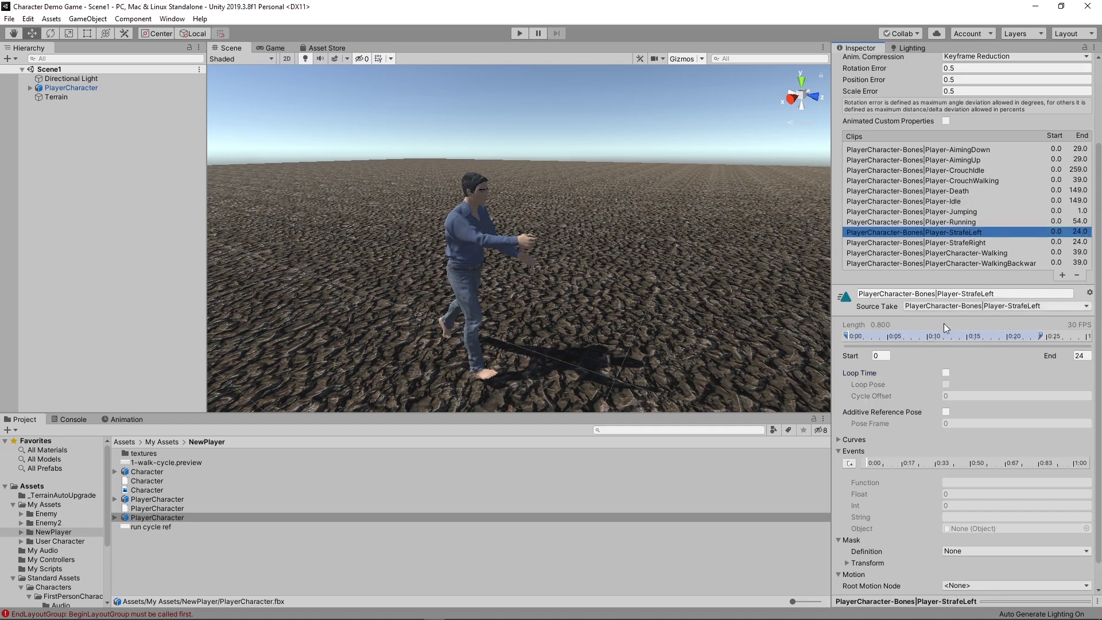
left_click(946, 372)
left_click(970, 243)
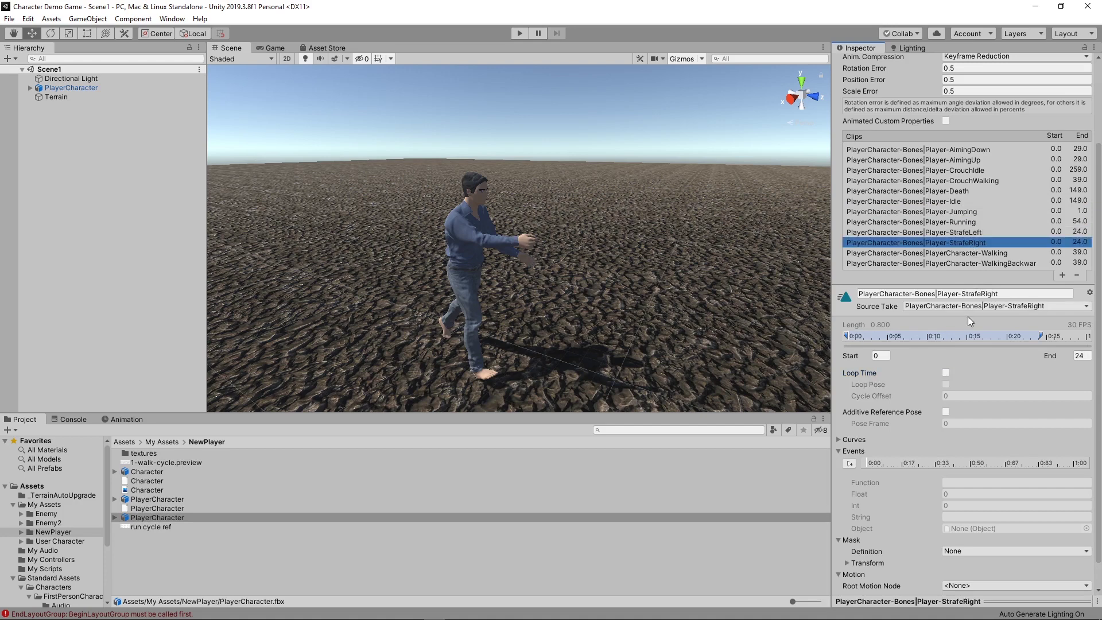
left_click(947, 373)
Step: Enable Loop Time for the PlayerCharacter-Walking and PlayerCharacter-WalkingBackwards clips and apply the import settings
left_click(996, 253)
left_click(946, 373)
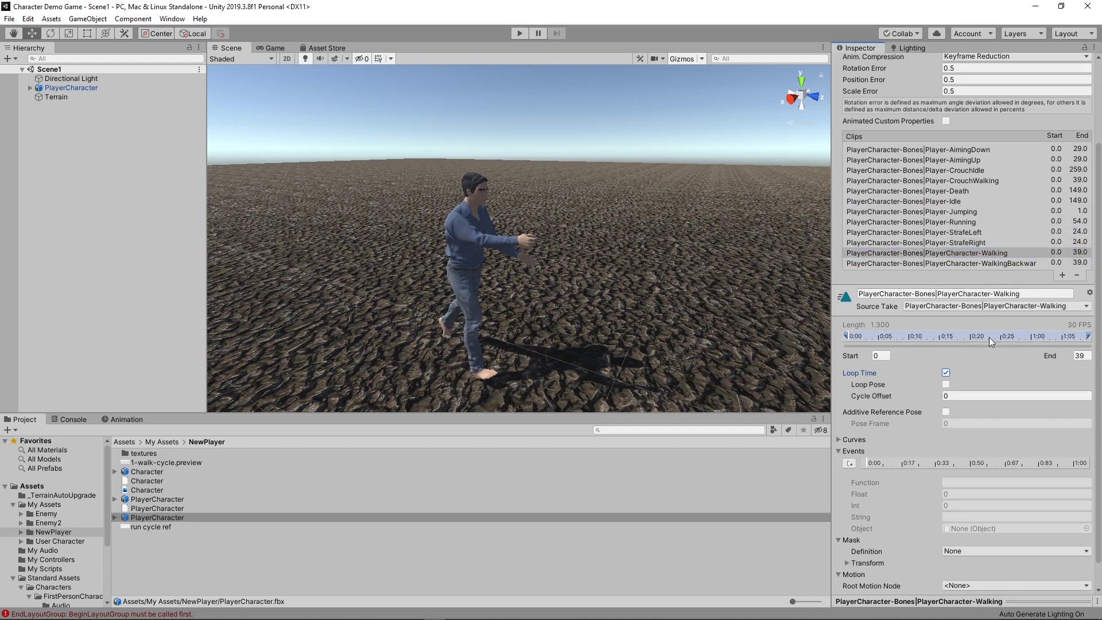
left_click(1002, 264)
left_click(946, 372)
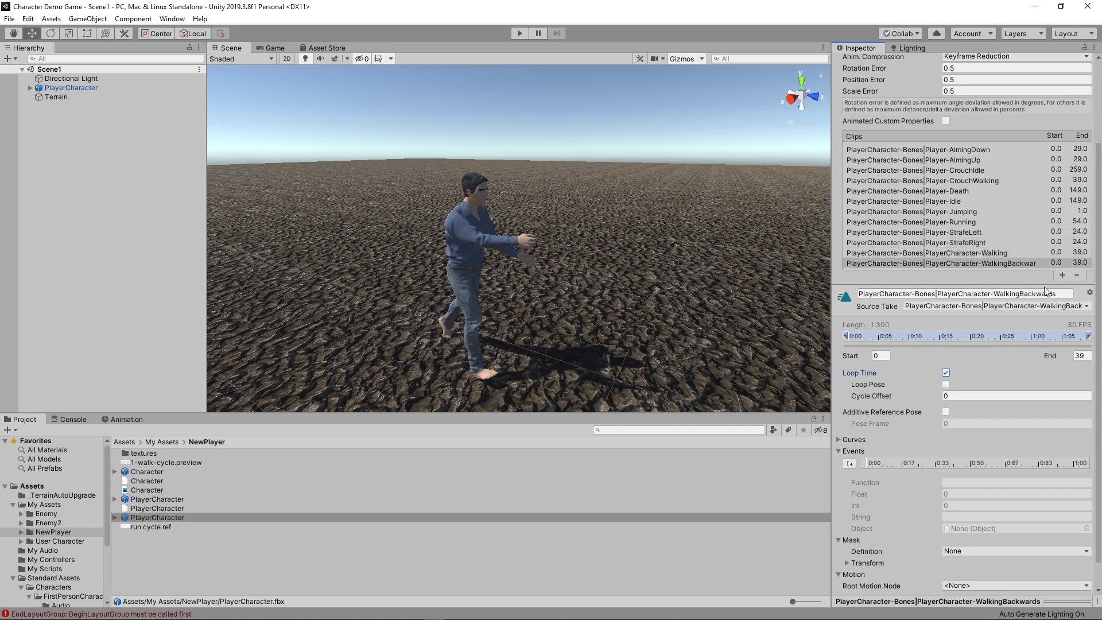
scroll(950, 322, "down", 2)
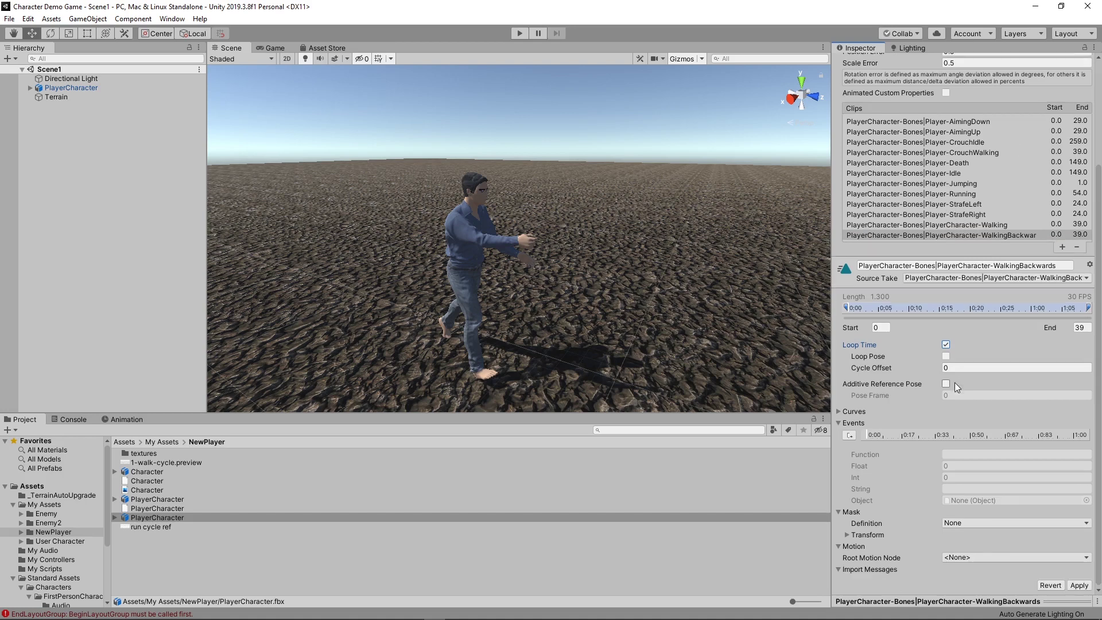
left_click(1079, 585)
Step: Play the Player-CrouchIdle clip in the animation preview to check its looping, and pause it again
scroll(897, 368, "up", 5)
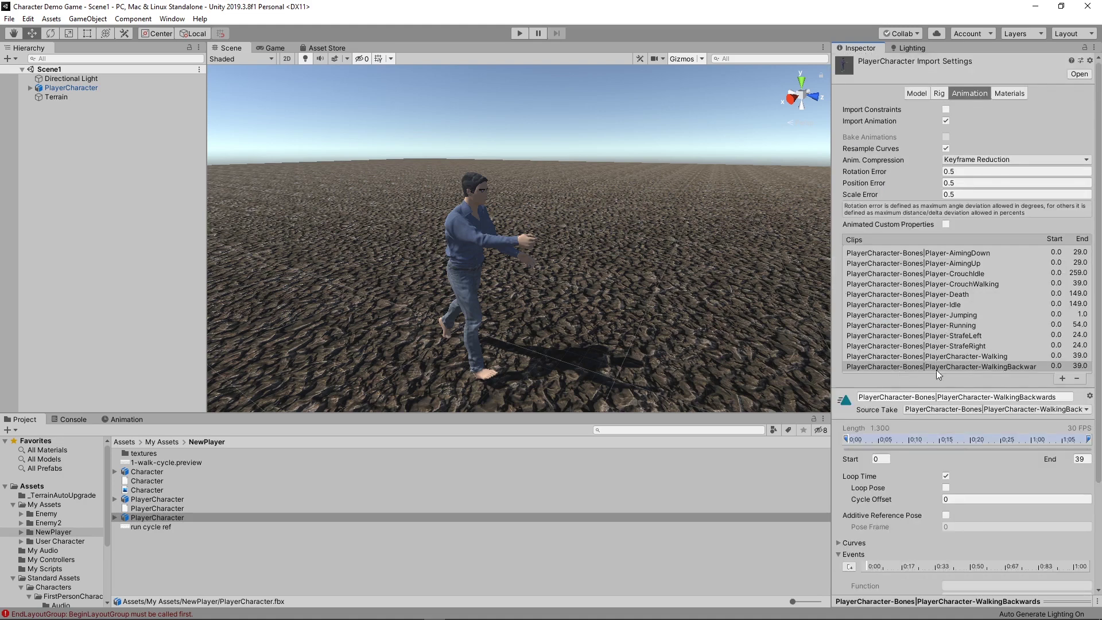
left_click(933, 602)
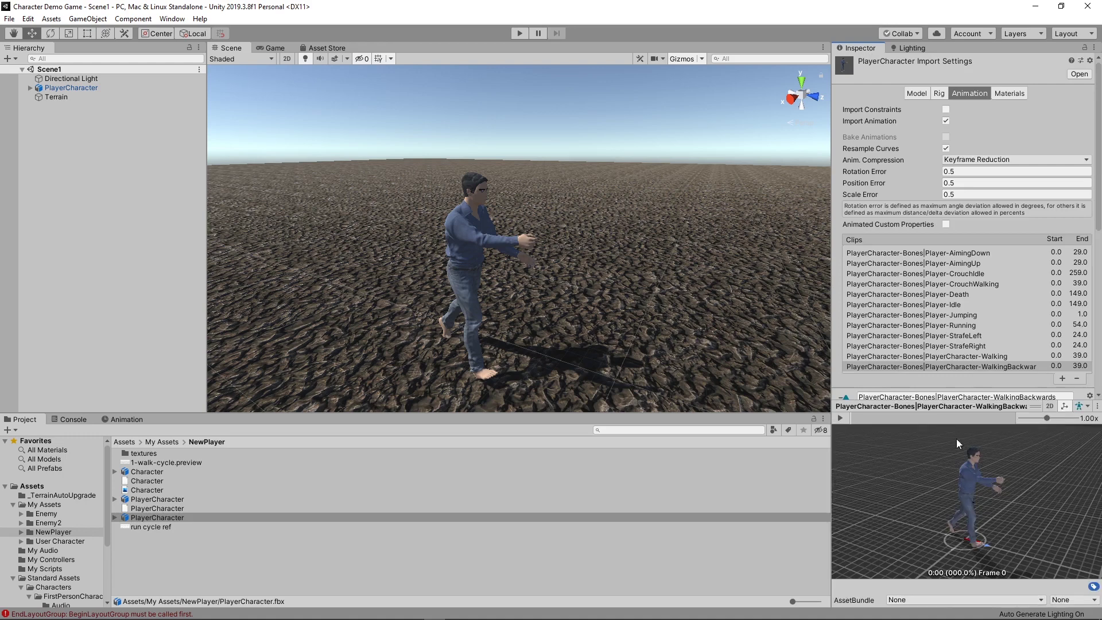
left_click(944, 274)
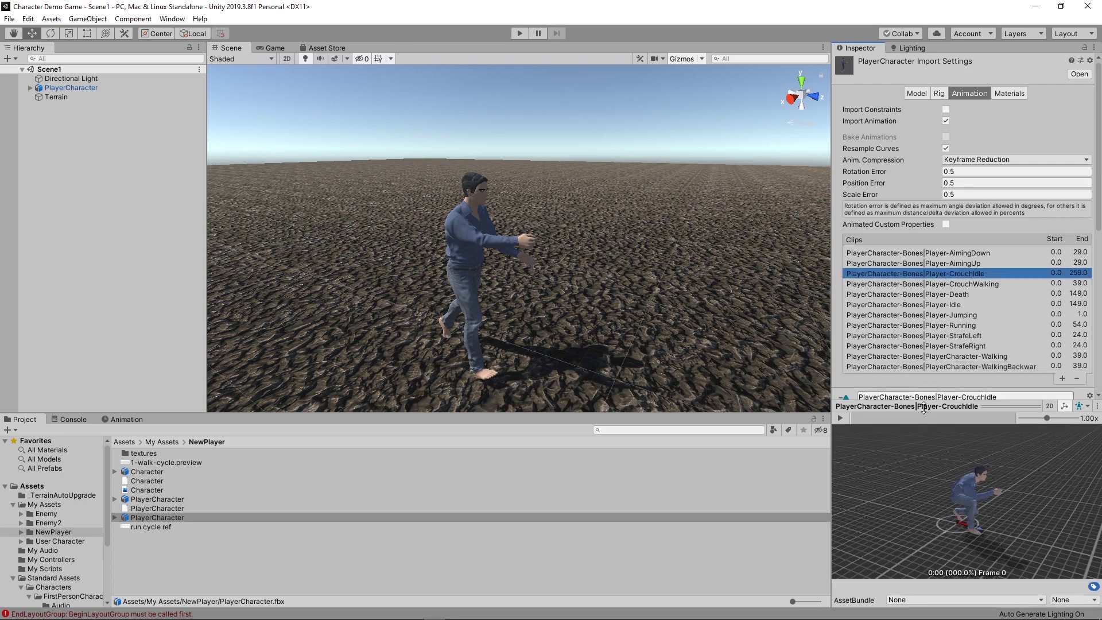
left_click(840, 418)
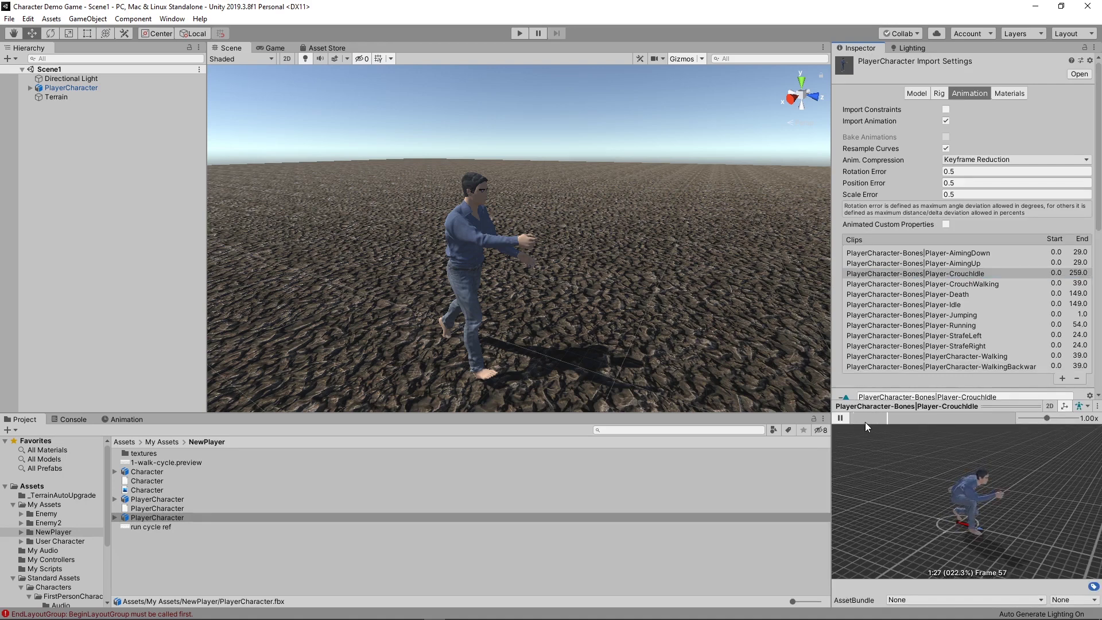
scroll(1002, 294, "down", 10)
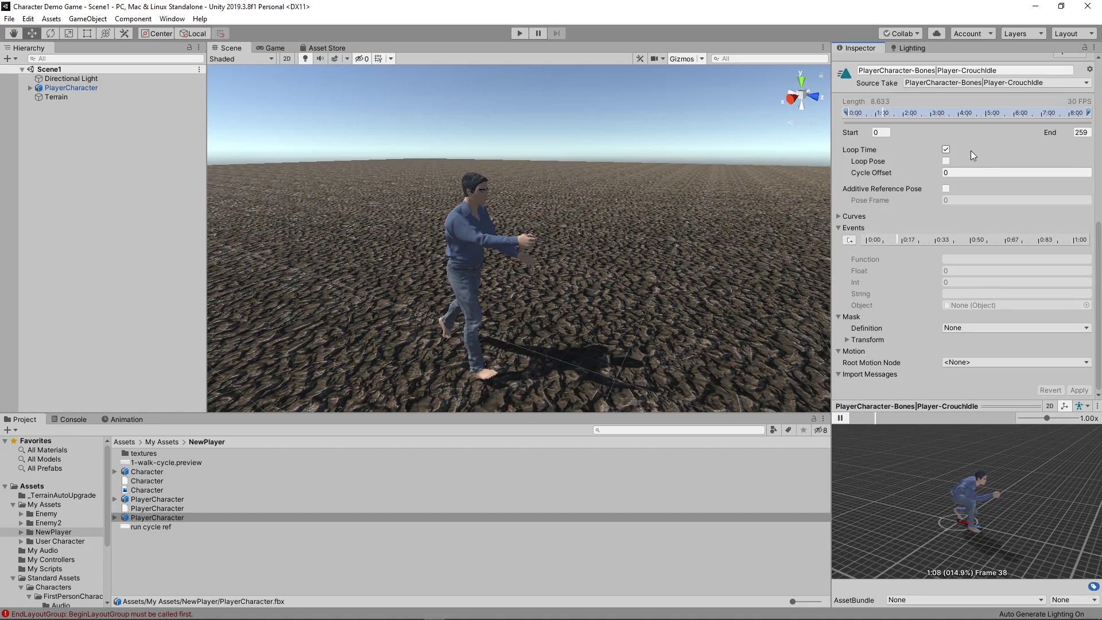
left_click(841, 418)
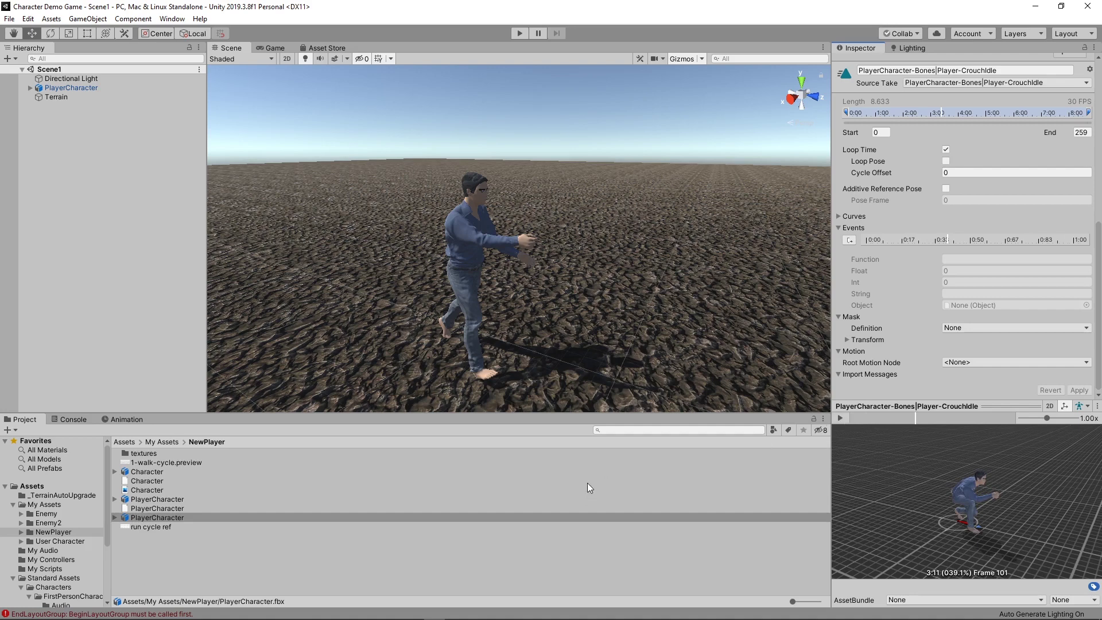
mouse_move(360, 613)
scroll(894, 199, "up", 10)
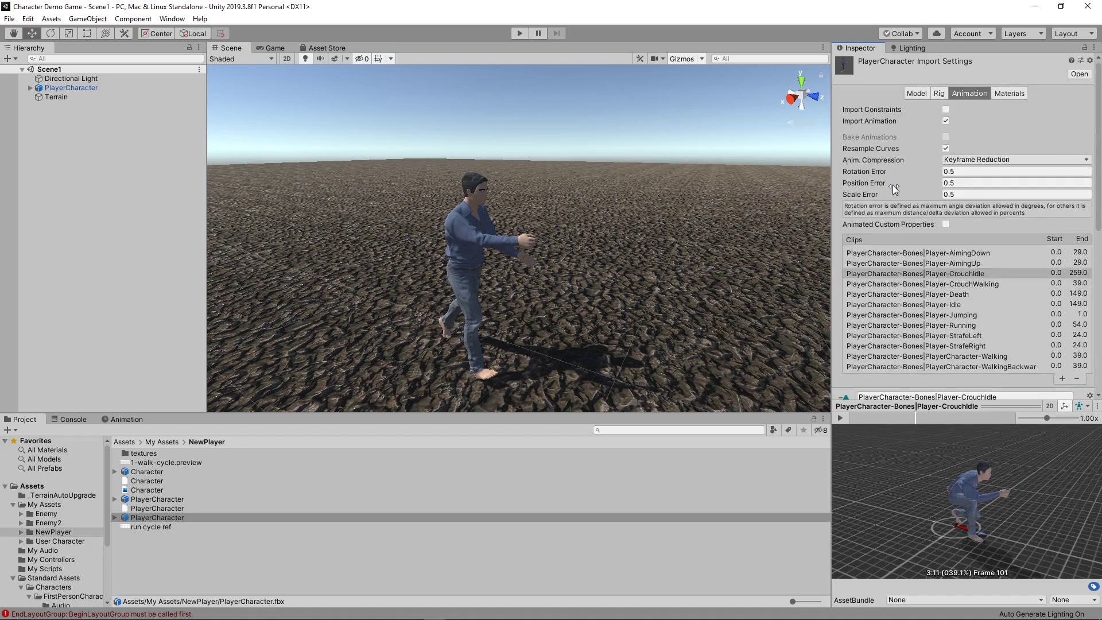
Step: Create a prefab variant from PlayerCharacter.fbx in the NewPlayer folder and name it PlayerCharacterVariant
right_click(174, 518)
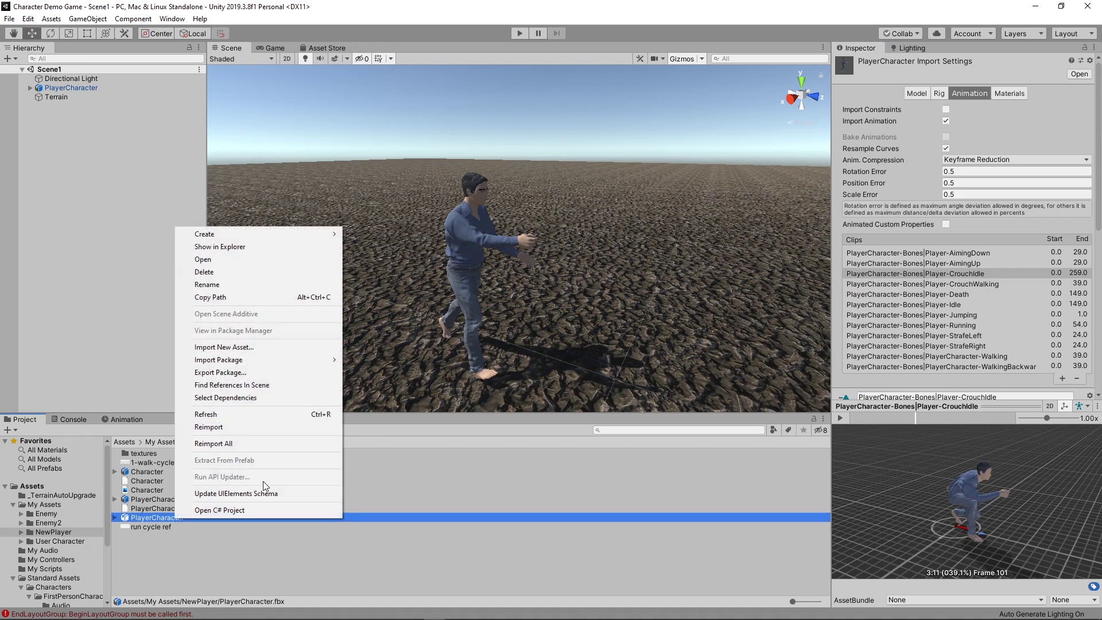
mouse_move(295, 233)
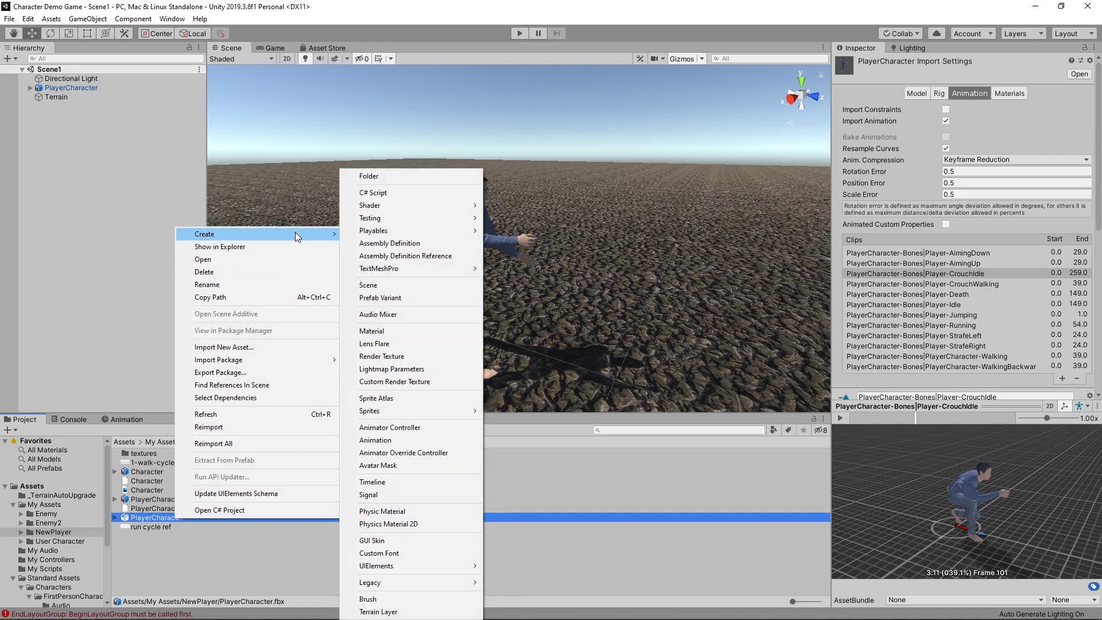
left_click(384, 298)
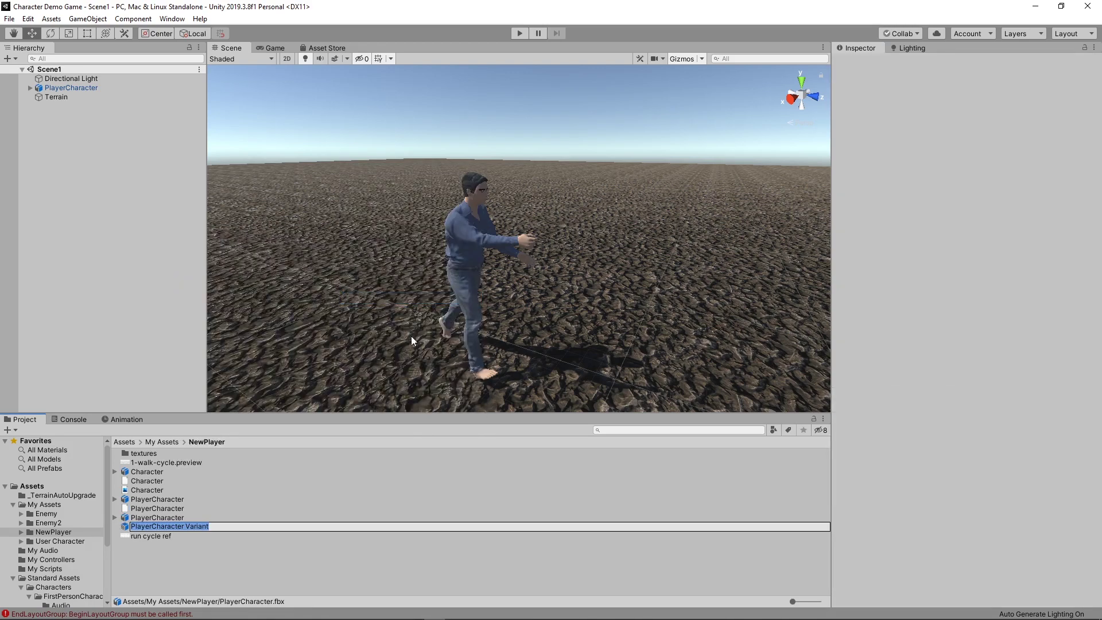
left_click(185, 527)
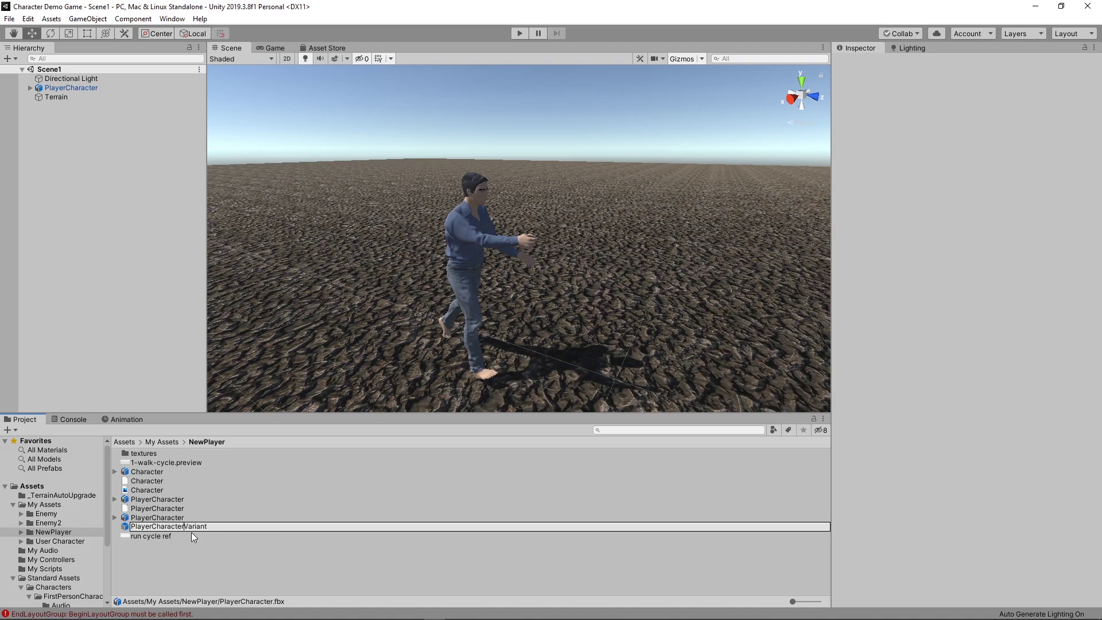
key("Return")
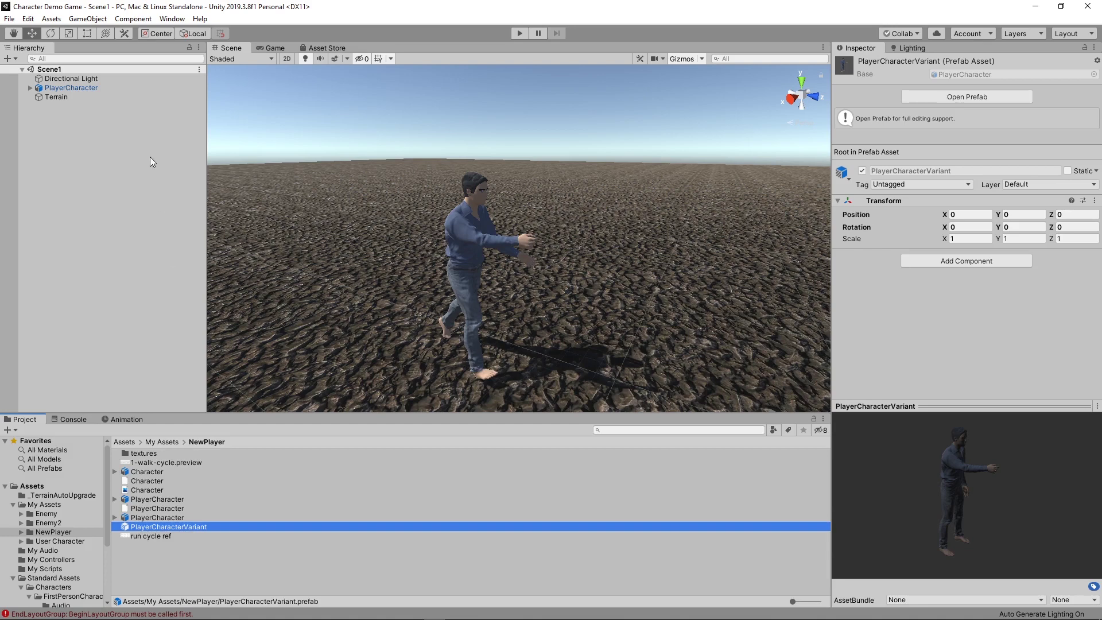
Step: Open the PlayerCharacterVariant prefab for editing and add a Character Controller component to its root
double_click(127, 530)
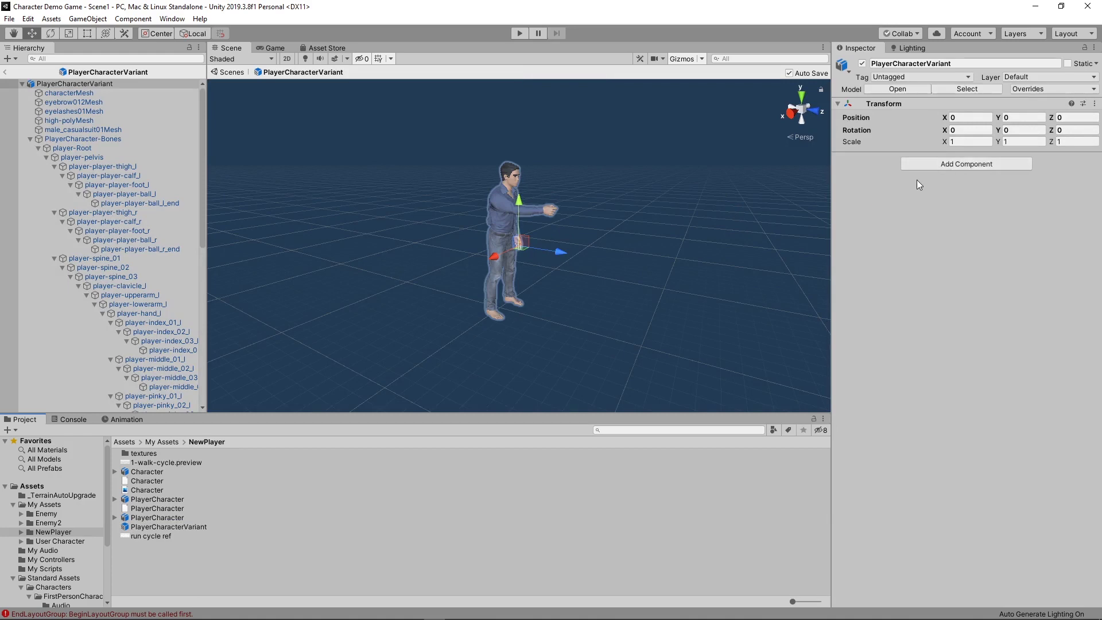
left_click(932, 164)
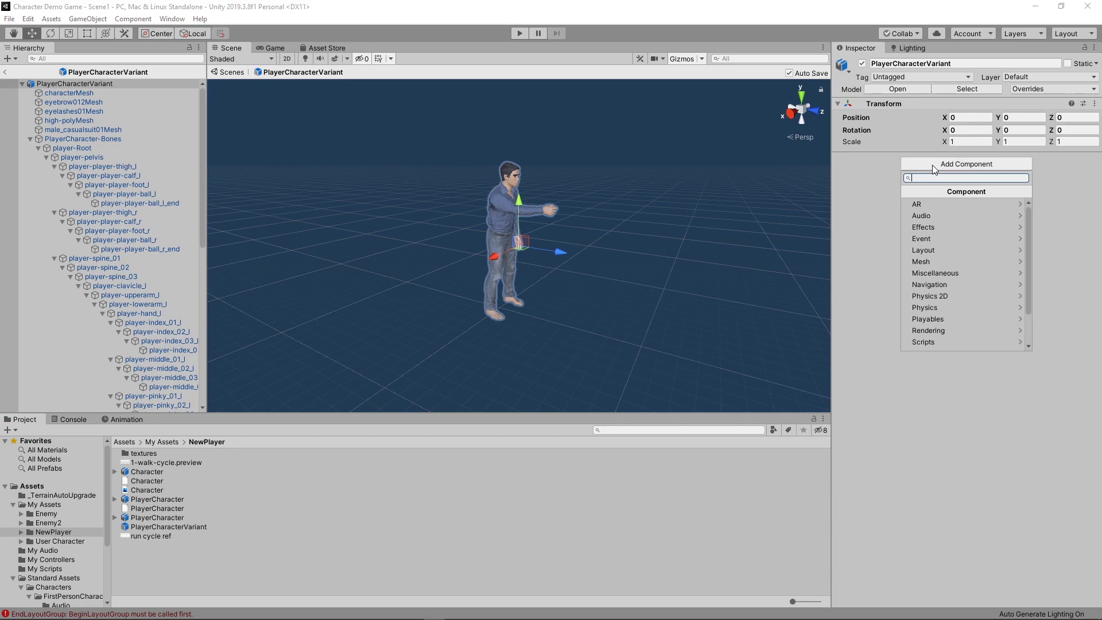
type("character")
key("Return")
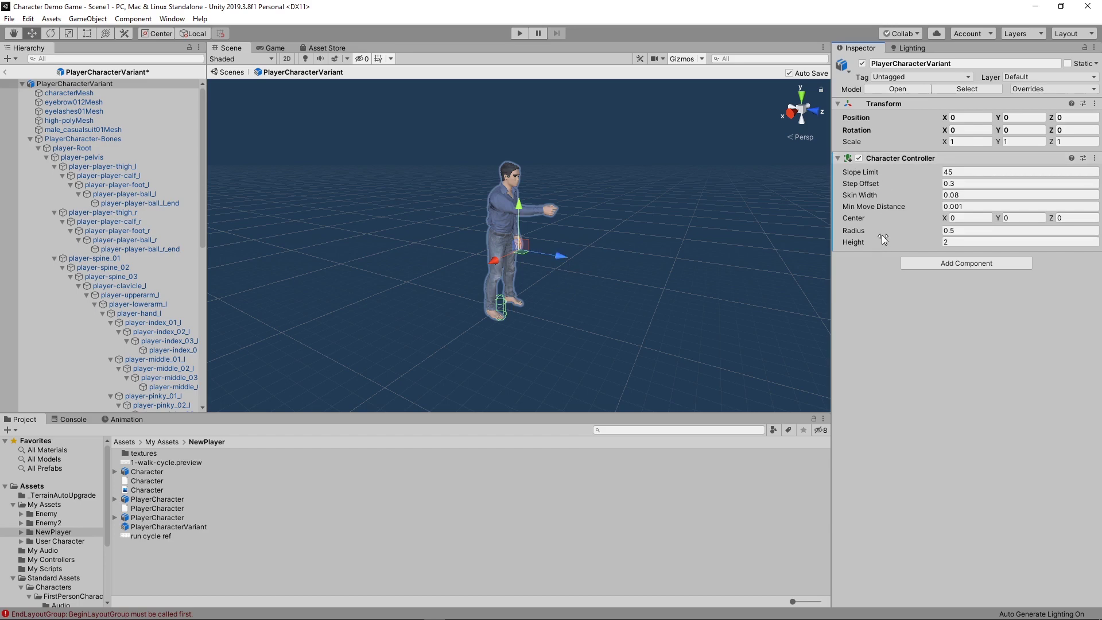
Step: Set the Character Controller's height to 5.2, its centre Y to 4.58 and its radius to 1.1
left_click_drag(874, 241, 936, 241)
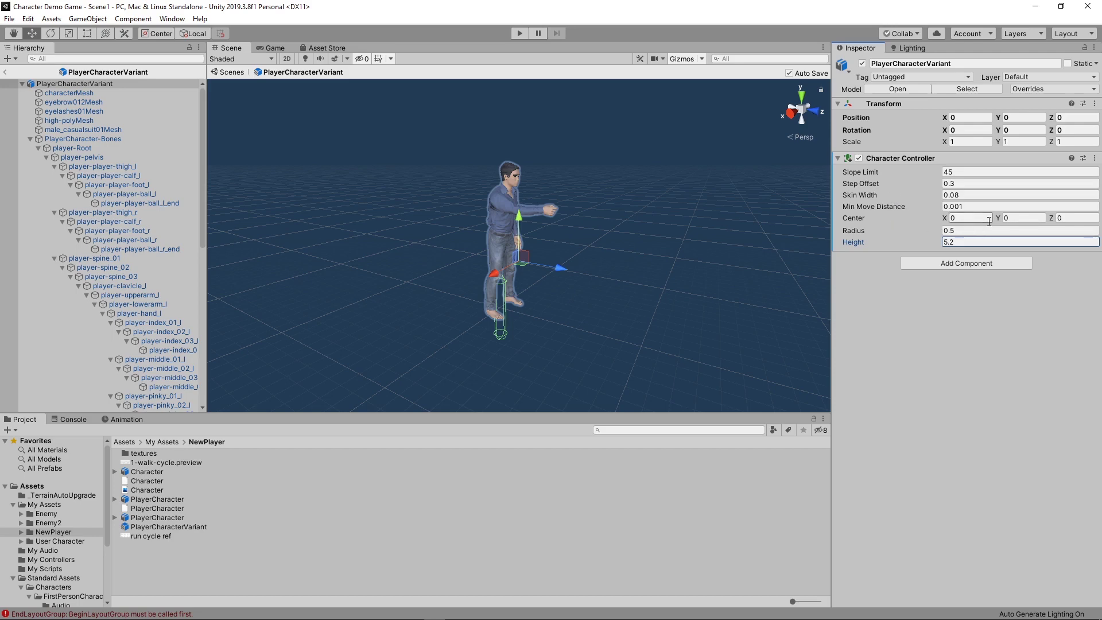
left_click_drag(999, 218, 1075, 206)
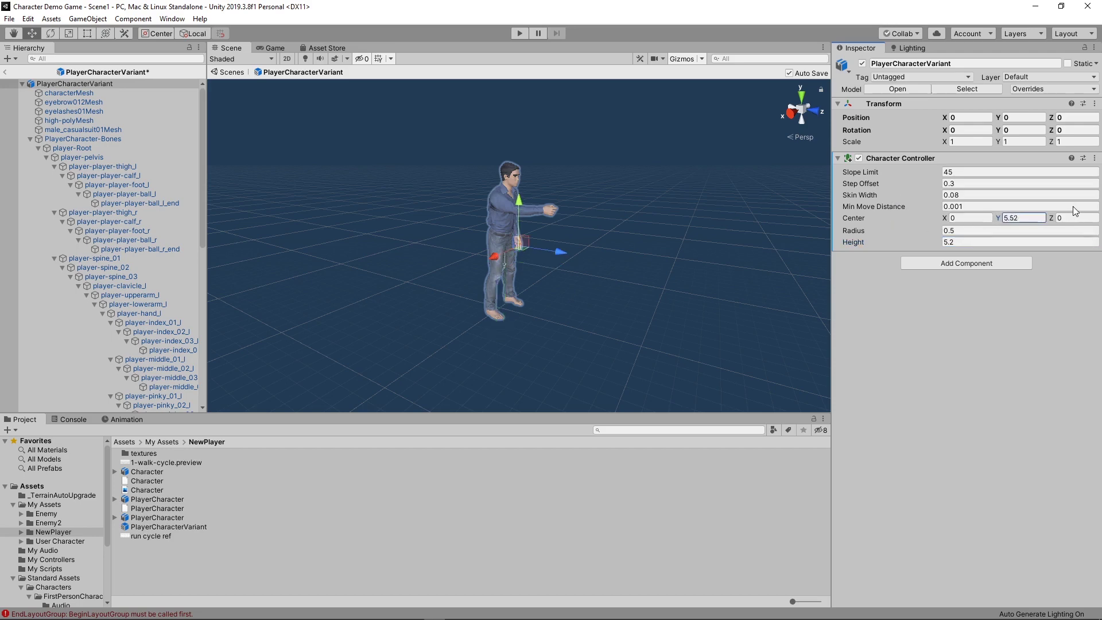
left_click(931, 235)
type("1.1")
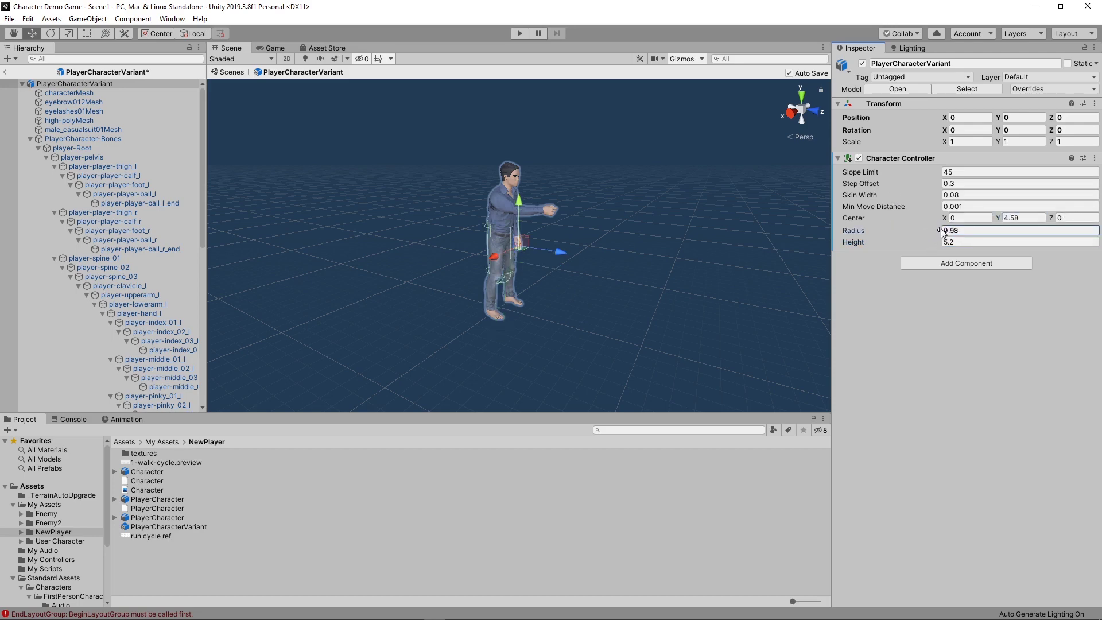
Step: Fit the Character Controller capsule to the body with a height of 10.46 and a centre Y of 5.17
right_click_drag(533, 300, 562, 305)
middle_click_drag(486, 290, 602, 278)
left_click_drag(906, 242, 1002, 232)
middle_click_drag(531, 275, 620, 207)
middle_click_drag(569, 266, 595, 234)
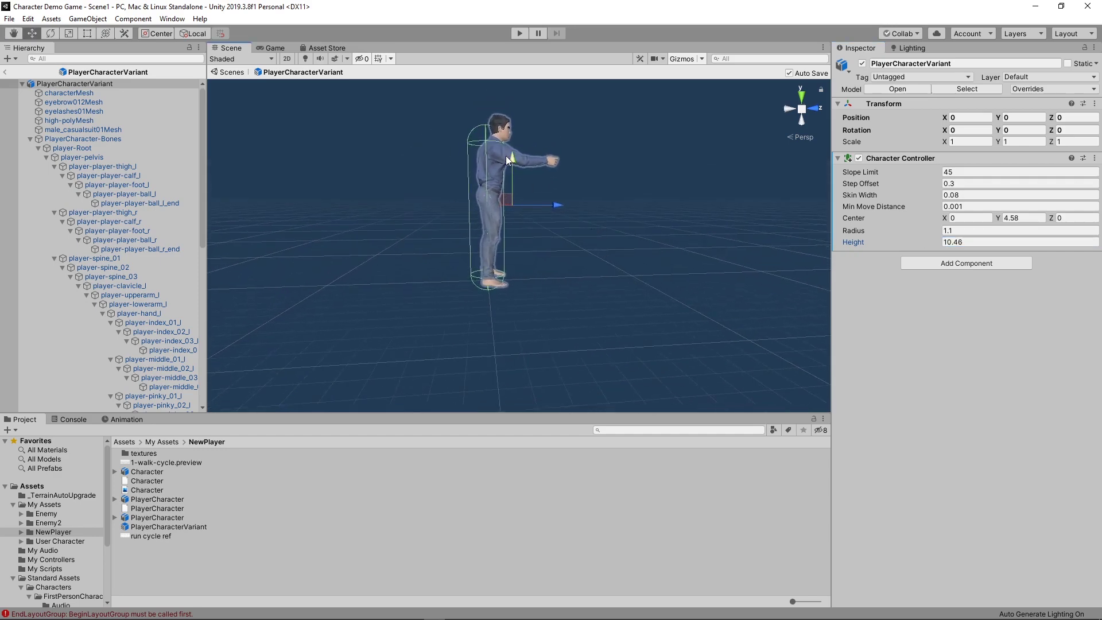
middle_click_drag(549, 190, 482, 324)
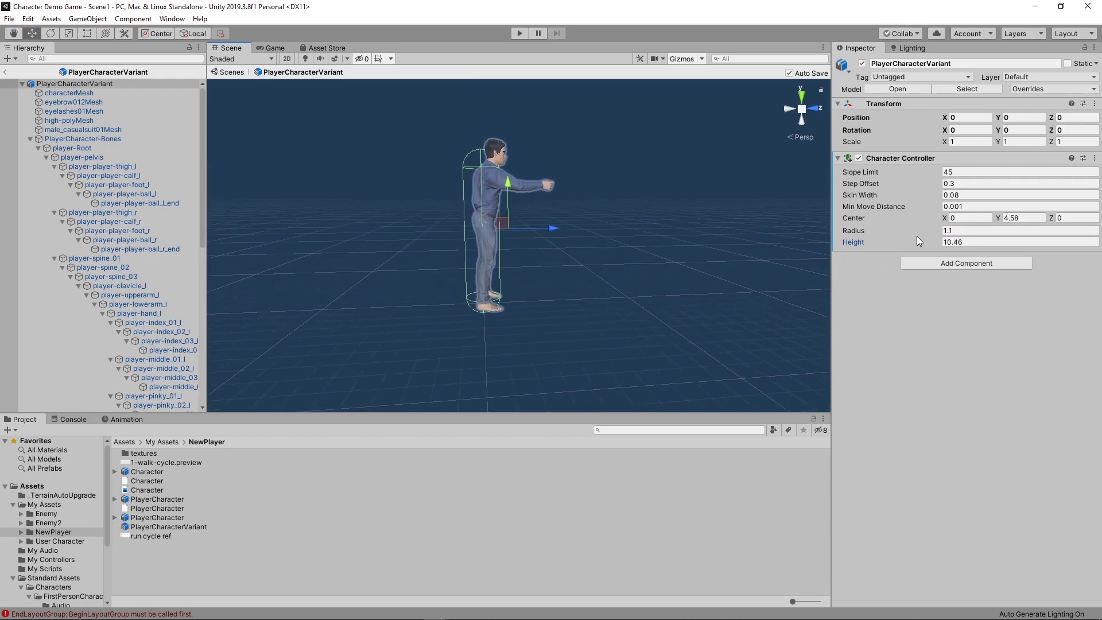
middle_click_drag(439, 332, 492, 310)
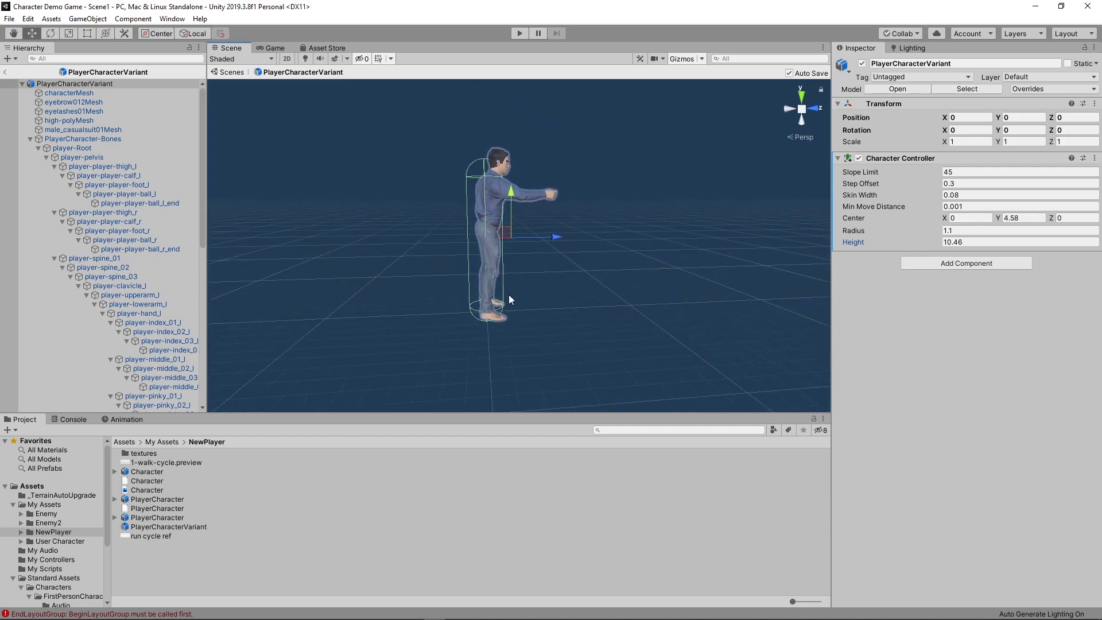
left_click(1003, 219)
type("5.17")
Step: Examine how the Character Controller capsule fits the character in the front and right orthographic views
left_click_drag(770, 291, 620, 249, "alt")
left_click(816, 109)
left_click(815, 108)
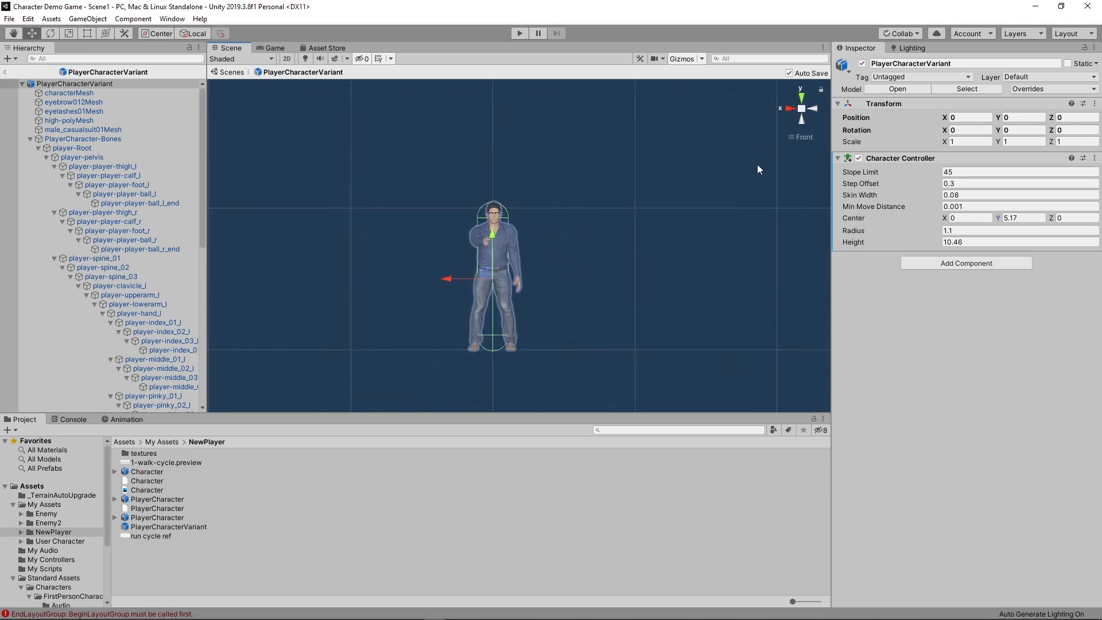
scroll(454, 333, "up", 5)
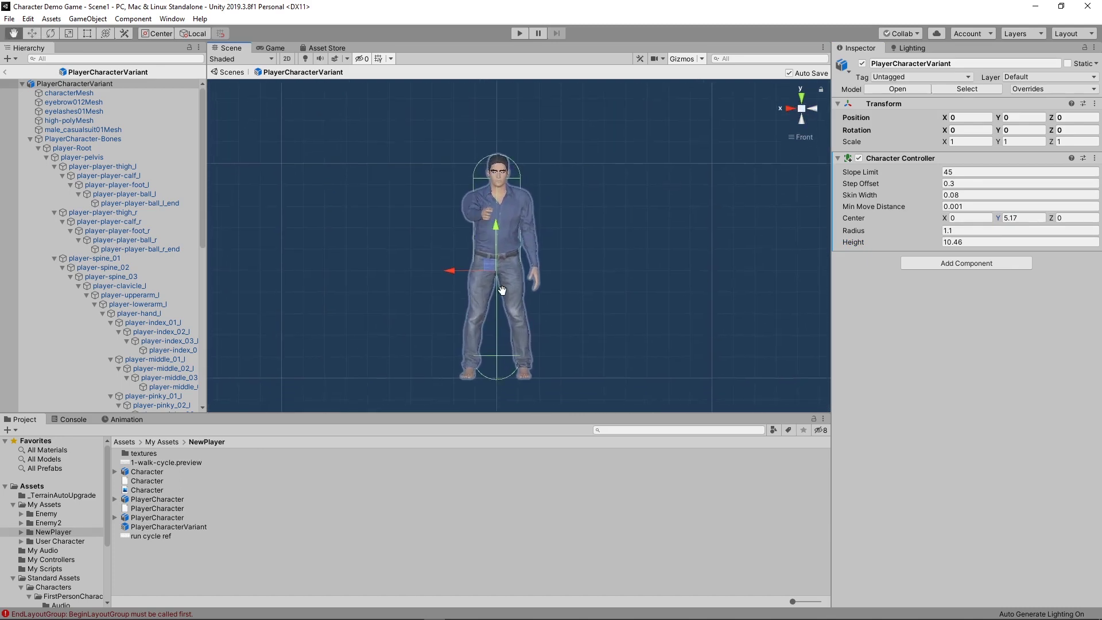
left_click(811, 107)
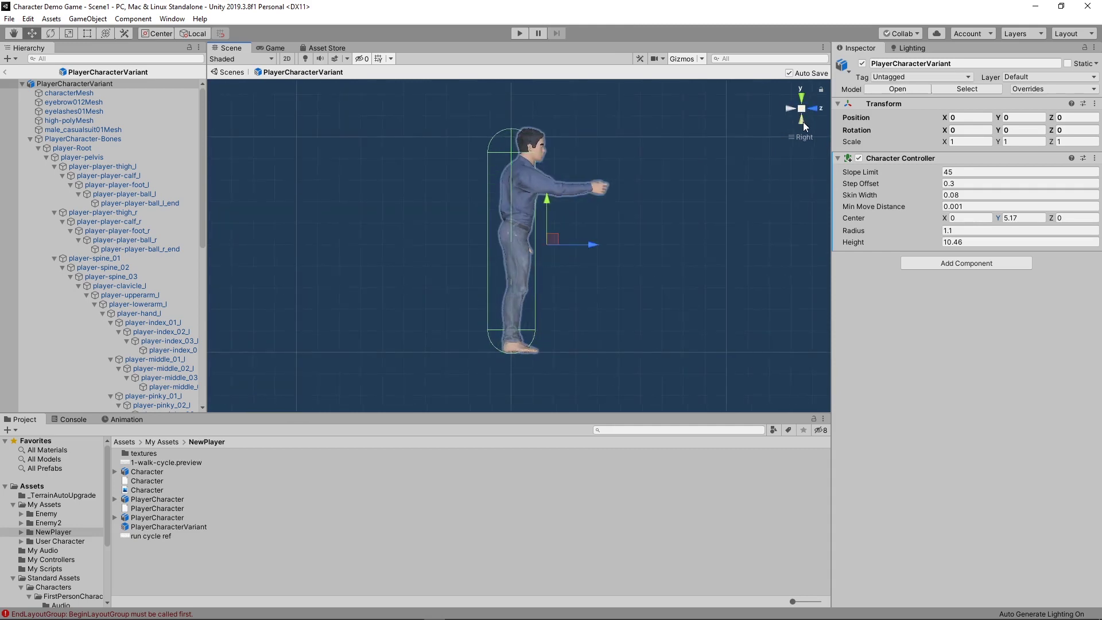
left_click(802, 109)
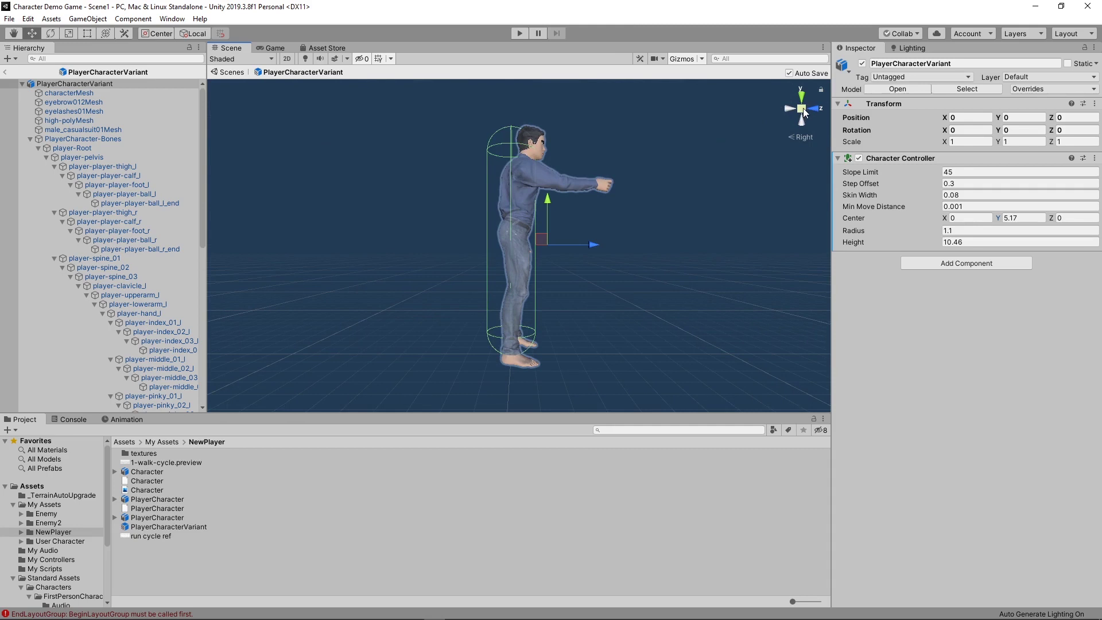
left_click(803, 108)
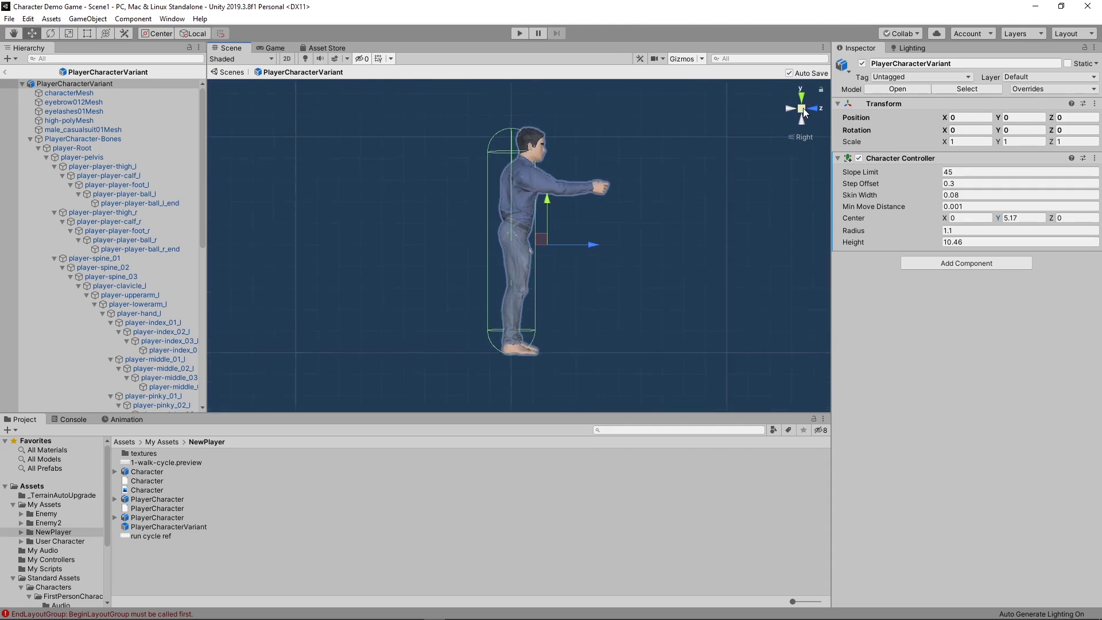
left_click(803, 108)
left_click(804, 108)
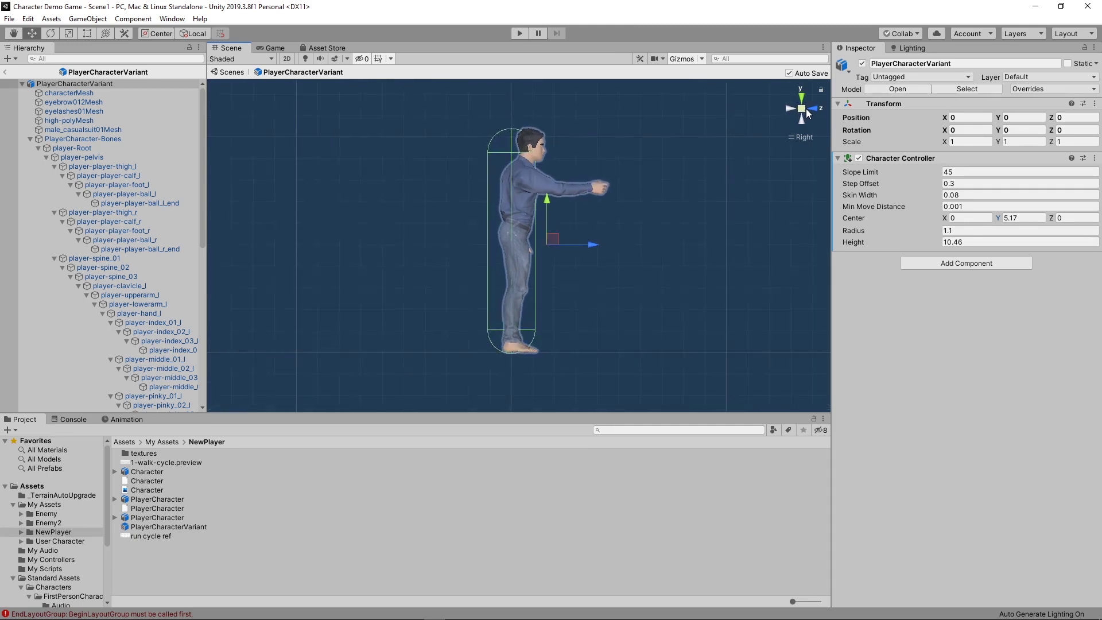
left_click(815, 109)
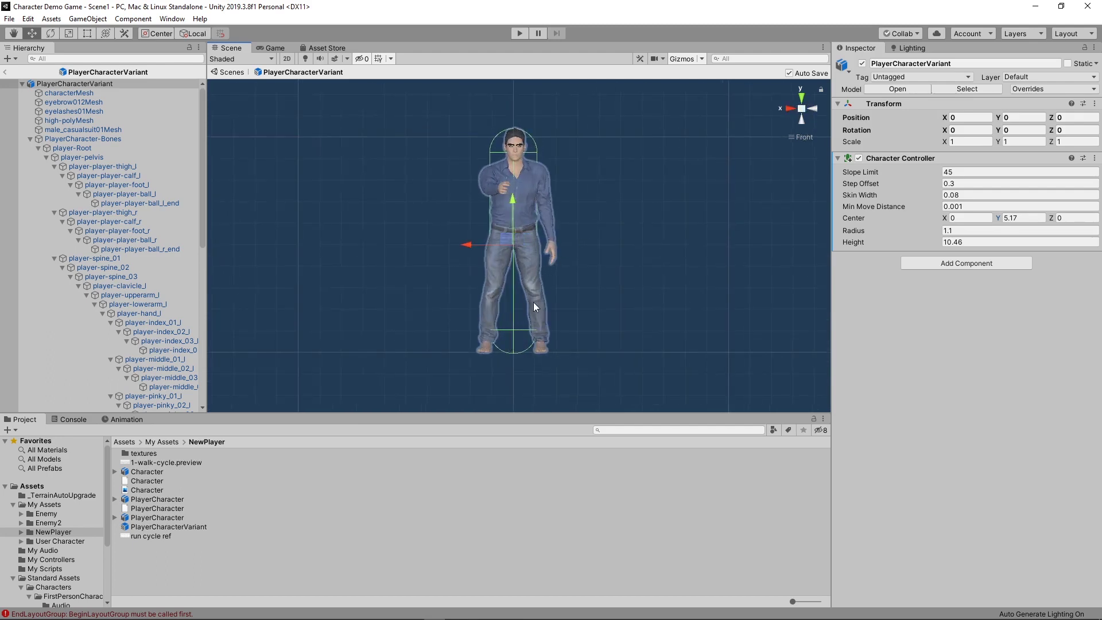
Step: Fine-tune the Character Controller's height to 10.34
left_click(954, 229)
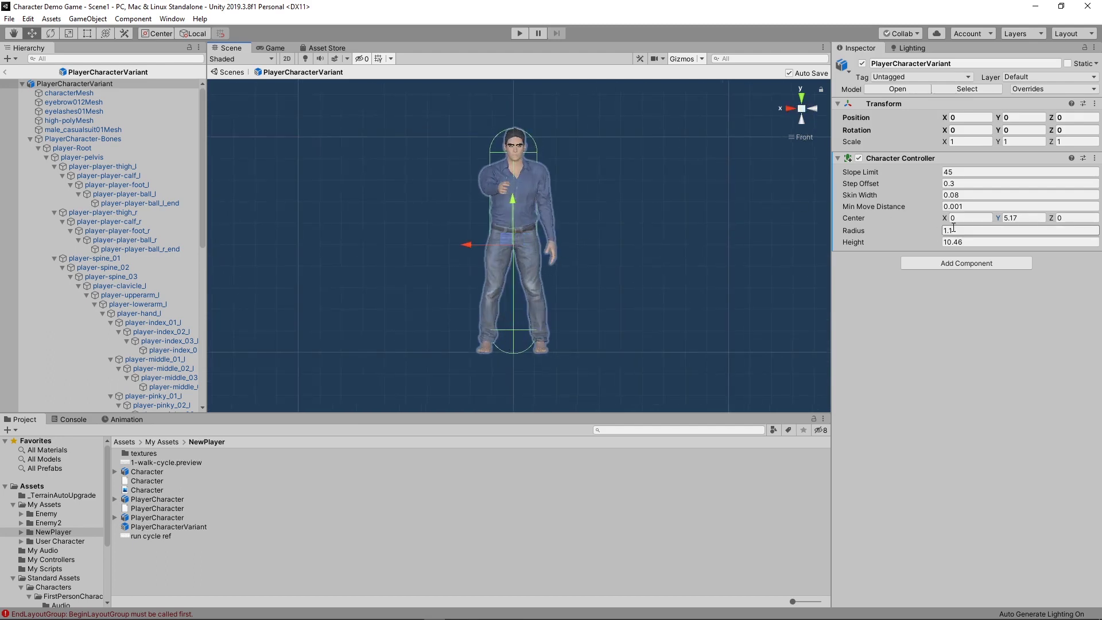
key("Return")
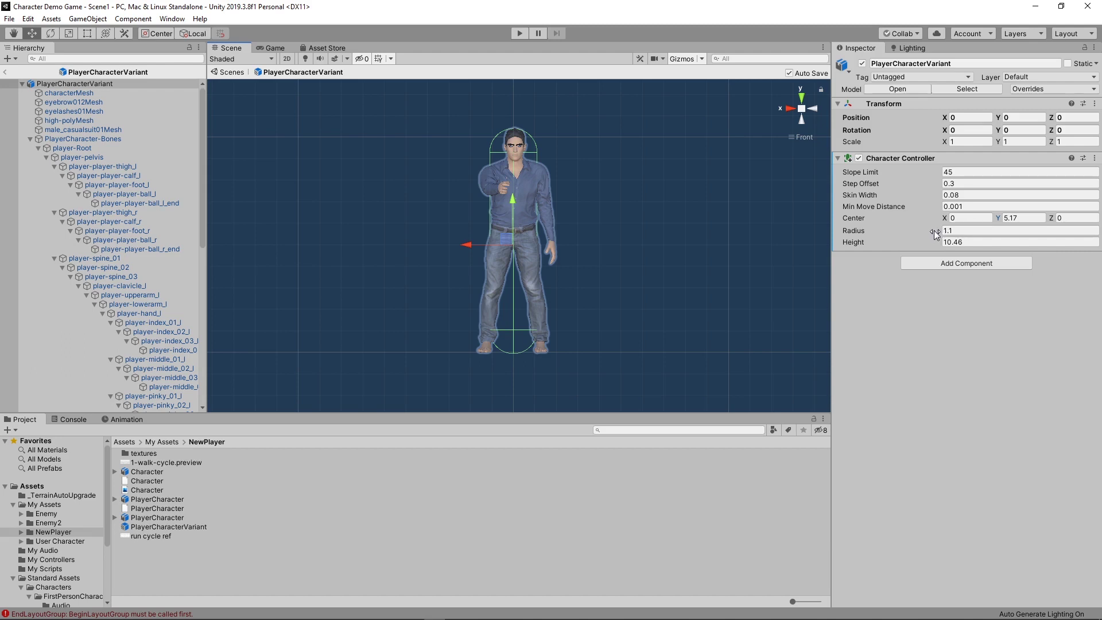
left_click_drag(932, 240, 935, 243)
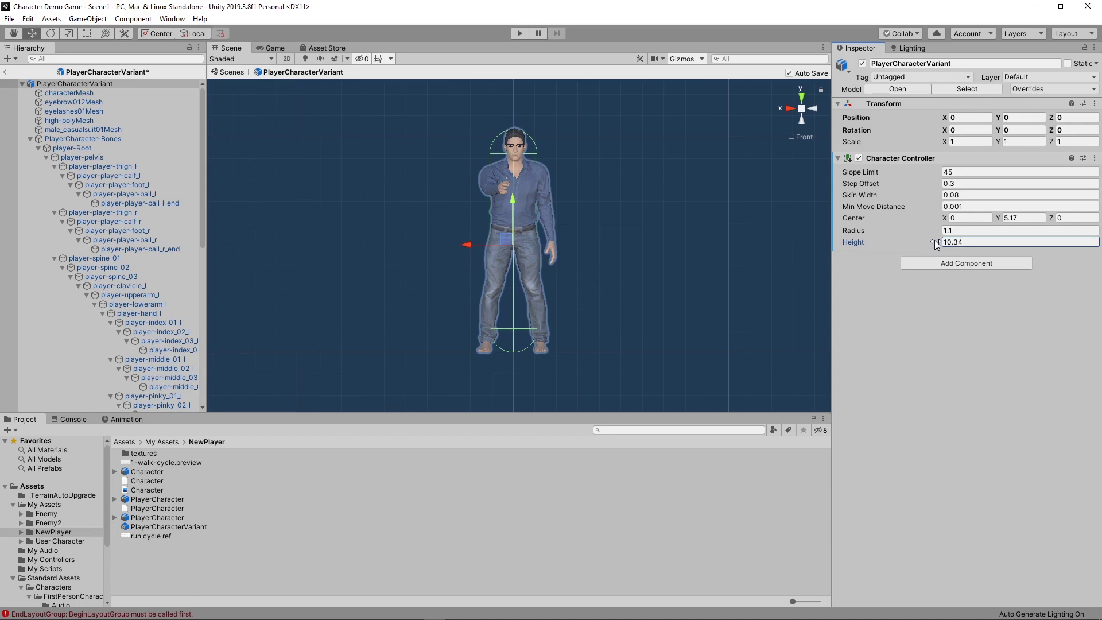
Step: Shift the Character Controller capsule forward to a centre Z of 0.35 so it lines up with the body
left_click_drag(451, 271, 647, 305, "alt")
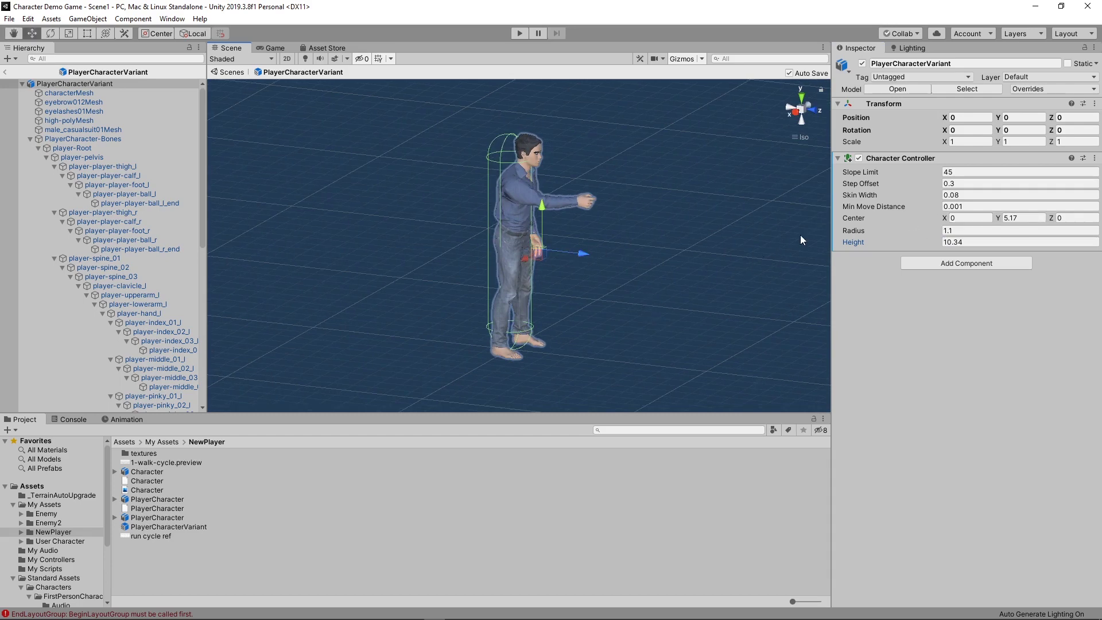
left_click_drag(1052, 218, 1057, 218)
left_click_drag(661, 261, 669, 290, "alt")
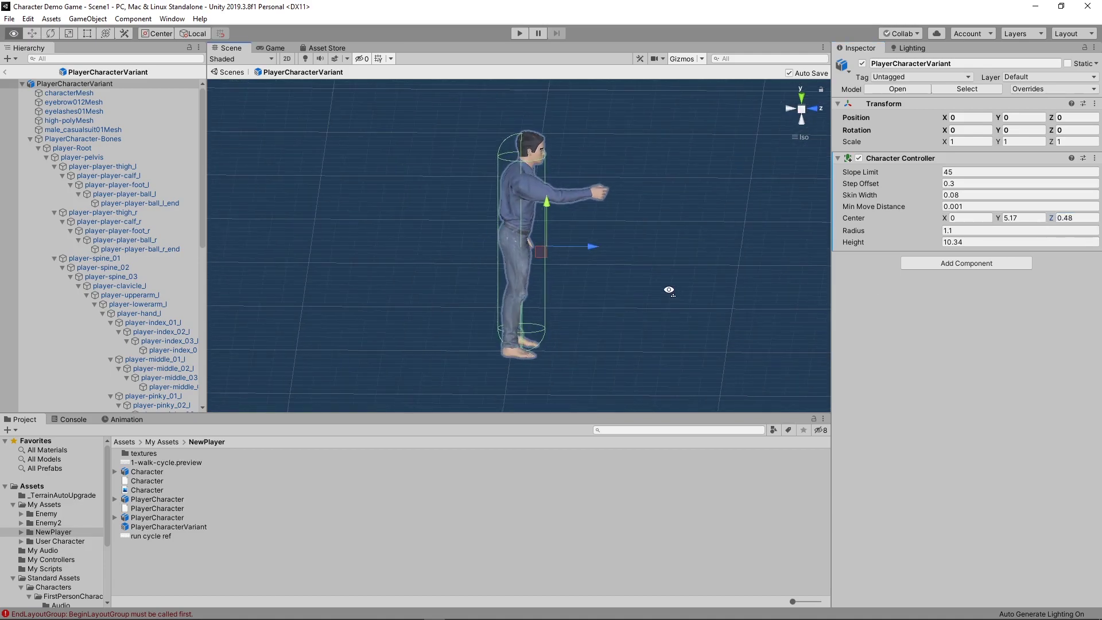
left_click(1050, 218)
left_click_drag(1049, 217, 1045, 218)
left_click_drag(684, 267, 726, 267, "alt")
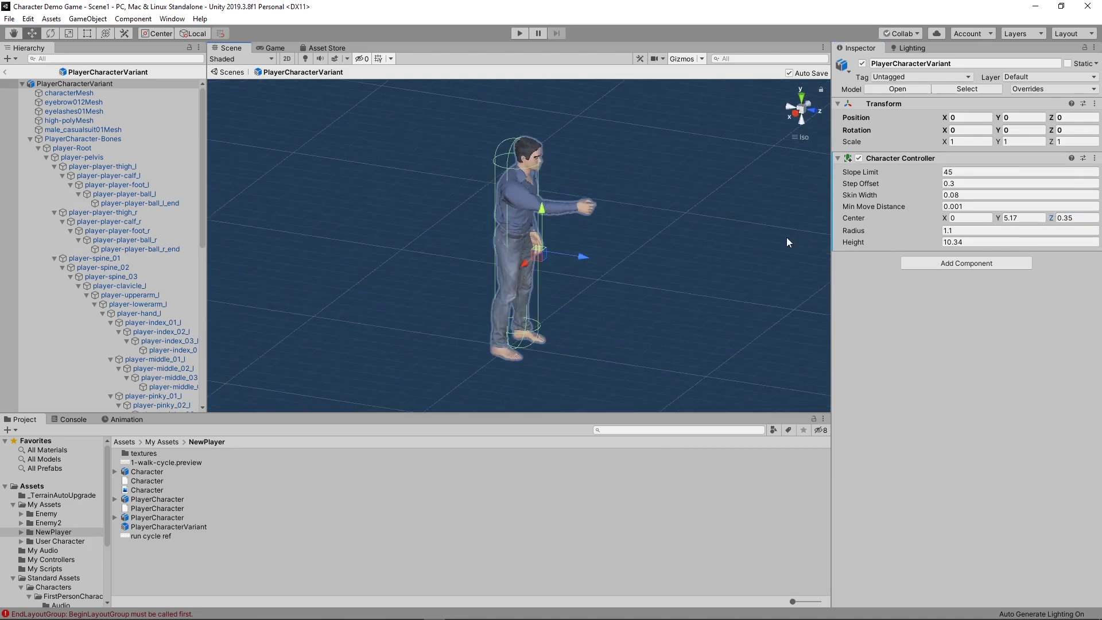
Step: Add a Rigidbody component to the PlayerCharacterVariant root and assign it the Player tag
left_click(972, 266)
type("rigid")
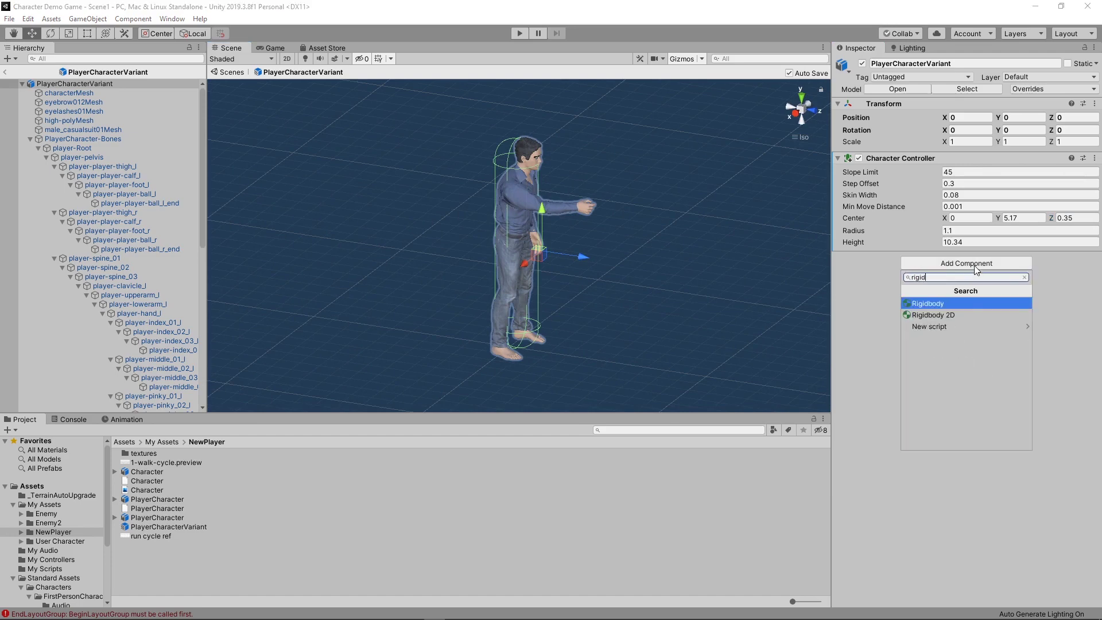
key("Return")
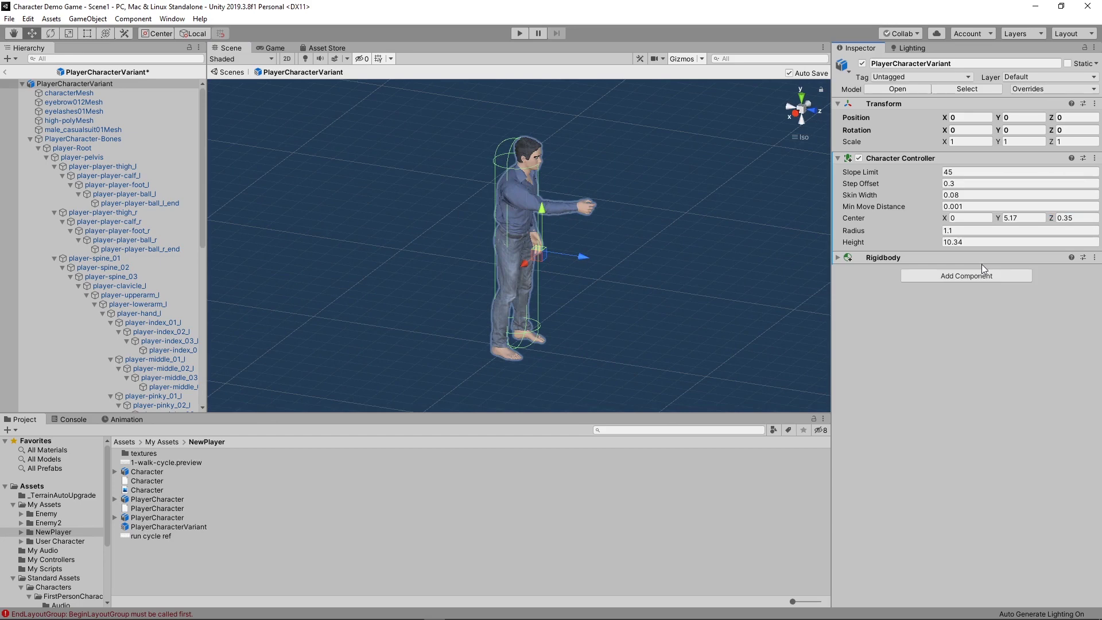
left_click(837, 257)
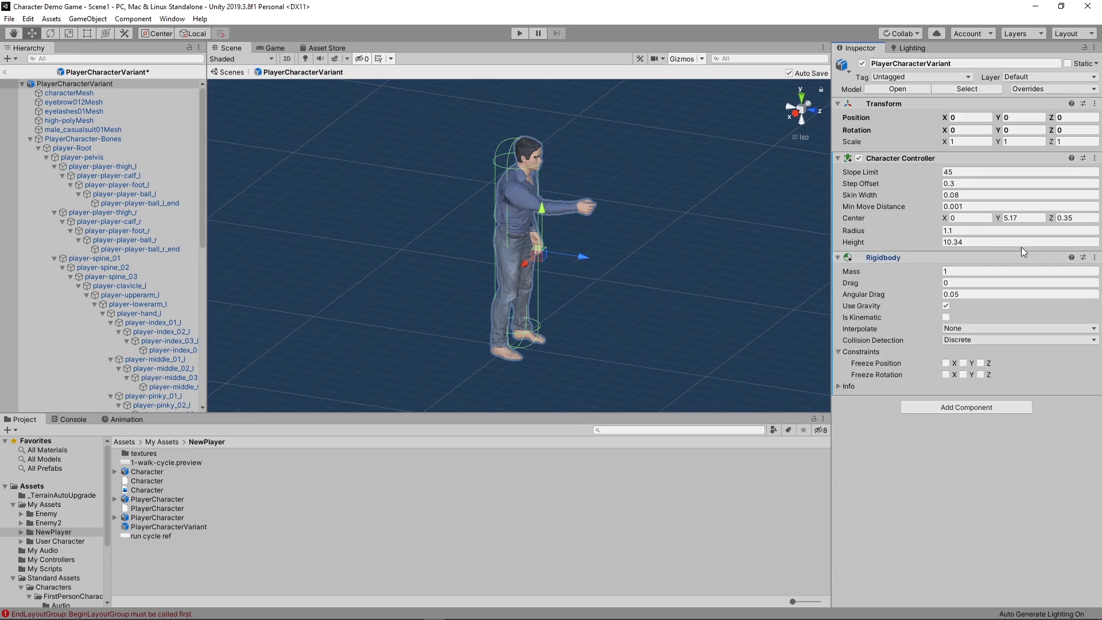
left_click(920, 76)
left_click(927, 150)
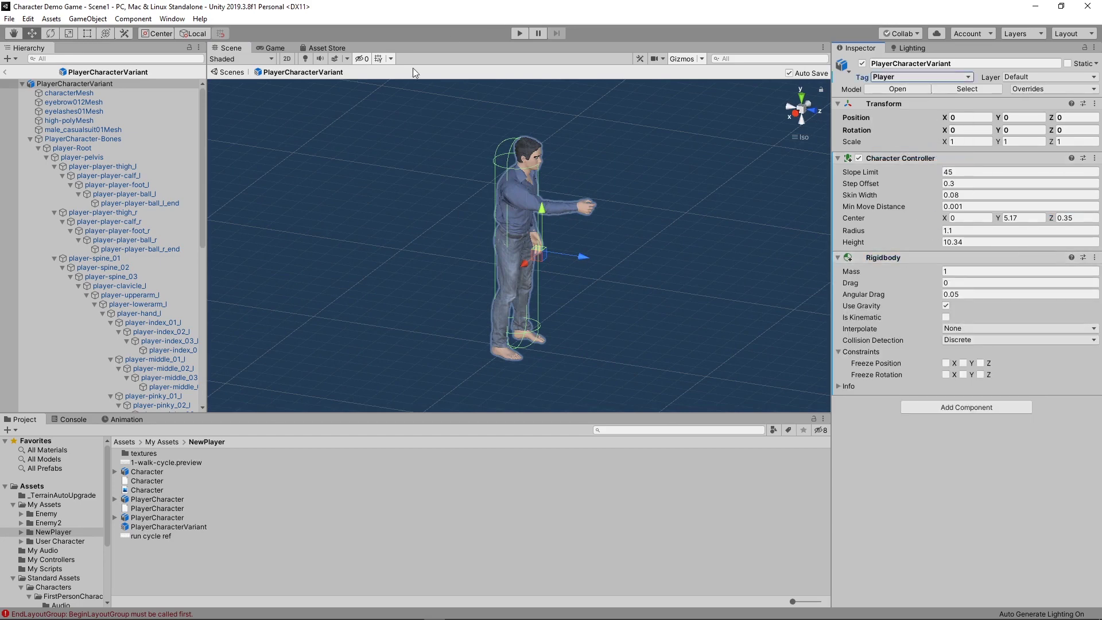
Step: In Scene1, replace PlayerCharacter with the PlayerCharacterVariant prefab, placed over the terrain and raised to about Y 4.21
left_click(231, 72)
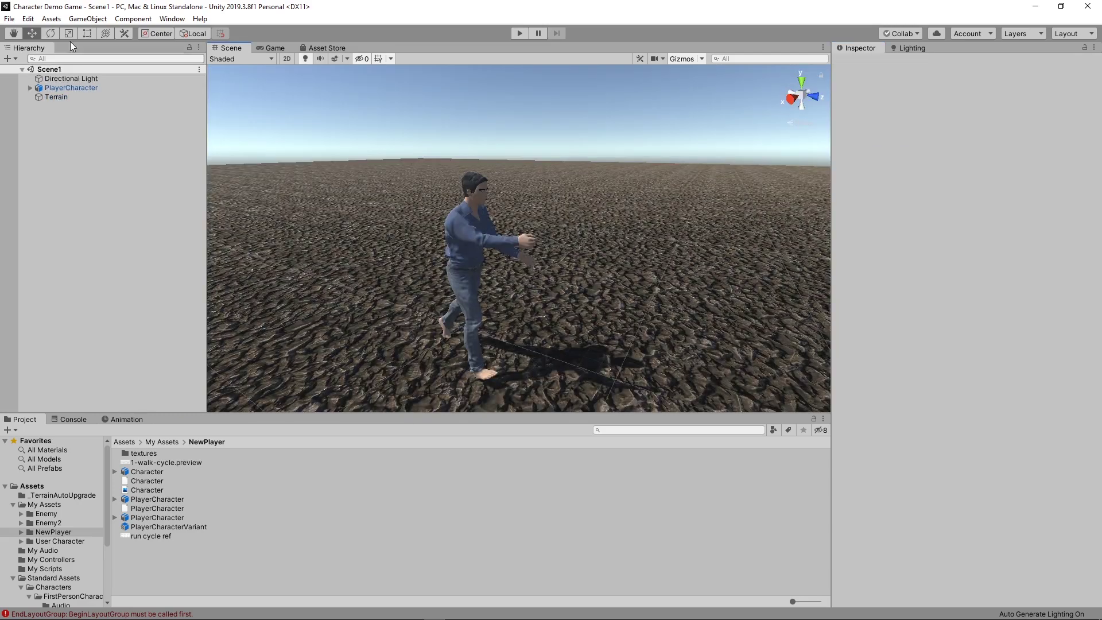
left_click(61, 87)
key("Delete")
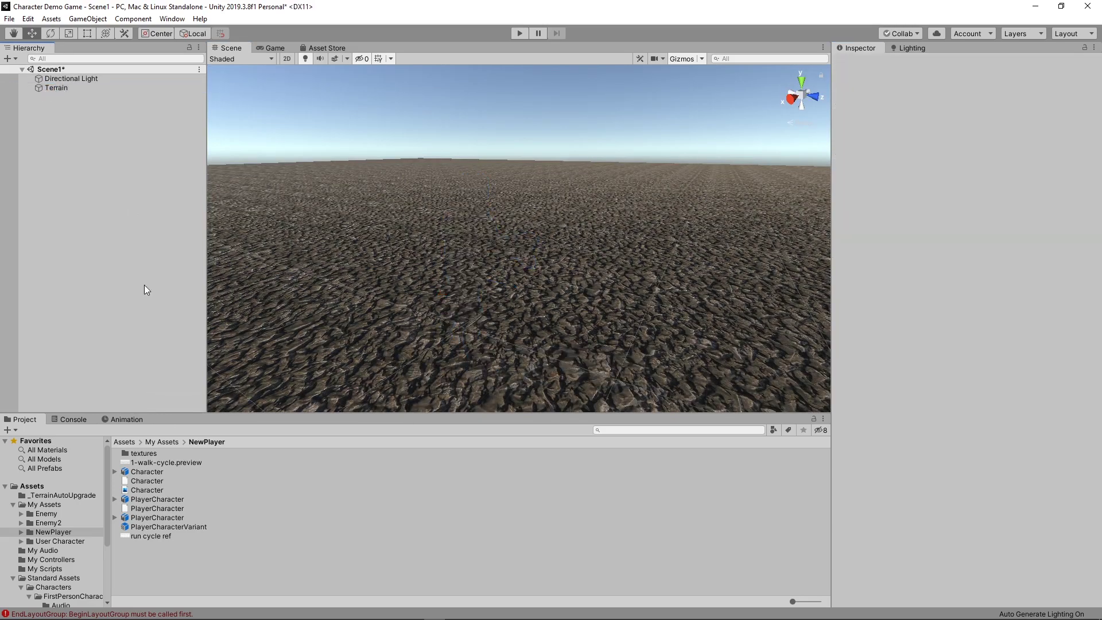
left_click_drag(127, 529, 462, 278)
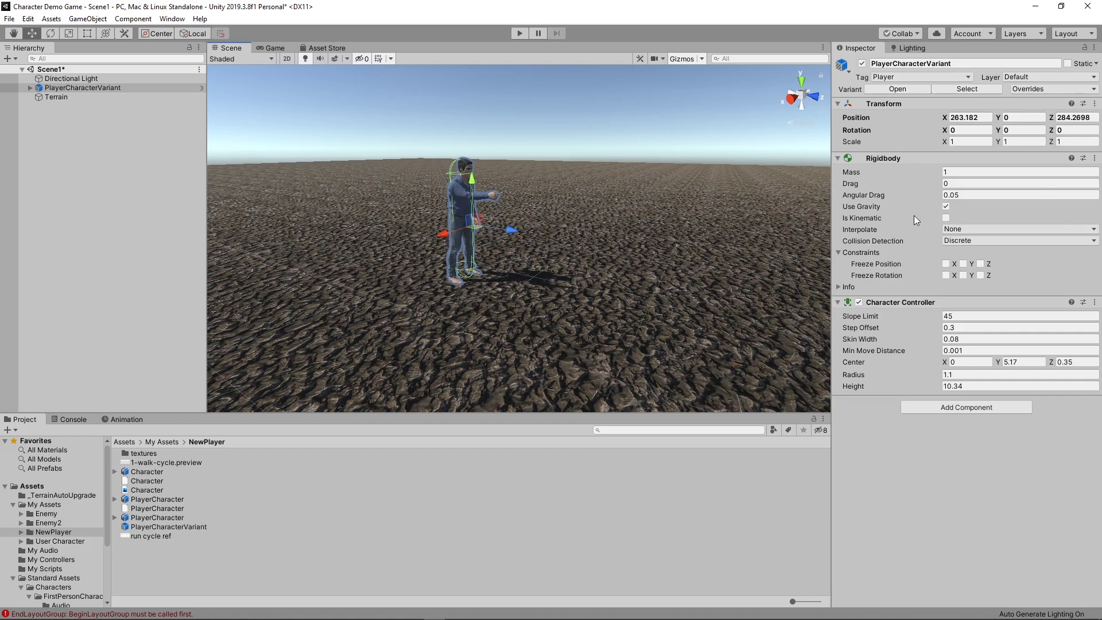
left_click_drag(471, 190, 473, 122)
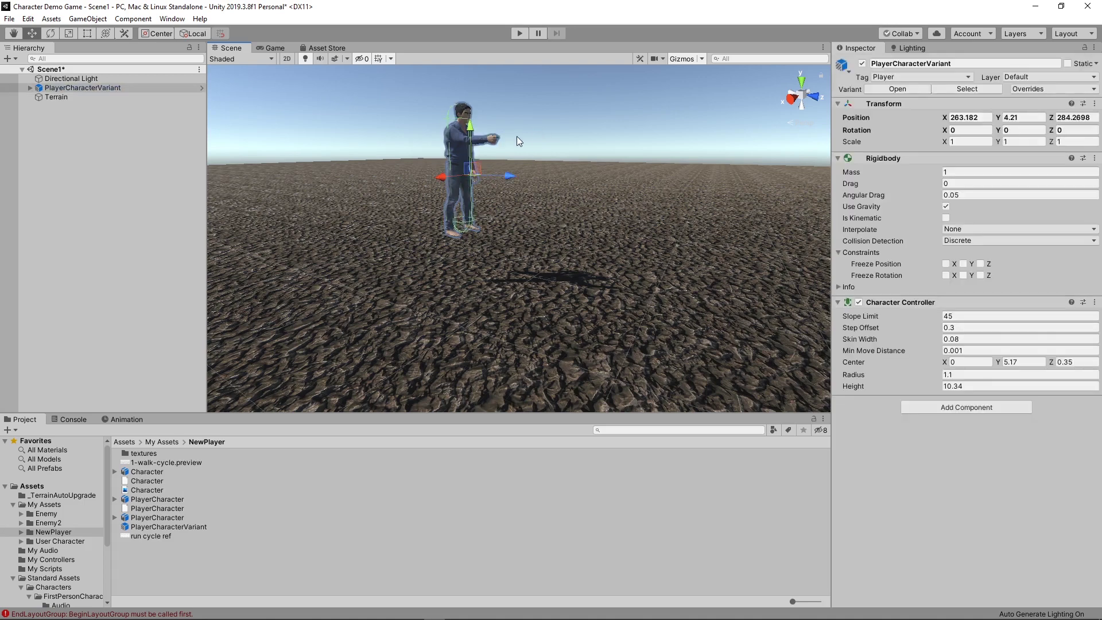
Step: Expand the PlayerCharacterVariant bone hierarchy through the spine and neck and select player-head_end
left_click(30, 87)
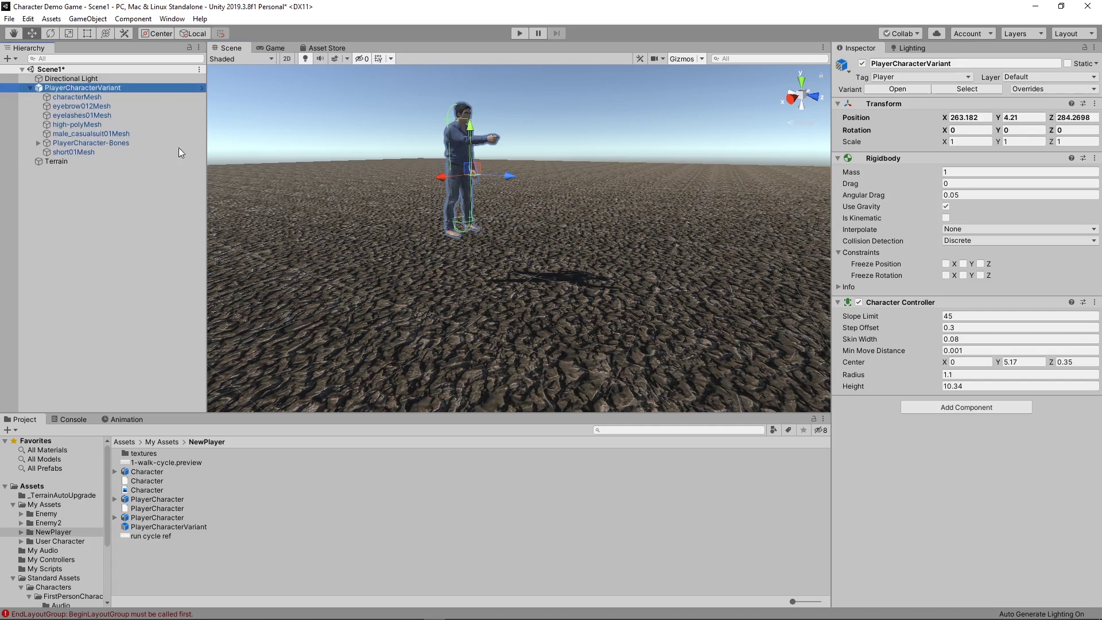
left_click(38, 143)
left_click(46, 152)
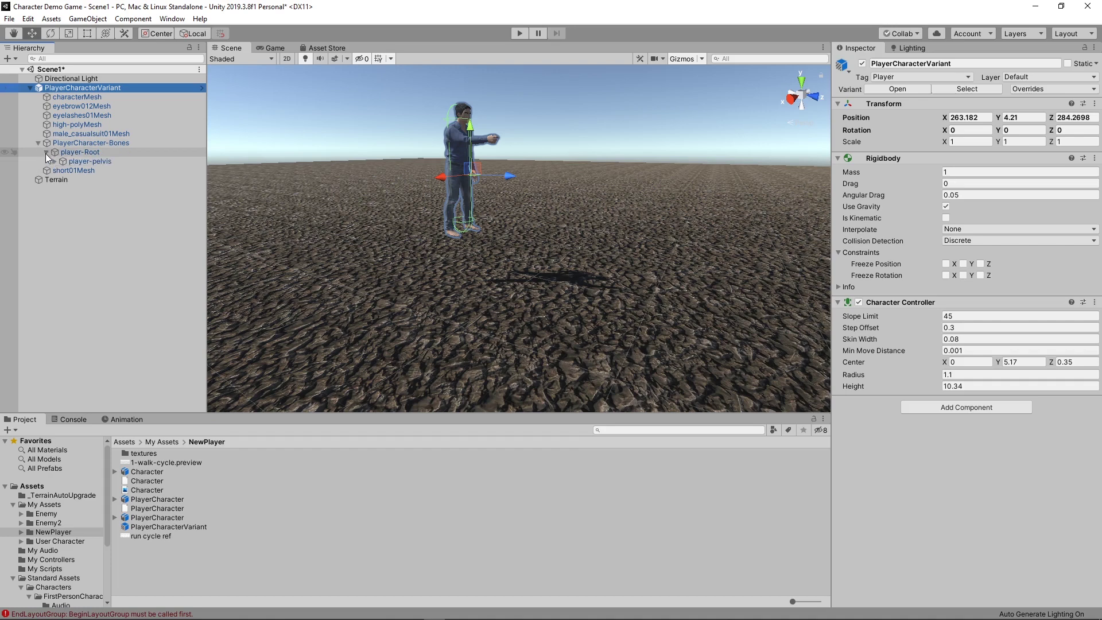
left_click(57, 161)
left_click(56, 162)
left_click(62, 189)
left_click(70, 199)
left_click(79, 207)
left_click(87, 235)
left_click(95, 244)
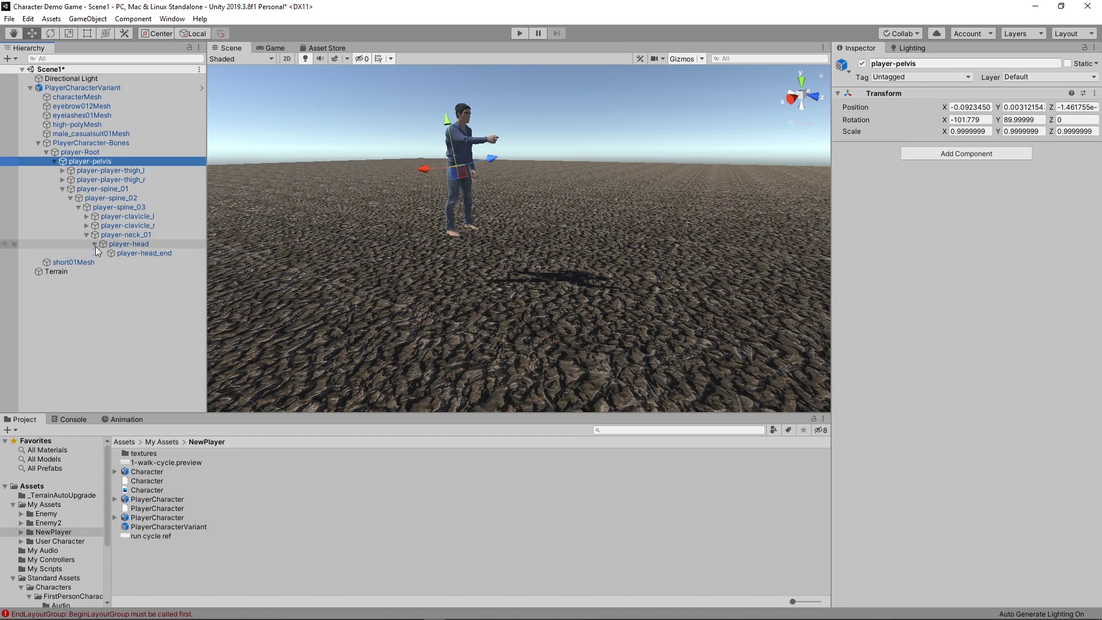
left_click(149, 253)
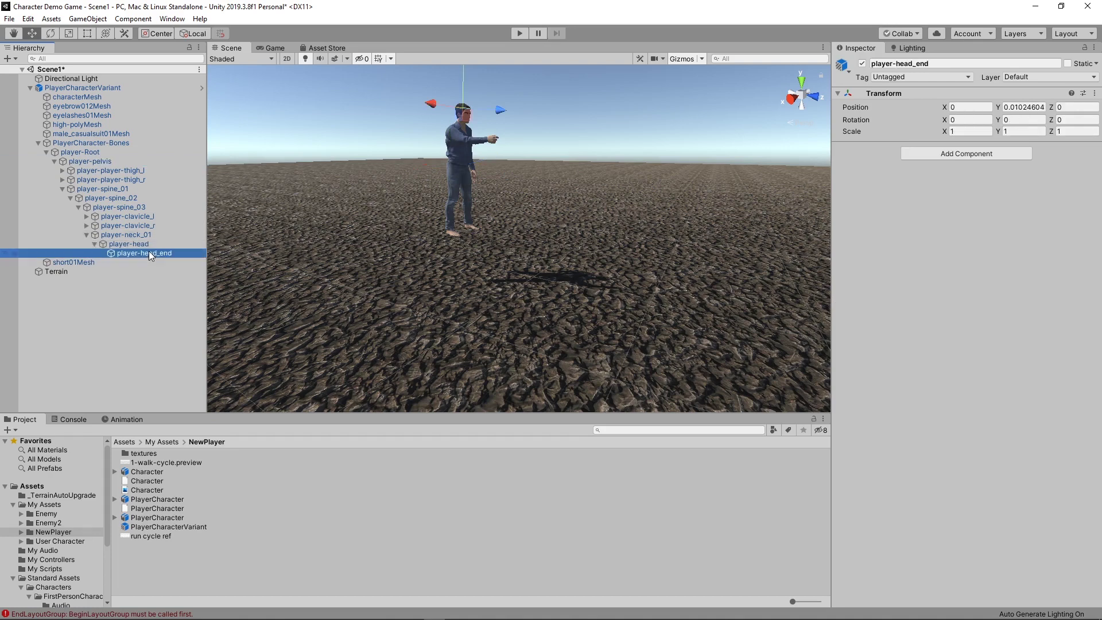
Step: Create a Camera object and parent it to the player-head_end bone
left_click(73, 19)
mouse_move(92, 97)
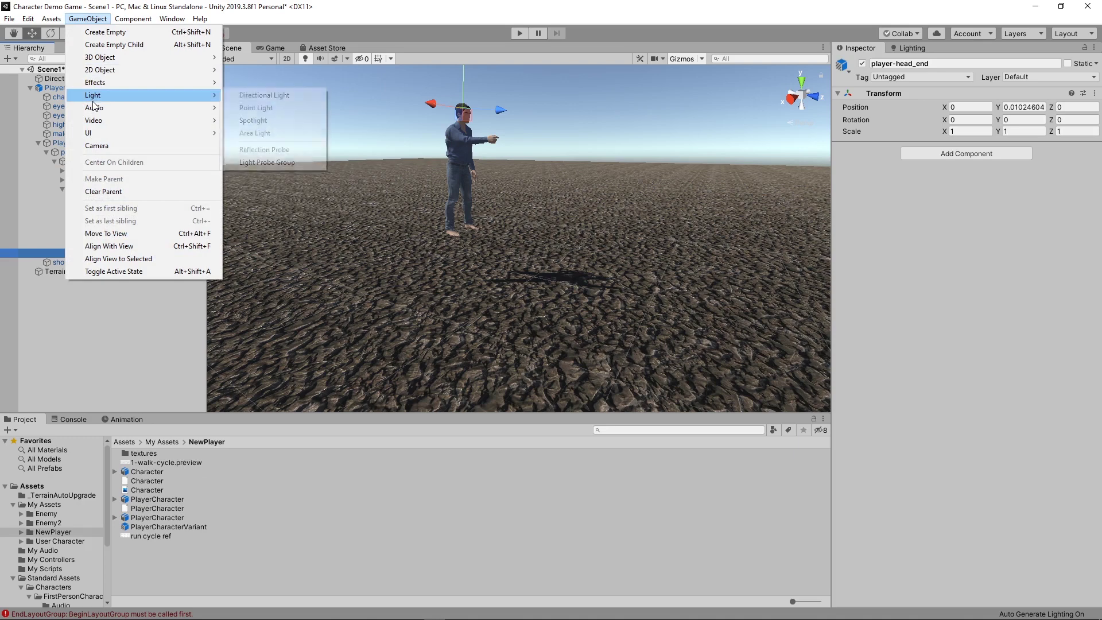
left_click(96, 146)
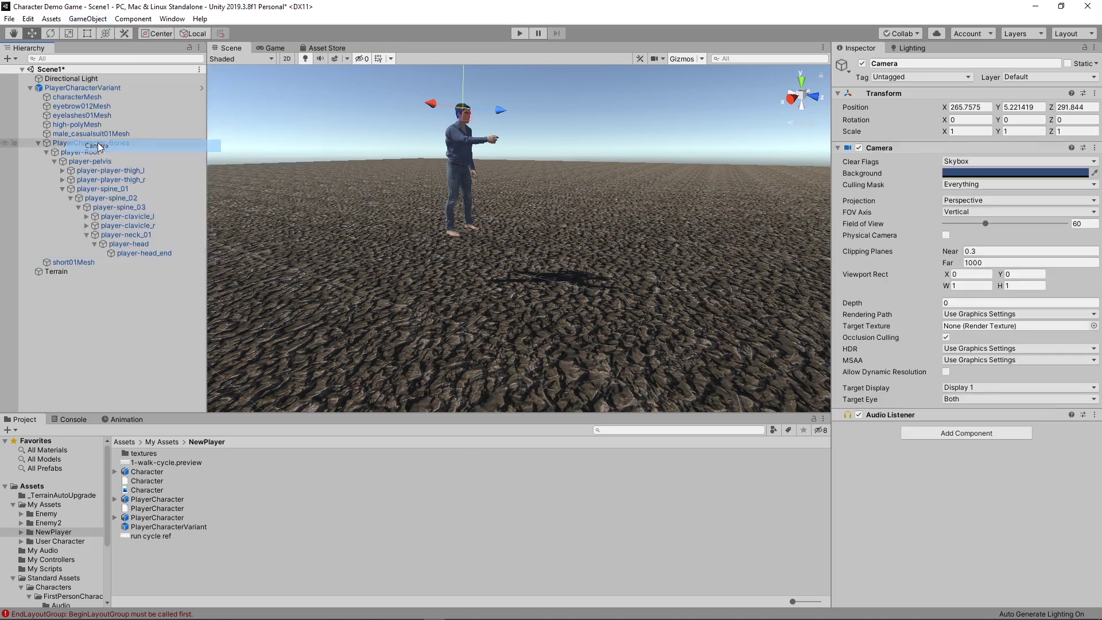
left_click_drag(72, 280, 121, 258)
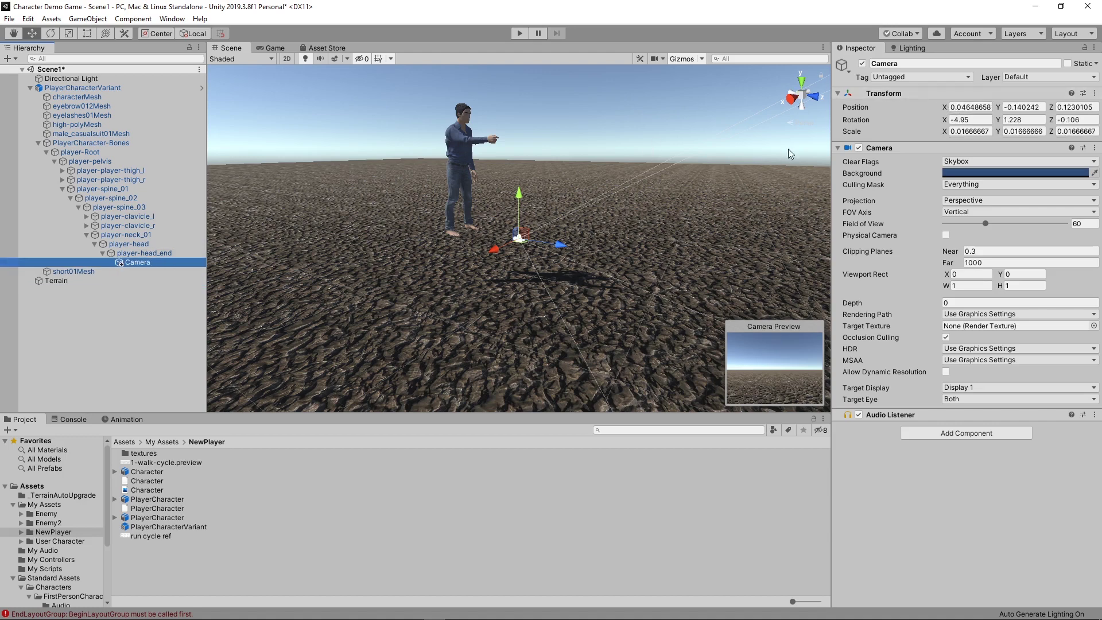
Step: Widen the Inspector and set the Camera's local position to 0, 0, 0
left_click_drag(831, 135, 799, 134)
left_click(966, 107)
type("0")
left_click(1013, 107)
type("0")
left_click(1068, 107)
type("0")
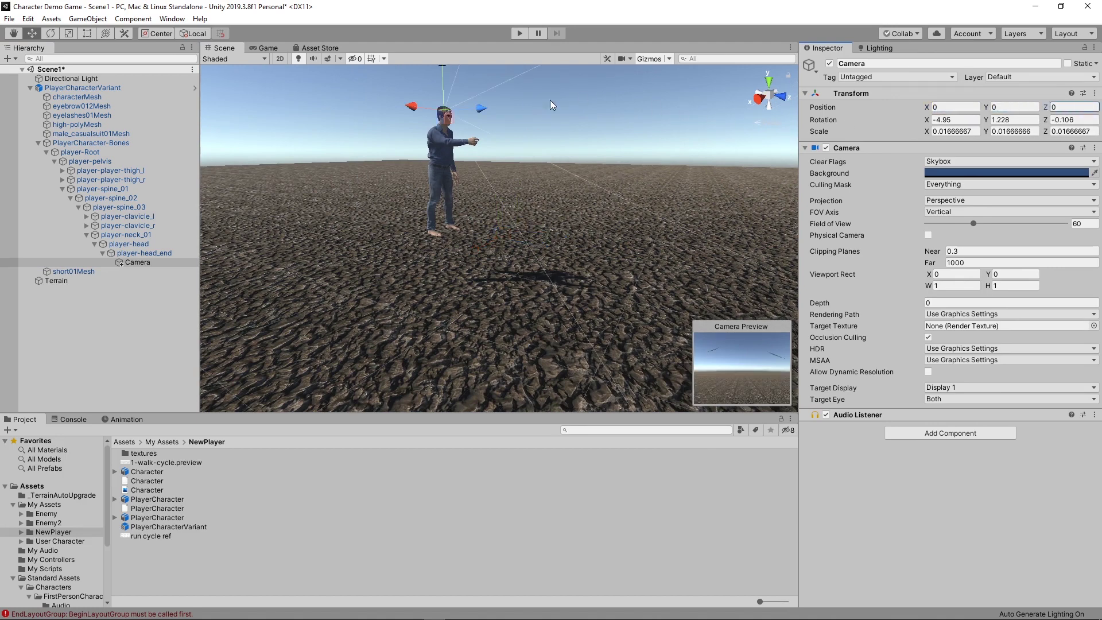
Step: Move the Camera forward and down in front of the character's face, to about X 0.0002, Y -0.0145, Z 0.0092
middle_click_drag(470, 121, 495, 190)
scroll(425, 194, "up", 3)
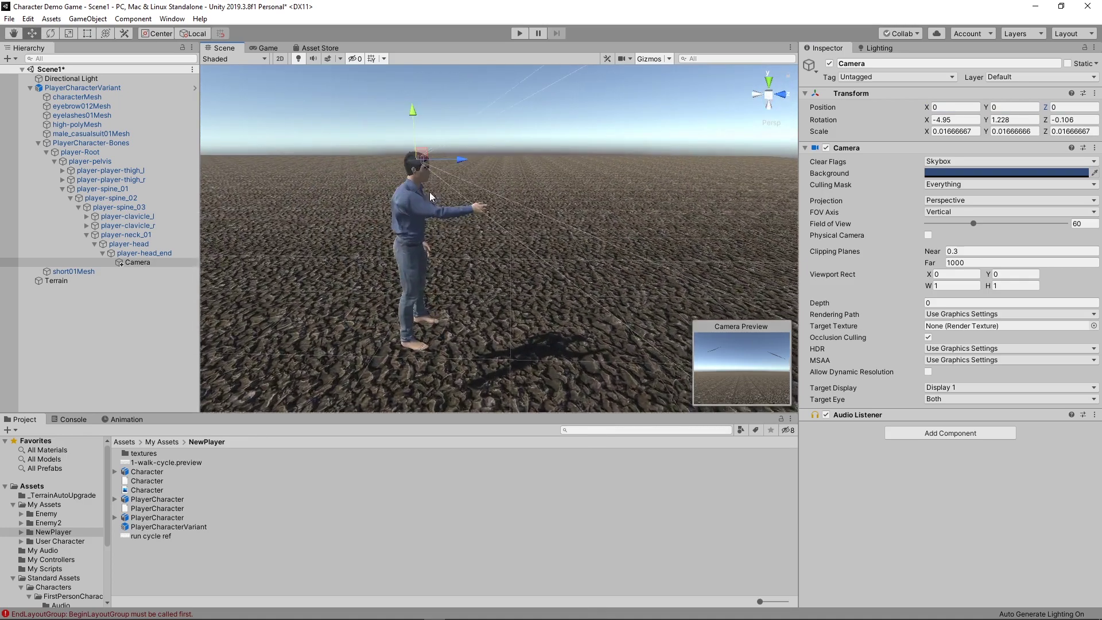
left_click_drag(460, 159, 464, 160)
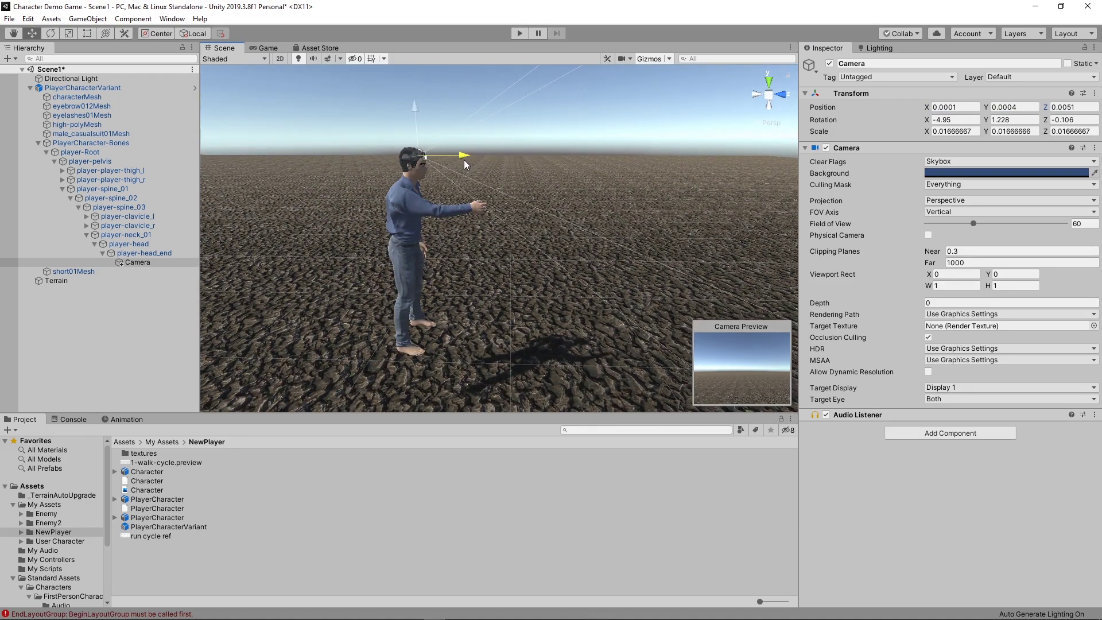
left_click_drag(415, 105, 411, 129)
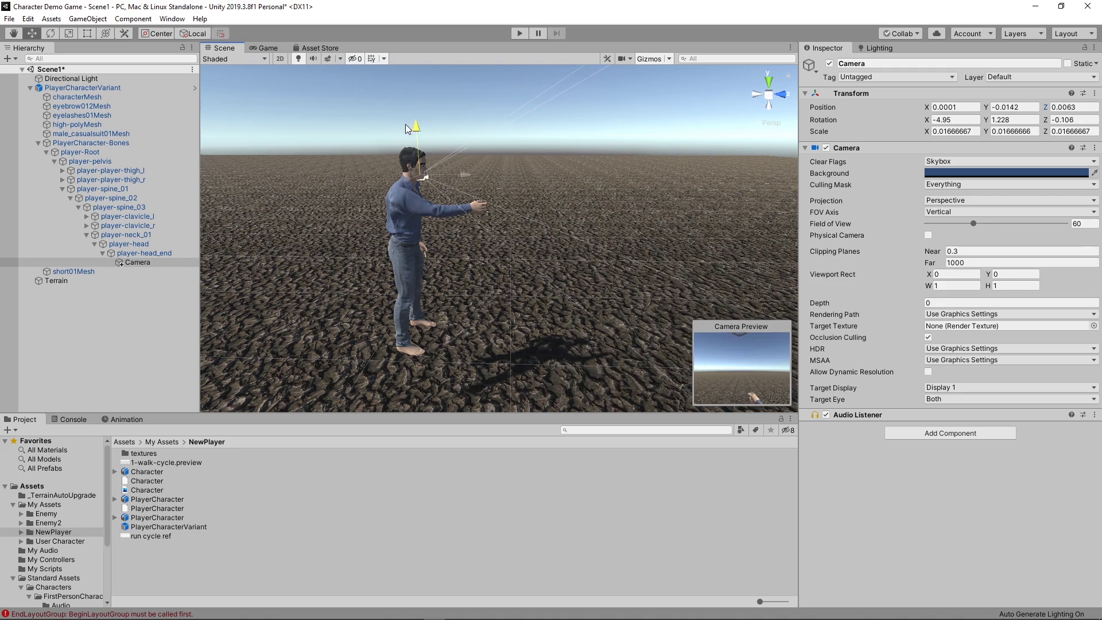
left_click_drag(458, 176, 468, 177)
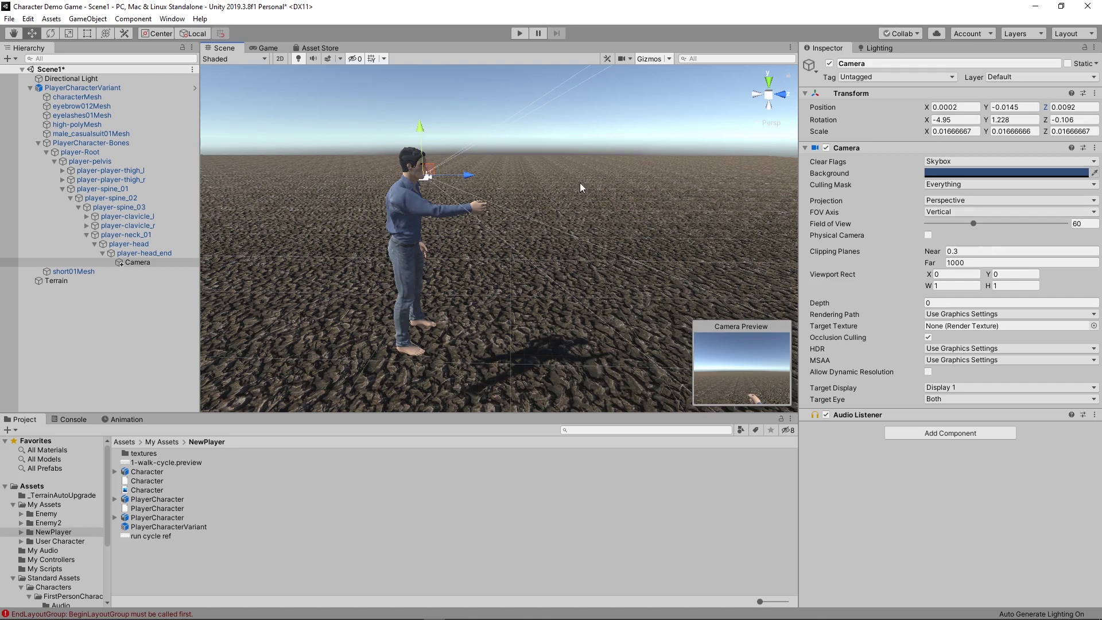
Step: Dock the Scene view beside the Game view and widen it so both are visible together
left_click_drag(229, 51, 746, 201)
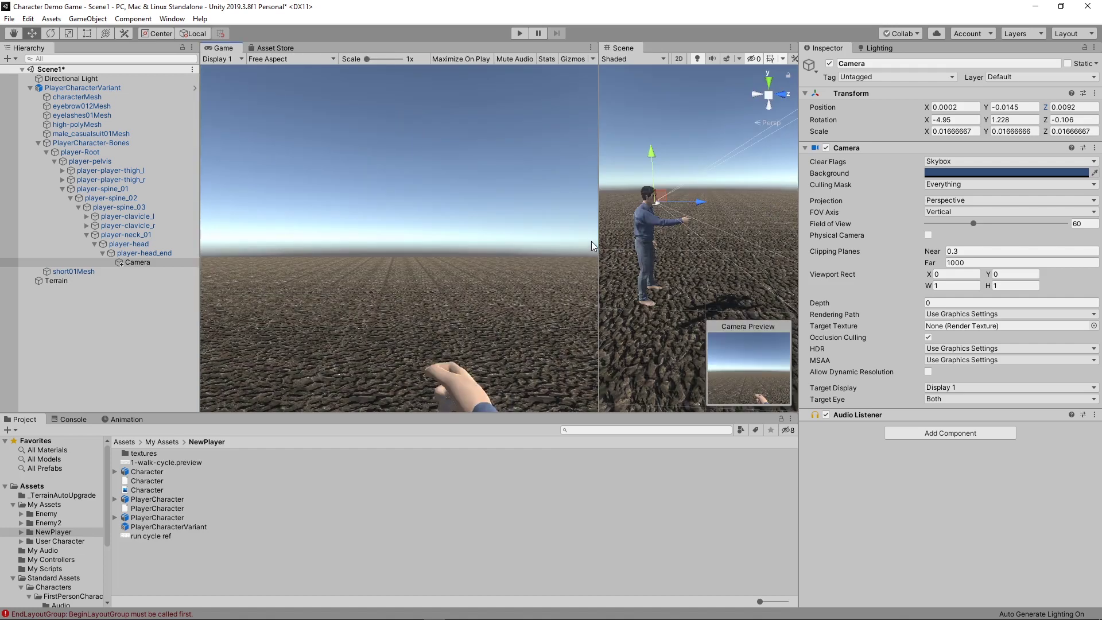
left_click_drag(597, 238, 533, 237)
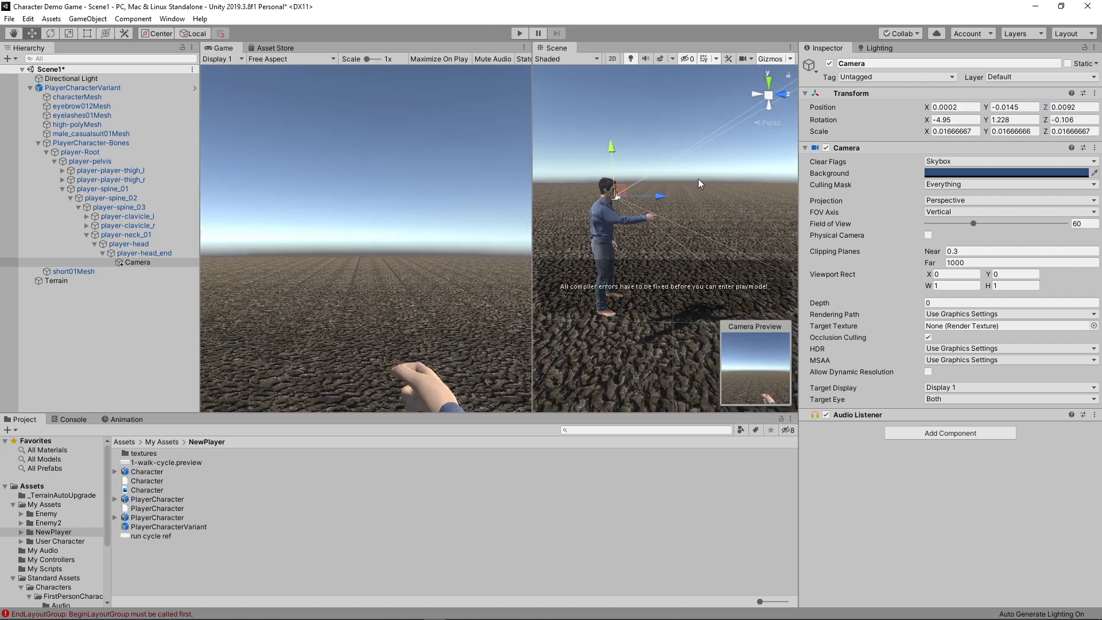
Step: Check the Console with warnings filtered out, and return the Project browser to the root Assets folder
left_click(78, 419)
left_click(762, 431)
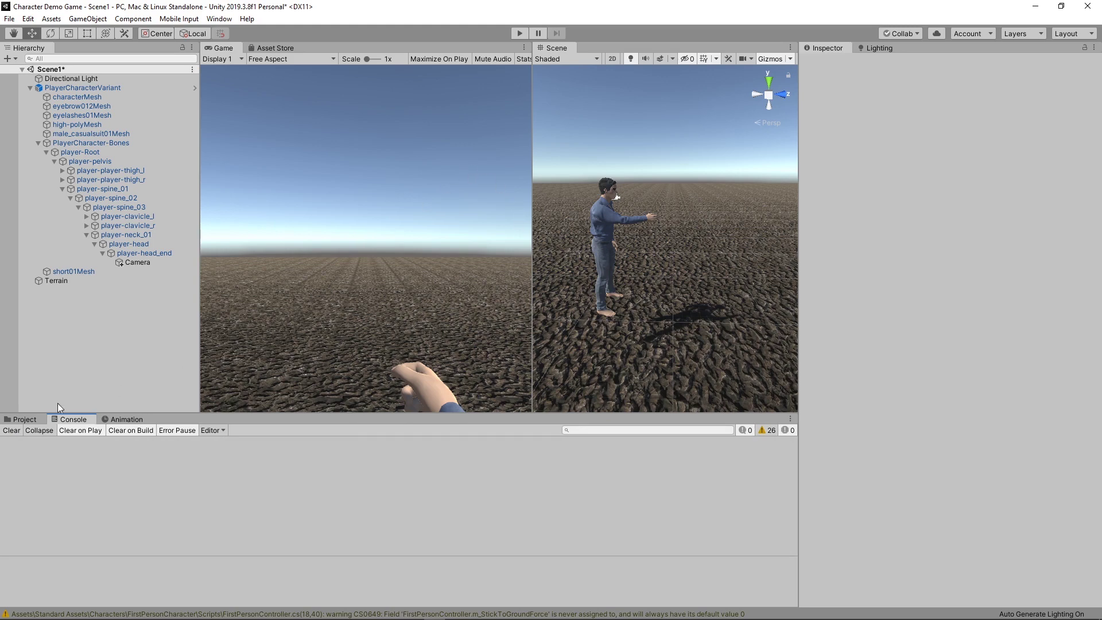
left_click(22, 420)
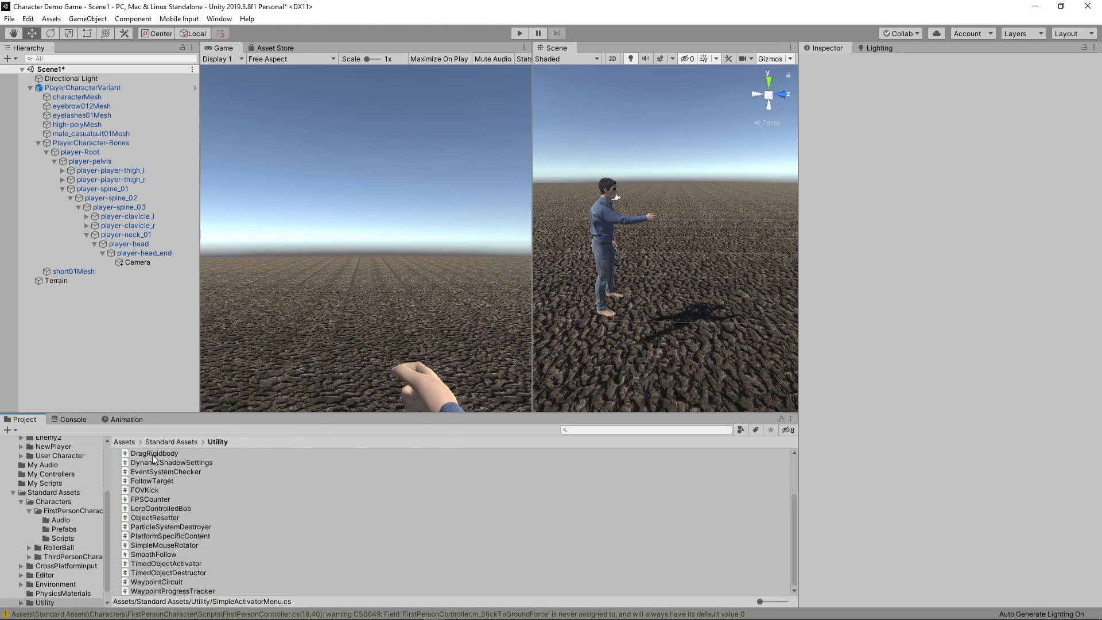
left_click(124, 442)
Step: Test the scene in play mode, stop it, and review the components of PlayerCharacterVariant
left_click(519, 33)
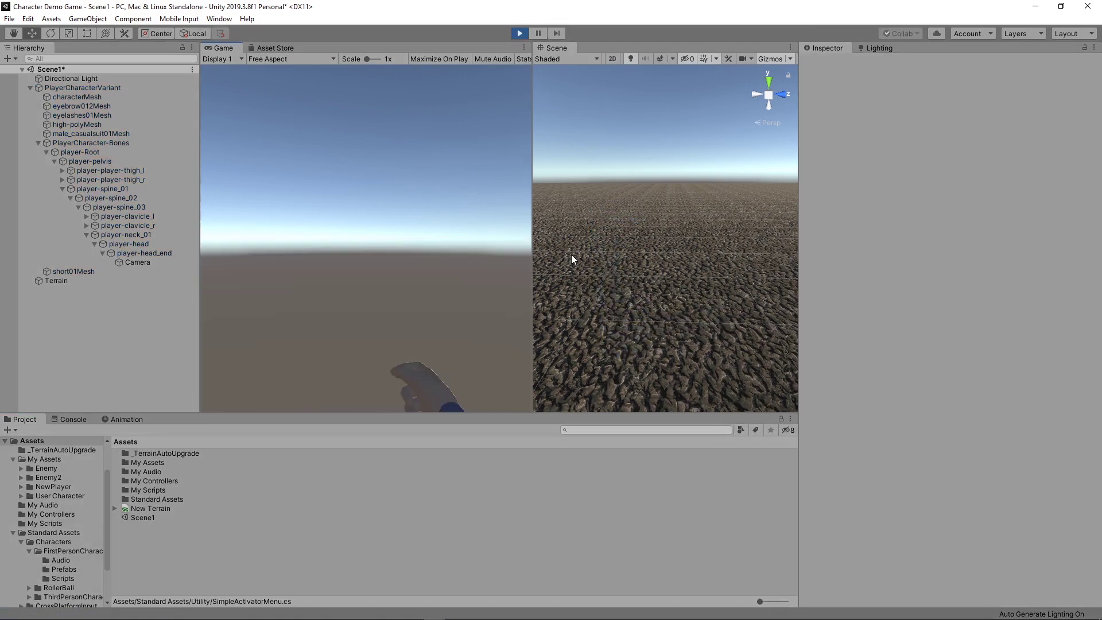
left_click(519, 32)
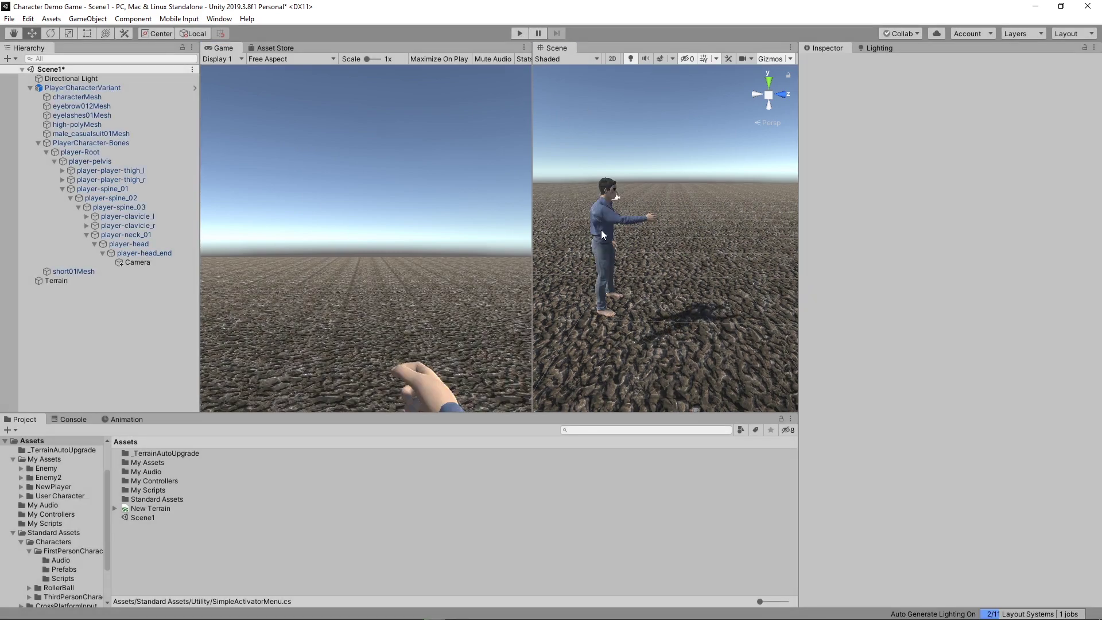
left_click(601, 232)
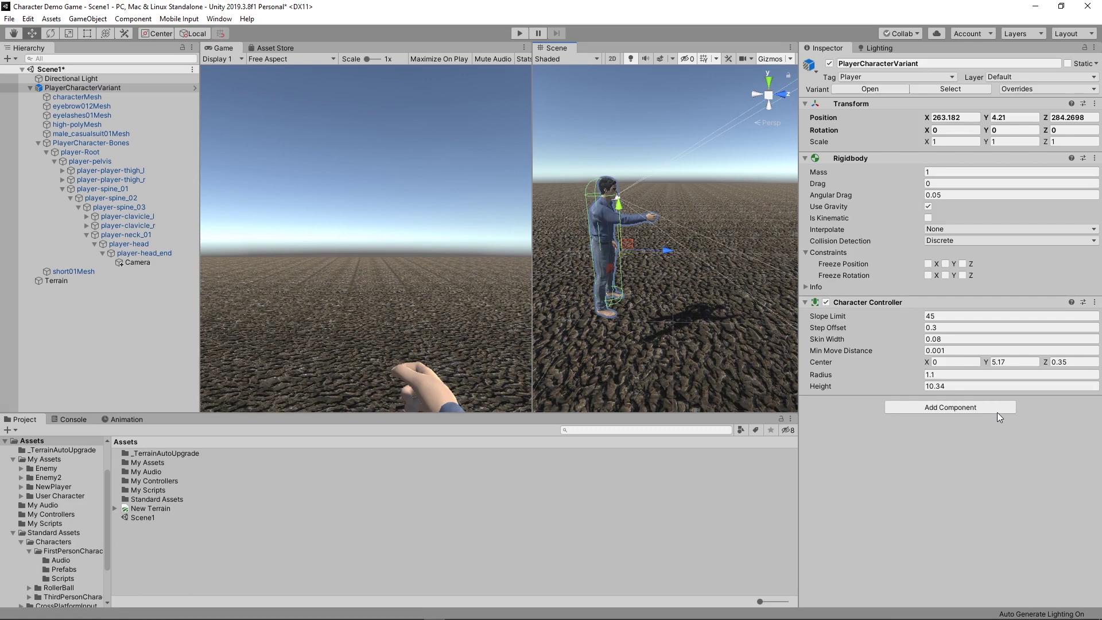
Step: Expand the left and right thigh, calf and foot bones in the hierarchy down to the ball bones
left_click(611, 310)
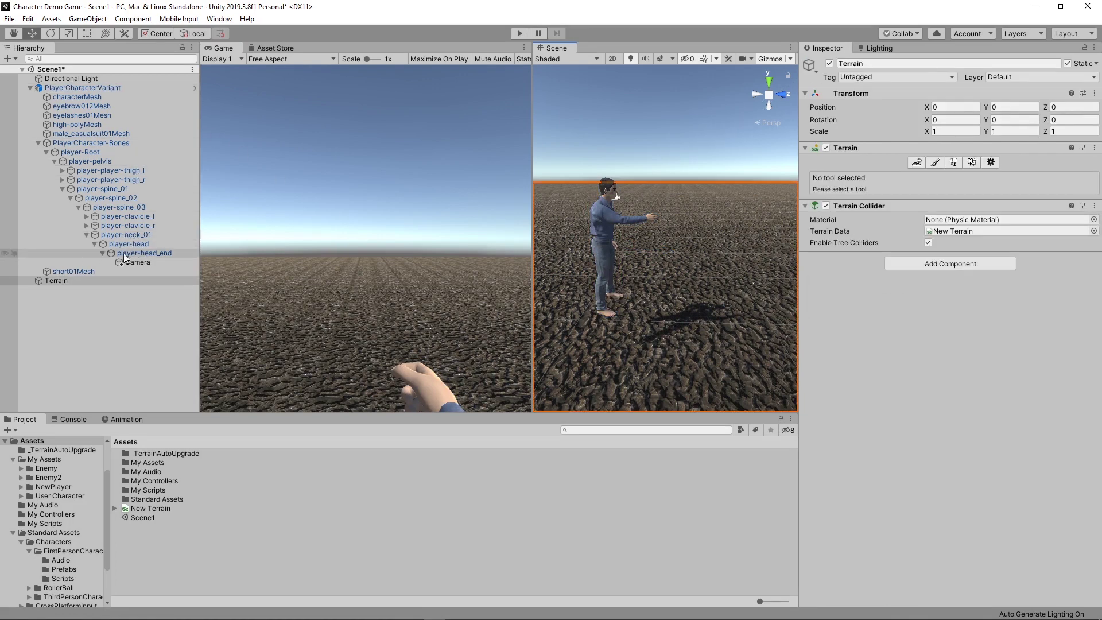
left_click(62, 180)
left_click(62, 170)
left_click(71, 180)
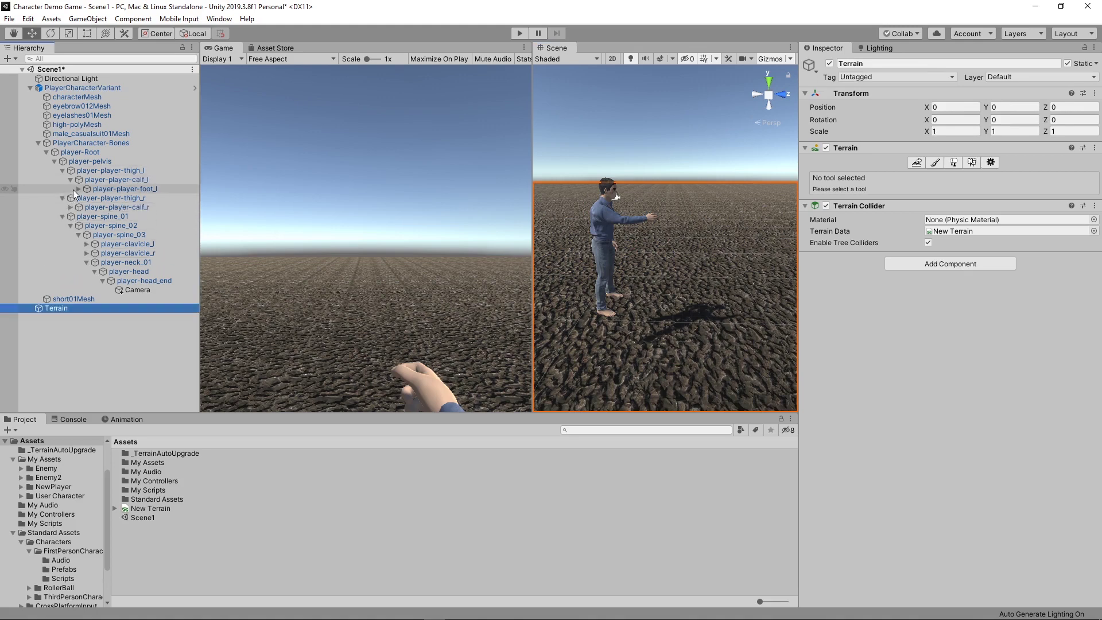
left_click(79, 189)
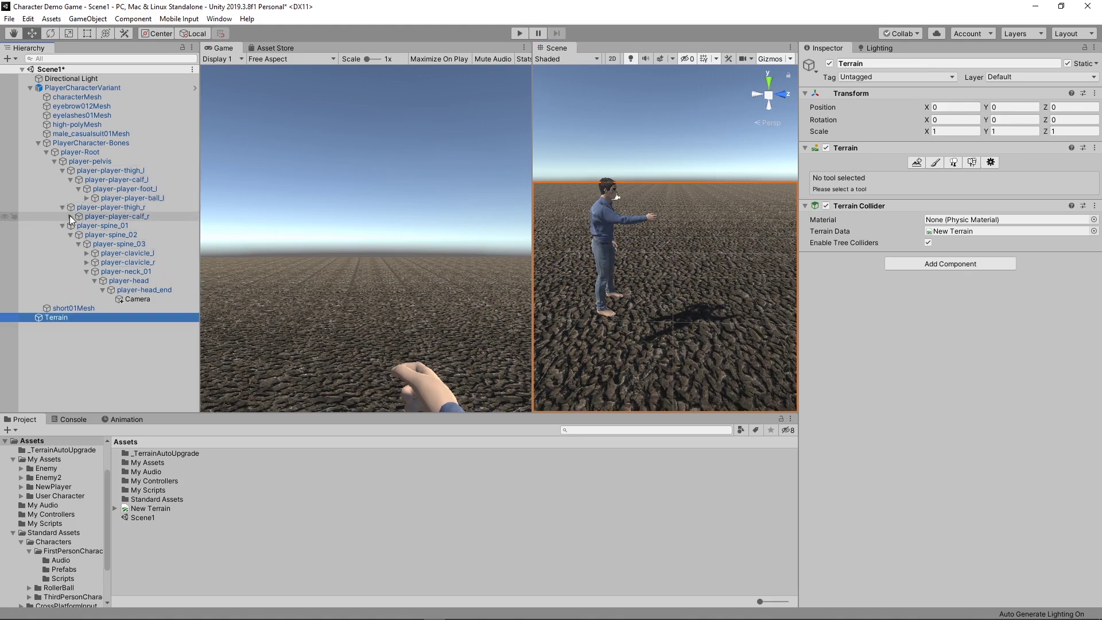
left_click(71, 216)
left_click(79, 226)
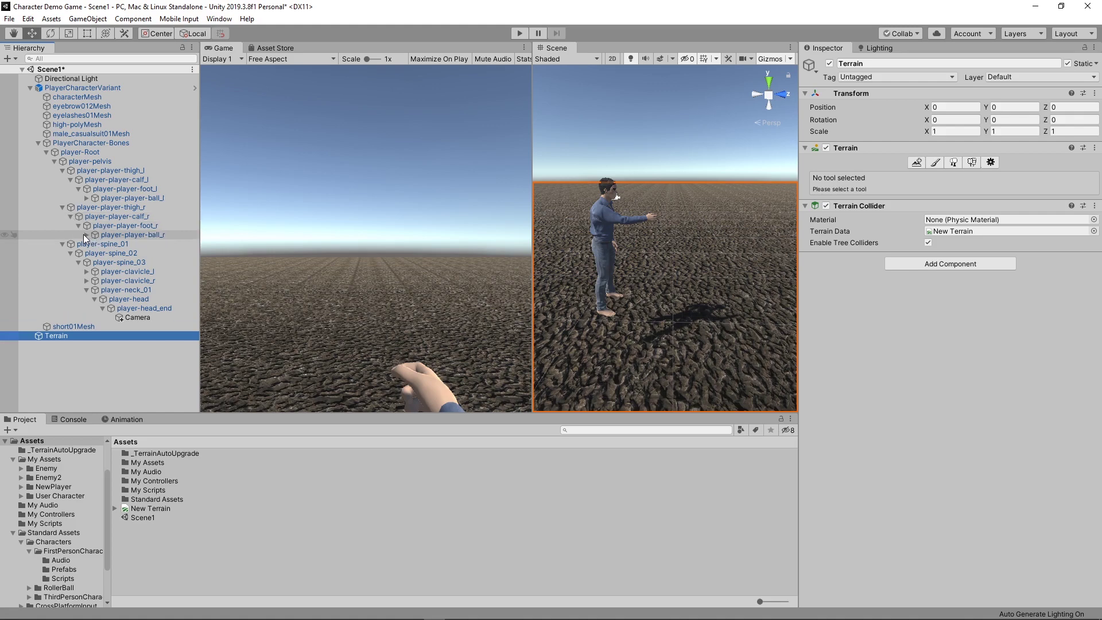
Step: Add a Box Collider component to the player-player-foot_l bone
left_click(127, 190)
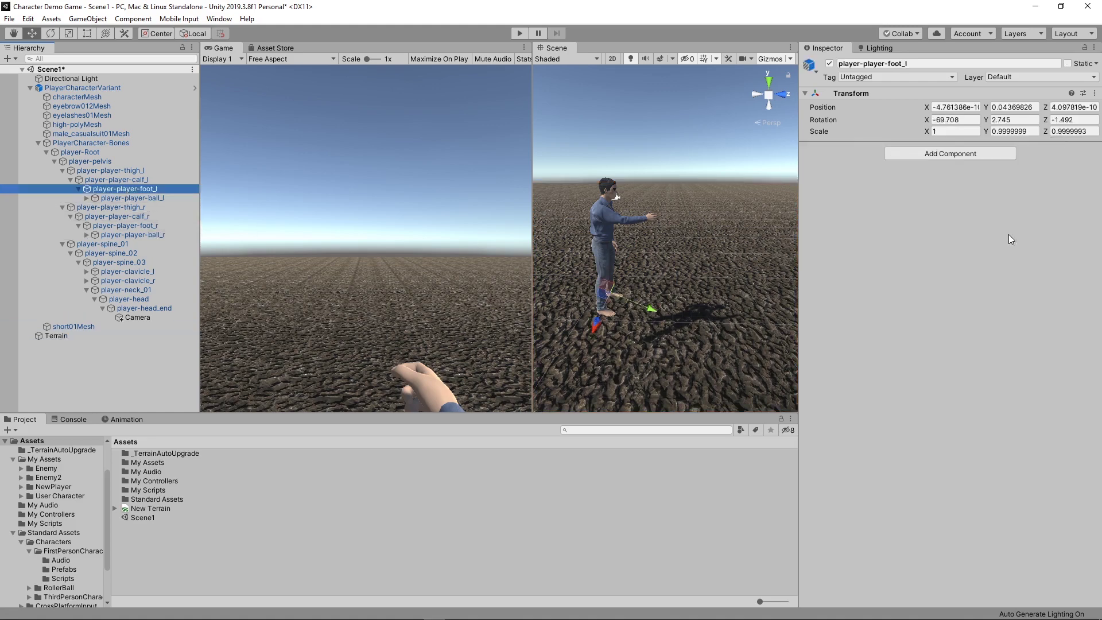
left_click(981, 153)
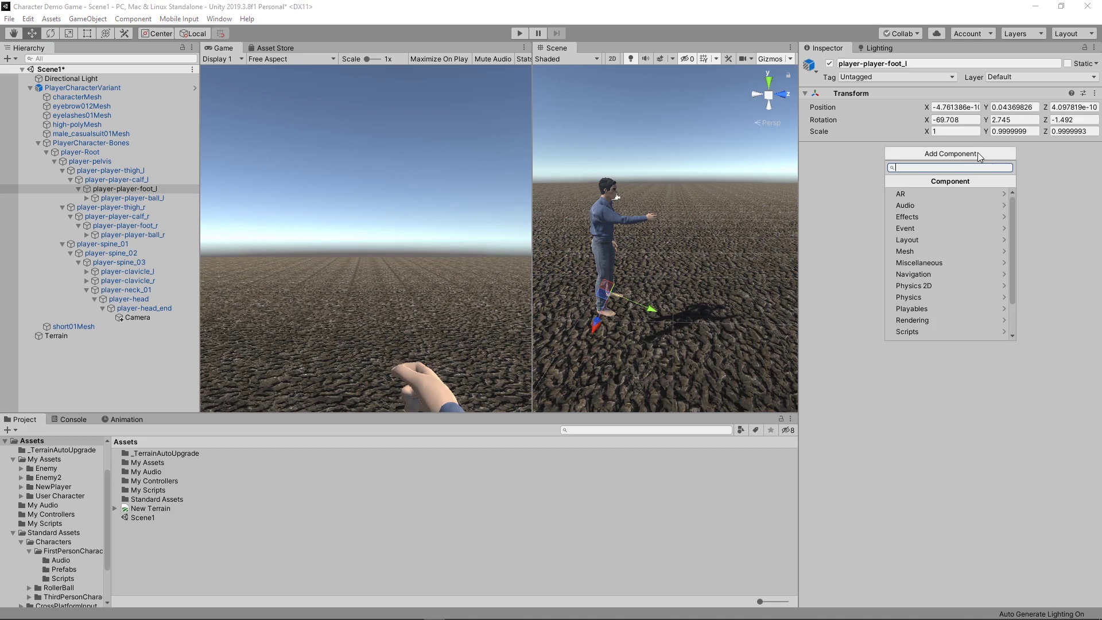
type("colli")
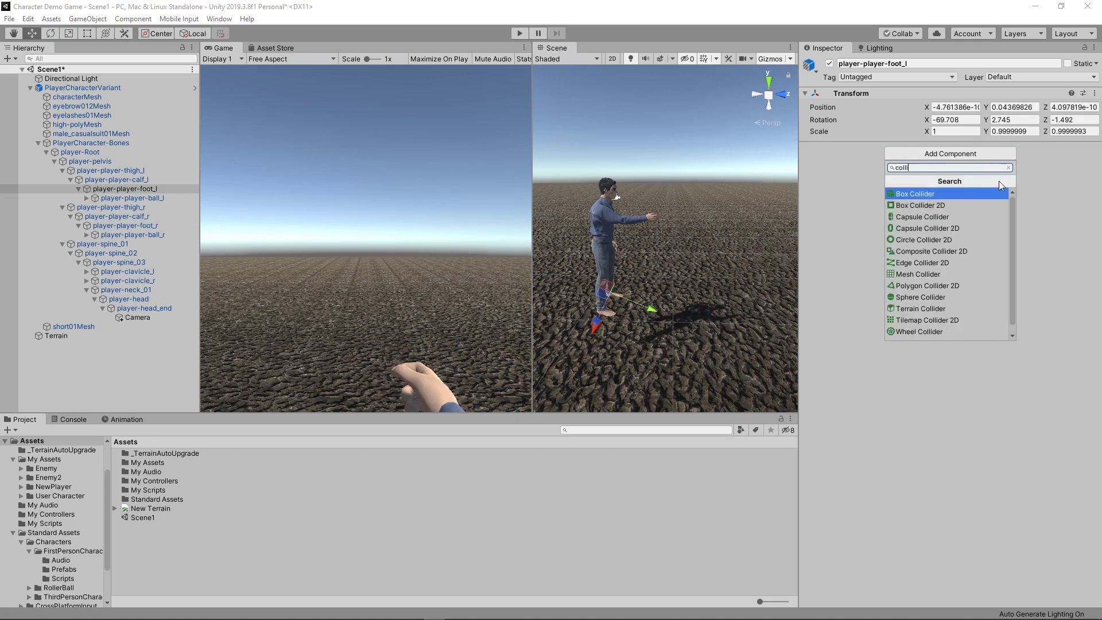
left_click(943, 195)
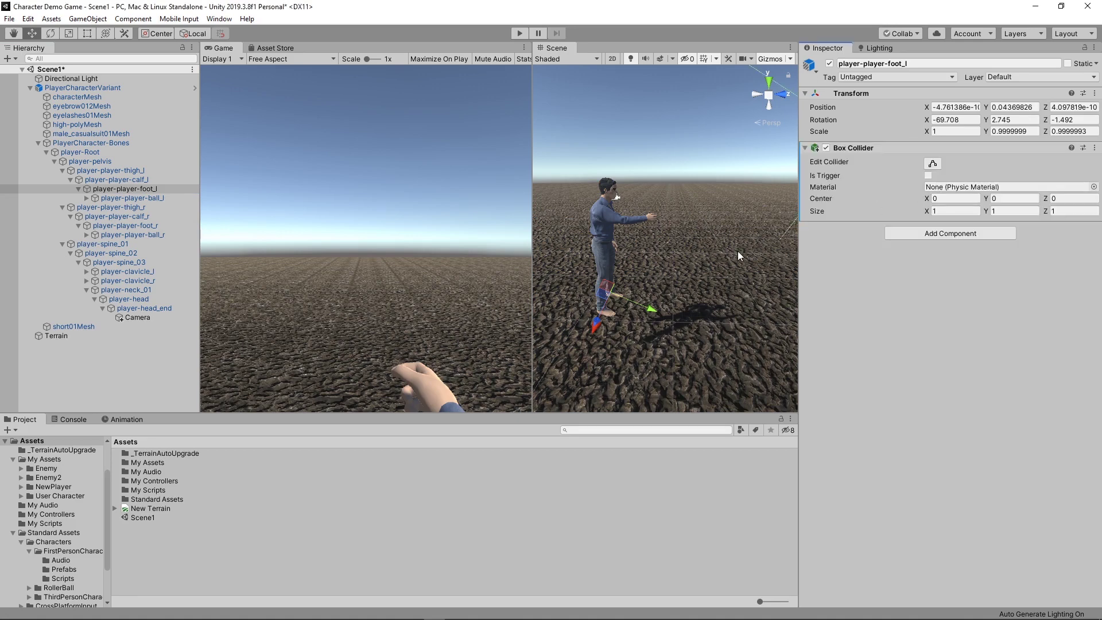
Step: Shrink the left foot bone's Box Collider to a size of X 0.27, Y 0.06, Z 0.01
scroll(680, 288, "down", 6)
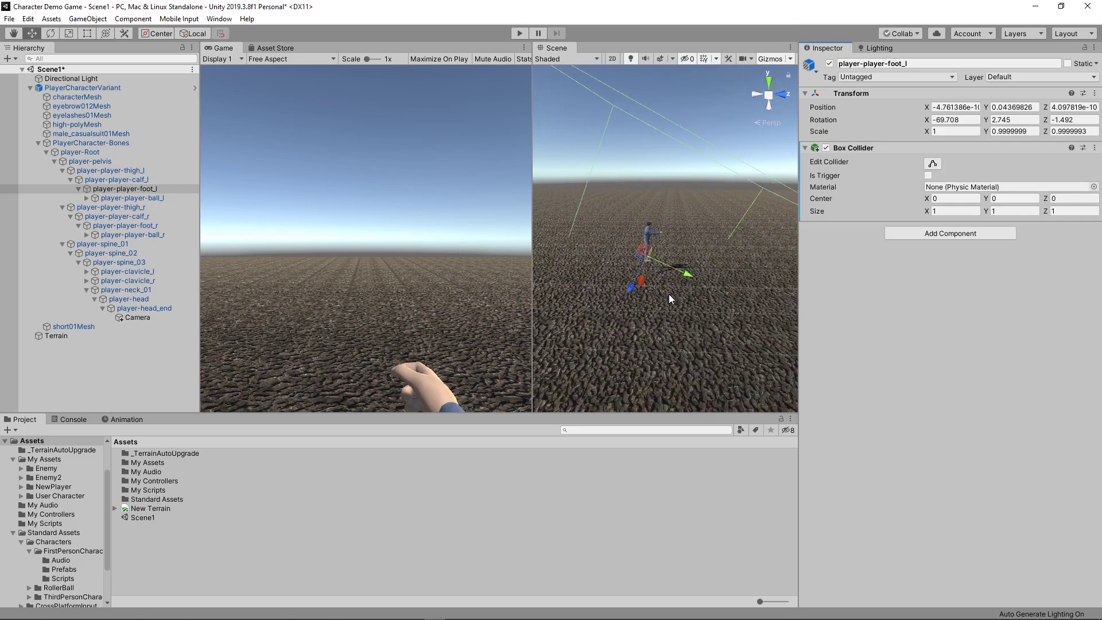
scroll(723, 271, "down", 2)
left_click(935, 210)
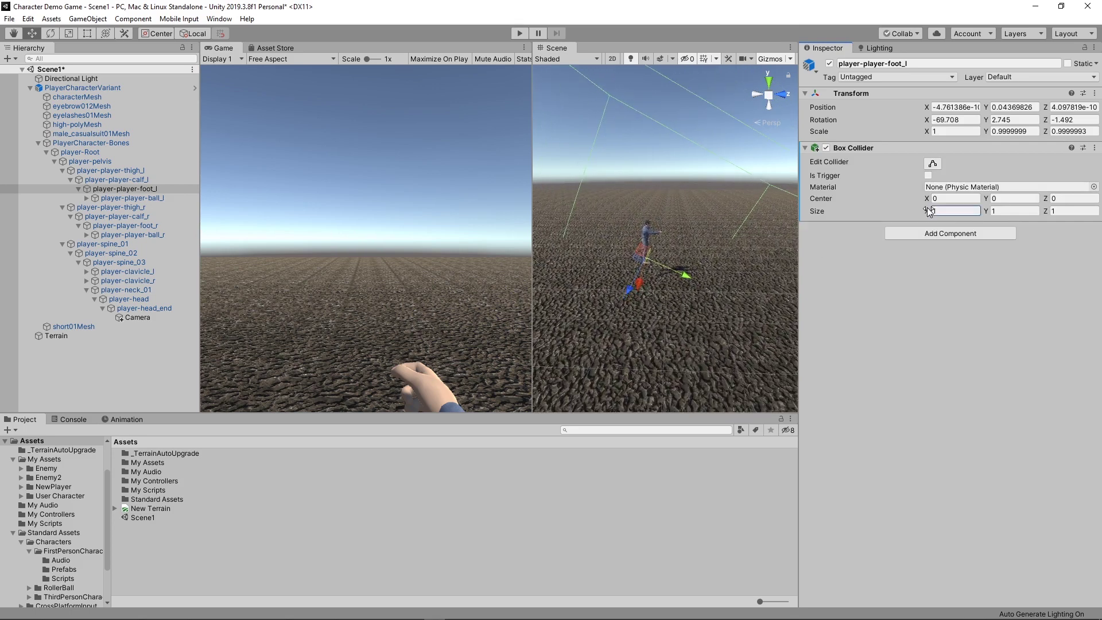
mouse_move(930, 212)
left_mouse_down()
mouse_move(897, 212)
mouse_move(916, 211)
left_mouse_up()
left_click_drag(987, 212, 967, 215)
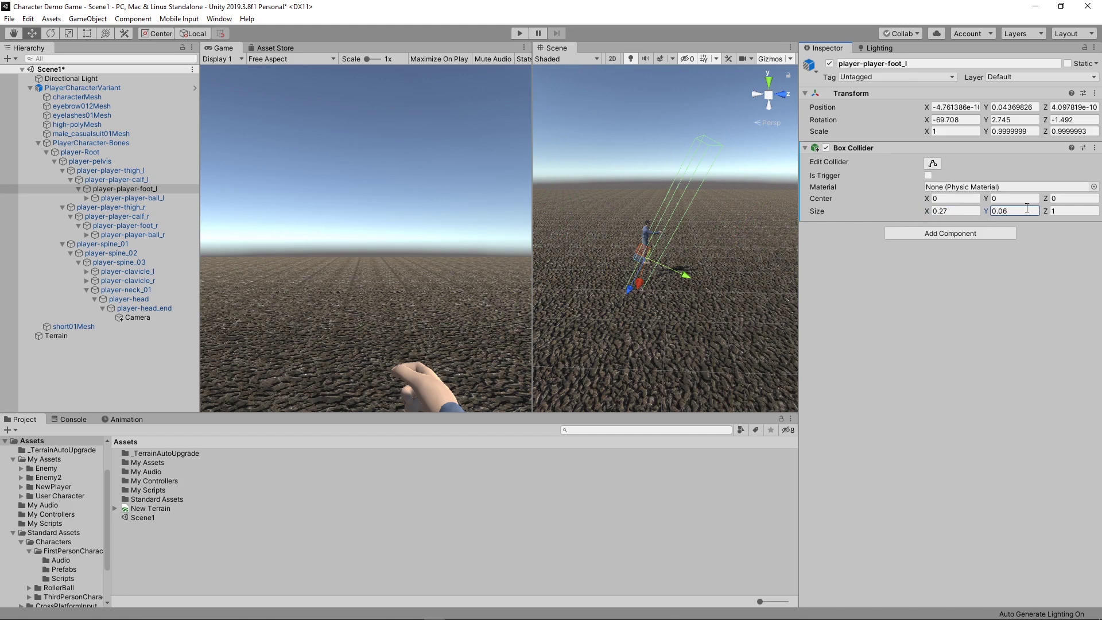
left_click_drag(1044, 211, 990, 217)
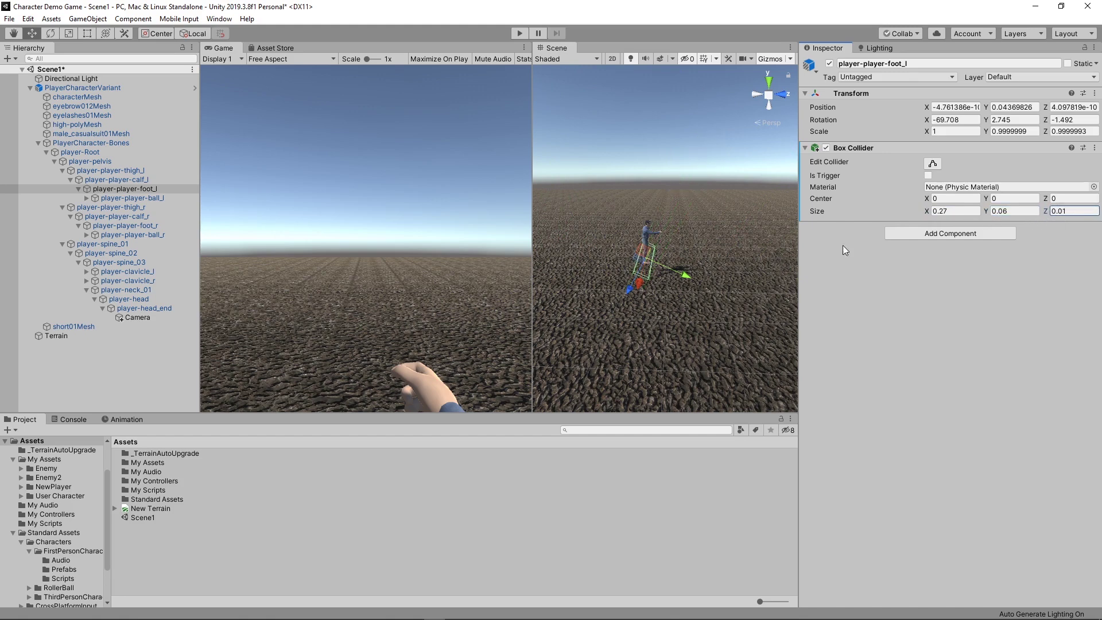
Step: Narrow the left foot bone's Box Collider to an X size of 0.02
scroll(647, 295, "up", 2)
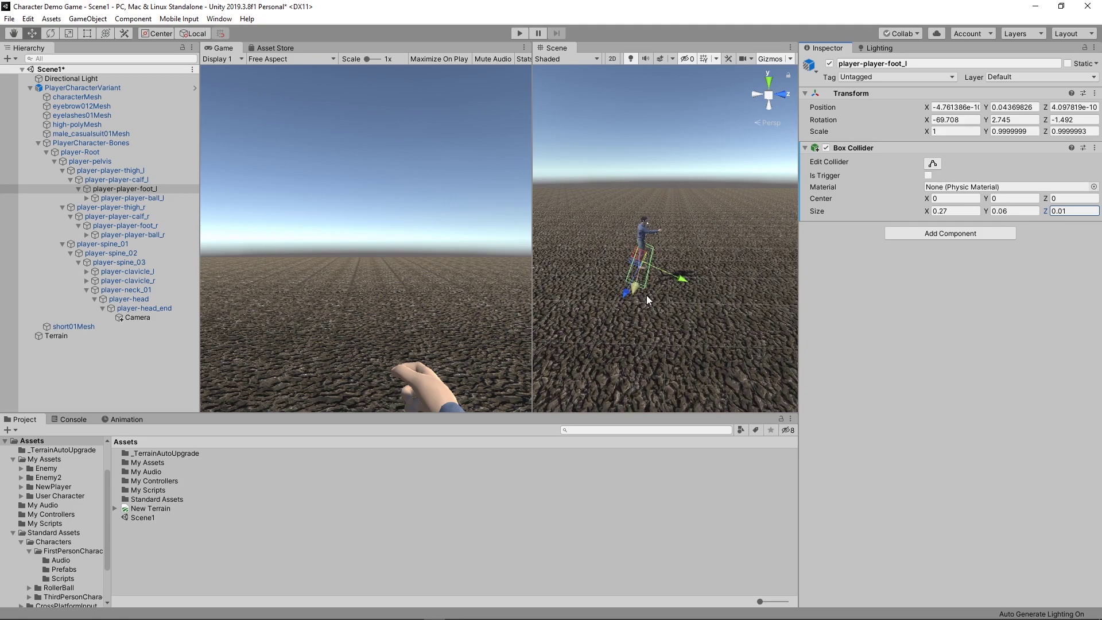
scroll(646, 295, "up", 3)
left_click_drag(711, 257, 738, 271, "alt")
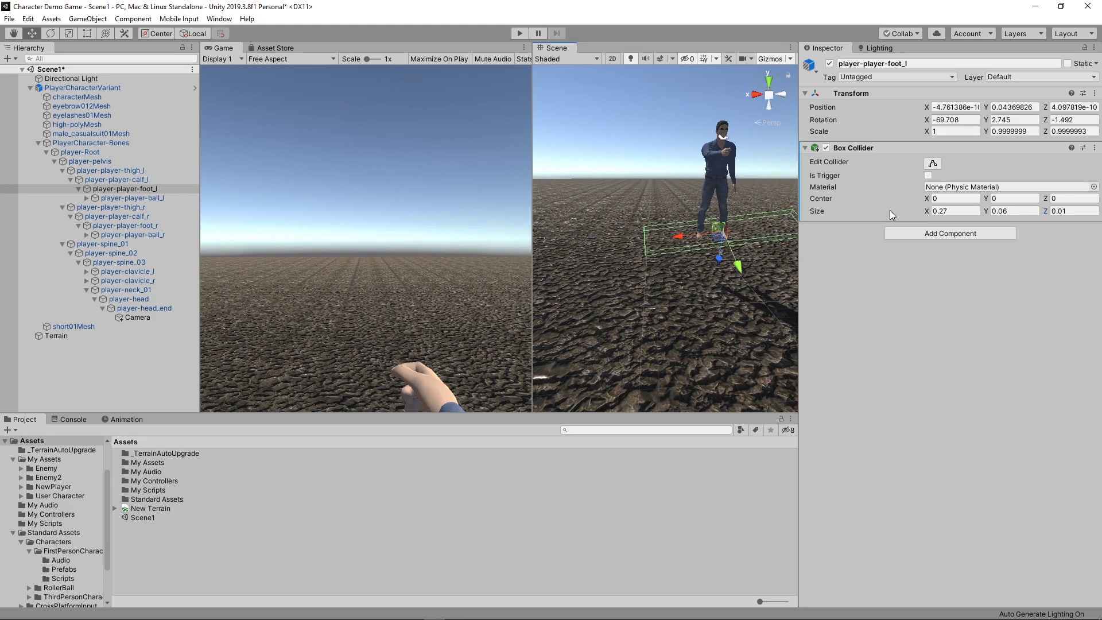
left_click_drag(928, 213, 918, 209)
Step: Copy the Box Collider component from player-player-foot_l and remove it from that bone
scroll(790, 247, "up", 5)
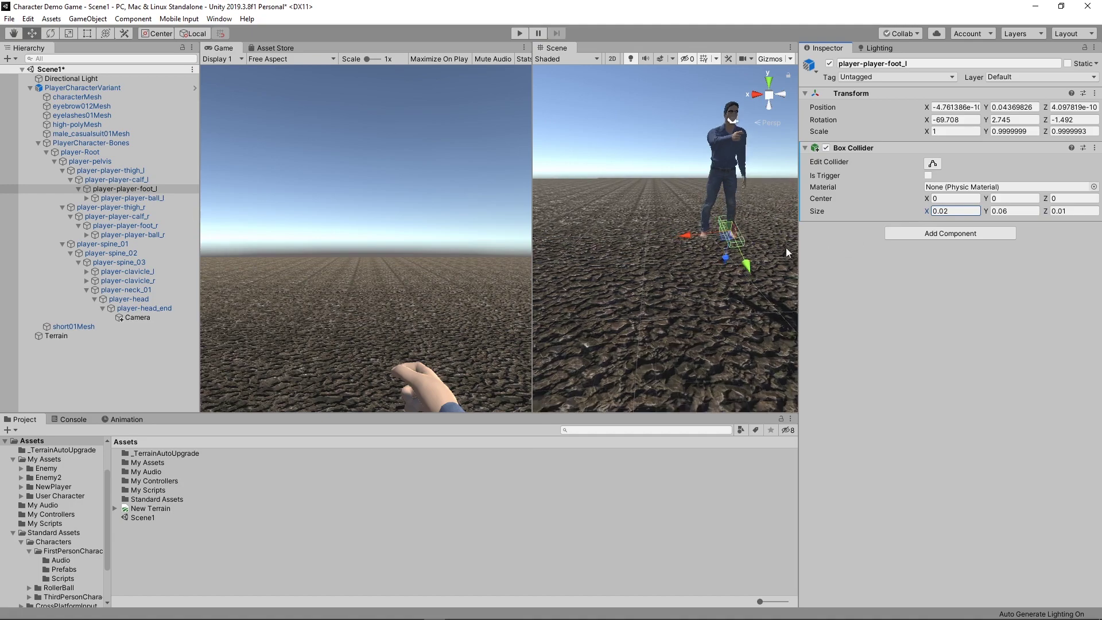
middle_click_drag(714, 277, 629, 274)
left_click_drag(629, 275, 722, 298, "alt")
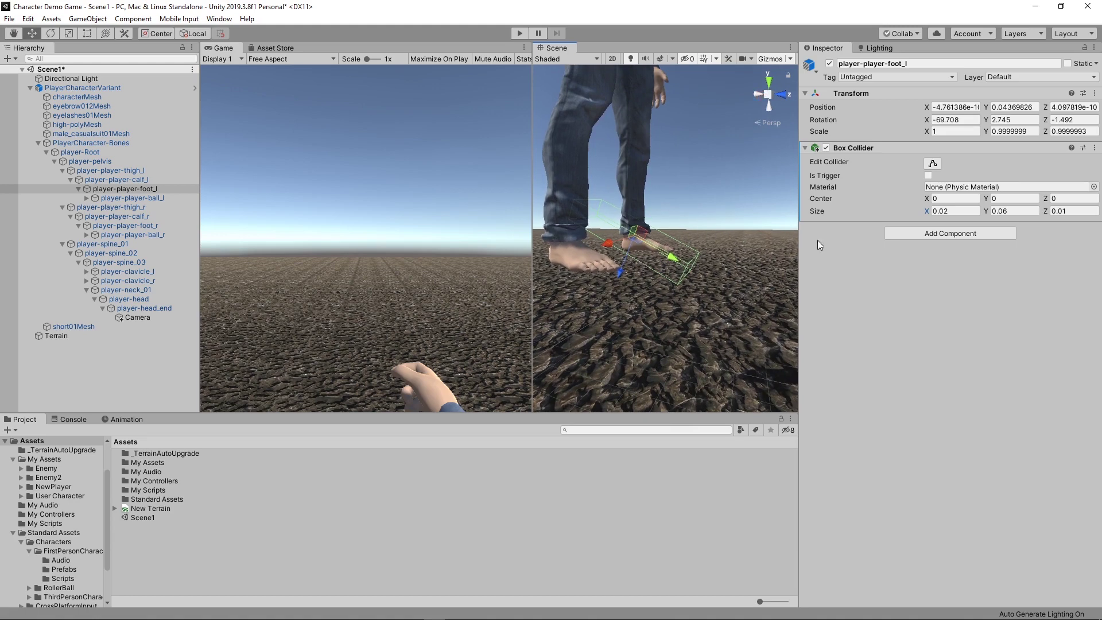
left_click(1095, 147)
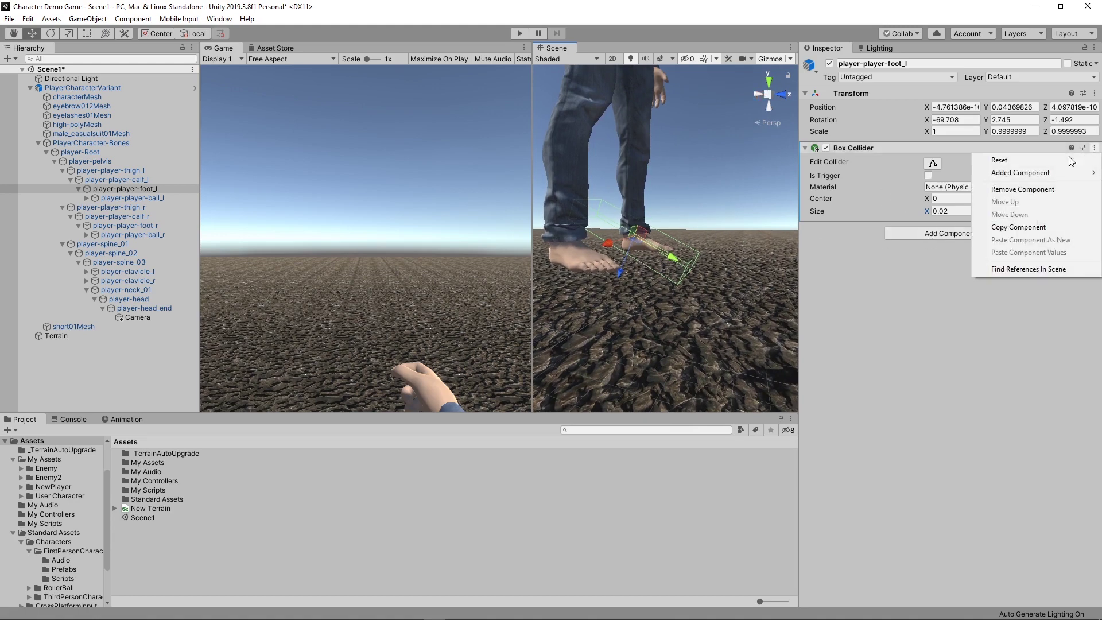
left_click(1034, 227)
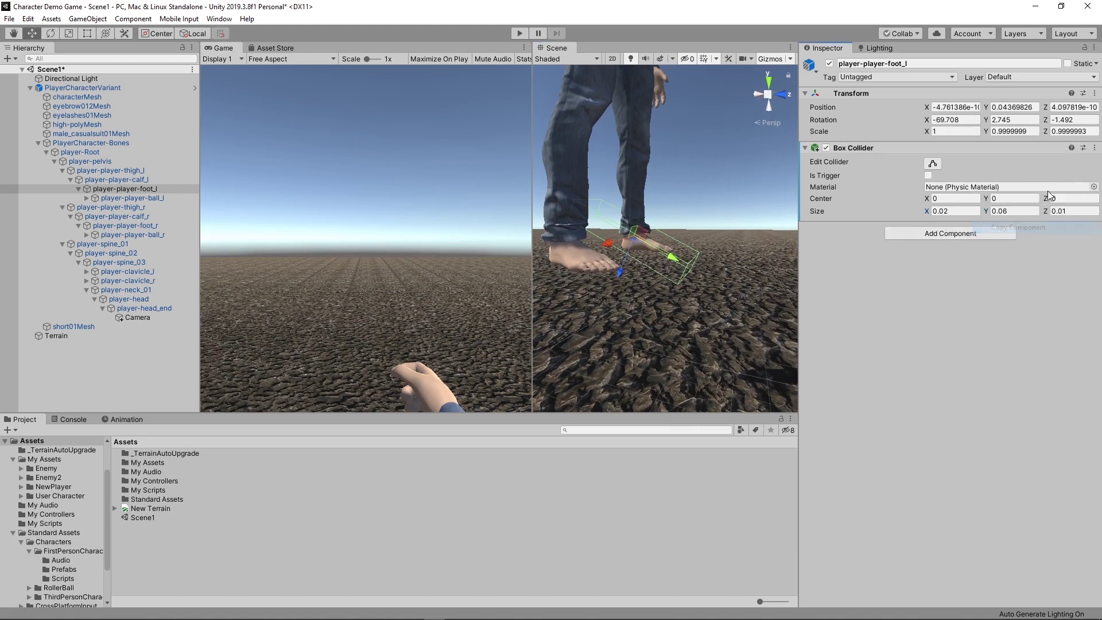
left_click(1094, 147)
left_click(1049, 189)
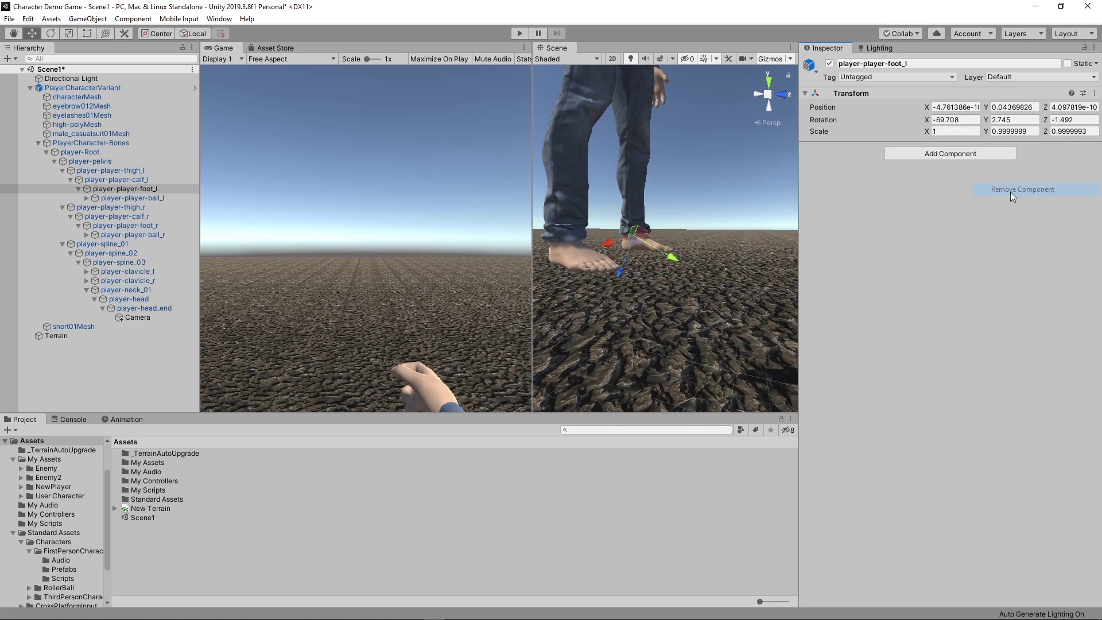
Step: Add a Box Collider to the player-player-ball_l bone and paste the copied component values into it
left_click(132, 199)
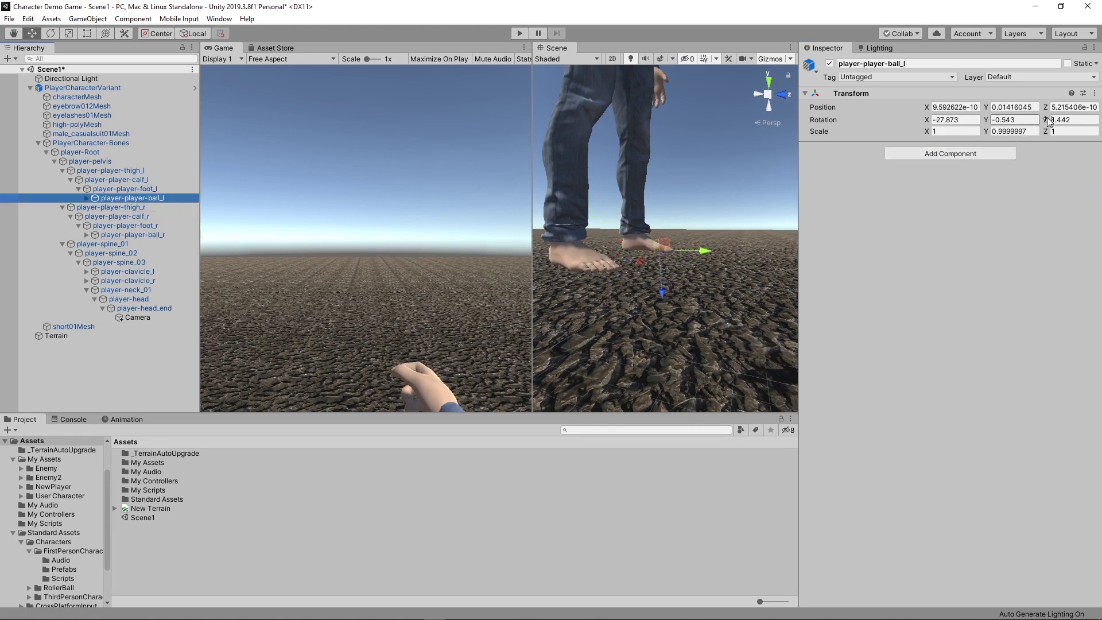
left_click(957, 155)
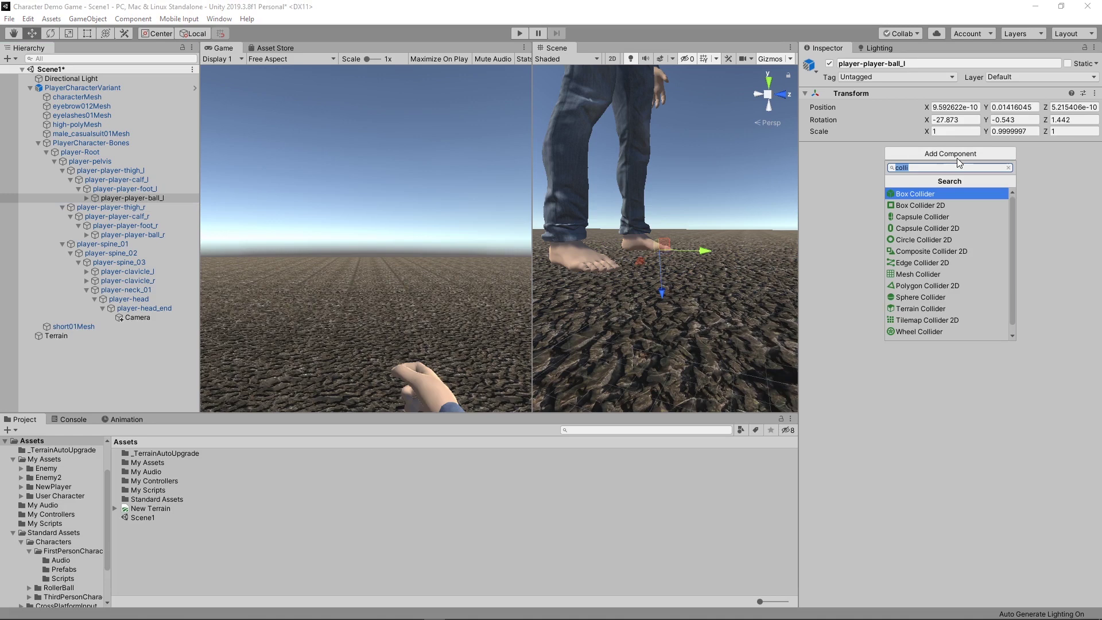
left_click(946, 193)
left_click(1095, 147)
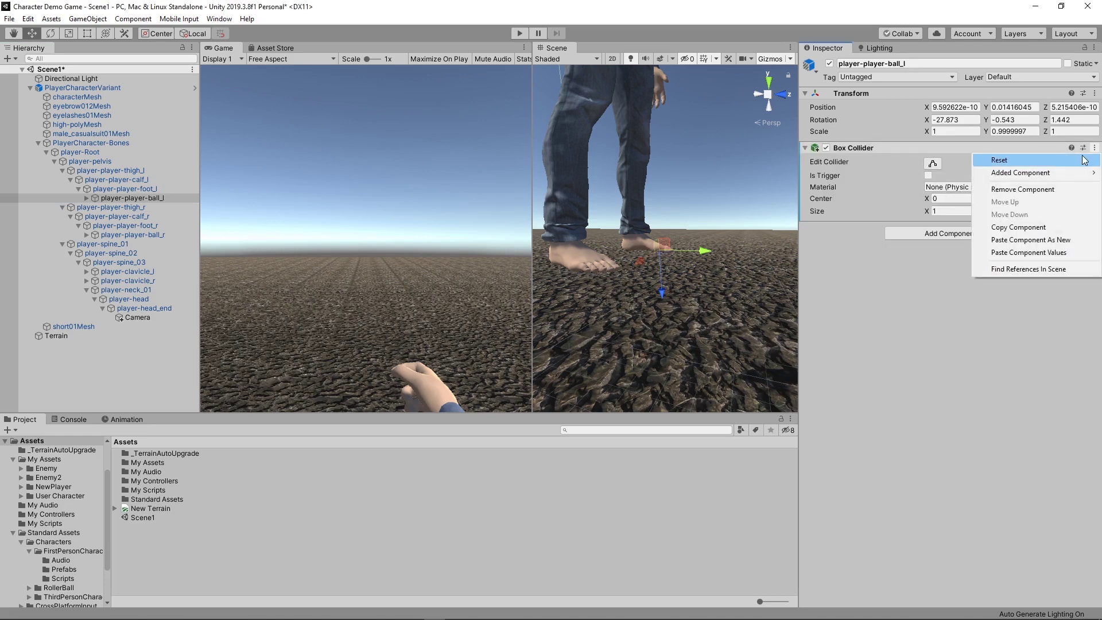
left_click(1043, 253)
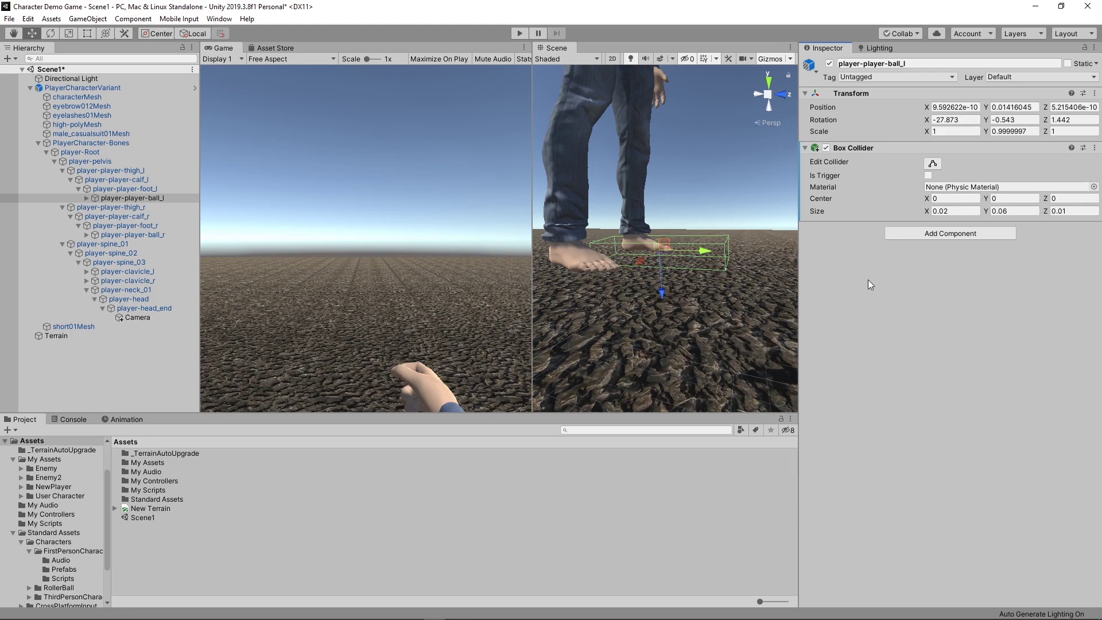
Step: Set the Y size of the player-player-ball_l Box Collider to 0.02
left_click(987, 212)
left_click_drag(981, 212, 989, 214)
type("0.02")
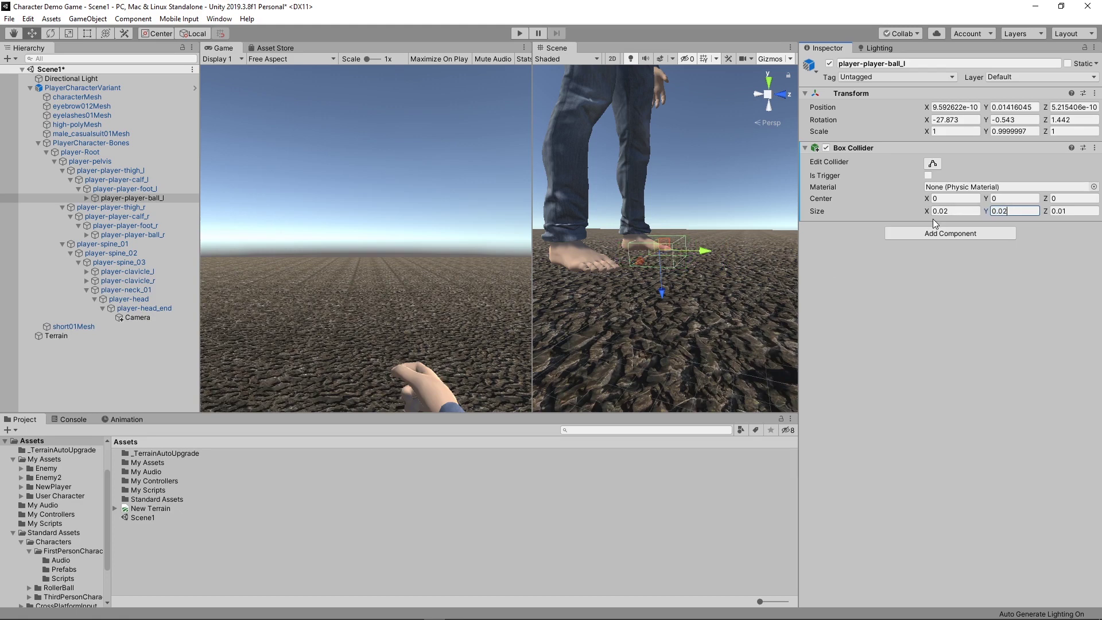
Step: Set the player-player-ball_l Box Collider's X size to 0.01 and its Z size to 0.005
right_click_drag(771, 149, 714, 240)
left_click(952, 211)
type("0.015")
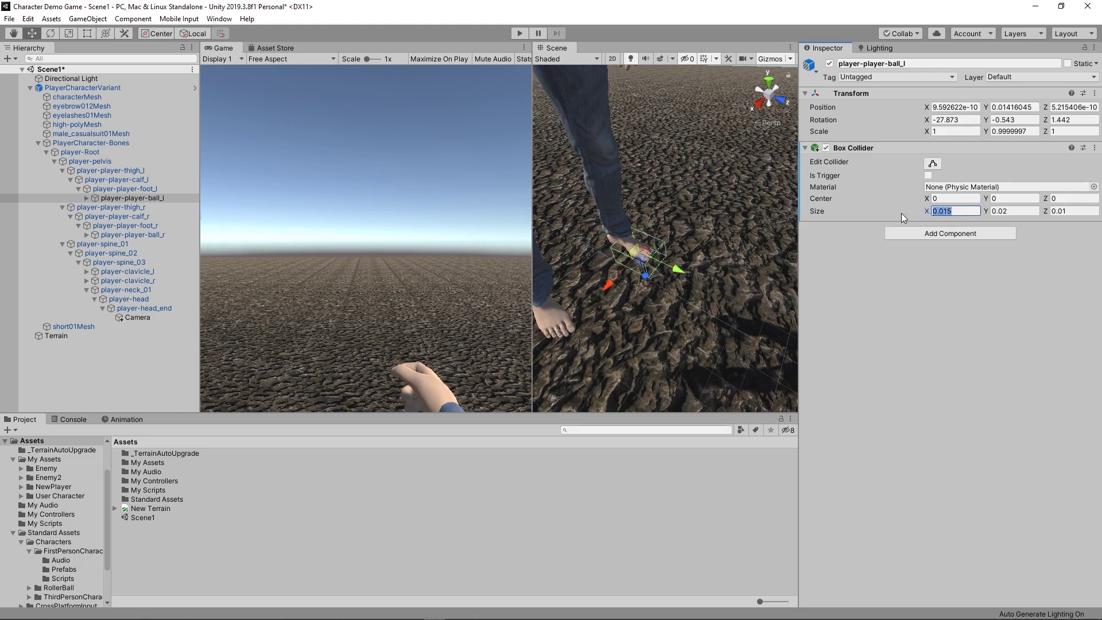
type("0.01")
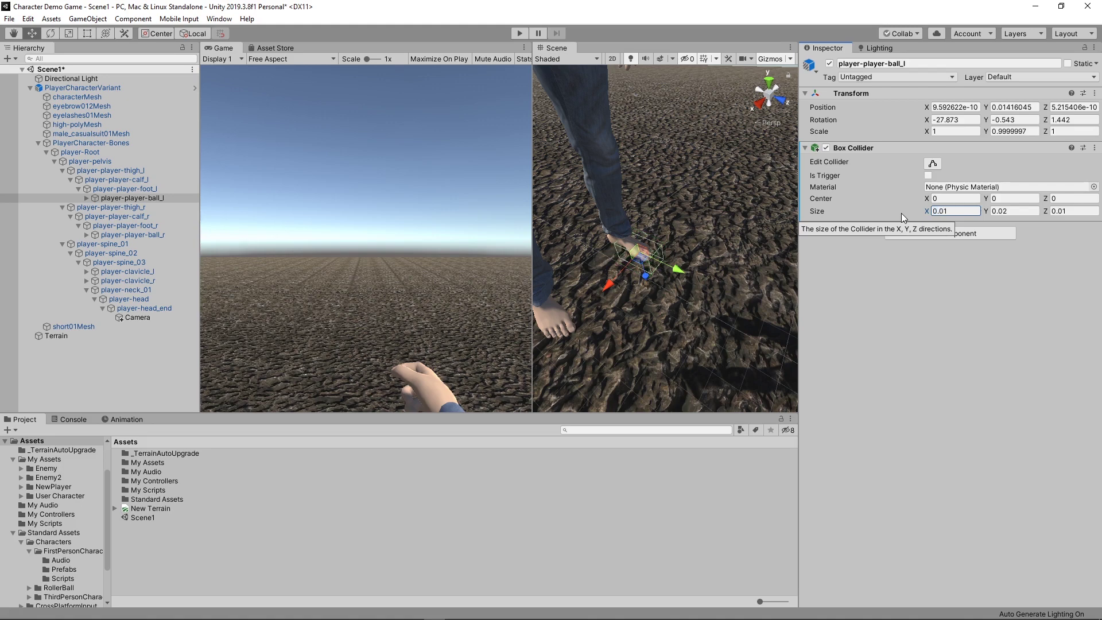
left_click_drag(609, 257, 662, 235, "alt")
left_click(1069, 211)
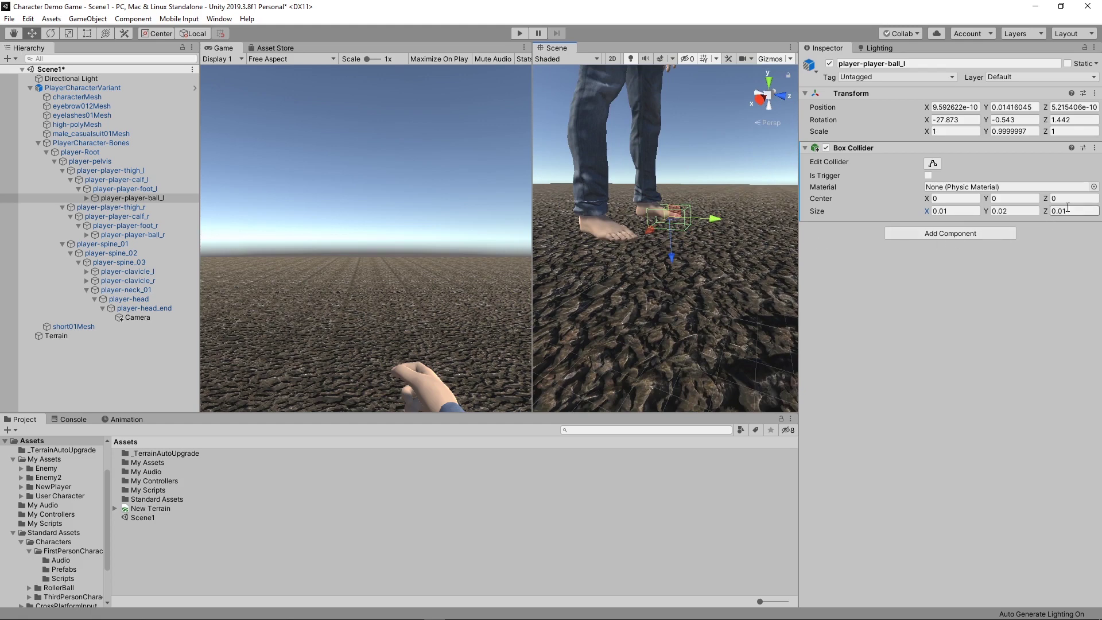
type("0.005")
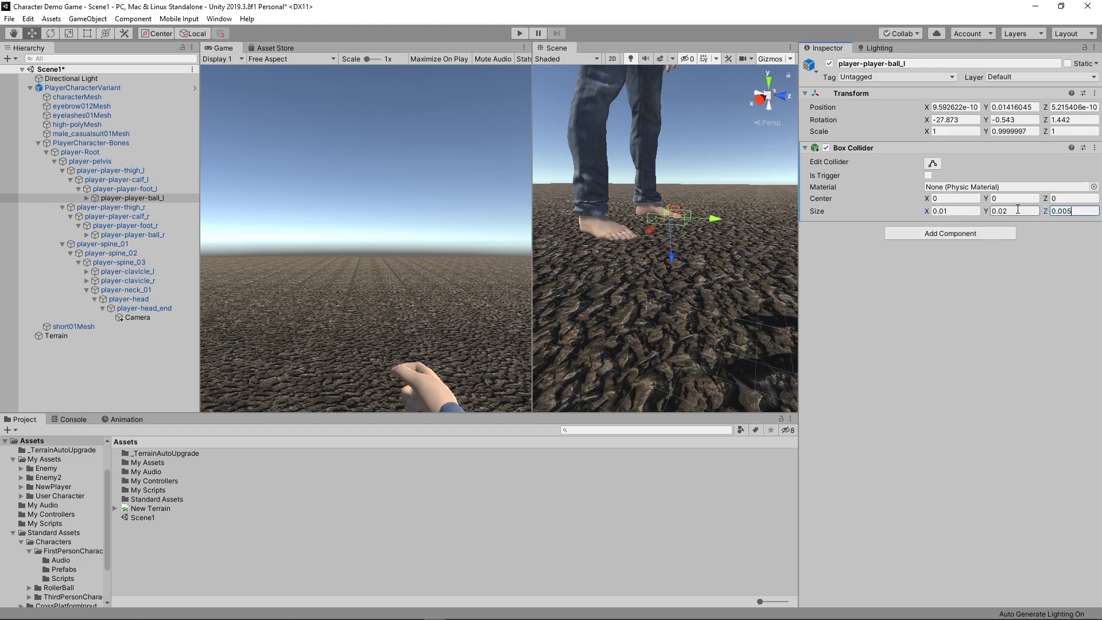
Step: Shift the player-player-ball_l Box Collider onto the foot by setting its center Z to -0.002
left_click(1049, 202)
type("-0.06")
key("BackSpace")
type("4")
key("Return")
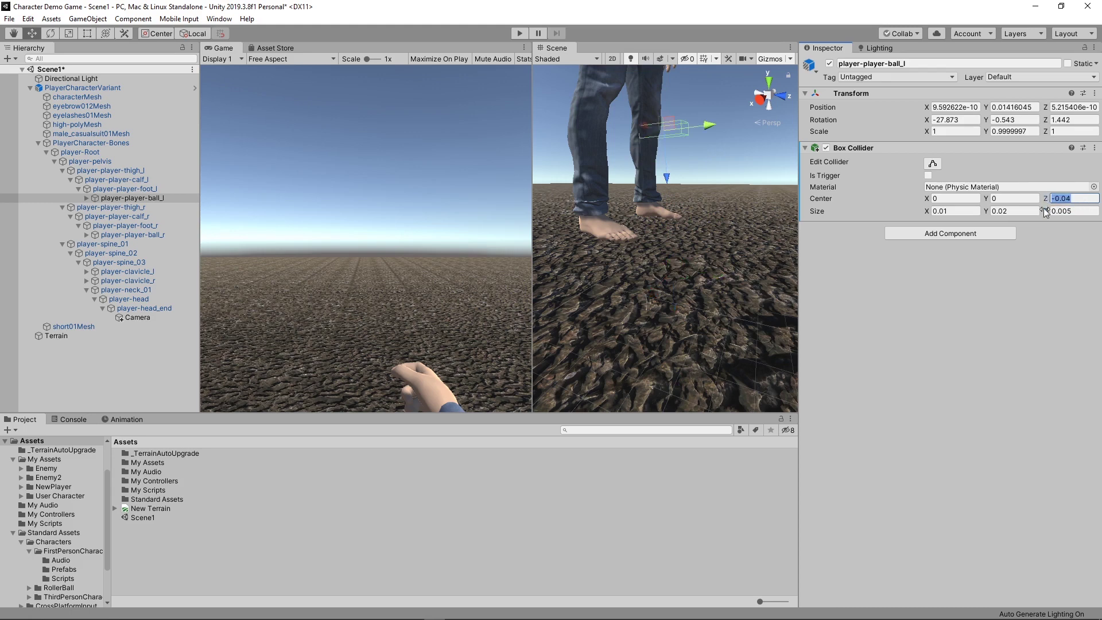
type("-0.01")
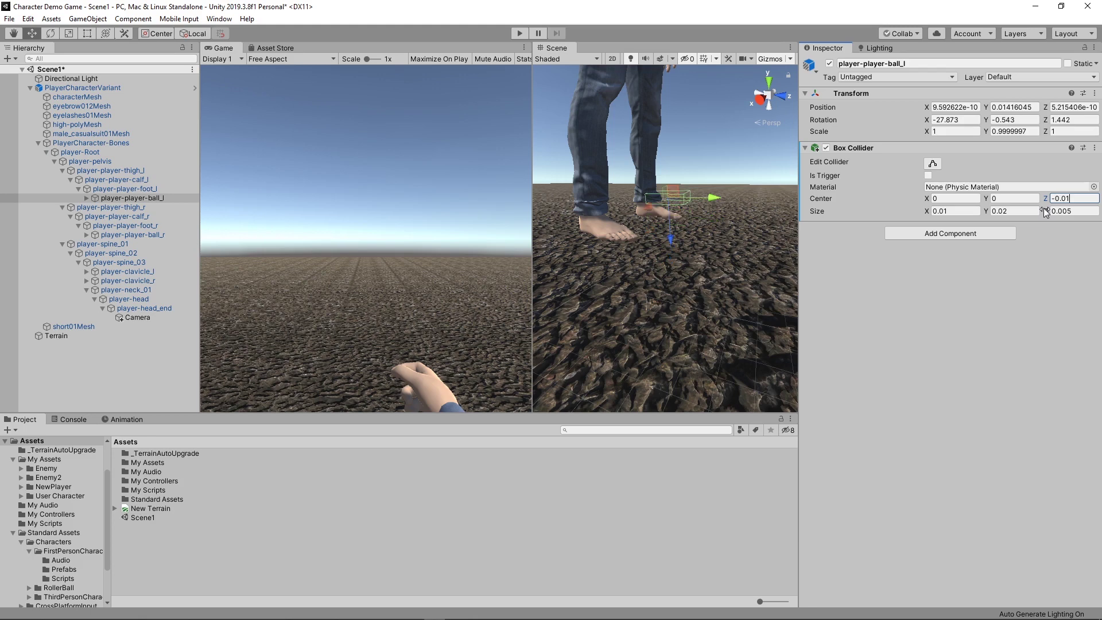
key("BackSpace")
type("05")
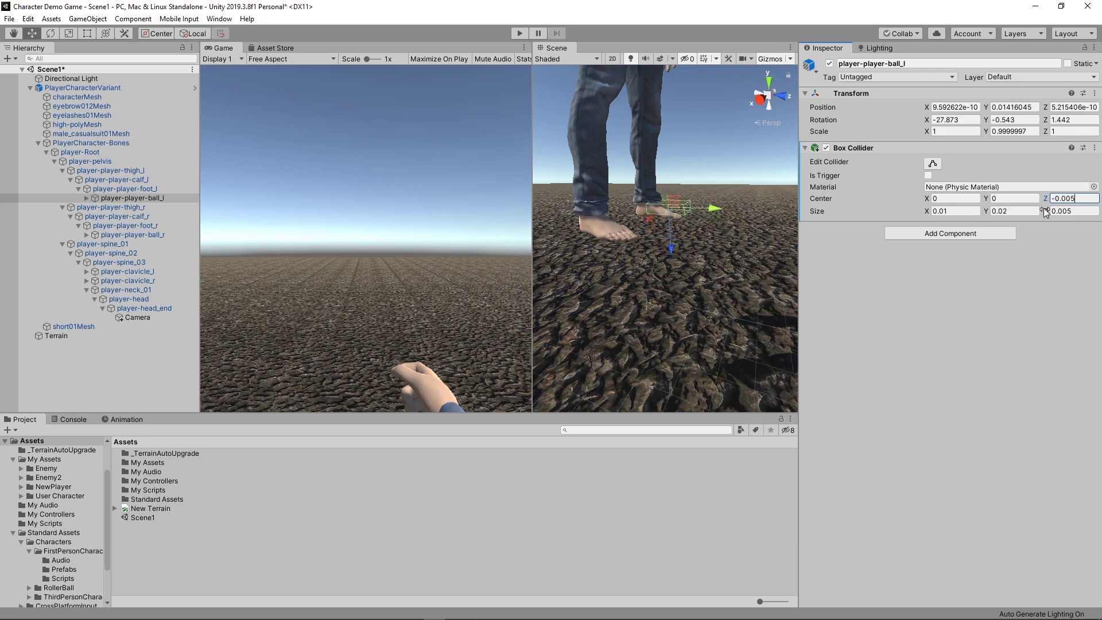
key("BackSpace")
type("2")
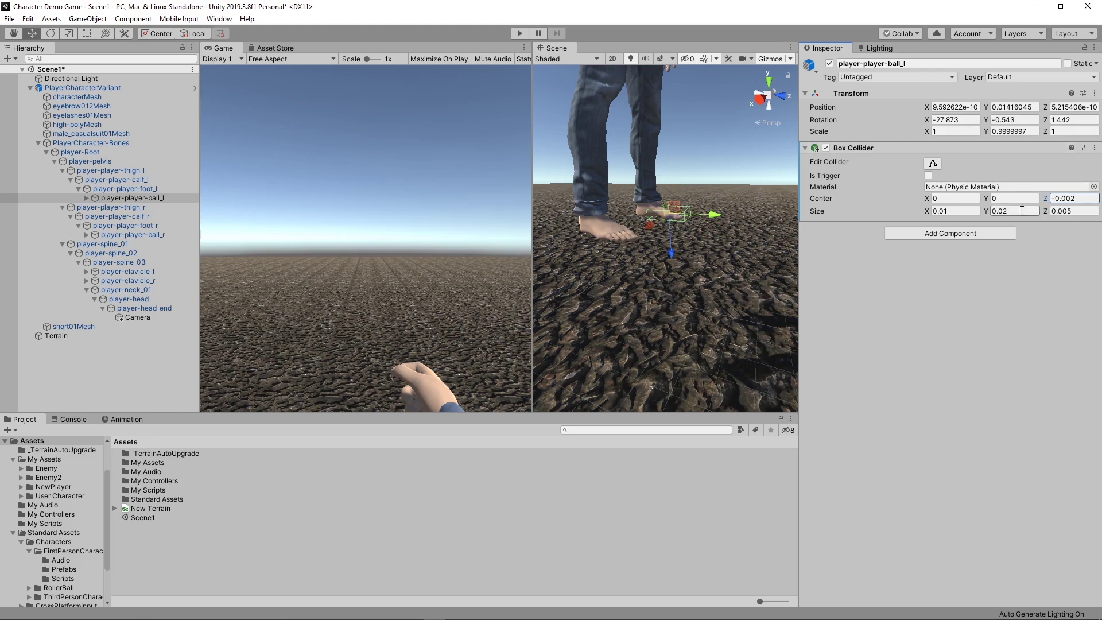
key("Return")
Step: Copy the left ball bone's Box Collider and paste its values into a new Box Collider on player-player-ball_r
left_click(1095, 148)
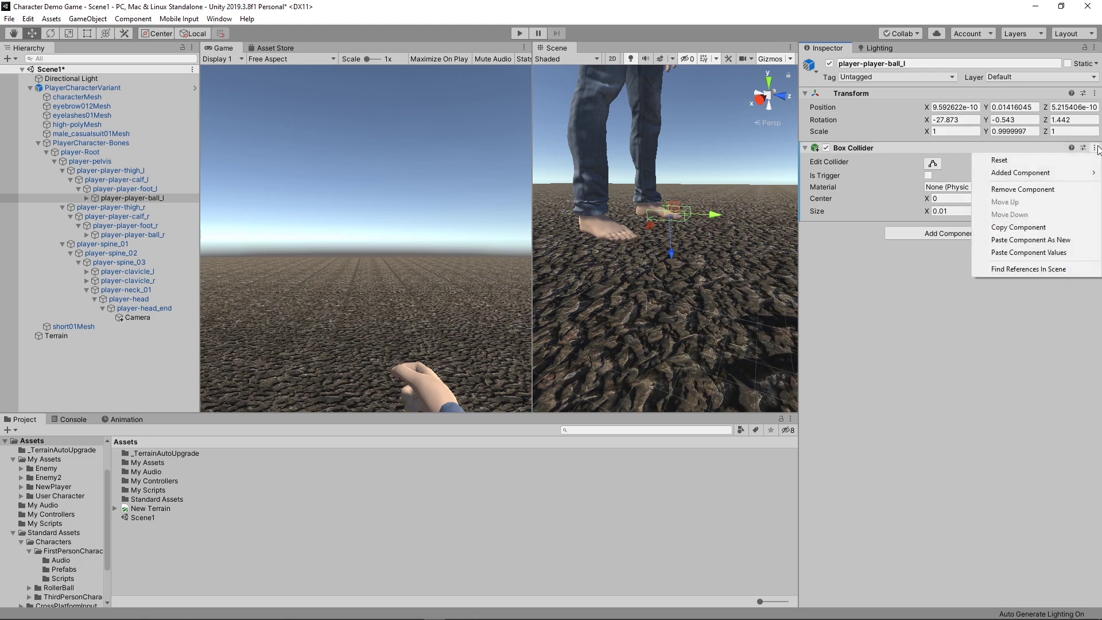
left_click(1012, 229)
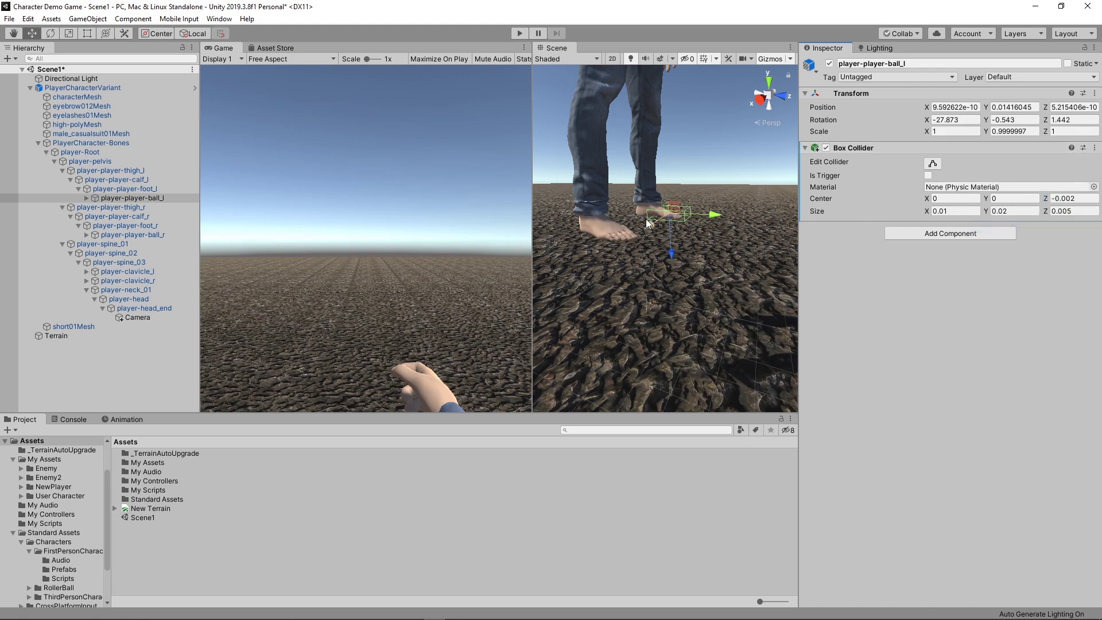
left_click(173, 237)
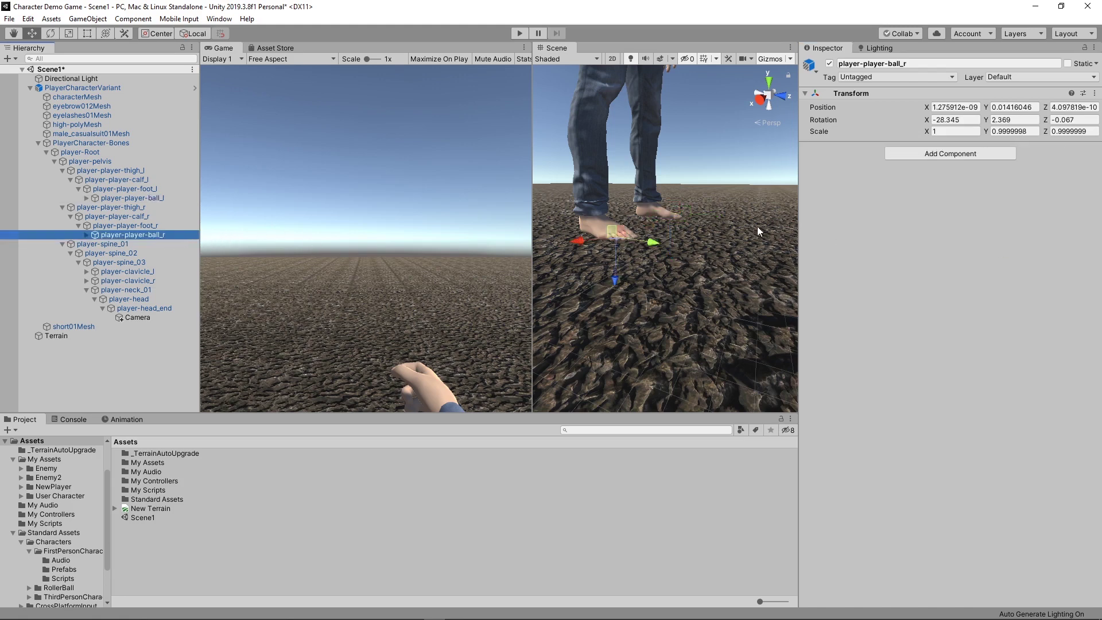
left_click(986, 156)
type("collider")
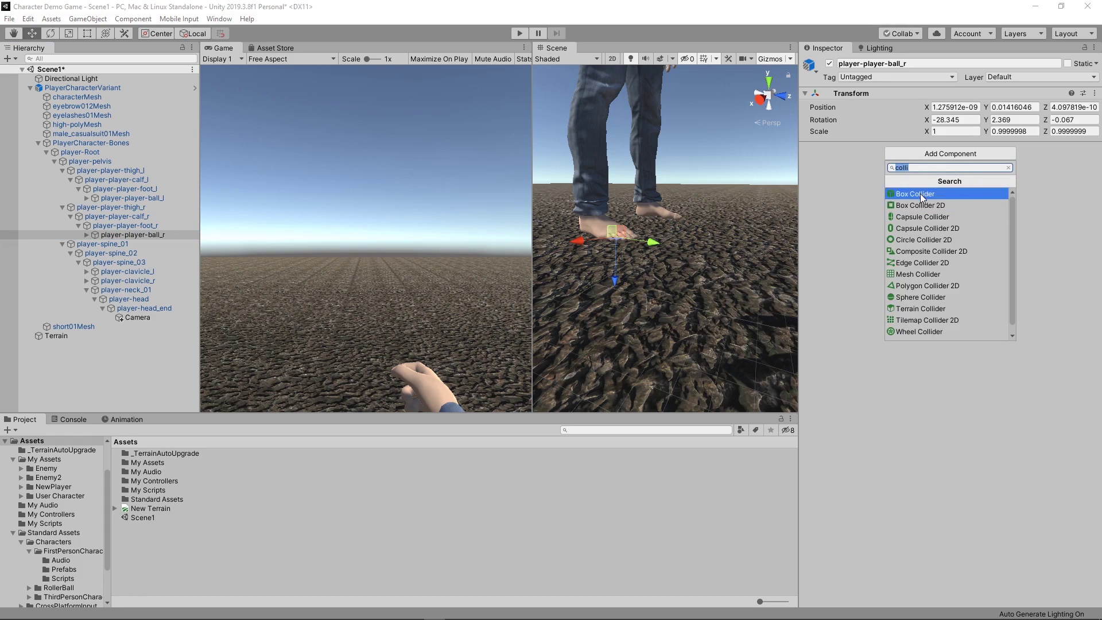
left_click(921, 194)
left_click(1095, 148)
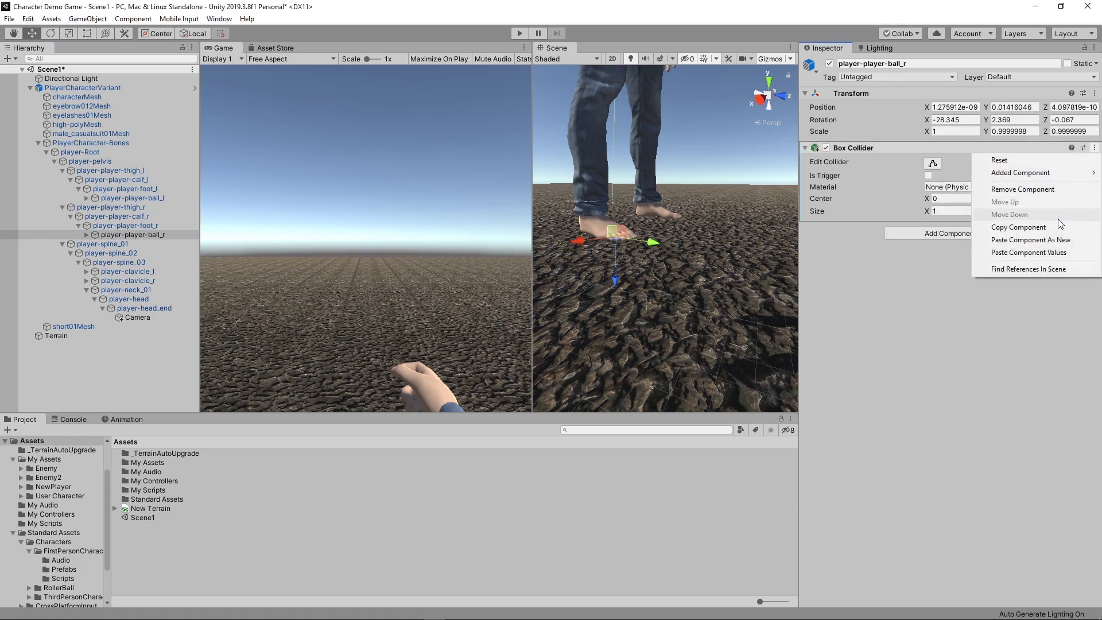
left_click(1063, 251)
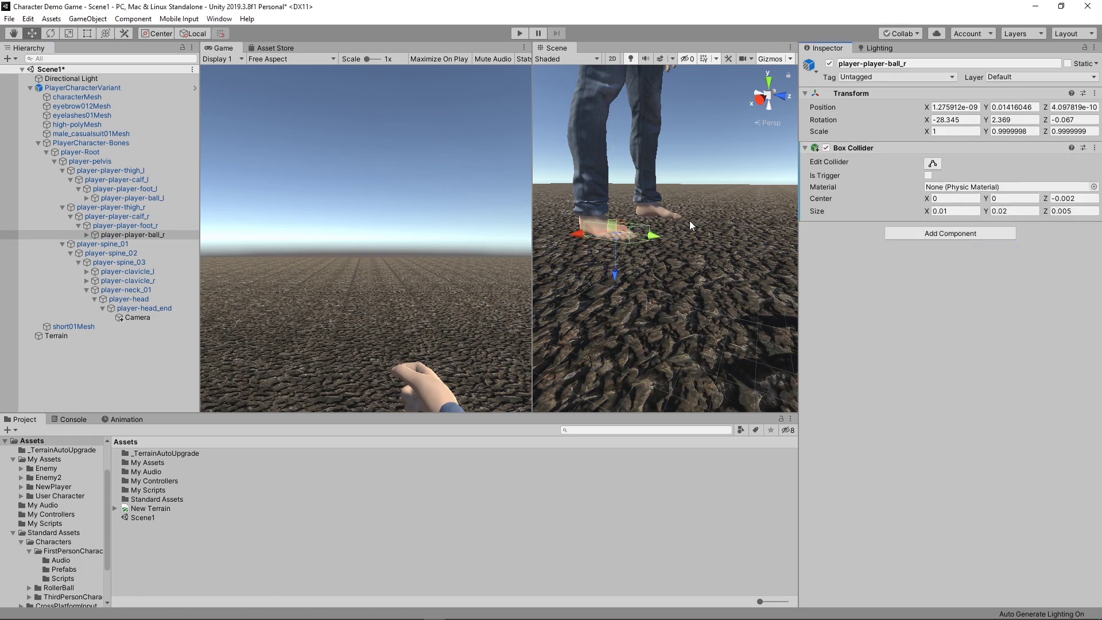
Step: Play-test the scene with the whole character in view to check how it lands on the terrain, and stop it
middle_click_drag(643, 235, 666, 255)
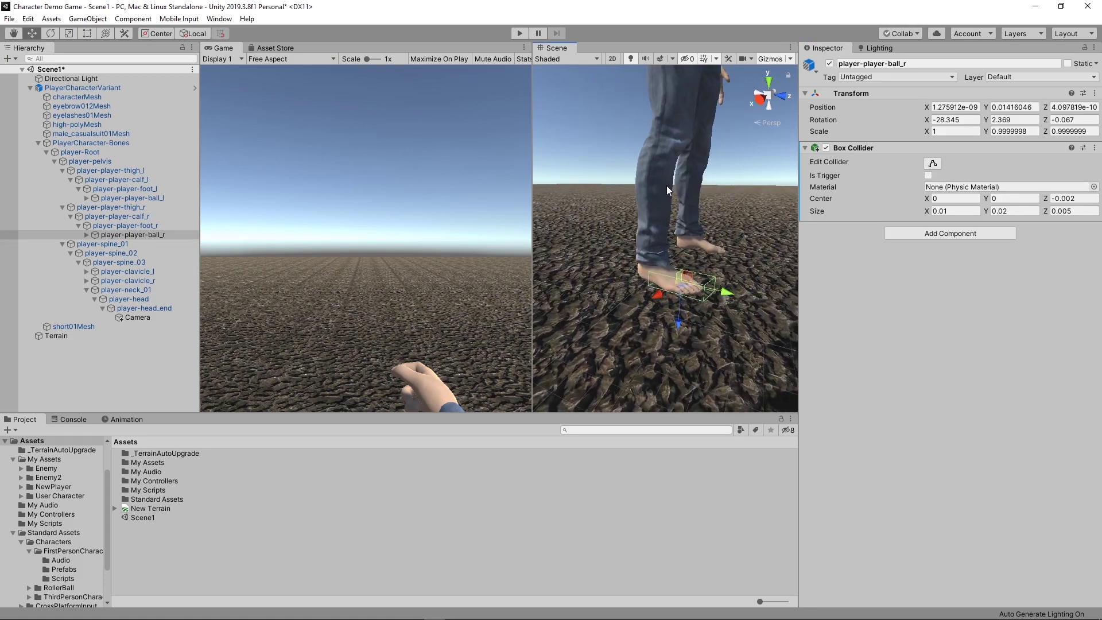
scroll(665, 183, "down", 5)
scroll(663, 181, "down", 5)
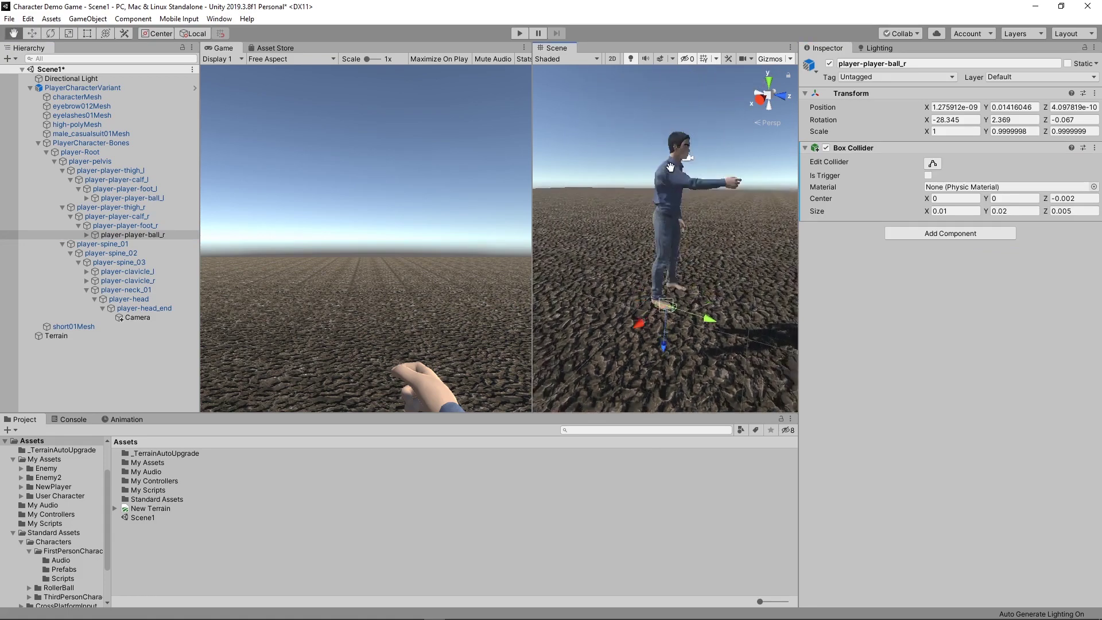
scroll(670, 170, "down", 5)
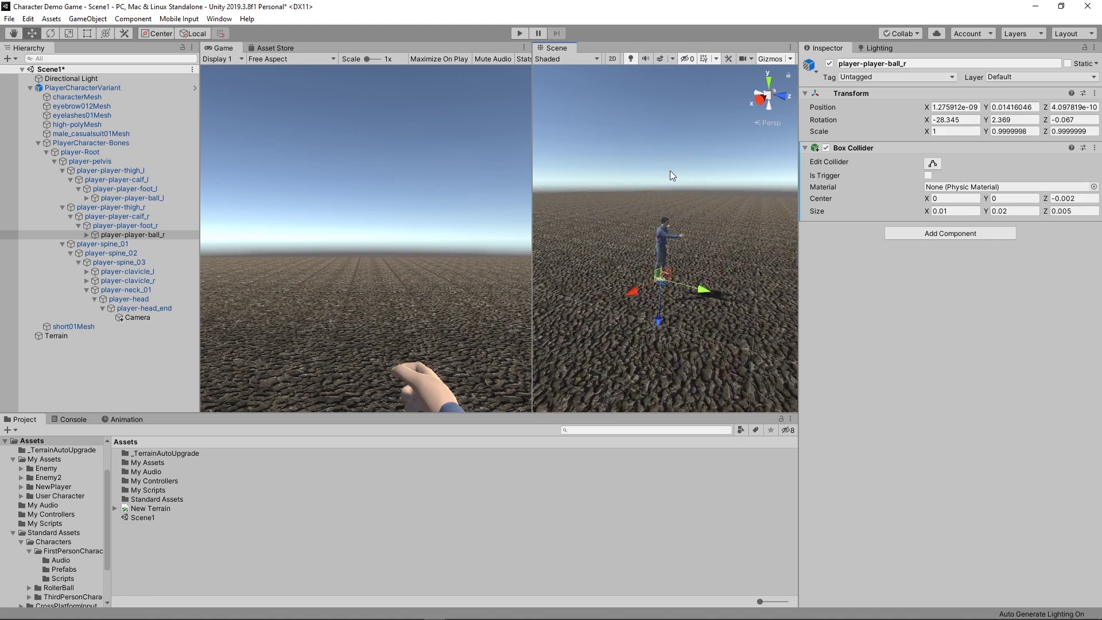
left_click(518, 33)
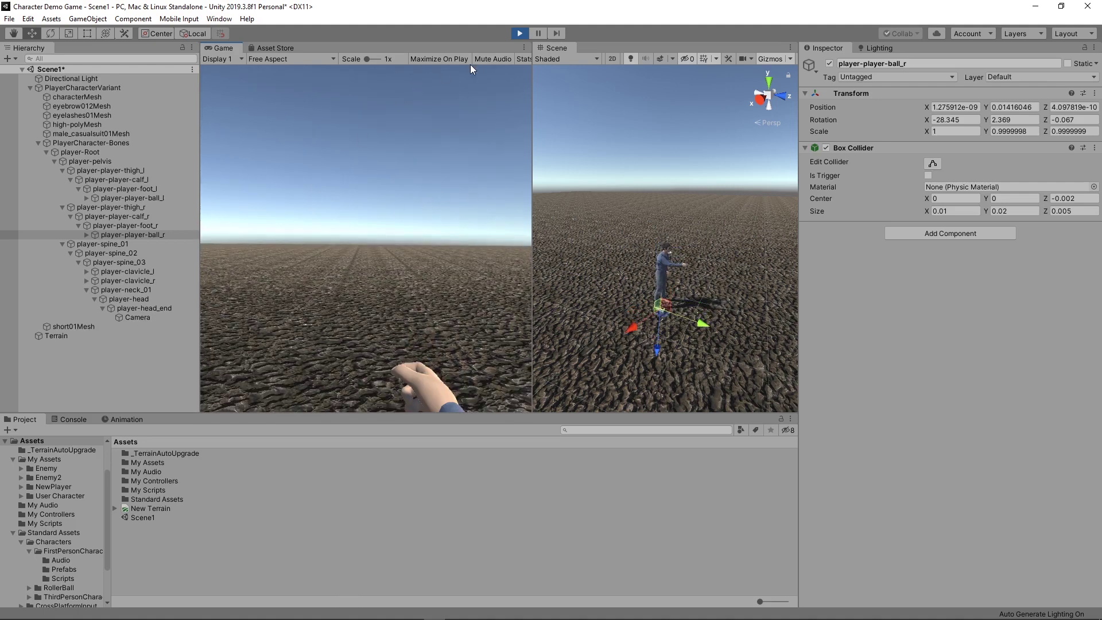
left_click(519, 33)
Step: Freeze the PlayerCharacterVariant Rigidbody's rotation on the X, Y and Z axes
left_click(89, 88)
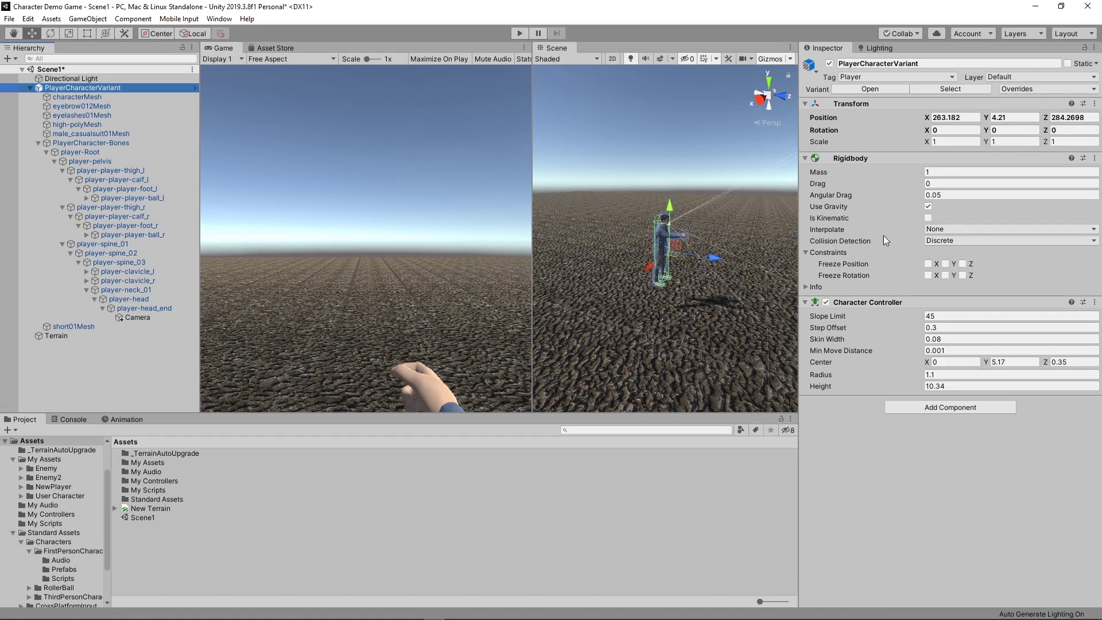
left_click(928, 276)
left_click(963, 275)
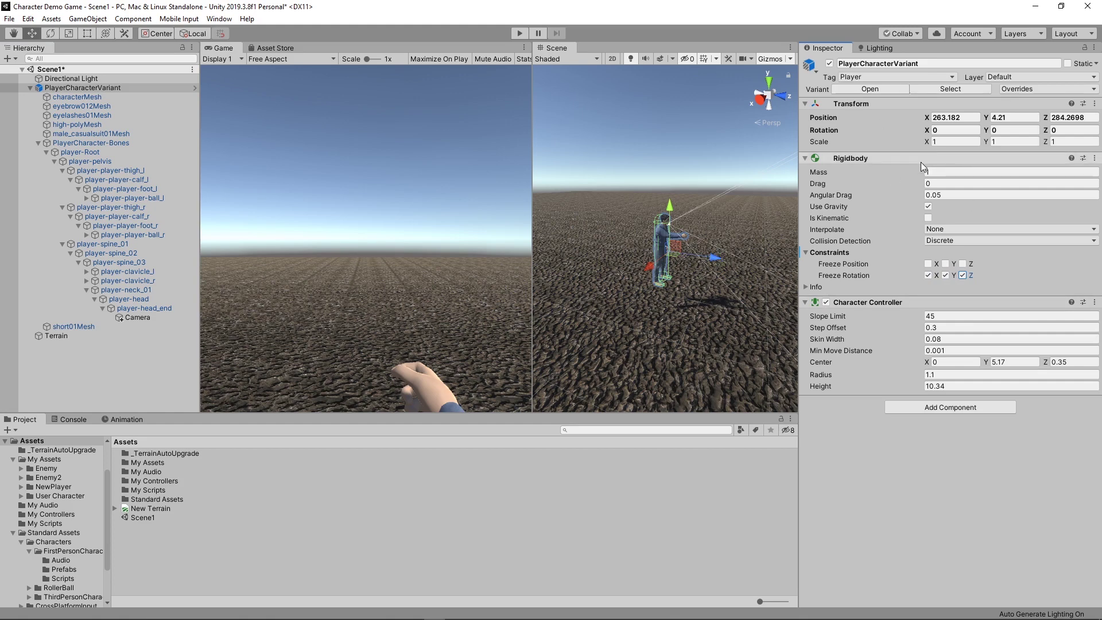
Step: Play-test the character with frozen rotation, stop the scene, and collapse the PlayerCharacterVariant hierarchy
left_click(524, 33)
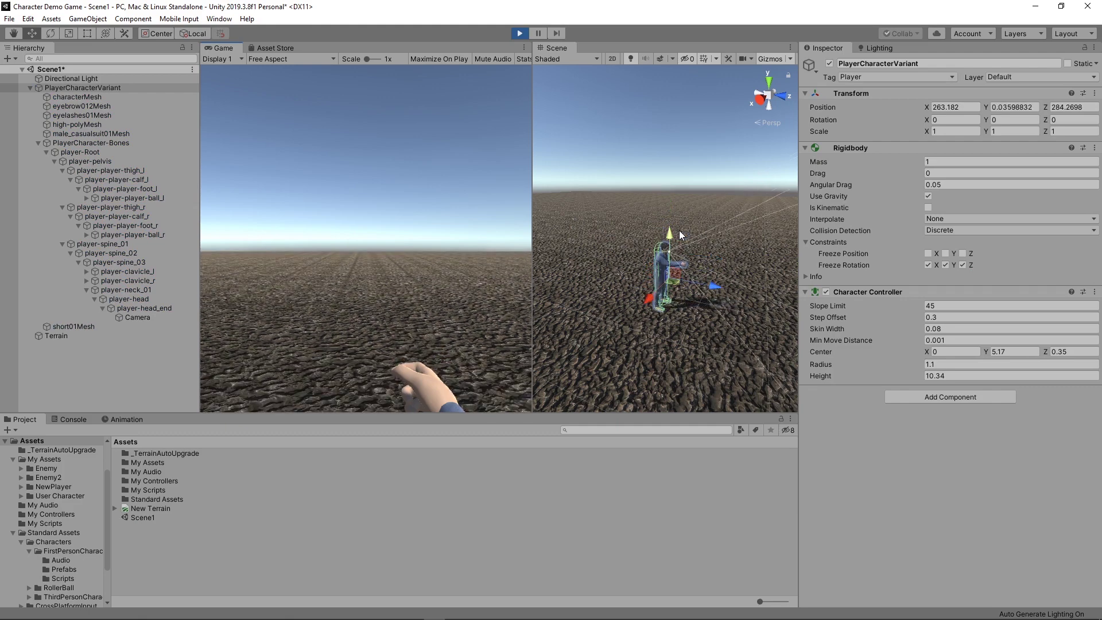
left_click(522, 31)
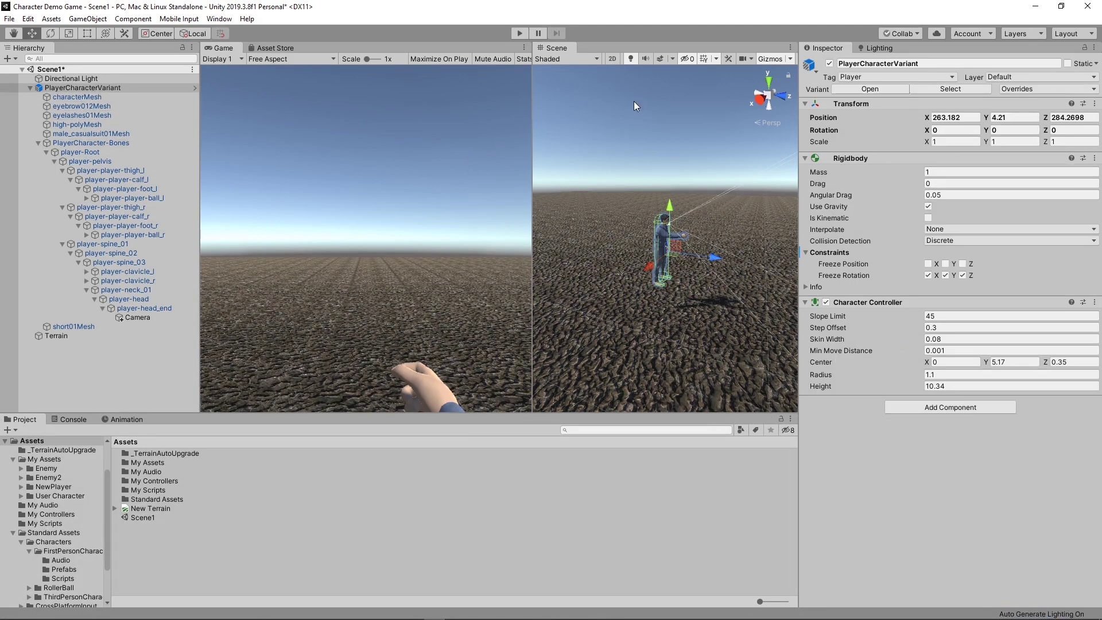
left_click(30, 88)
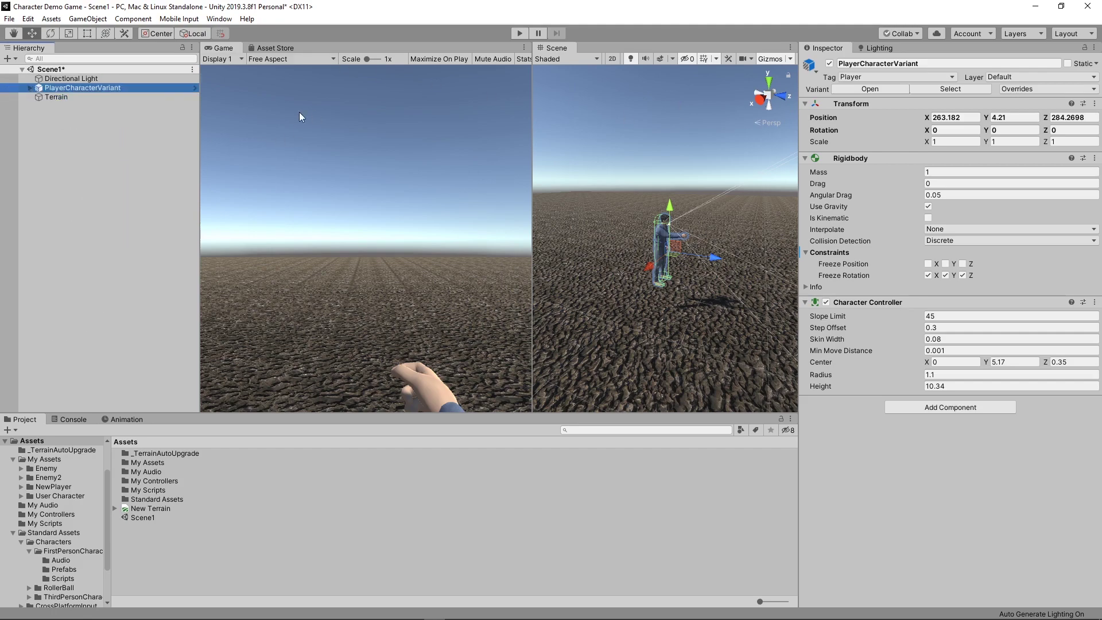